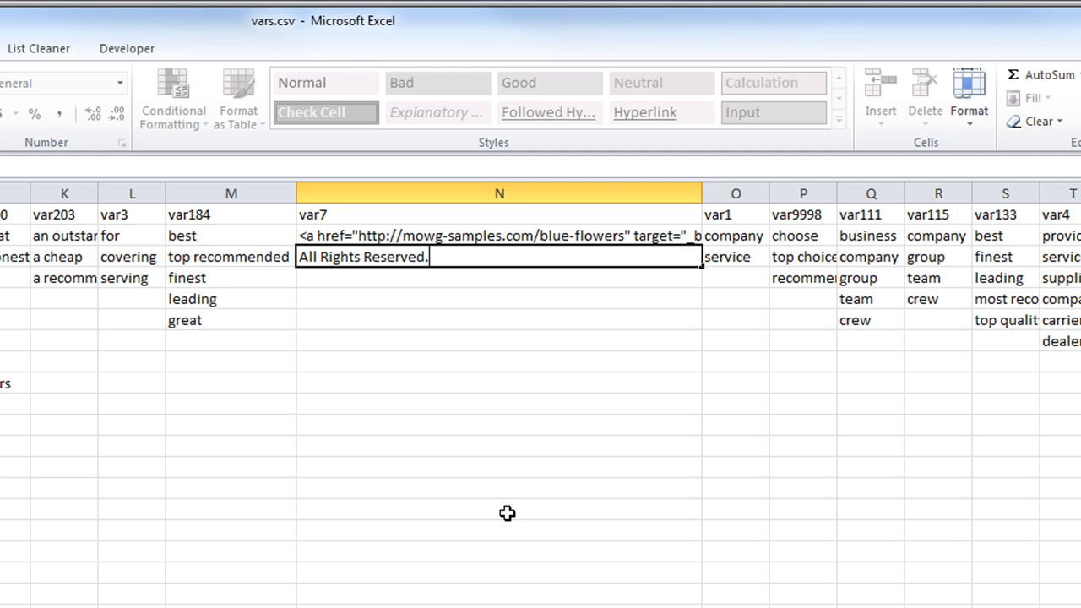
# Commit the "All Rights Reserved." text in N3 and examine the var7 entries in N2 and N3, including the full HTML link.
pyautogui.click(506, 431)
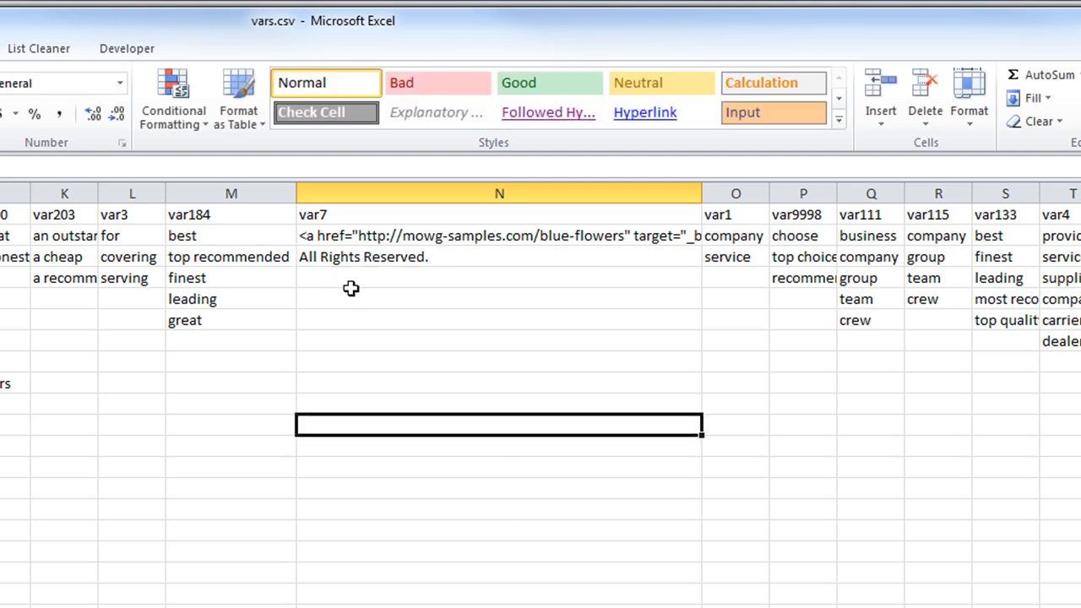
pyautogui.click(441, 255)
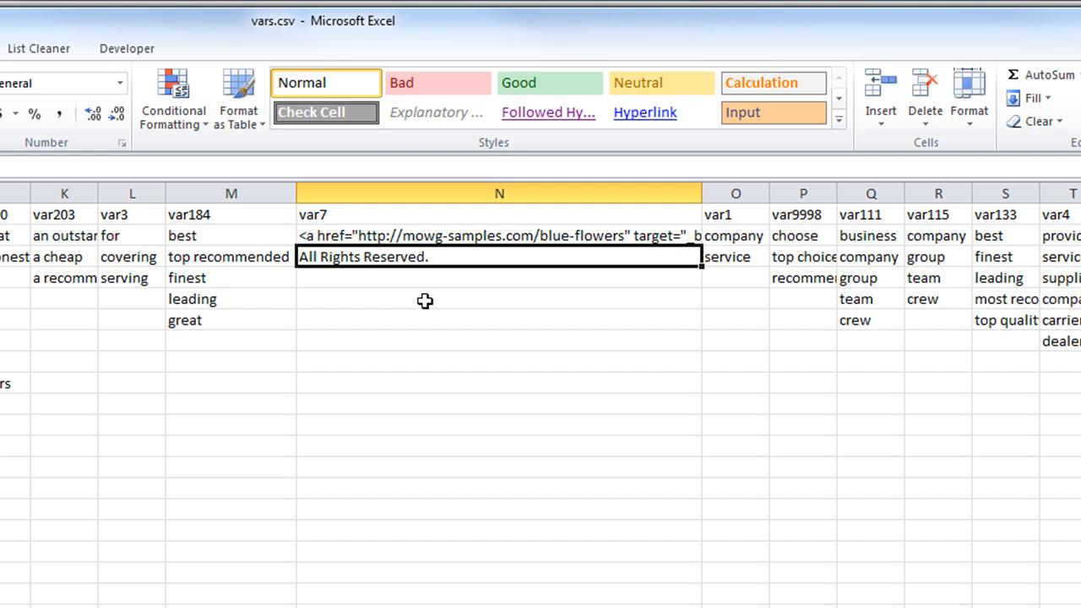
pyautogui.click(434, 236)
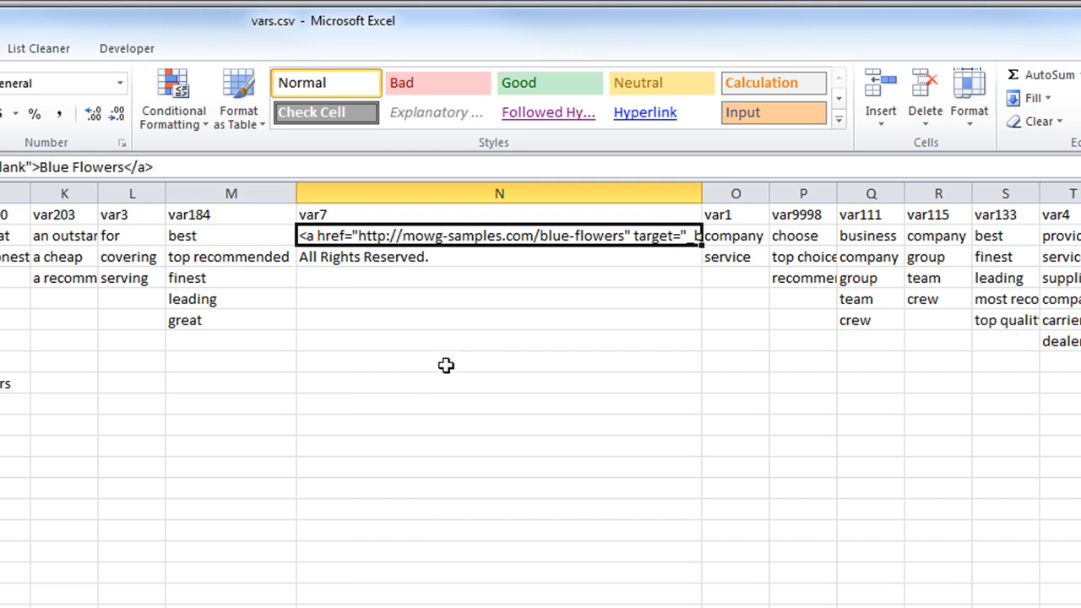
pyautogui.click(453, 299)
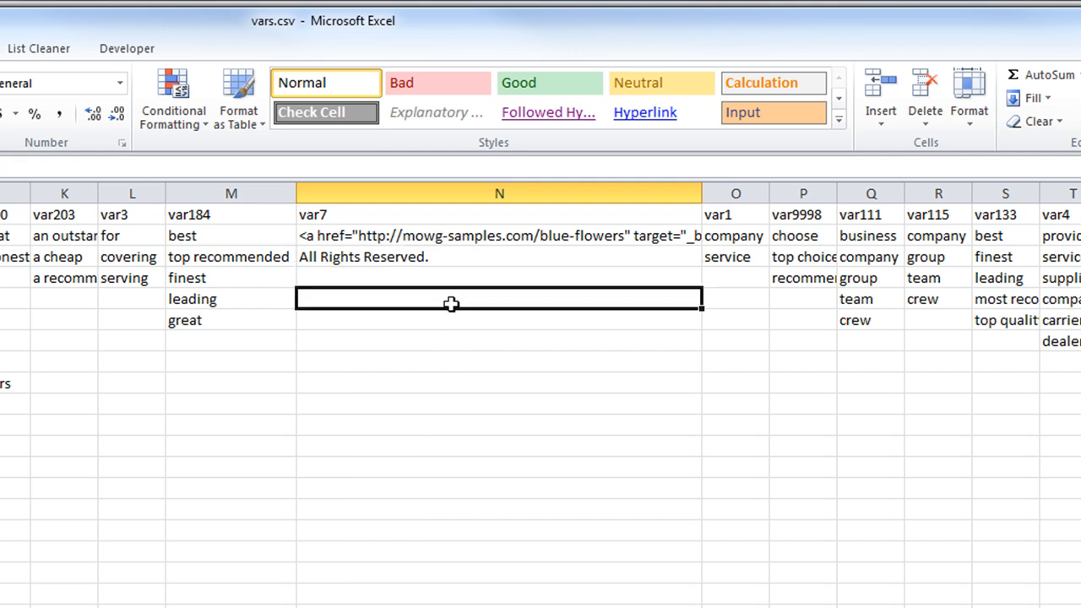
pyautogui.click(505, 239)
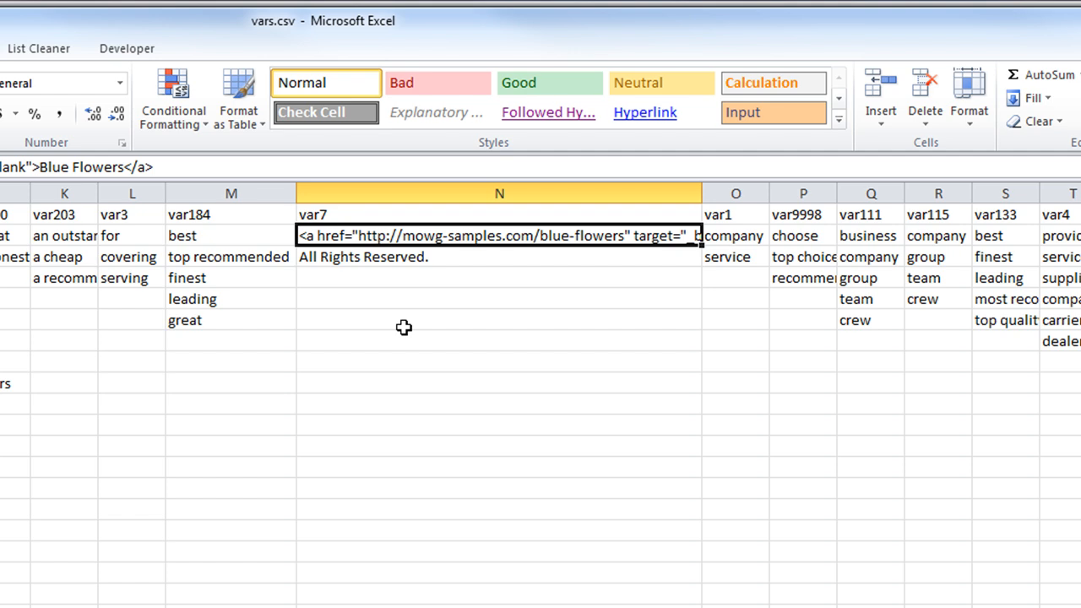
pyautogui.moveTo(174, 167); pyautogui.dragTo(2, 168)
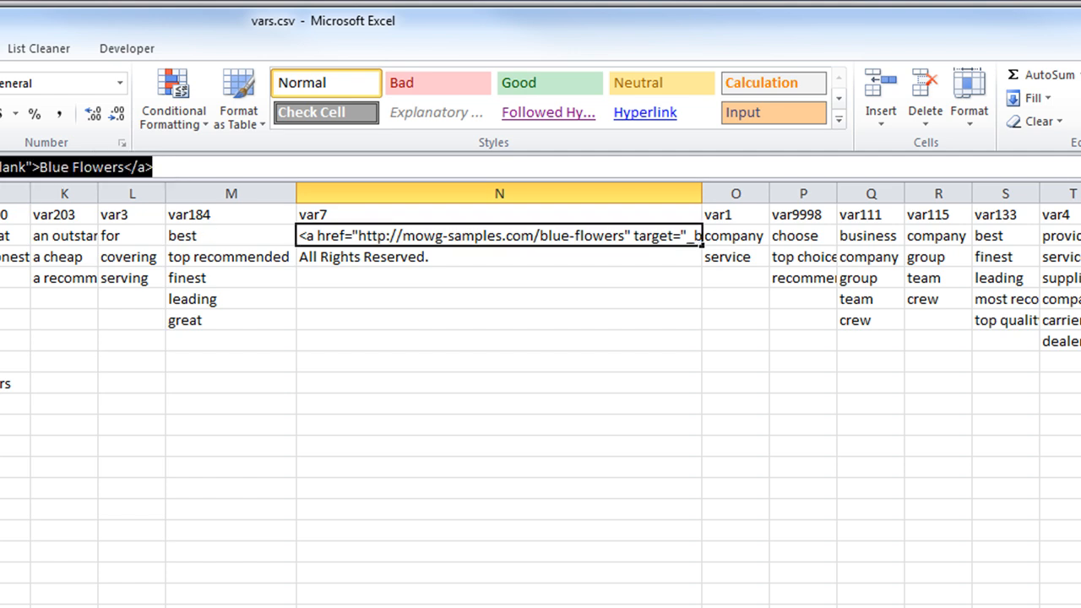
pyautogui.click(406, 257)
pyautogui.doubleClick(406, 257)
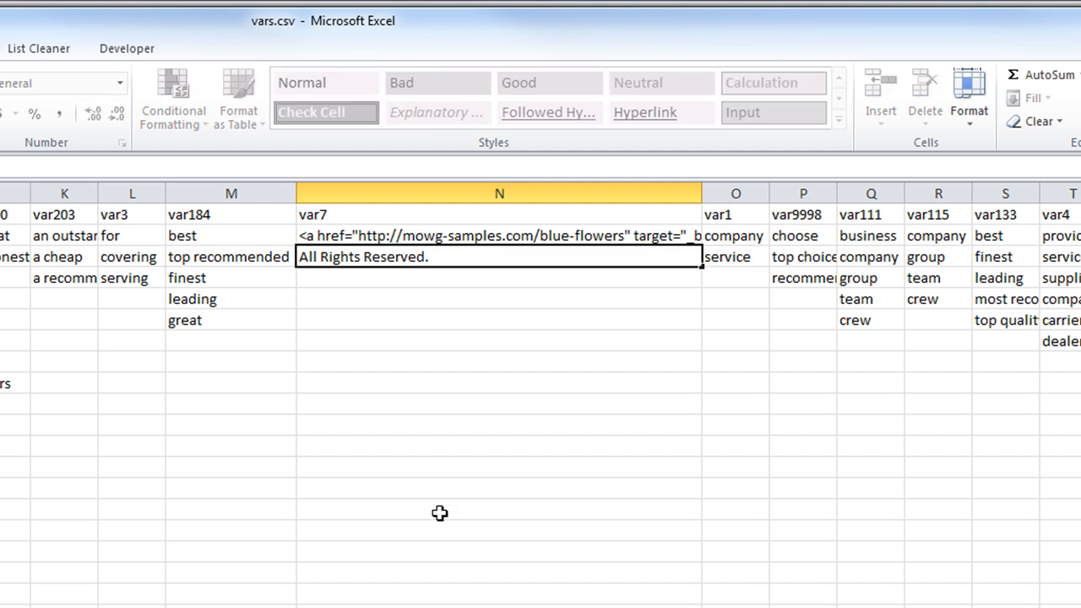
pyautogui.click(510, 358)
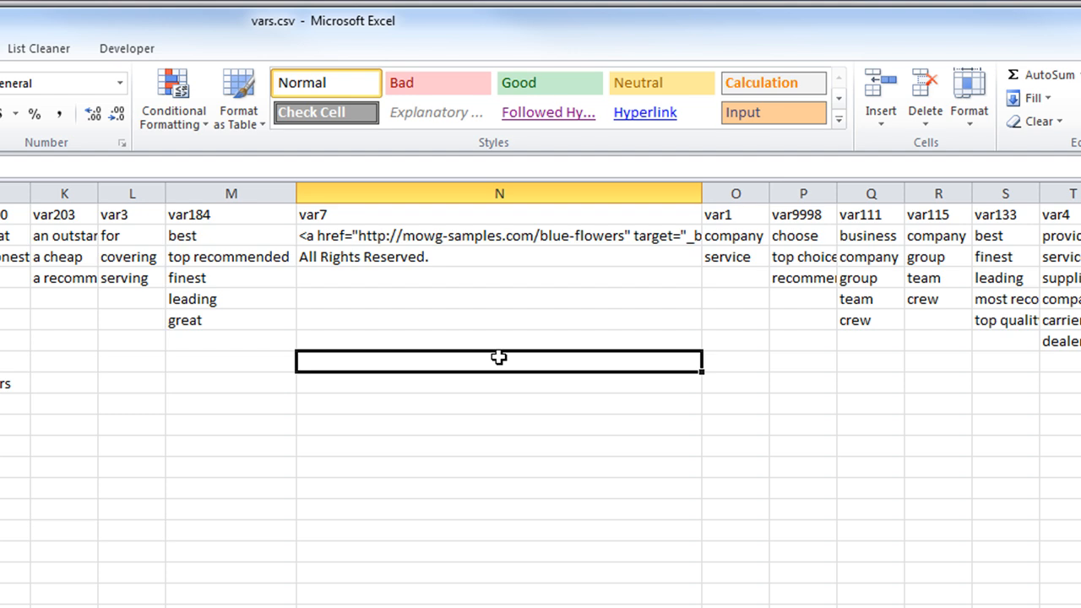
pyautogui.rightClick(519, 235)
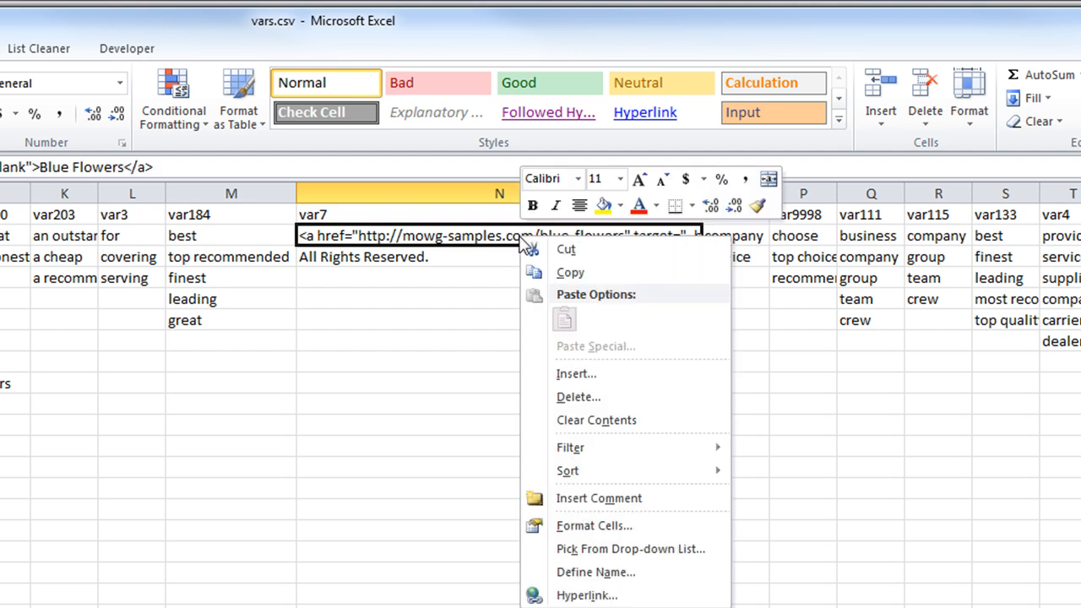
pyautogui.press('Escape')
pyautogui.click(410, 281)
pyautogui.click(414, 253)
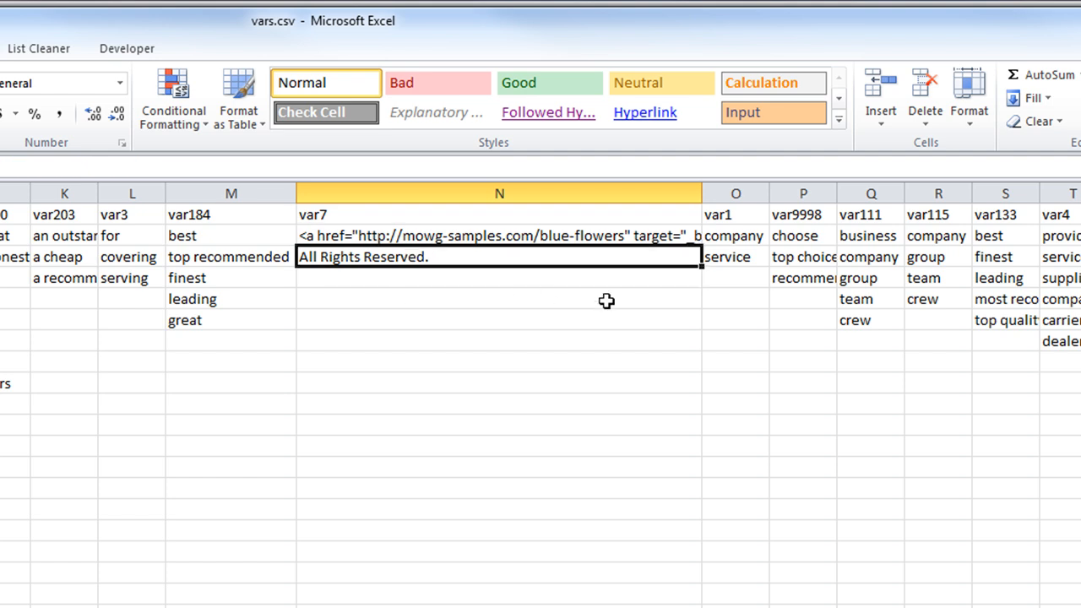
# Fill "All Rights Reserved." from N3 down to N4 and review the var7 entries in N2 through N4.
pyautogui.moveTo(702, 267); pyautogui.dragTo(697, 289)
pyautogui.click(500, 363)
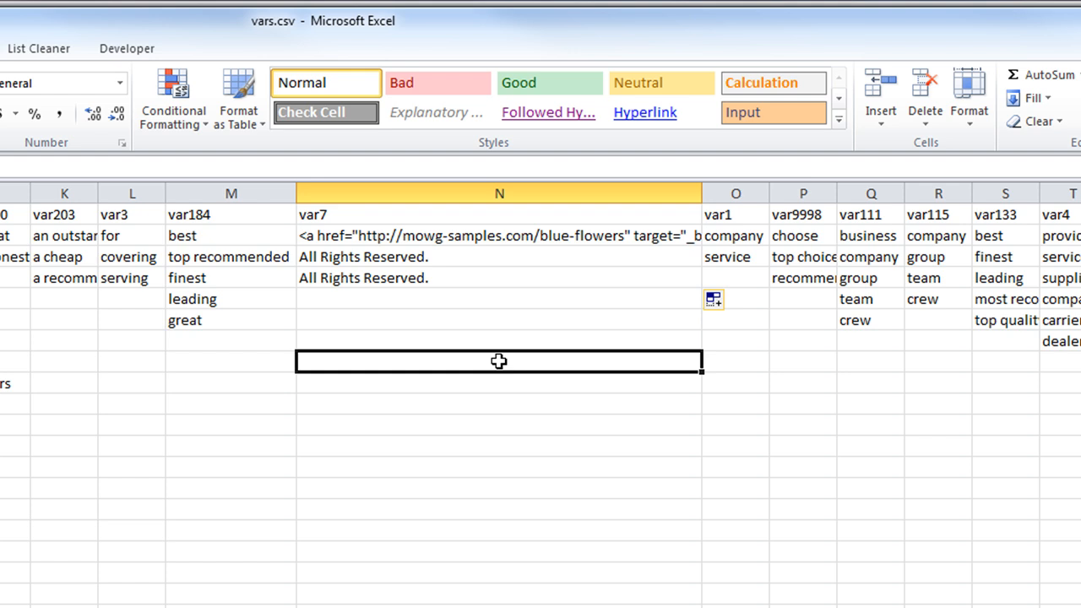
pyautogui.click(398, 240)
pyautogui.click(398, 259)
pyautogui.click(396, 279)
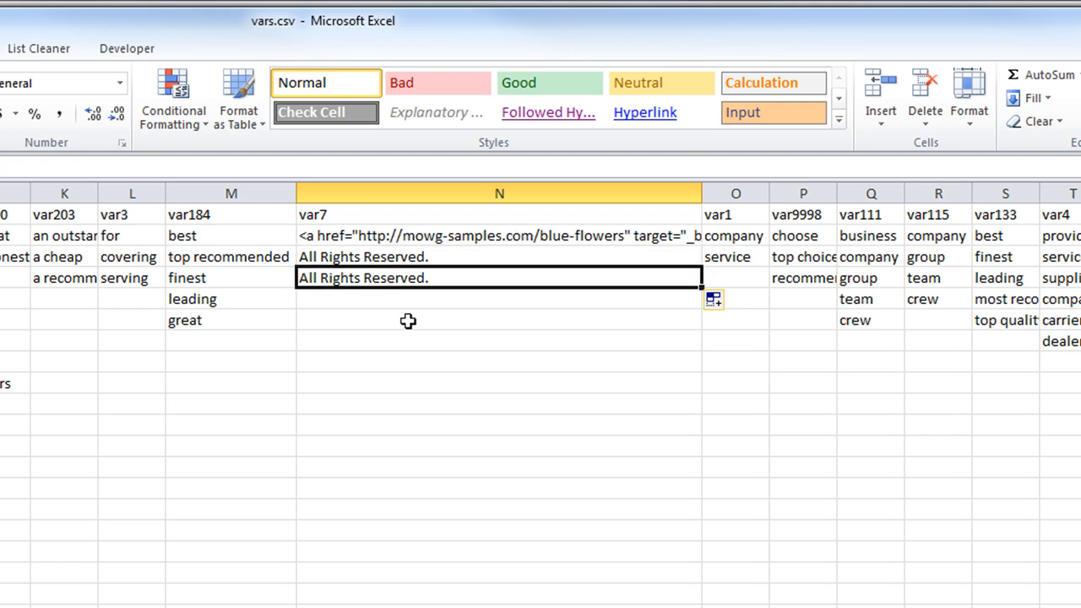
pyautogui.click(405, 237)
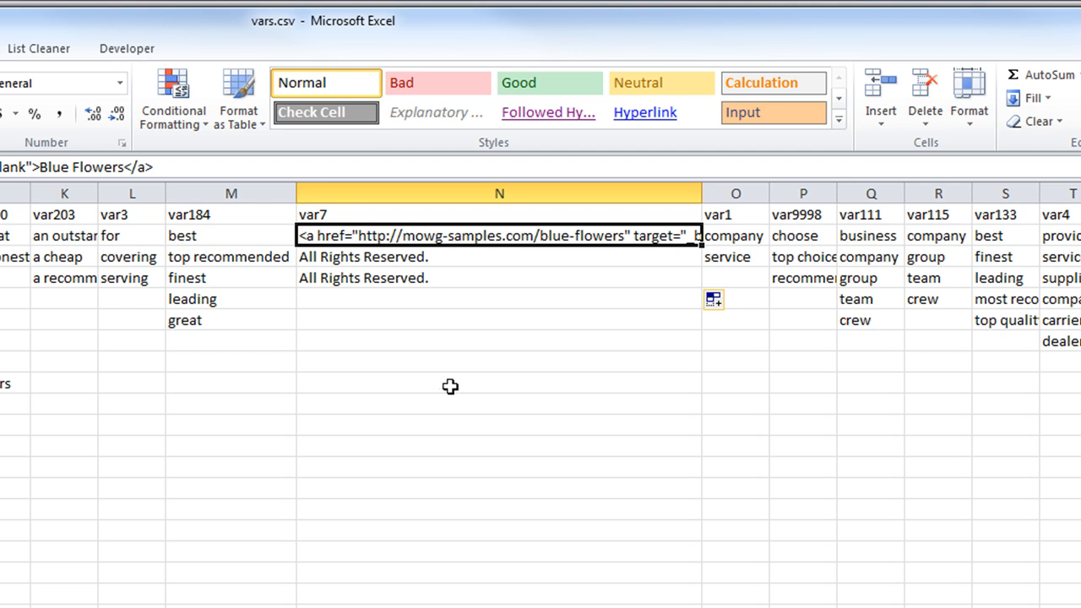
# Fill "All Rights Reserved." from N3:N4 down through N14, and undo that fill.
pyautogui.moveTo(465, 253); pyautogui.dragTo(480, 271)
pyautogui.moveTo(701, 287); pyautogui.dragTo(684, 495)
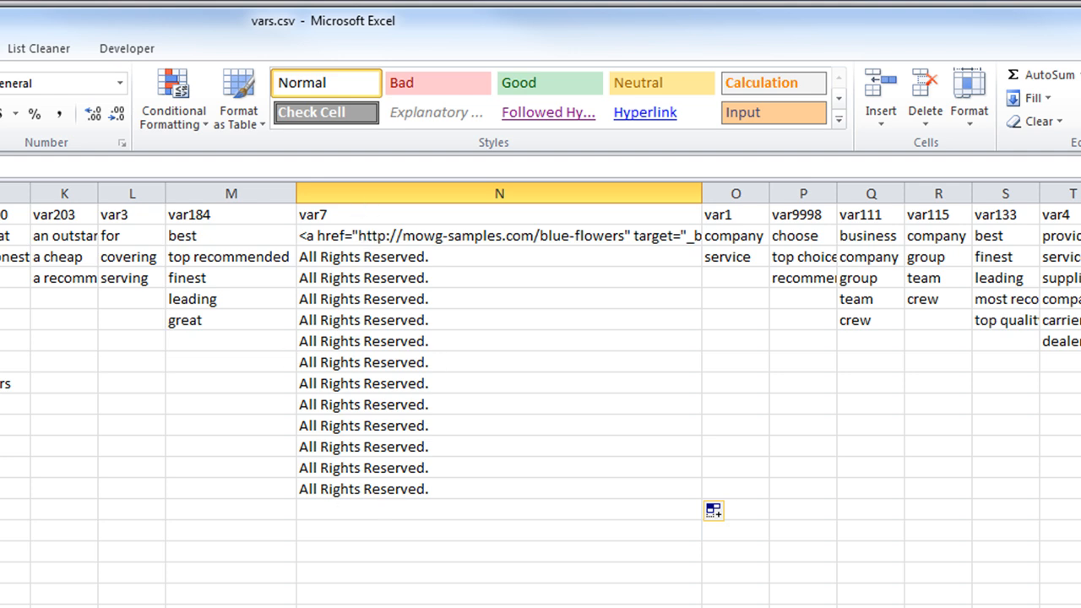
pyautogui.hotkey('ctrl', 'z')
pyautogui.click(439, 344)
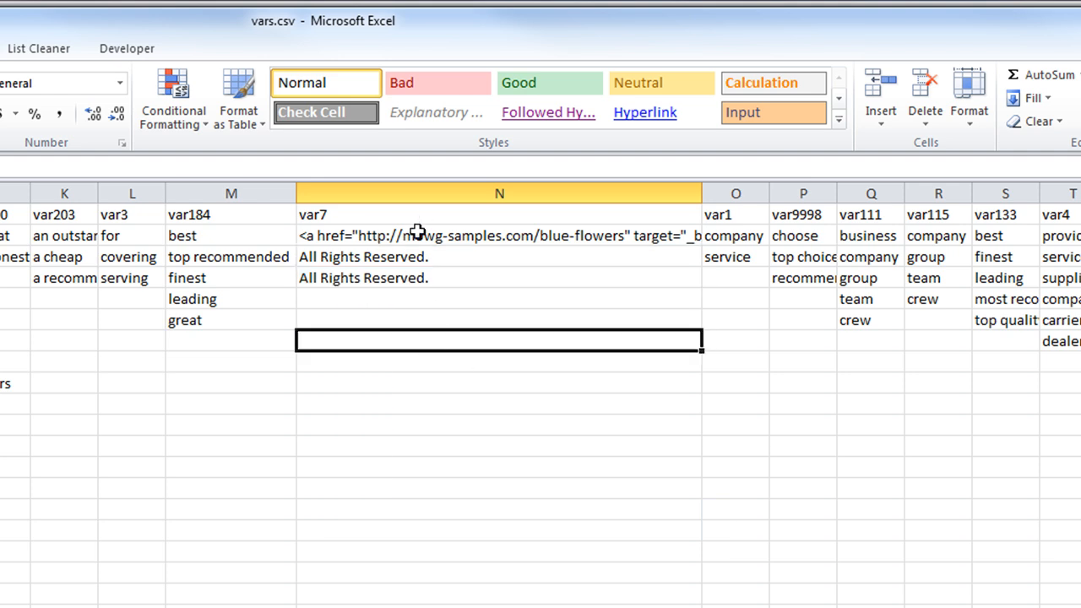
# Copy the blue flowers link from N2 and paste it into N5 of the var7 column.
pyautogui.rightClick(417, 236)
pyautogui.click(490, 274)
pyautogui.rightClick(380, 296)
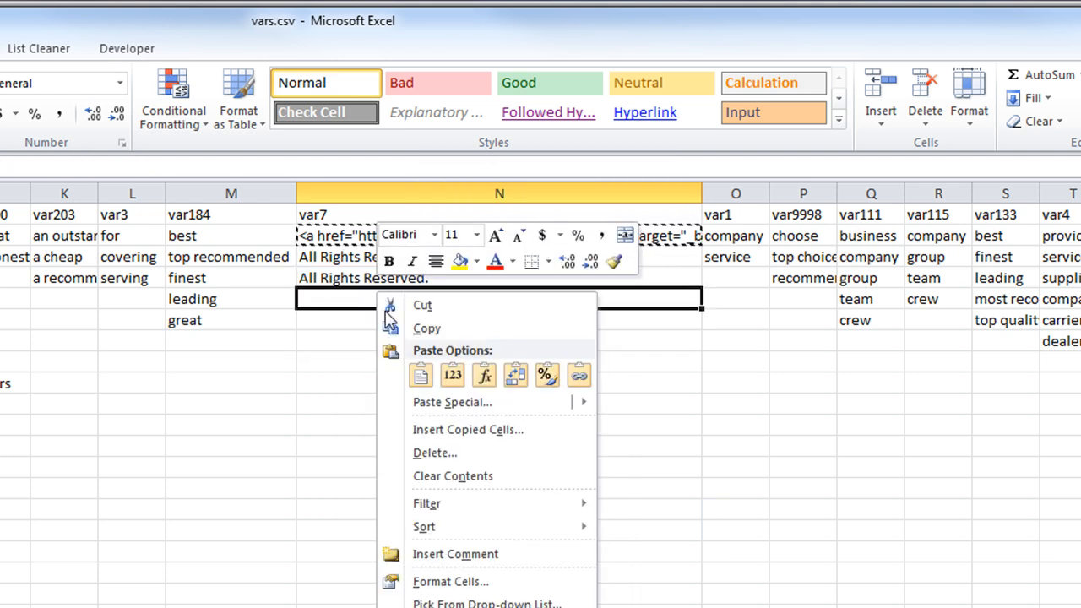
pyautogui.click(410, 382)
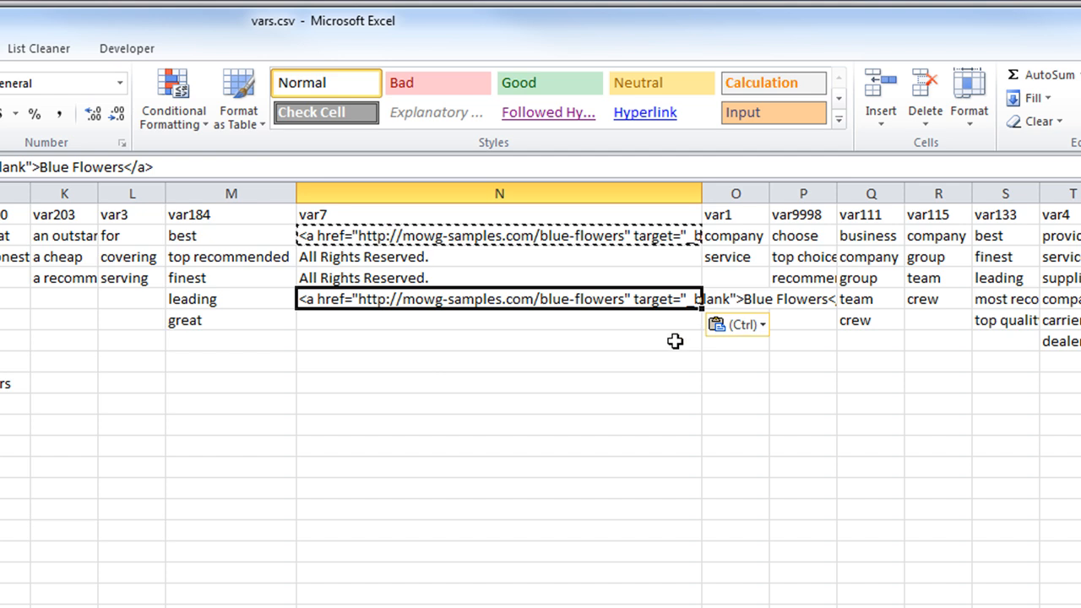
# Edit the link in N5 so its URL ends in red-flowers and its anchor text reads "Red Flowers".
pyautogui.doubleClick(590, 299)
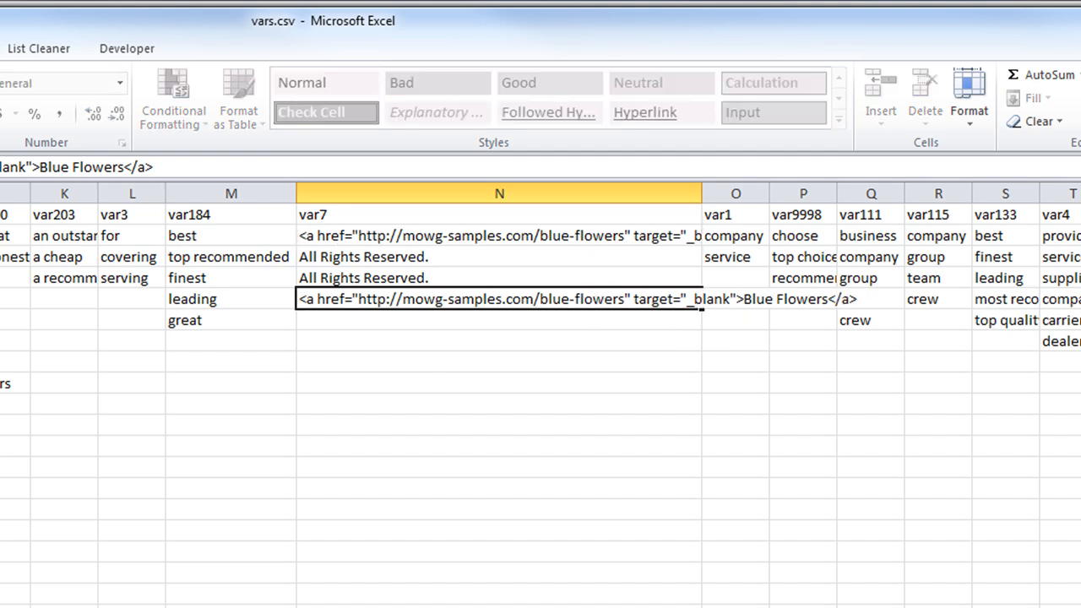
pyautogui.write('red')
pyautogui.press('Delete')
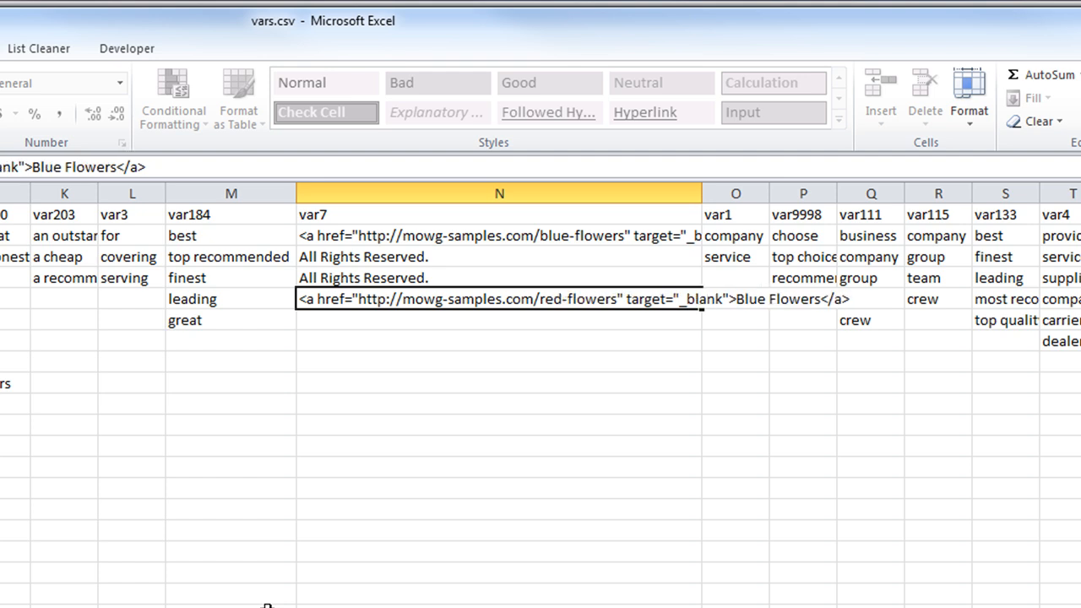
pyautogui.moveTo(53, 166); pyautogui.dragTo(26, 167)
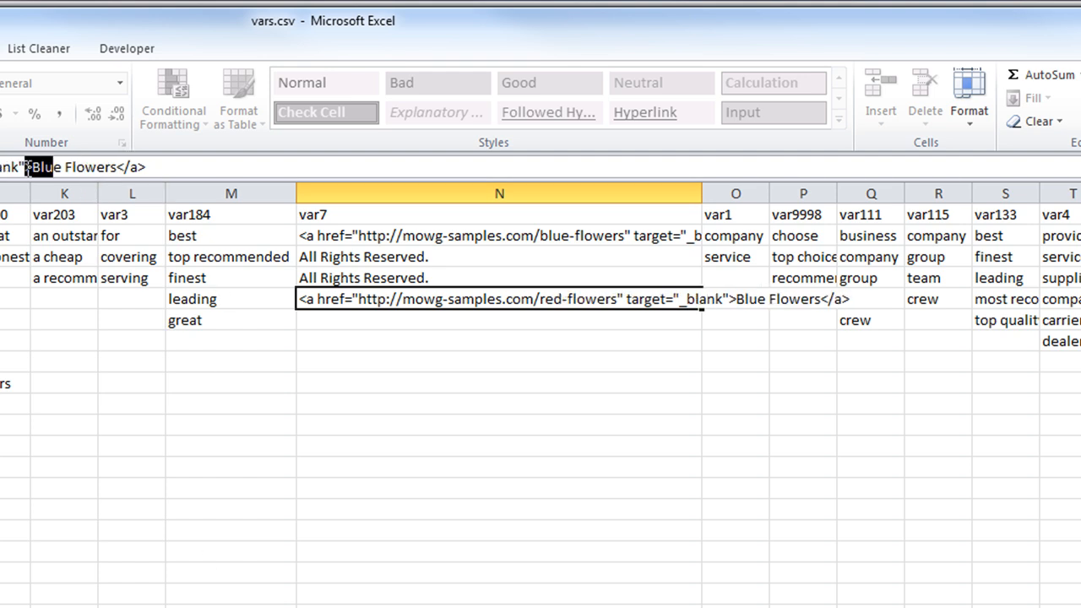
pyautogui.write('>Red')
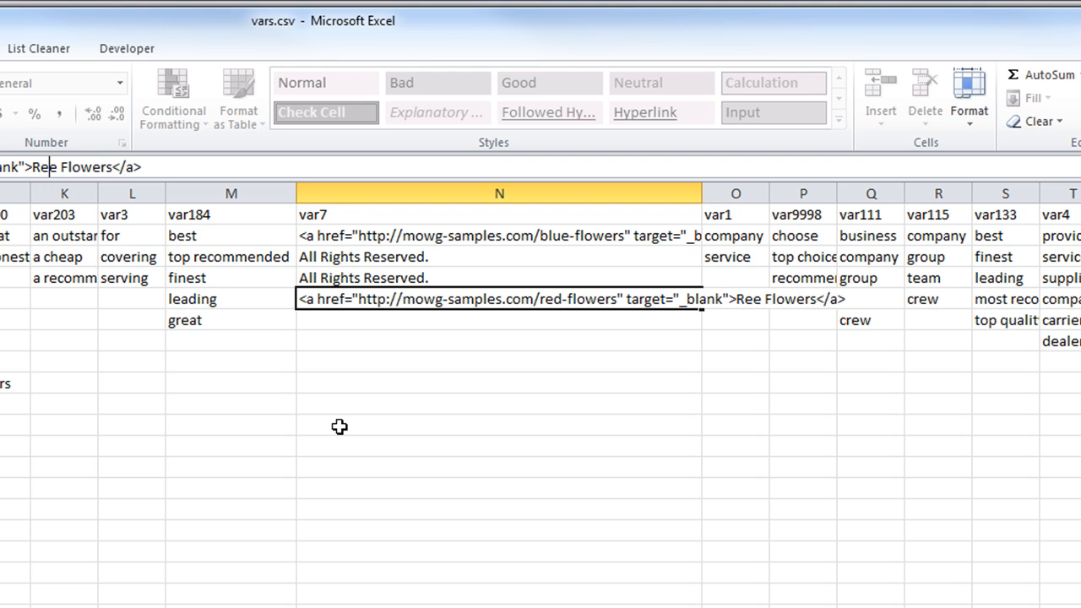
pyautogui.press('Delete')
pyautogui.click(445, 434)
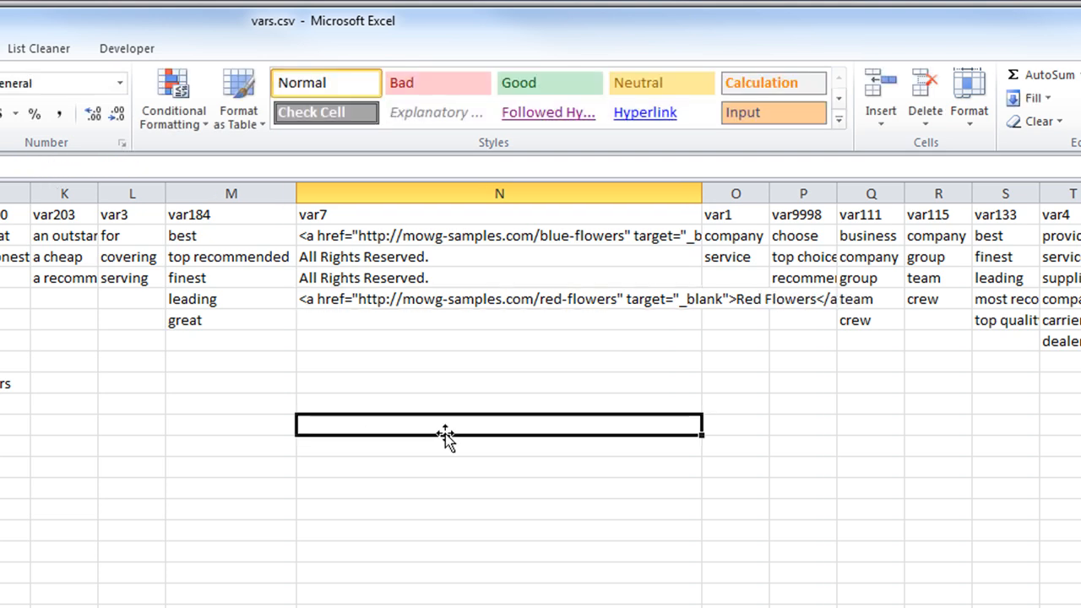
# Fill the red flowers link from N5 down to N6 and review the link entries in the var7 column.
pyautogui.click(647, 299)
pyautogui.moveTo(702, 309); pyautogui.dragTo(699, 332)
pyautogui.click(622, 473)
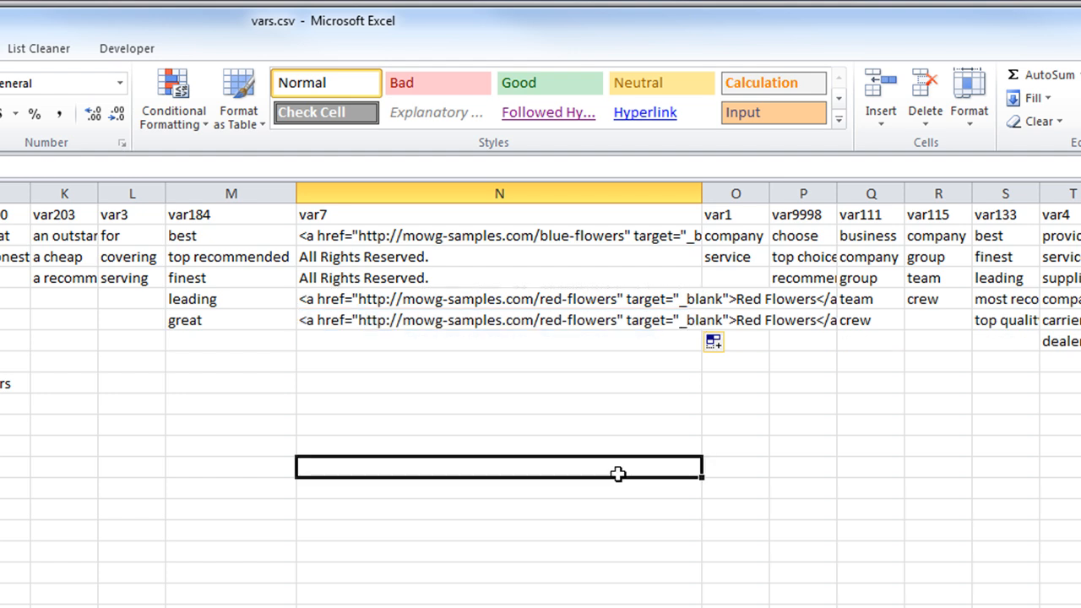
pyautogui.click(533, 308)
pyautogui.moveTo(533, 308); pyautogui.dragTo(533, 323)
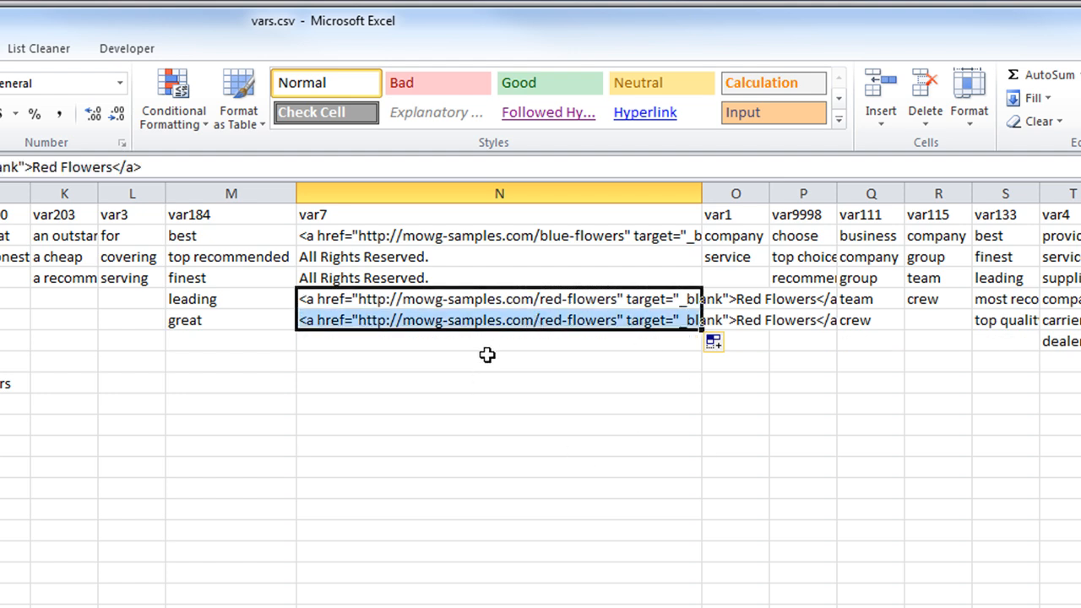
pyautogui.click(523, 236)
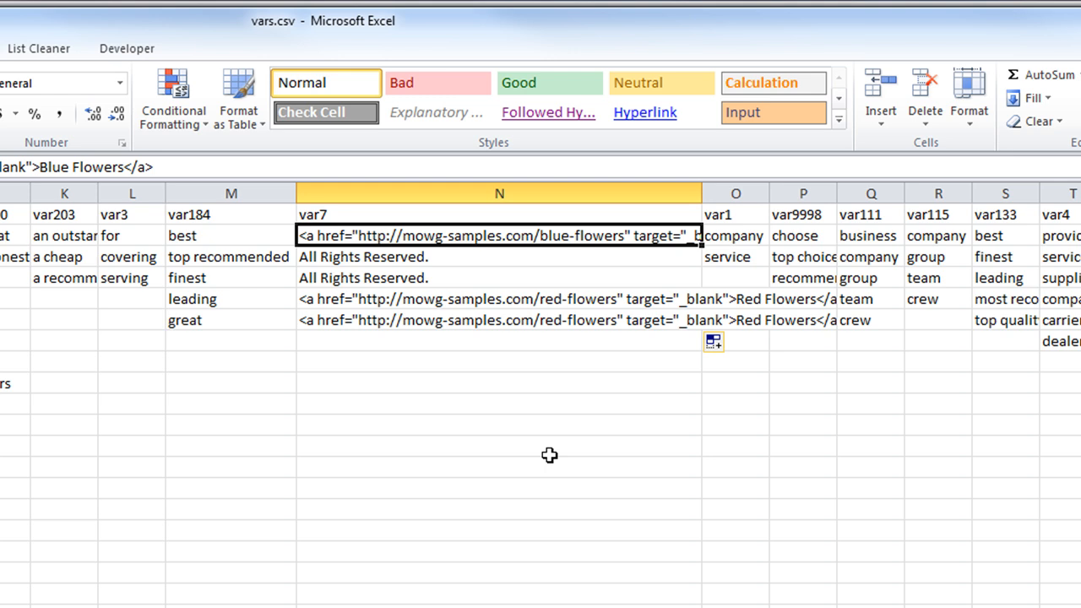
# Copy the two "All Rights Reserved." cells N3:N4 and paste them into N7:N8.
pyautogui.click(548, 455)
pyautogui.moveTo(387, 258); pyautogui.dragTo(392, 276)
pyautogui.rightClick(398, 272)
pyautogui.click(448, 308)
pyautogui.rightClick(381, 339)
pyautogui.click(427, 419)
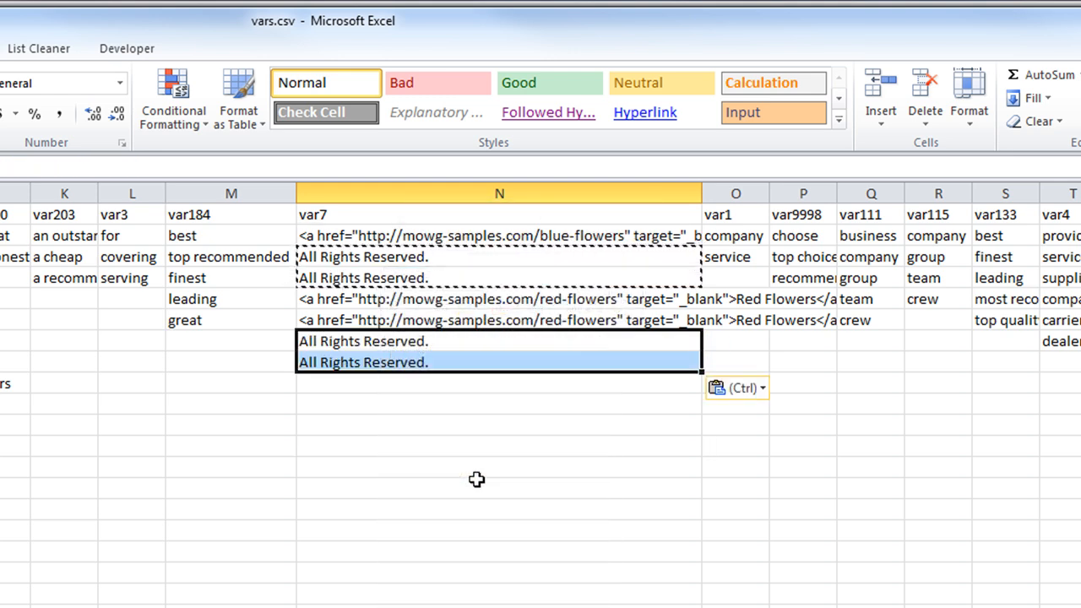
pyautogui.click(476, 478)
# Fill "All Rights Reserved." from N8 down through N14 and save vars.csv.
pyautogui.click(619, 366)
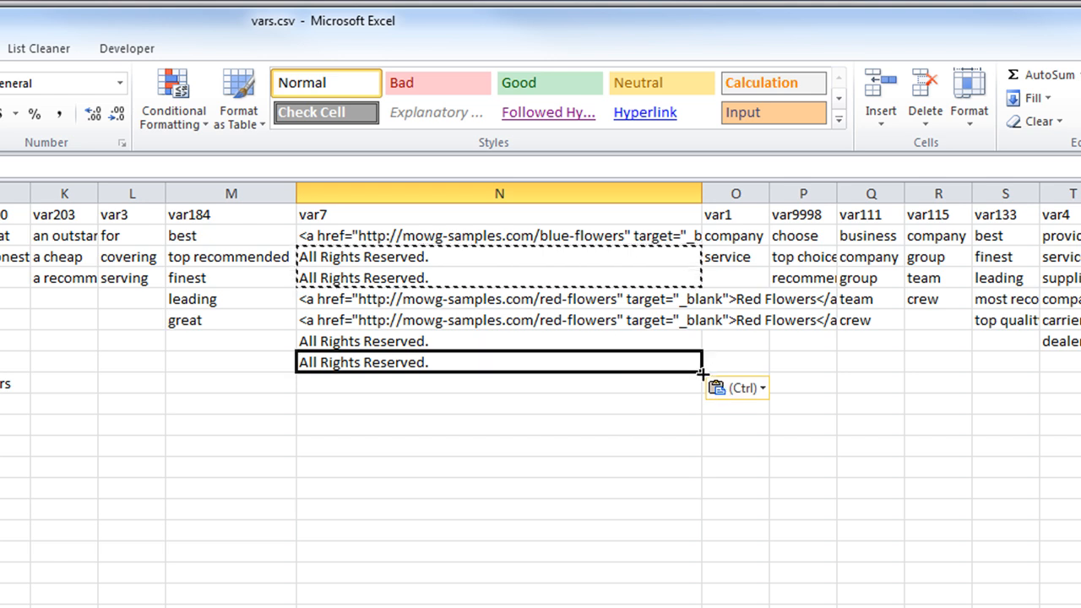
pyautogui.moveTo(702, 374); pyautogui.dragTo(697, 493)
pyautogui.click(515, 607)
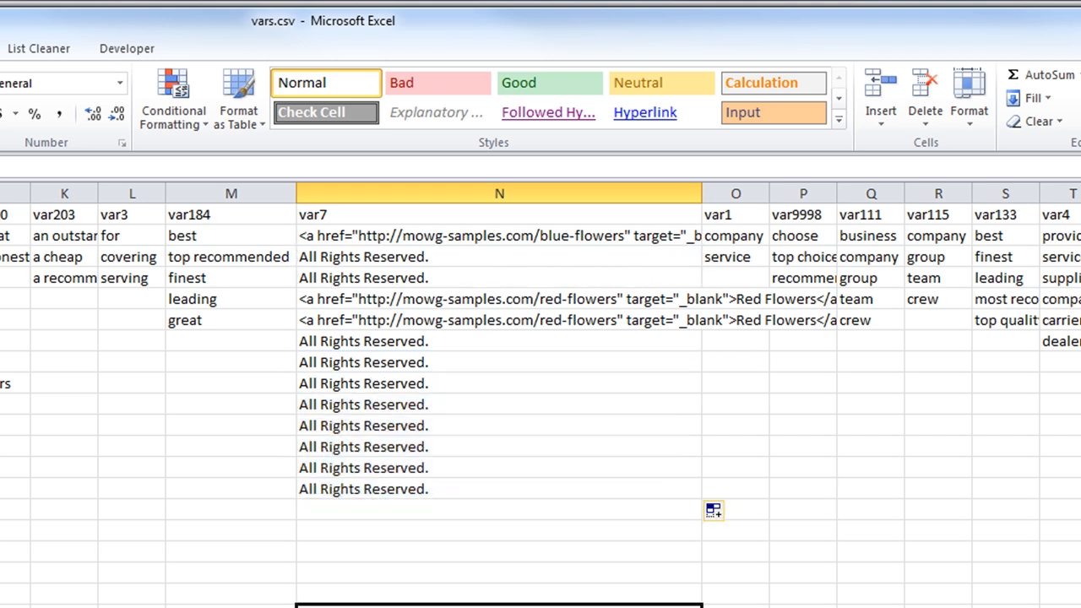
pyautogui.hotkey('ctrl', 's')
pyautogui.click(253, 577)
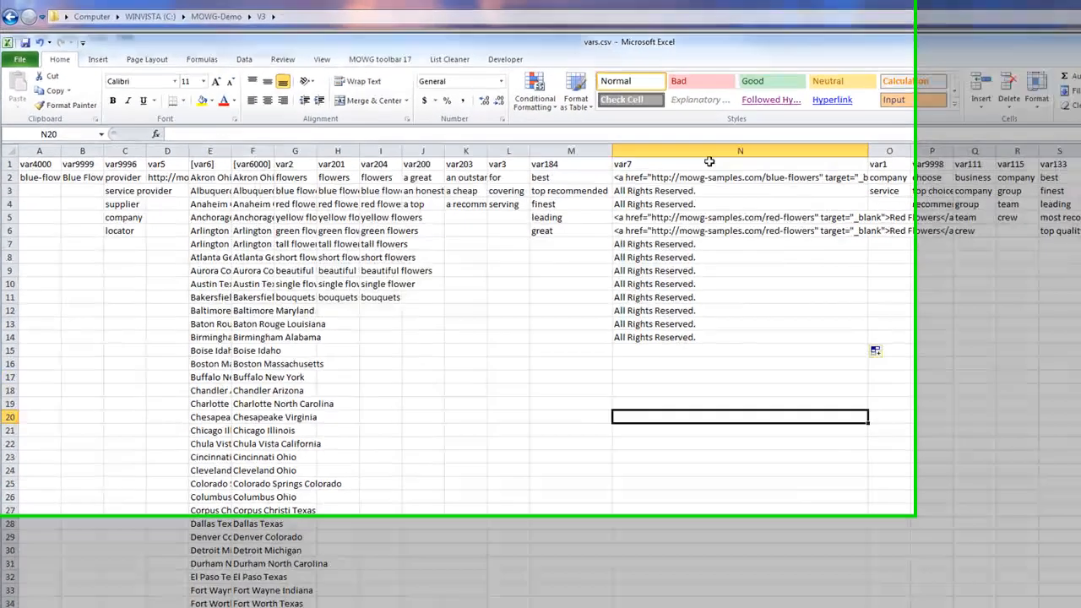
# Undo the var7 edits step by step until column N is headed [var7] and contains only the URL in N2.
pyautogui.moveTo(609, 139); pyautogui.dragTo(609, 355)
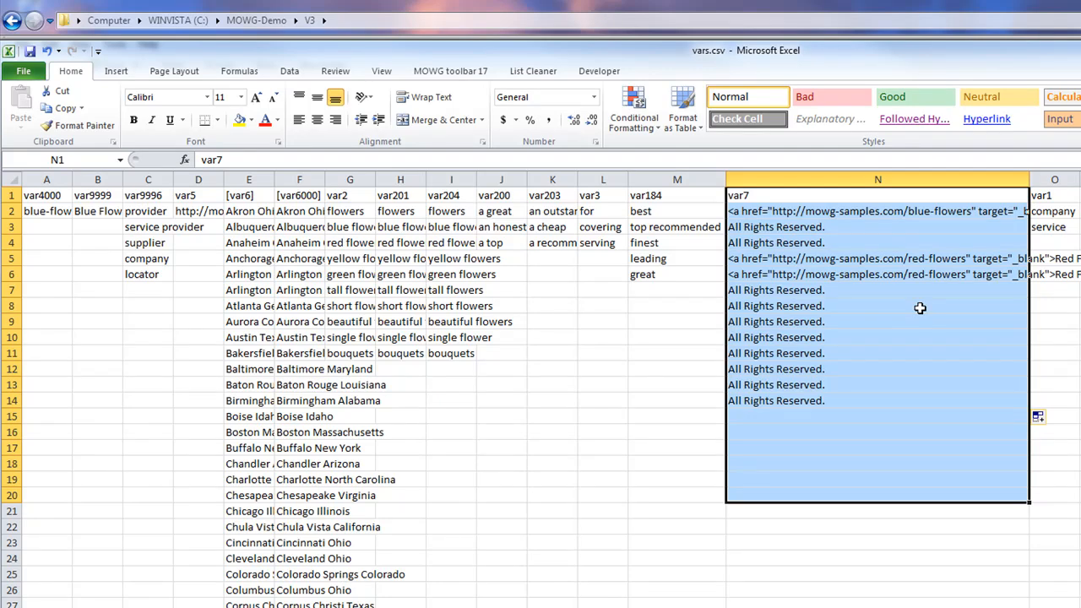
pyautogui.click(46, 53)
pyautogui.click(46, 53)
pyautogui.click(46, 53)
pyautogui.click(46, 53)
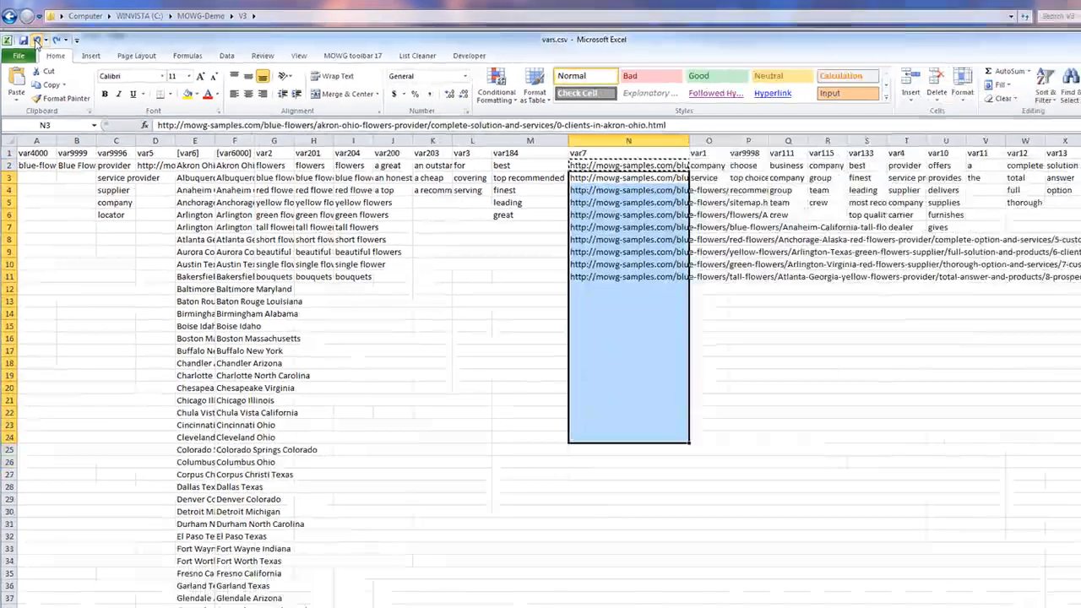
pyautogui.click(37, 41)
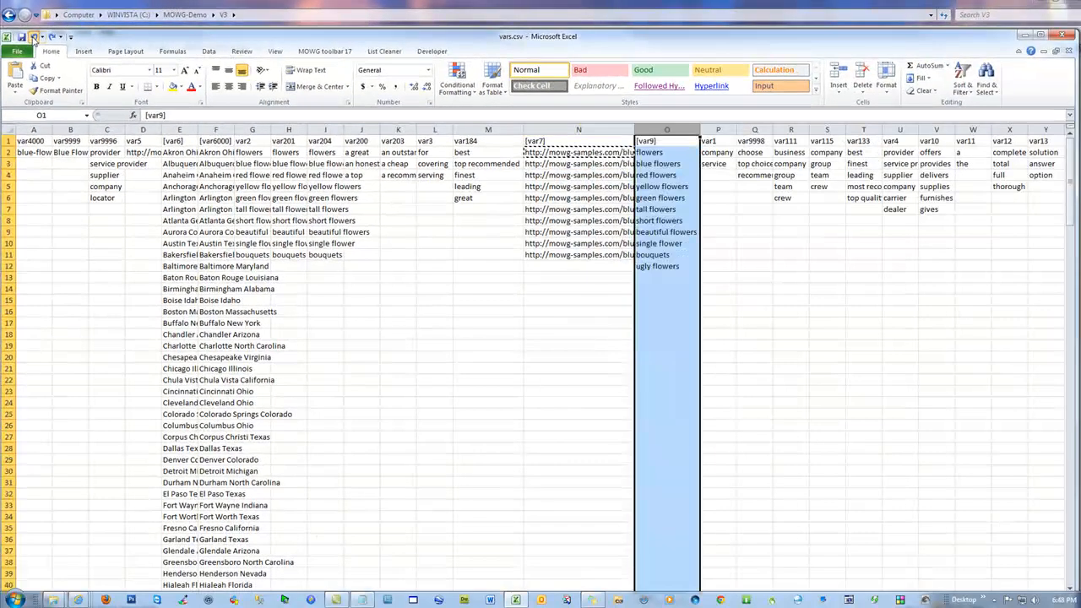
pyautogui.click(37, 40)
pyautogui.click(36, 41)
pyautogui.click(37, 41)
pyautogui.click(34, 38)
pyautogui.click(33, 38)
pyautogui.click(34, 38)
pyautogui.click(34, 38)
pyautogui.click(34, 38)
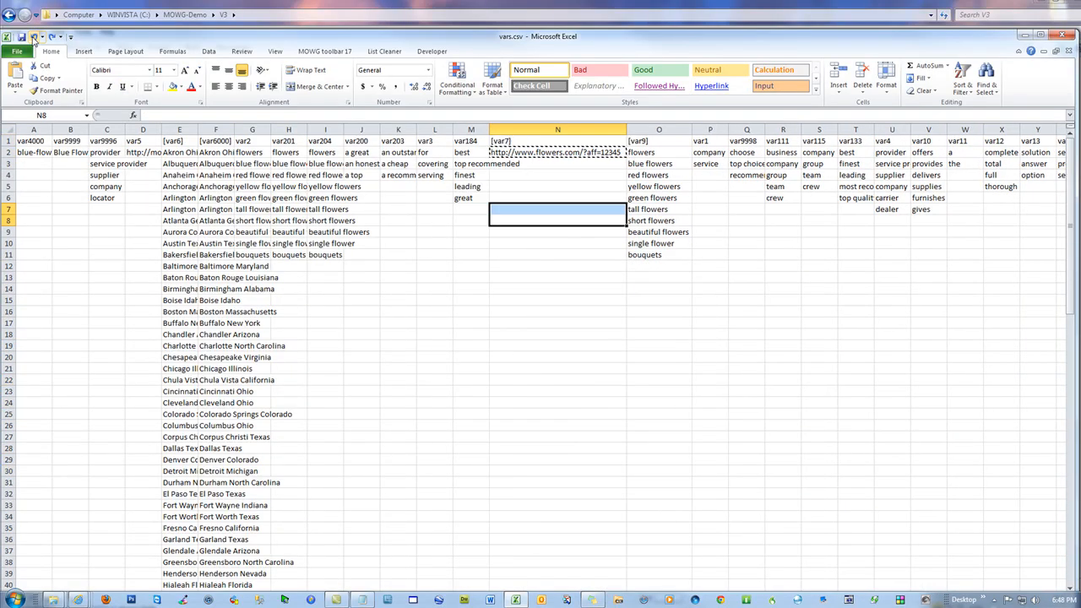
pyautogui.click(34, 38)
pyautogui.click(34, 38)
# Save vars.csv with the restored [var7] column, keeping the CSV format.
pyautogui.click(531, 210)
pyautogui.click(508, 200)
pyautogui.click(676, 329)
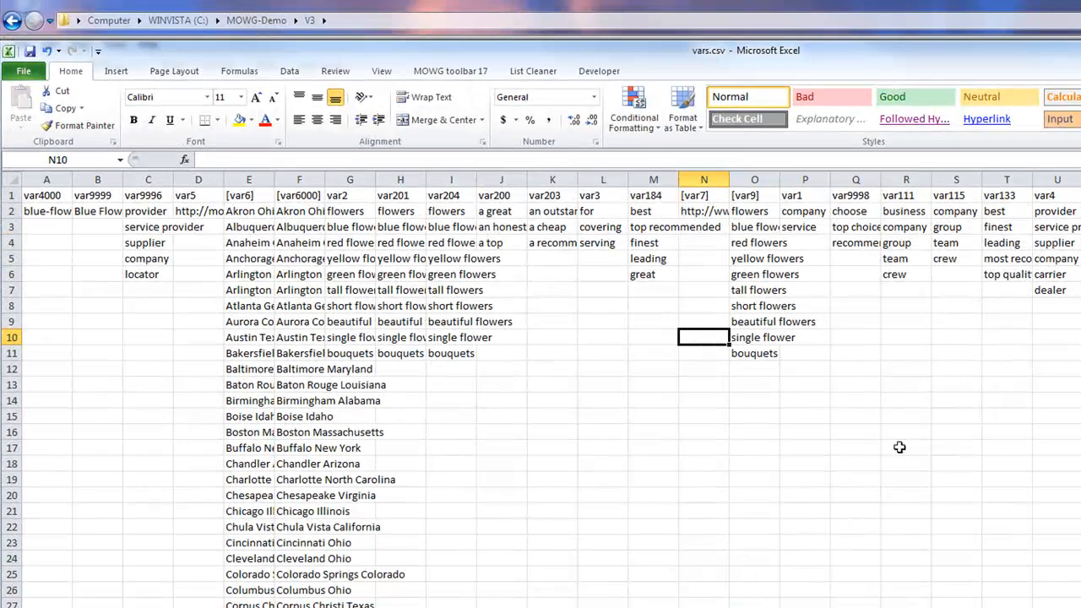
pyautogui.click(27, 48)
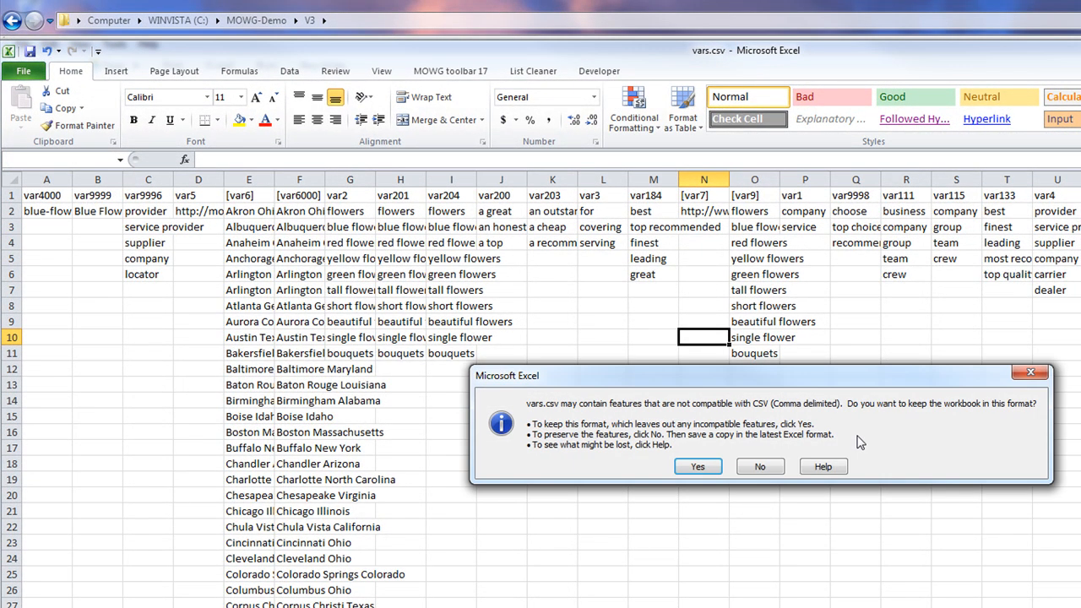
pyautogui.click(698, 467)
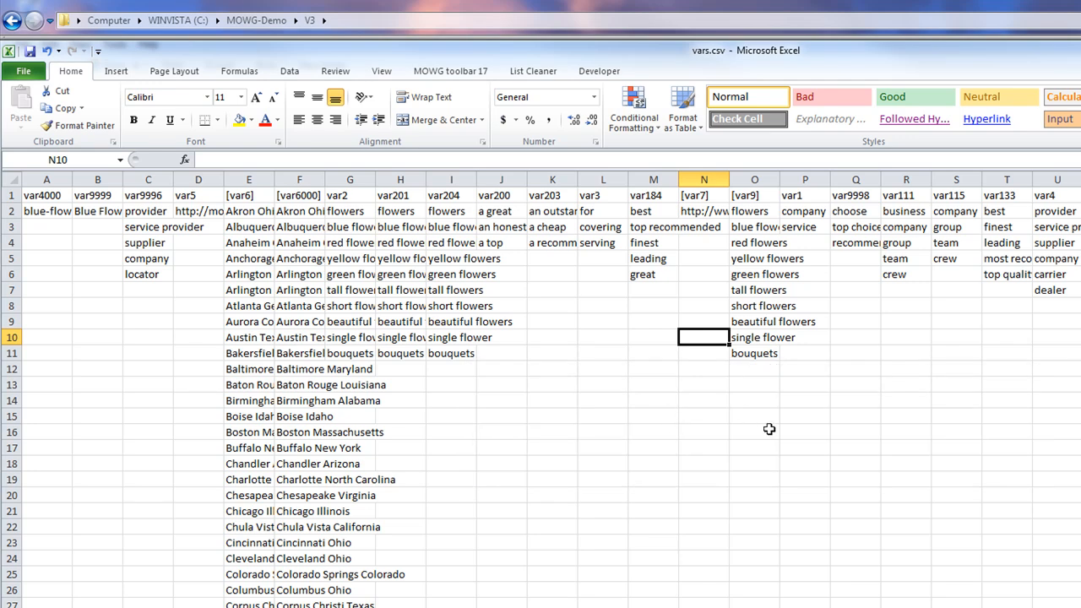
# Examine the headers and row extents of the adjacent [var7] and [var9] columns, down to the bouquets entry.
pyautogui.moveTo(704, 181); pyautogui.dragTo(754, 347)
pyautogui.click(717, 212)
pyautogui.click(758, 214)
pyautogui.click(717, 212)
pyautogui.moveTo(716, 212); pyautogui.dragTo(699, 452)
pyautogui.click(754, 211)
pyautogui.moveTo(716, 213); pyautogui.dragTo(718, 449)
pyautogui.moveTo(759, 211); pyautogui.dragTo(758, 448)
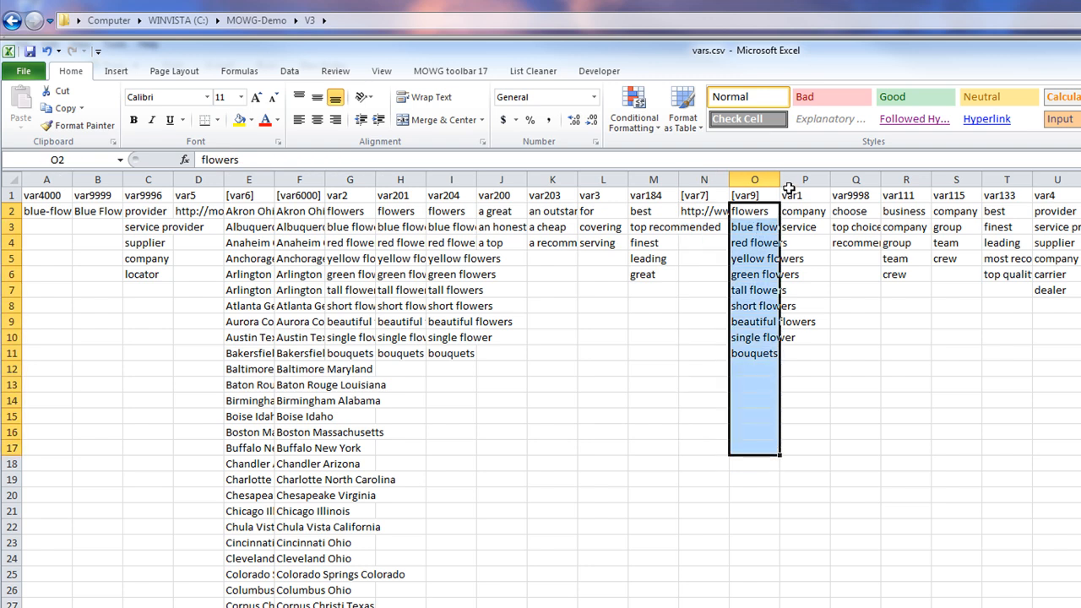
pyautogui.click(756, 196)
pyautogui.click(700, 196)
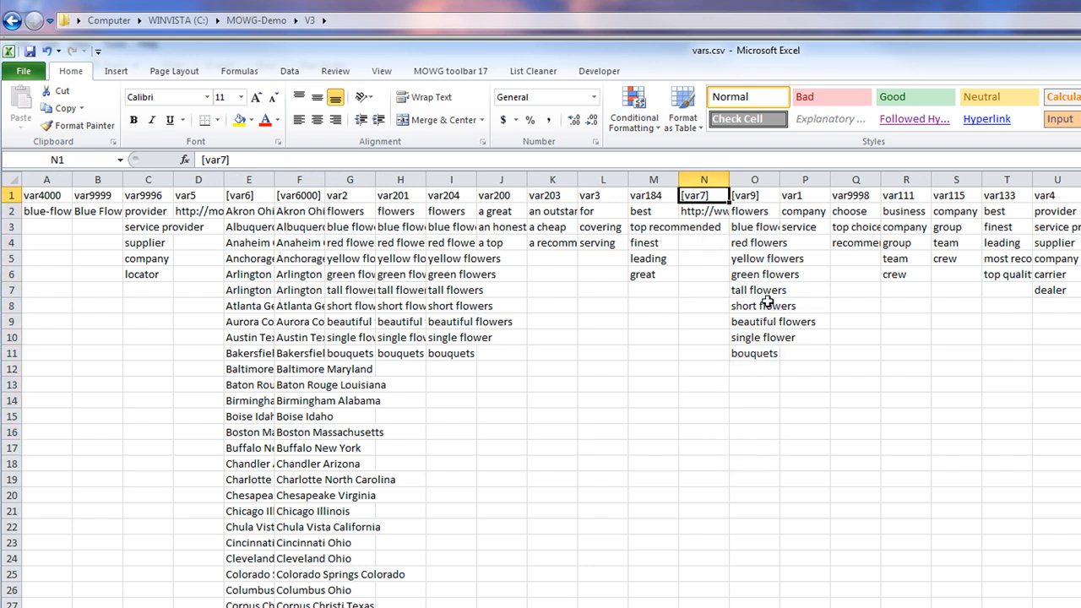
pyautogui.moveTo(700, 206); pyautogui.dragTo(700, 353)
pyautogui.click(764, 354)
pyautogui.moveTo(699, 211); pyautogui.dragTo(706, 377)
pyautogui.click(753, 354)
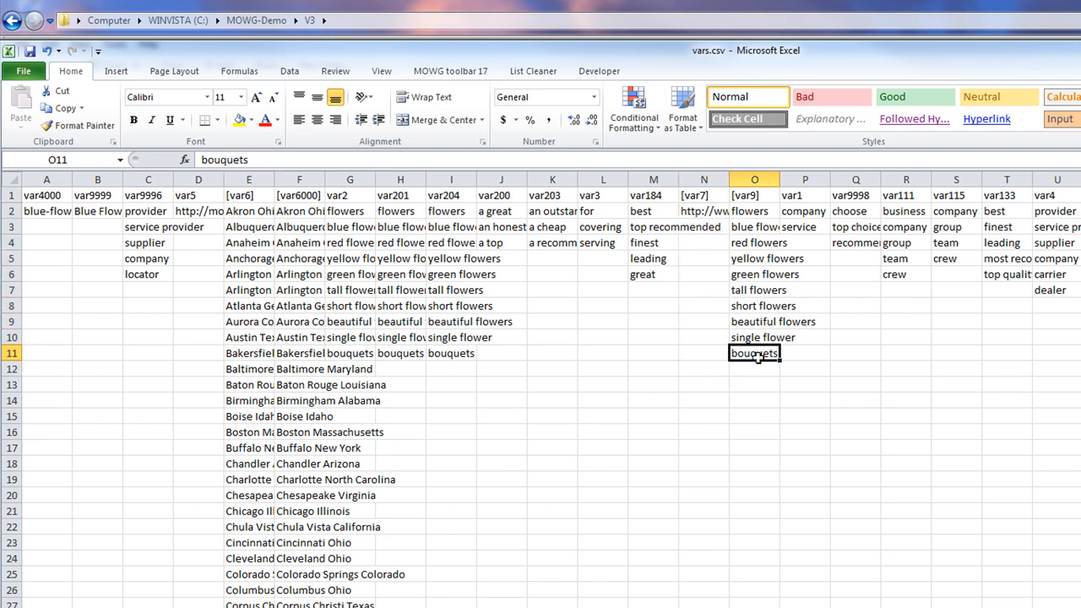
# Compare the [var7] and [var9] entries row by row to see how URLs pair with keywords.
pyautogui.click(716, 212)
pyautogui.click(760, 211)
pyautogui.click(709, 230)
pyautogui.click(762, 232)
pyautogui.click(712, 241)
pyautogui.click(756, 245)
pyautogui.click(716, 211)
pyautogui.click(754, 227)
pyautogui.click(716, 211)
pyautogui.click(751, 257)
pyautogui.click(692, 209)
pyautogui.click(755, 279)
pyautogui.click(695, 240)
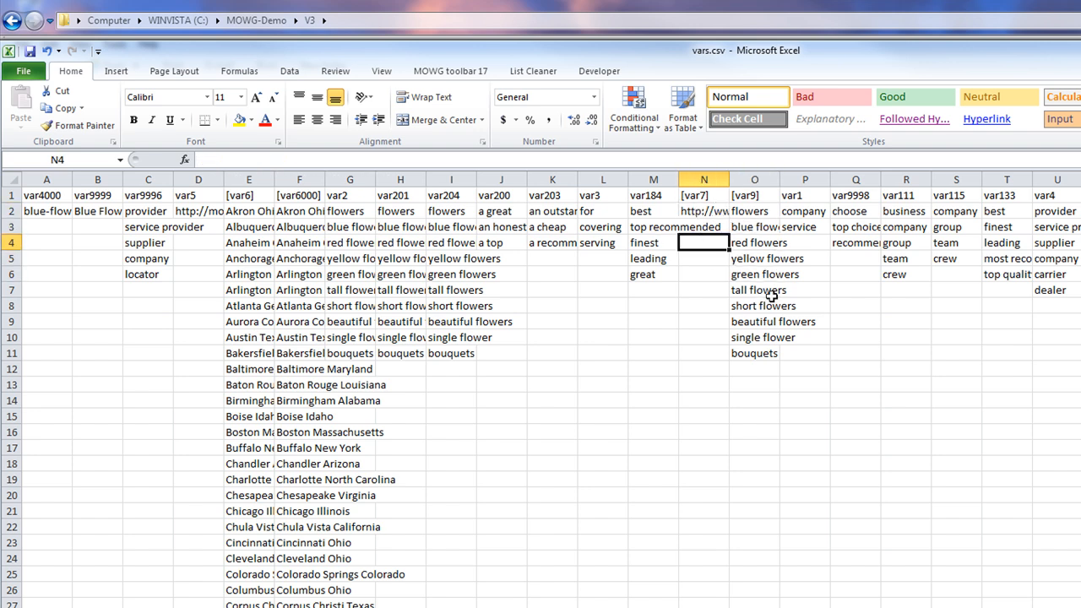
# Fit columns M, O and N to their contents and close vars.csv.
pyautogui.doubleClick(678, 179)
pyautogui.doubleClick(826, 172)
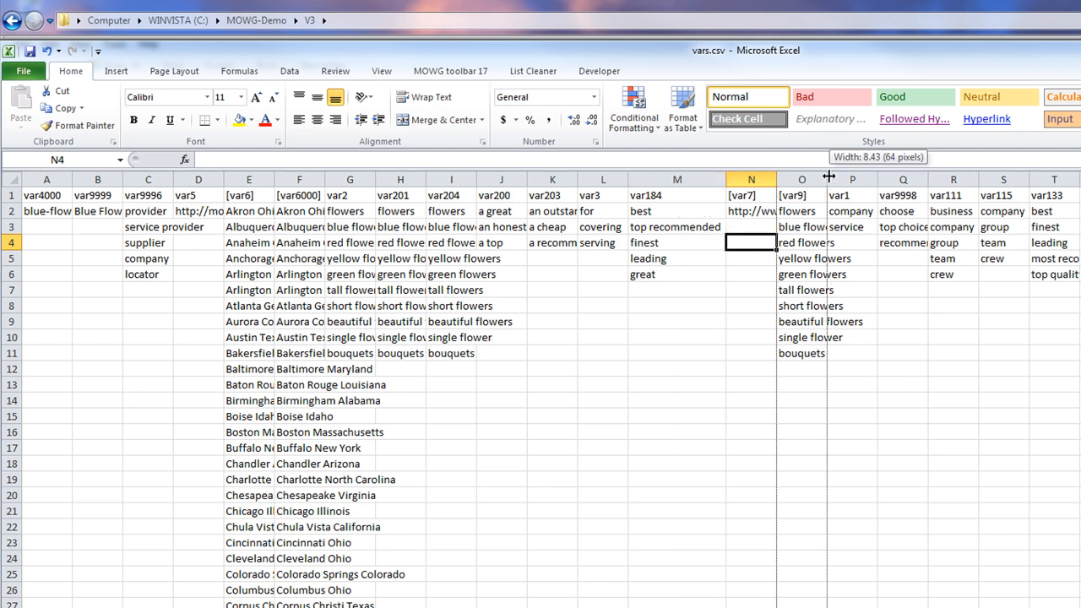
pyautogui.moveTo(776, 174); pyautogui.dragTo(773, 179)
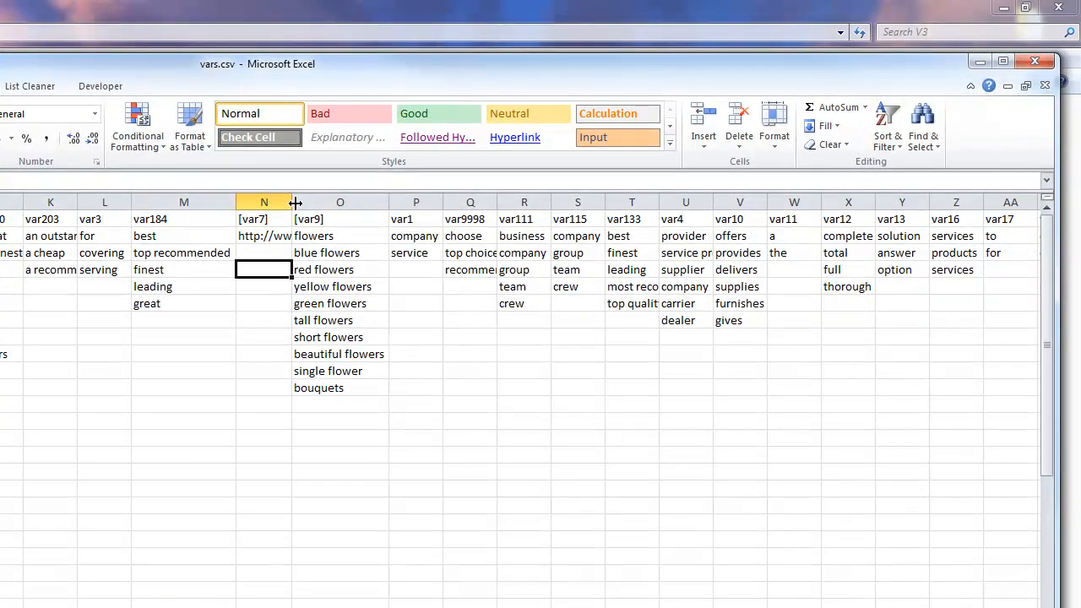
pyautogui.doubleClick(359, 198)
pyautogui.click(334, 384)
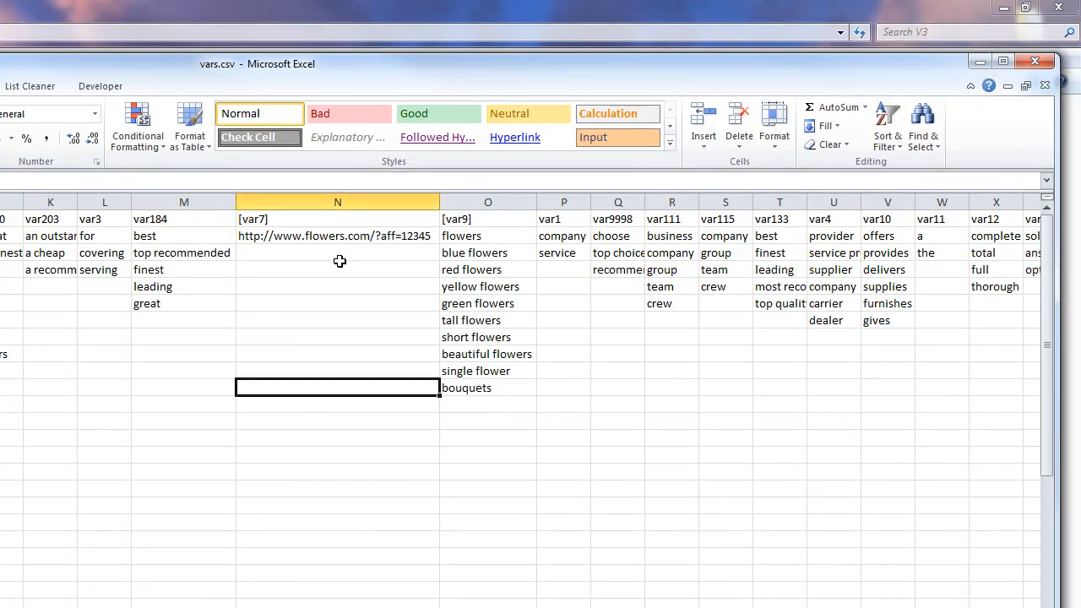
pyautogui.click(1036, 68)
pyautogui.click(260, 473)
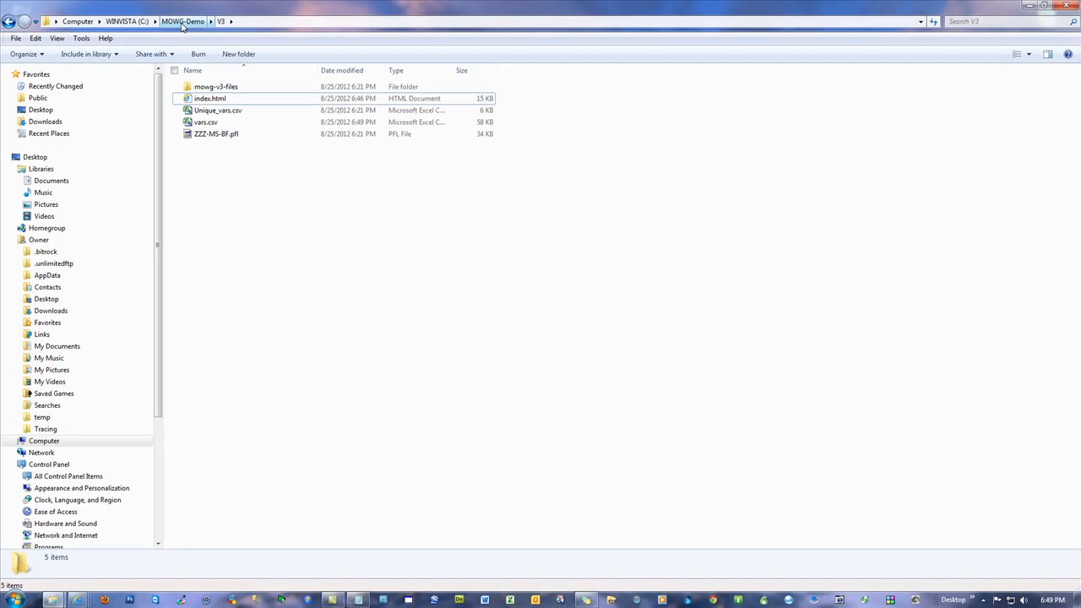
# Browse the RUNS folder under MOWG-Demo, look inside 1-V3 Original Files and its Clients folder, and return to RUNS.
pyautogui.click(182, 21)
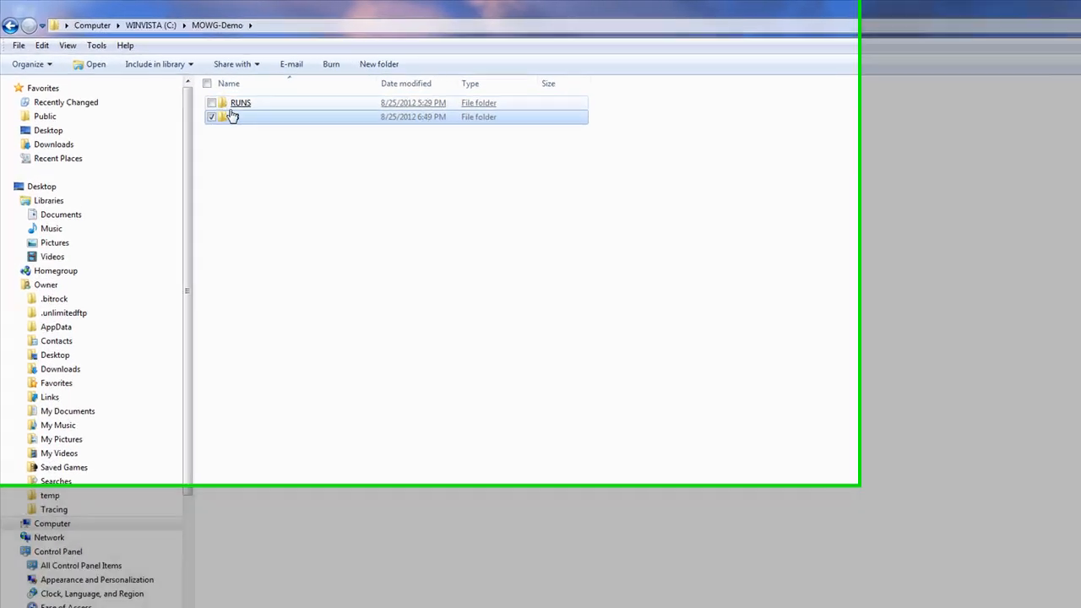
pyautogui.doubleClick(297, 135)
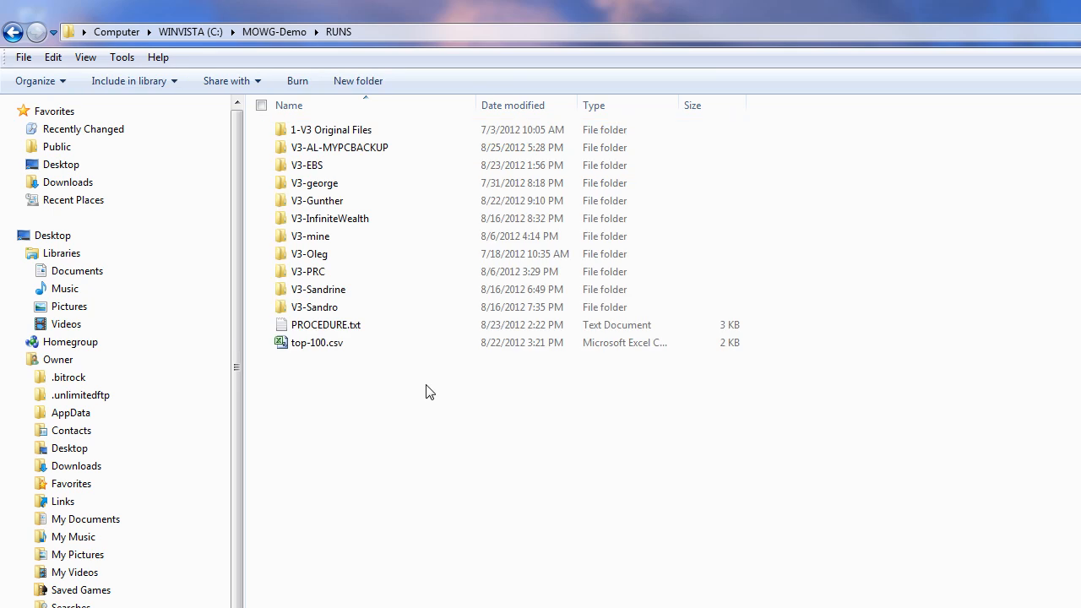
pyautogui.doubleClick(329, 131)
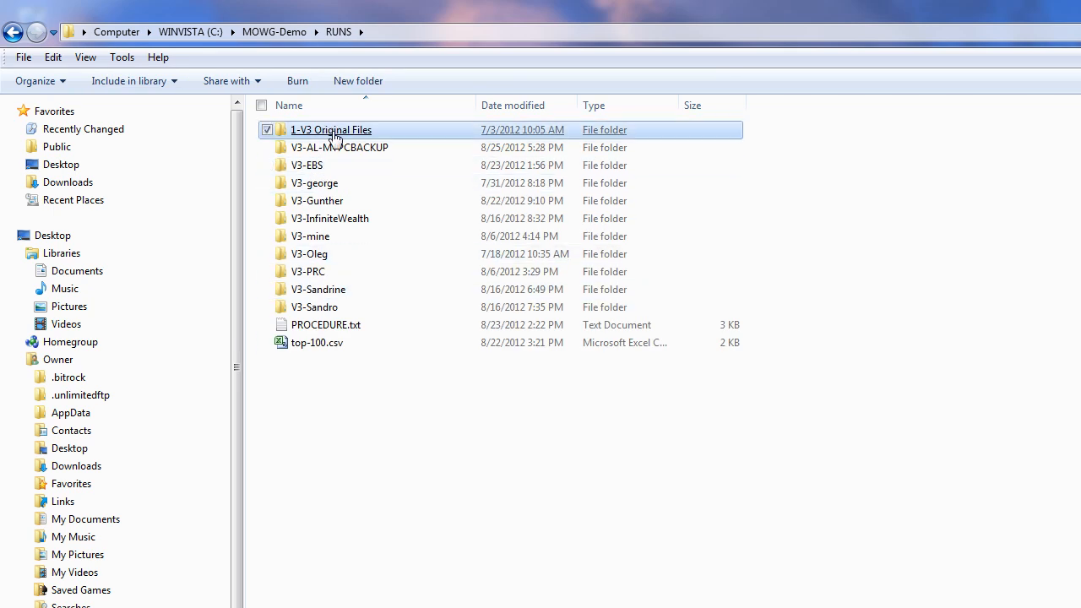
pyautogui.doubleClick(306, 129)
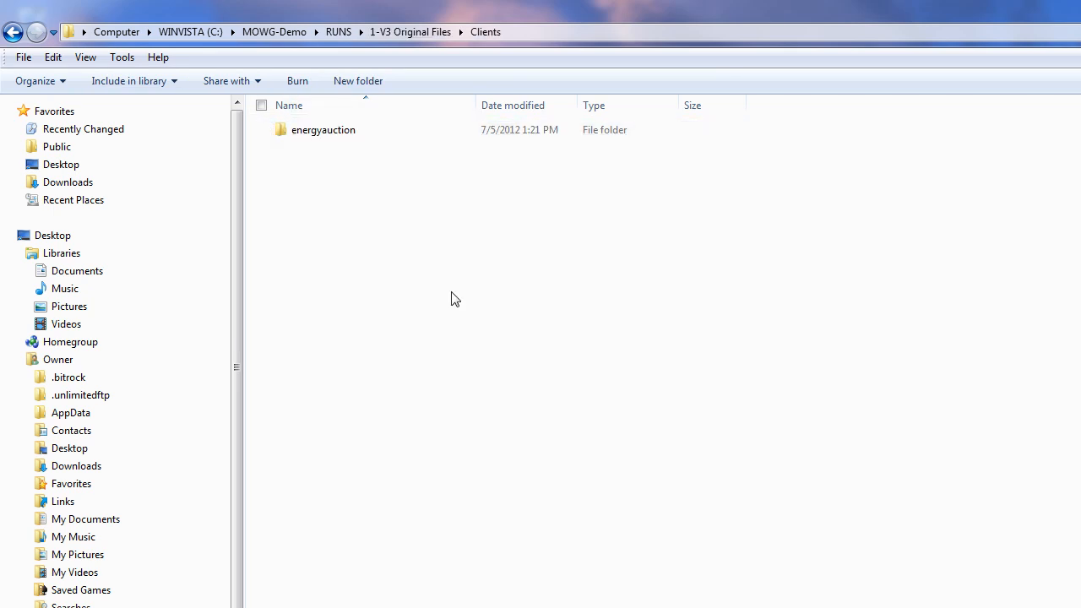
pyautogui.click(402, 31)
pyautogui.click(338, 31)
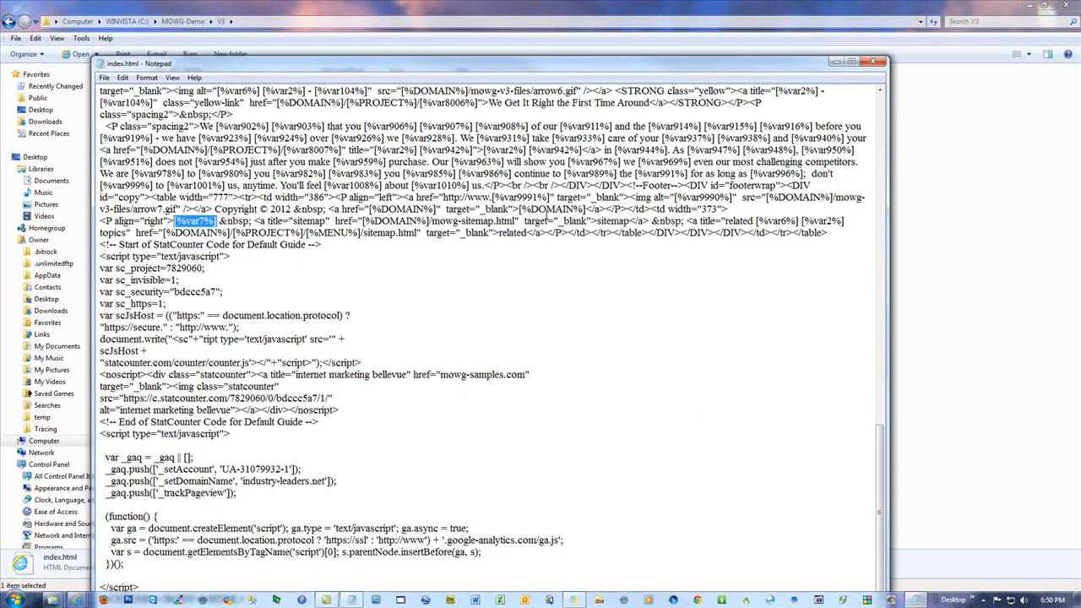
# In index.html in Notepad, replace the footer's [%var7%] with the copied [%var9%] [%var6%] link code and append [%var2%] to its title.
pyautogui.hotkey('ctrl', 'v')
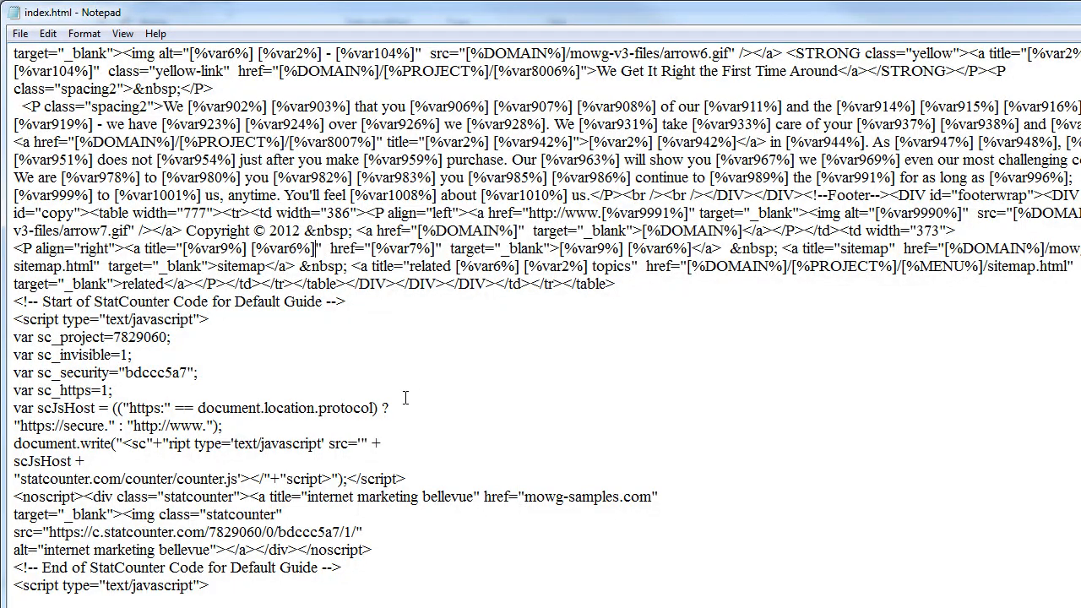
pyautogui.click(316, 248)
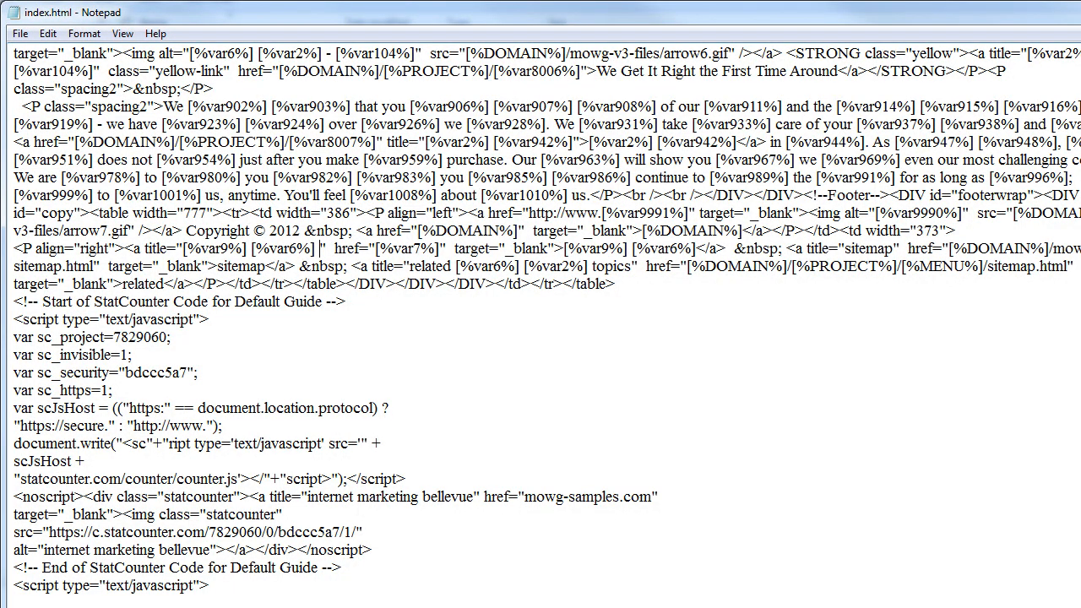
pyautogui.write('[%var')
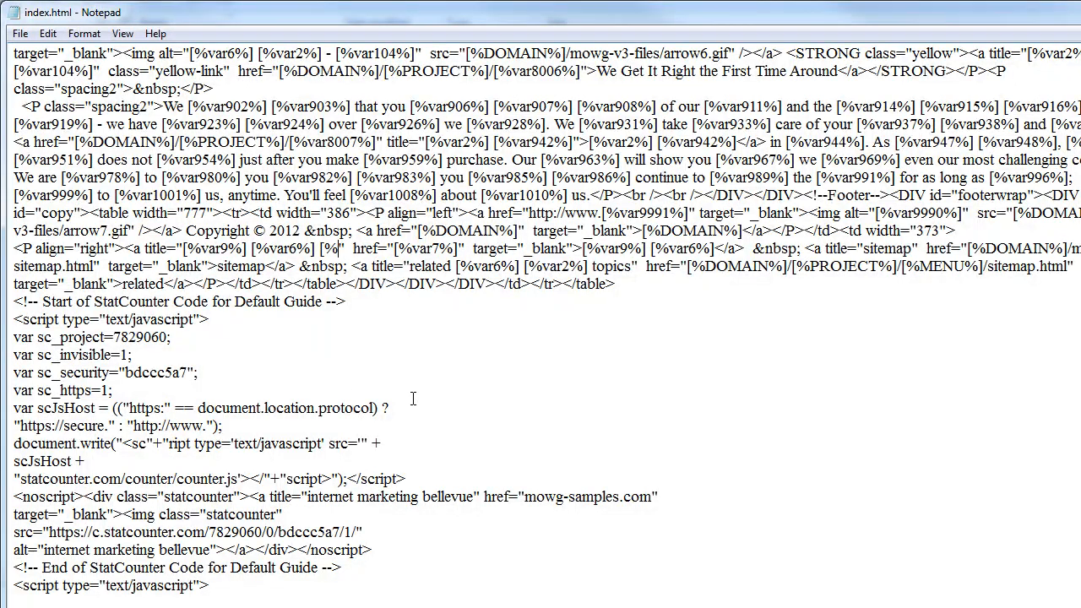
pyautogui.write('2%]')
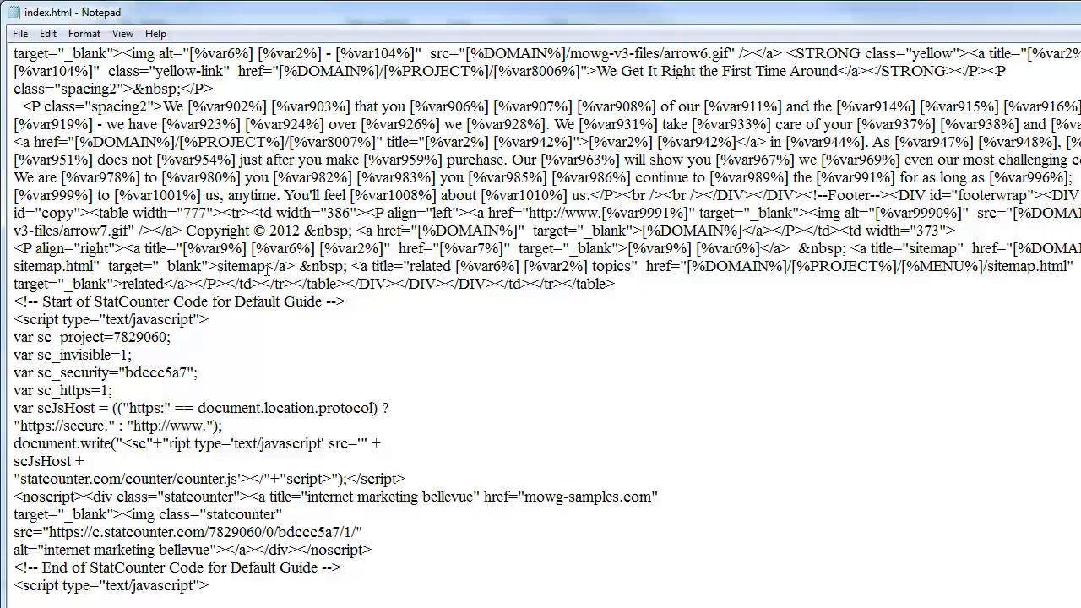
# Move [%var9%] to the end of the footer link's title so it reads [%var6%] [%var2%] [%var9%].
pyautogui.moveTo(251, 248); pyautogui.dragTo(183, 248)
pyautogui.hotkey('ctrl', 'c')
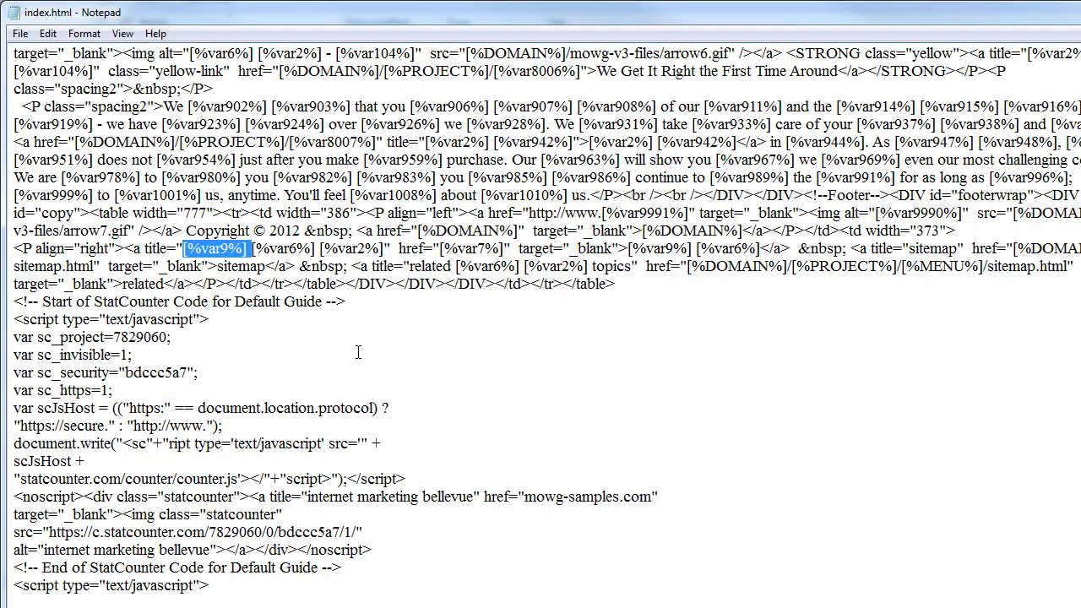
pyautogui.press('Delete')
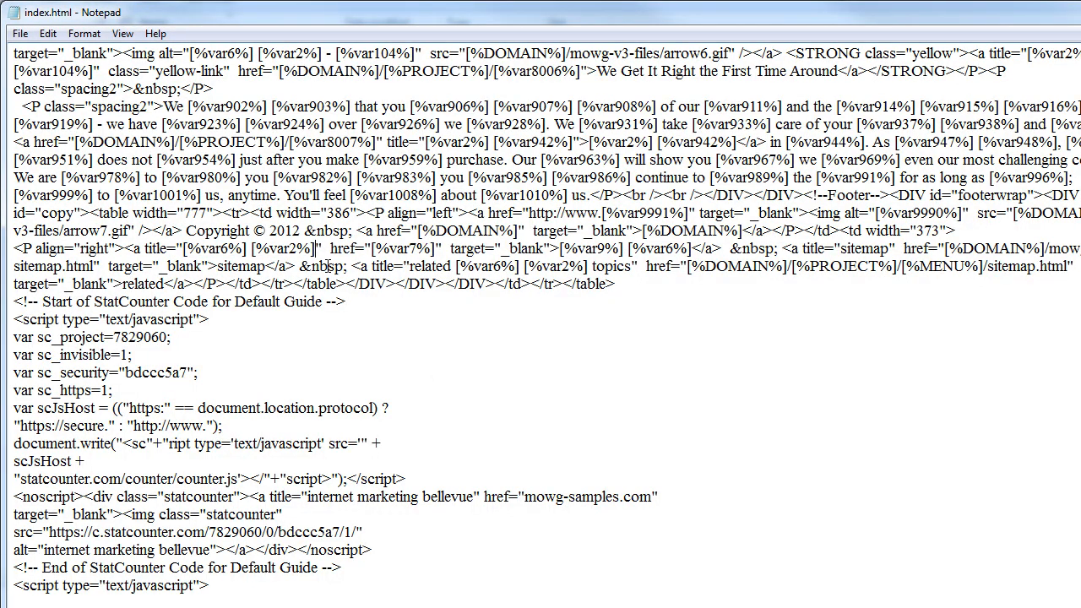
pyautogui.hotkey('ctrl', 'v')
pyautogui.press('BackSpace')
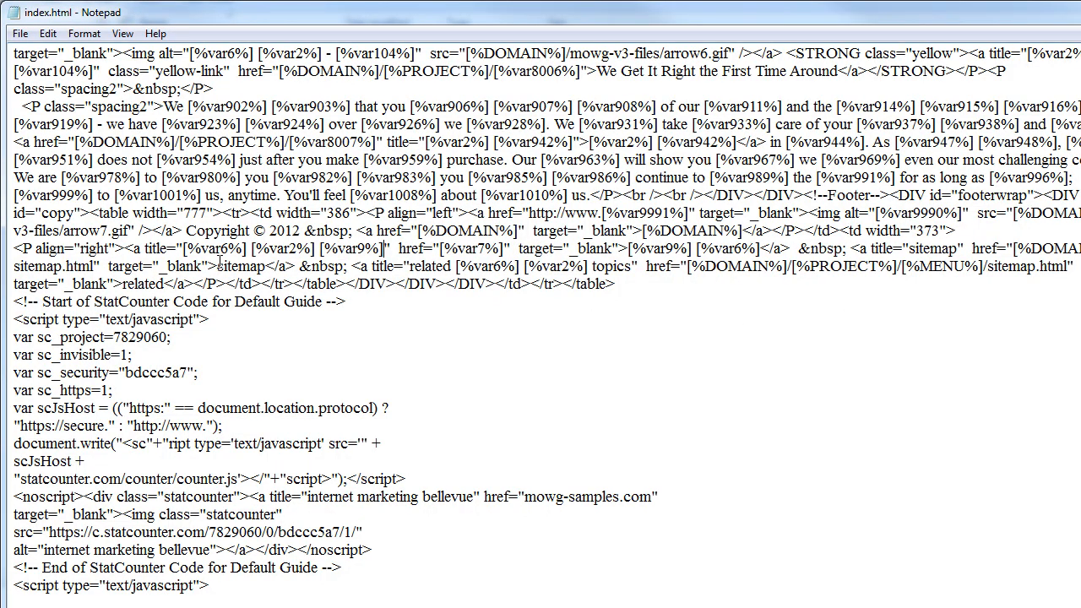
# Replace the footer link's anchor text with the title's [%var6%] [%var2%] [%var9%] sequence.
pyautogui.moveTo(183, 248); pyautogui.dragTo(384, 249)
pyautogui.hotkey('ctrl', 'c')
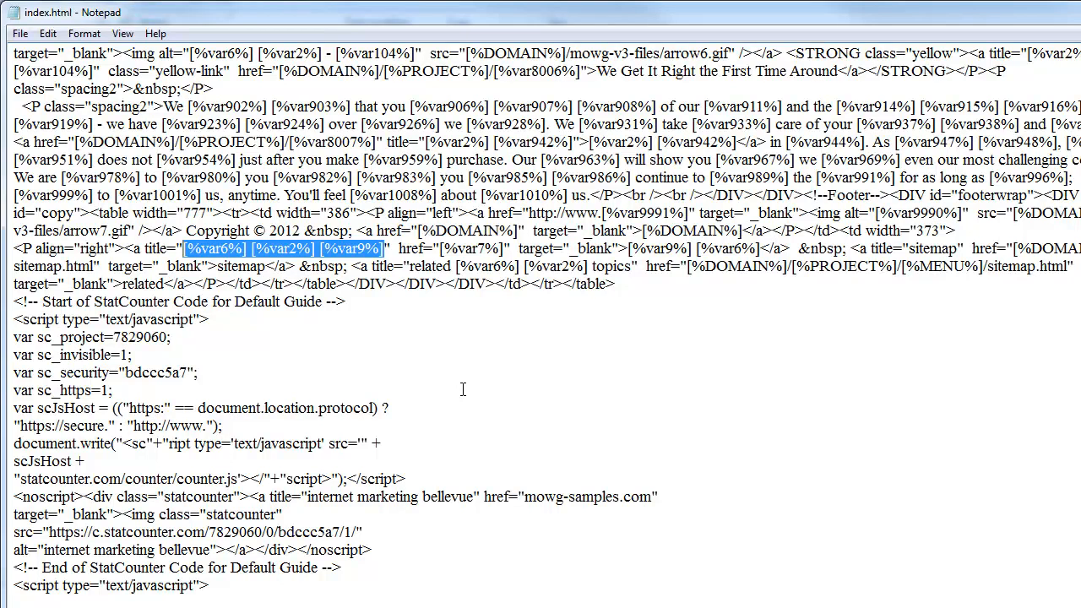
pyautogui.click(450, 249)
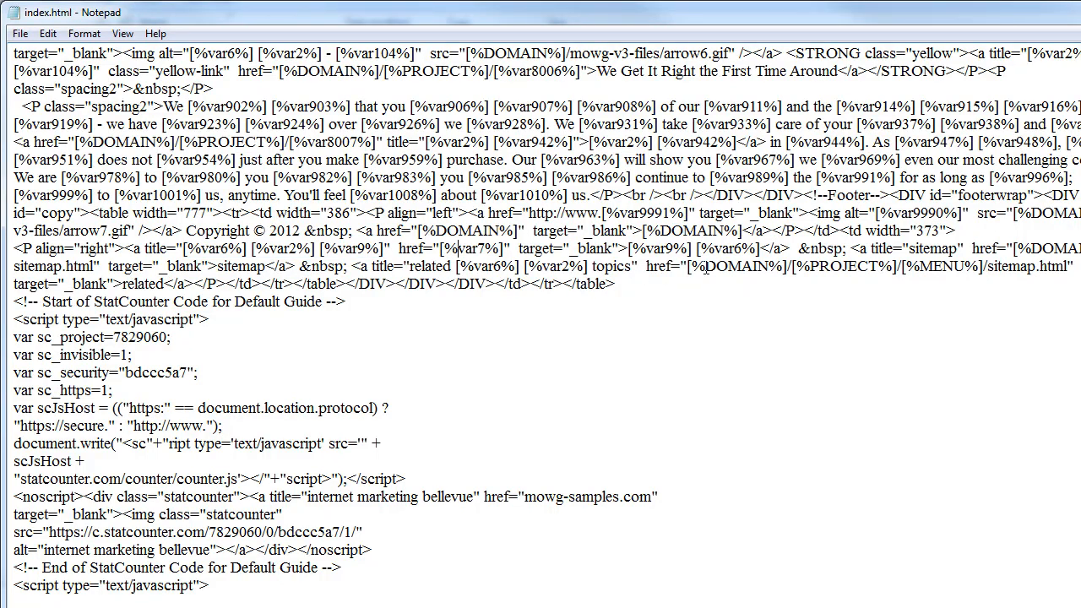
pyautogui.moveTo(764, 248); pyautogui.dragTo(628, 249)
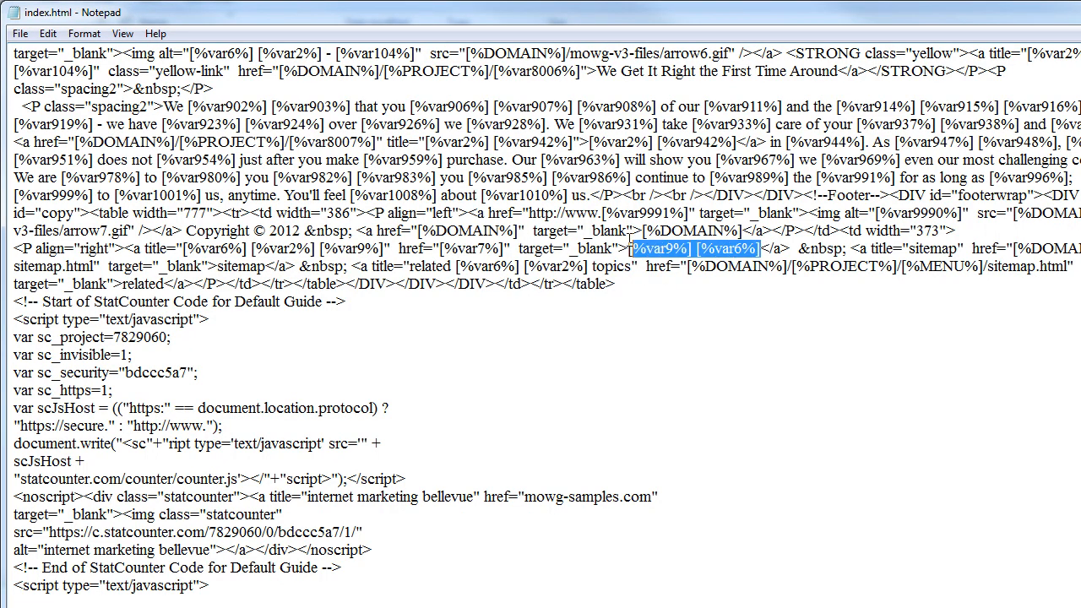
pyautogui.hotkey('ctrl', 'v')
pyautogui.click(791, 341)
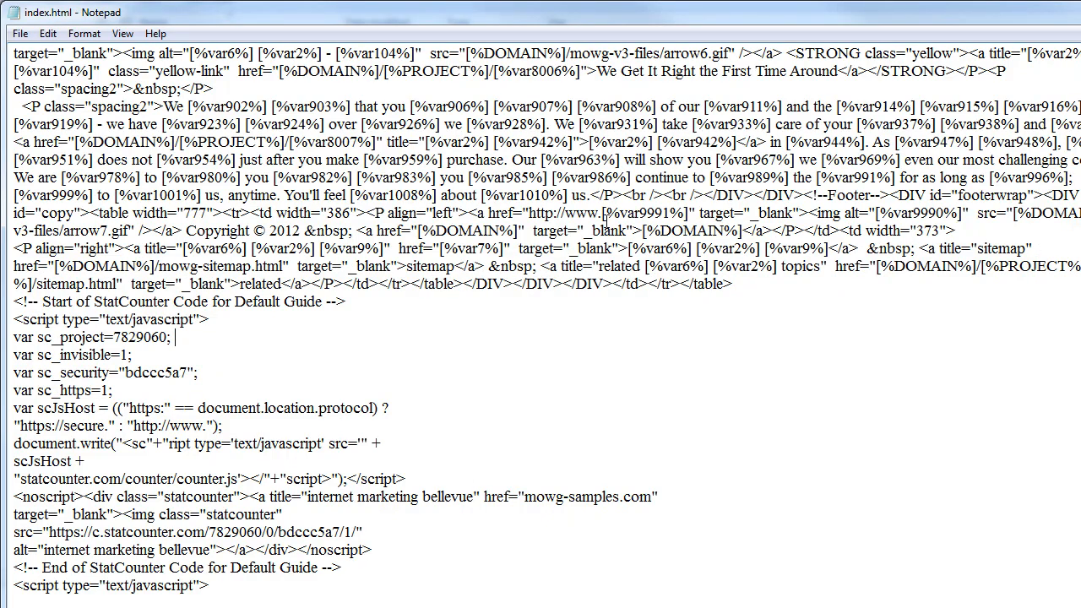
# Save index.html and highlight the [%var6%], [%var2%] and [%var9%] placeholders in the footer link's title one by one.
pyautogui.click(21, 34)
pyautogui.click(38, 87)
pyautogui.click(768, 284)
pyautogui.moveTo(247, 248); pyautogui.dragTo(183, 248)
pyautogui.moveTo(315, 248); pyautogui.dragTo(252, 248)
pyautogui.moveTo(384, 248); pyautogui.dragTo(325, 249)
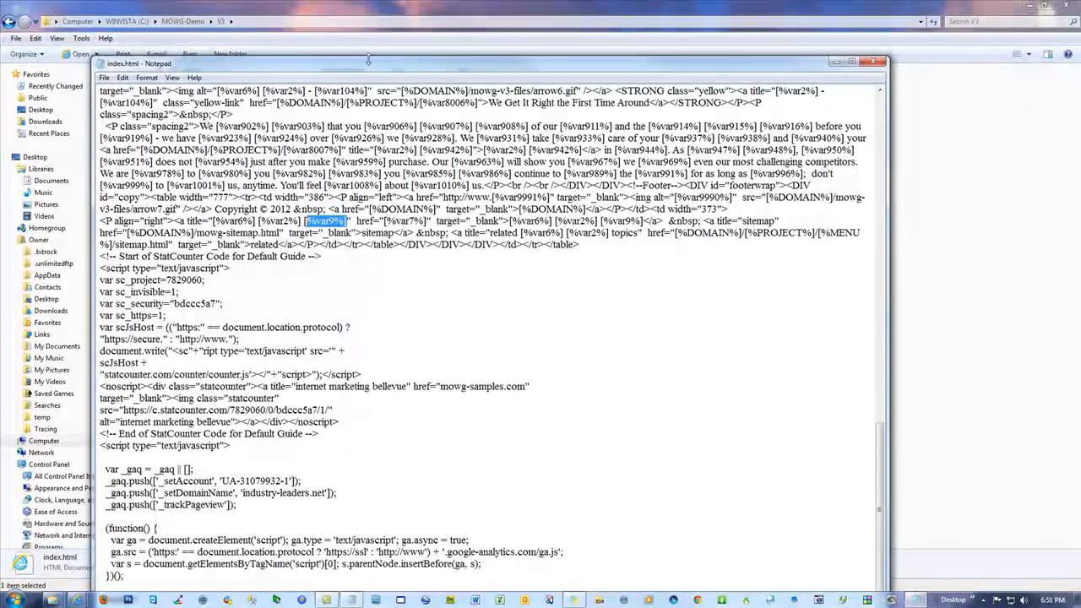
# Reopen vars.csv in Excel and compare the entries of the [var6], var2 and [var9] columns.
pyautogui.moveTo(368, 60); pyautogui.dragTo(1023, 64)
pyautogui.doubleClick(205, 122)
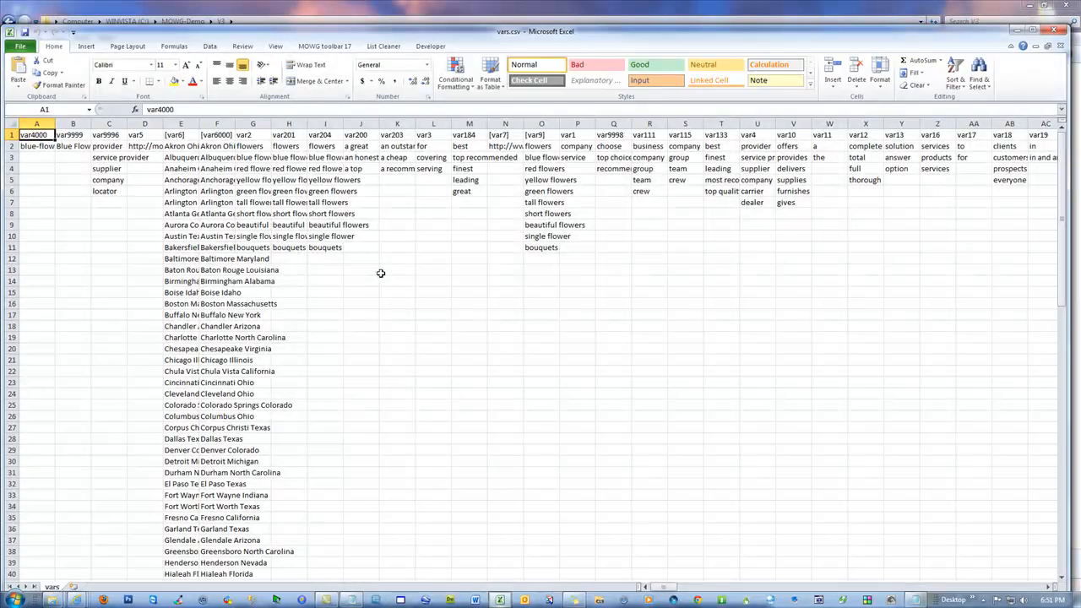
pyautogui.click(179, 146)
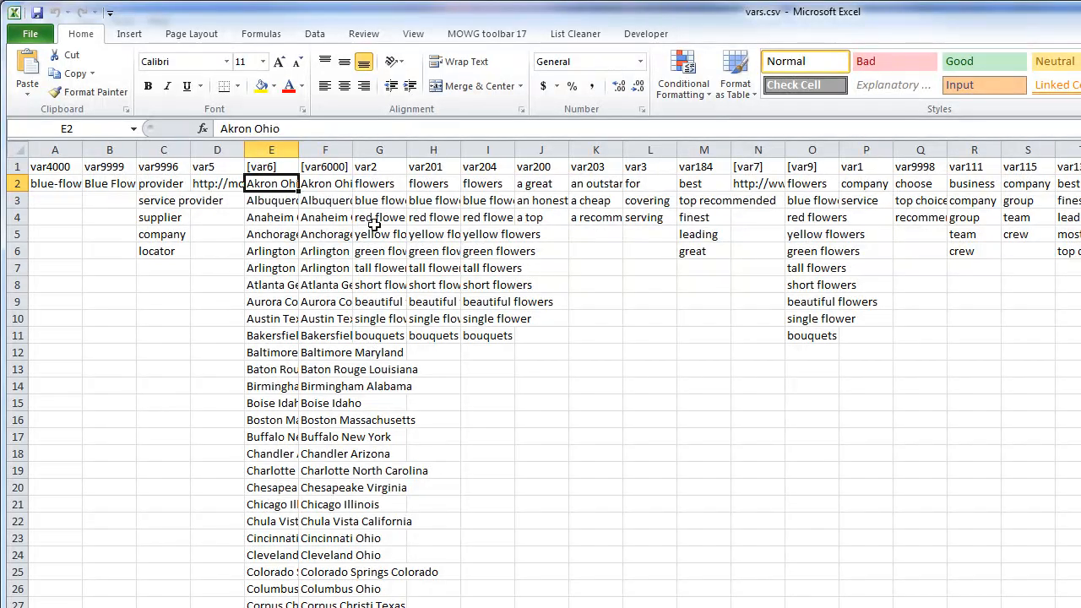
pyautogui.click(376, 244)
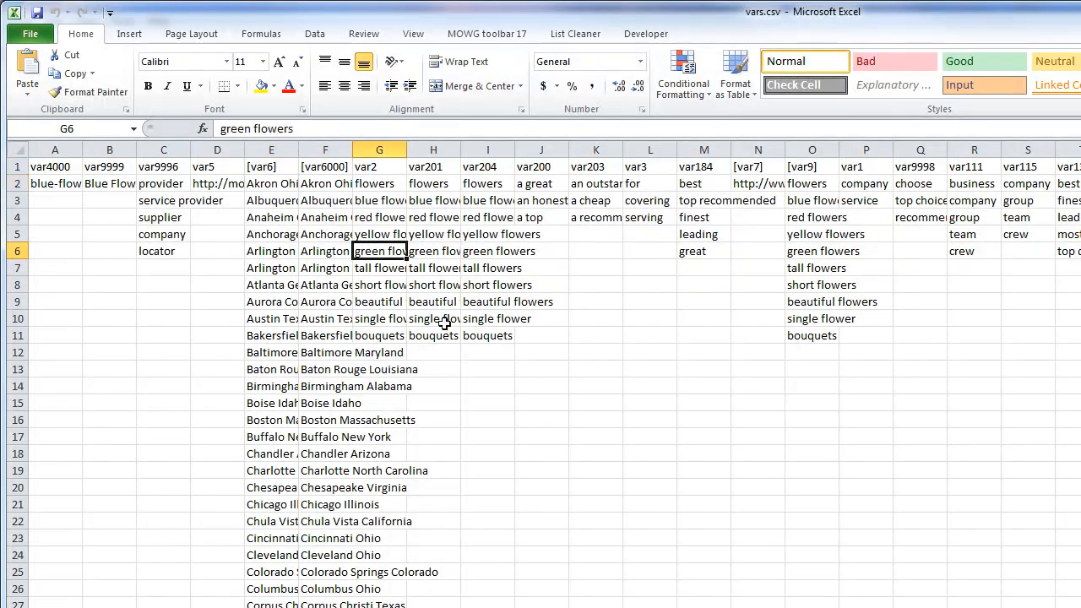
pyautogui.click(268, 369)
pyautogui.click(384, 252)
pyautogui.click(820, 252)
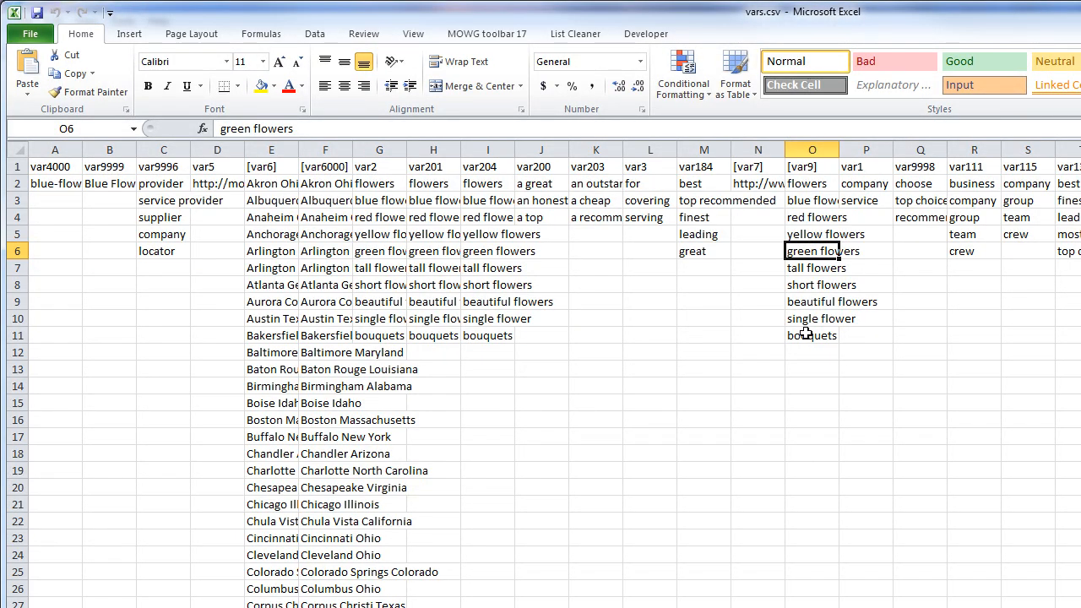
pyautogui.moveTo(380, 186); pyautogui.dragTo(378, 331)
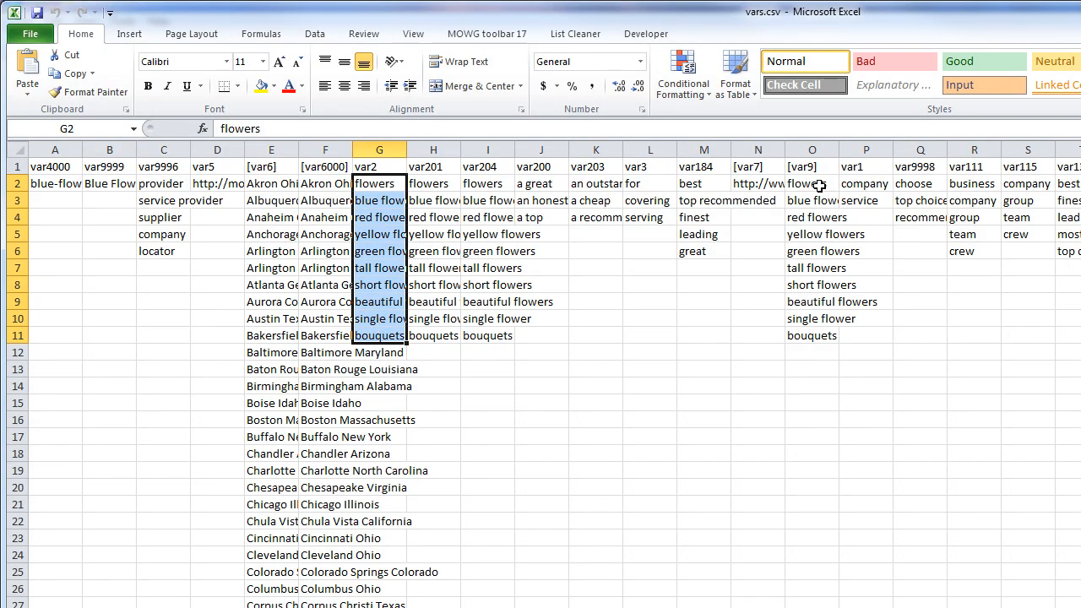
pyautogui.moveTo(809, 179); pyautogui.dragTo(811, 336)
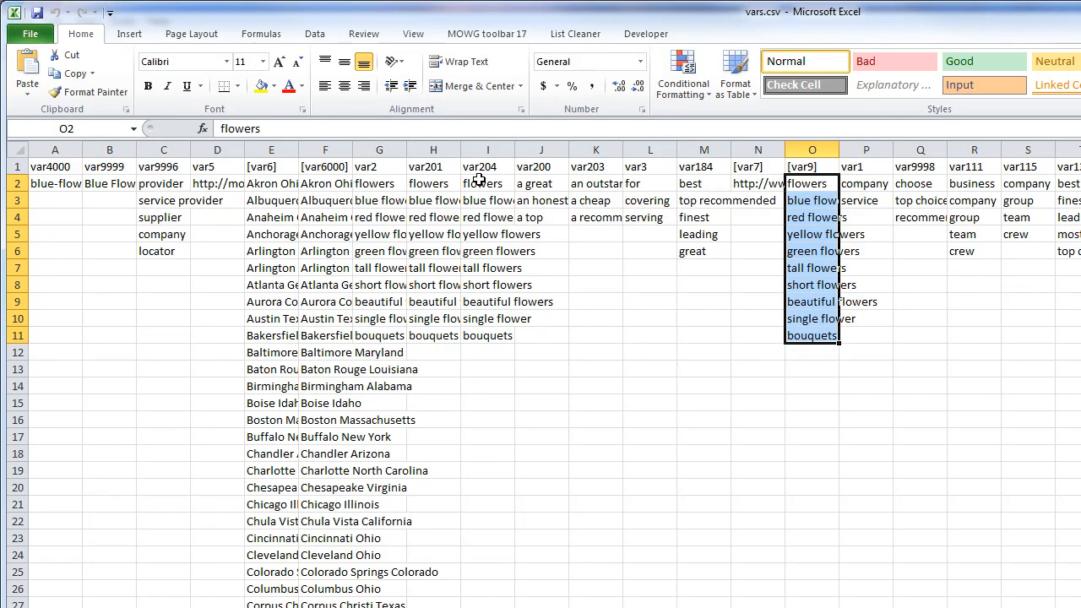
pyautogui.click(382, 167)
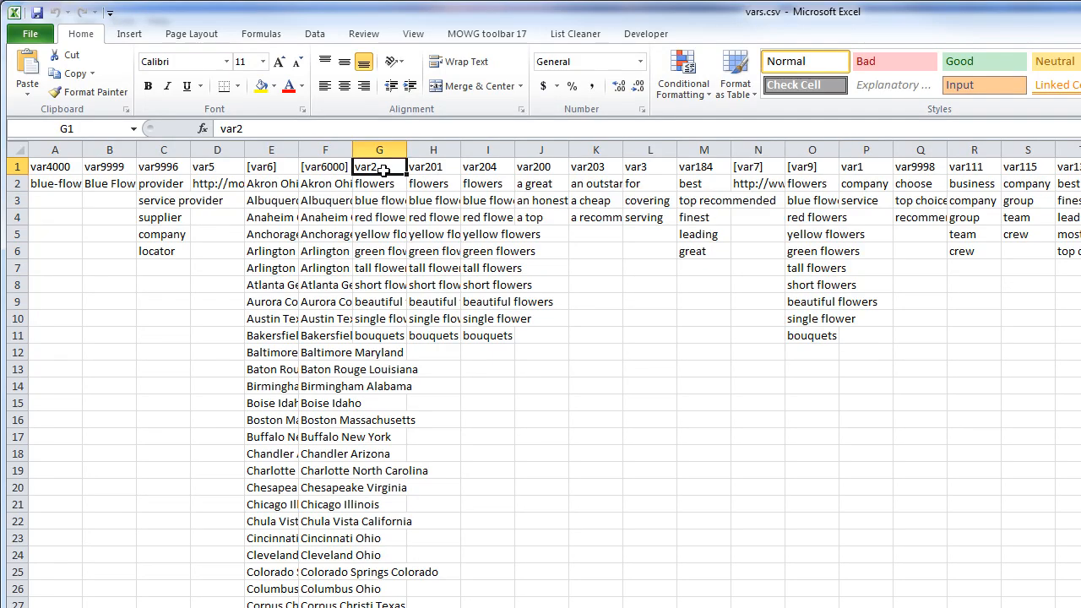
# Check the [var9] header and compare sample city and flower entries in the [var6000], var2 and [var9] columns of vars.csv.
pyautogui.click(818, 165)
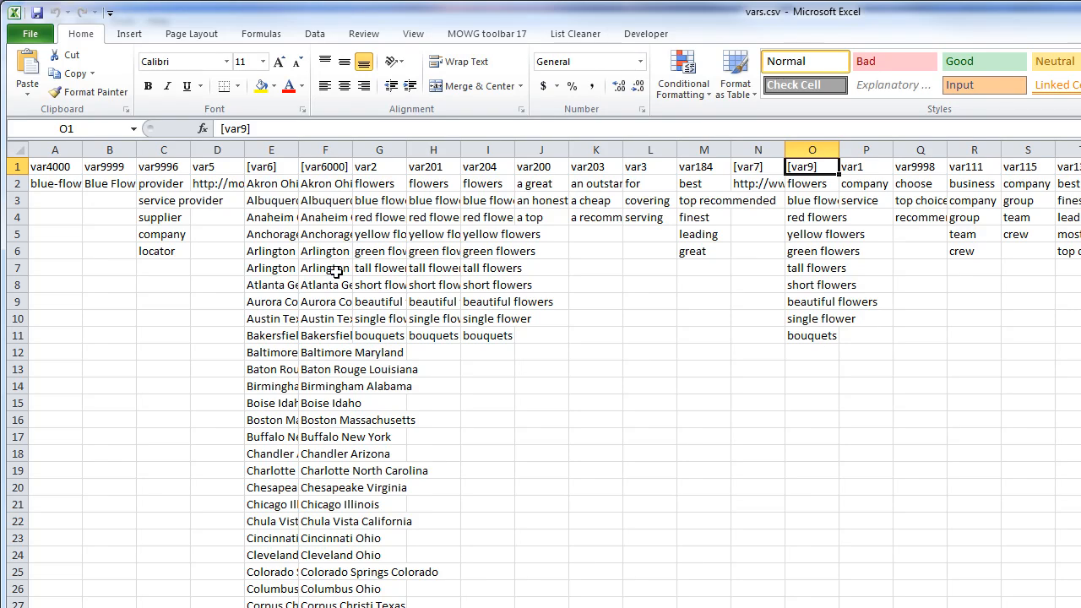
pyautogui.click(326, 241)
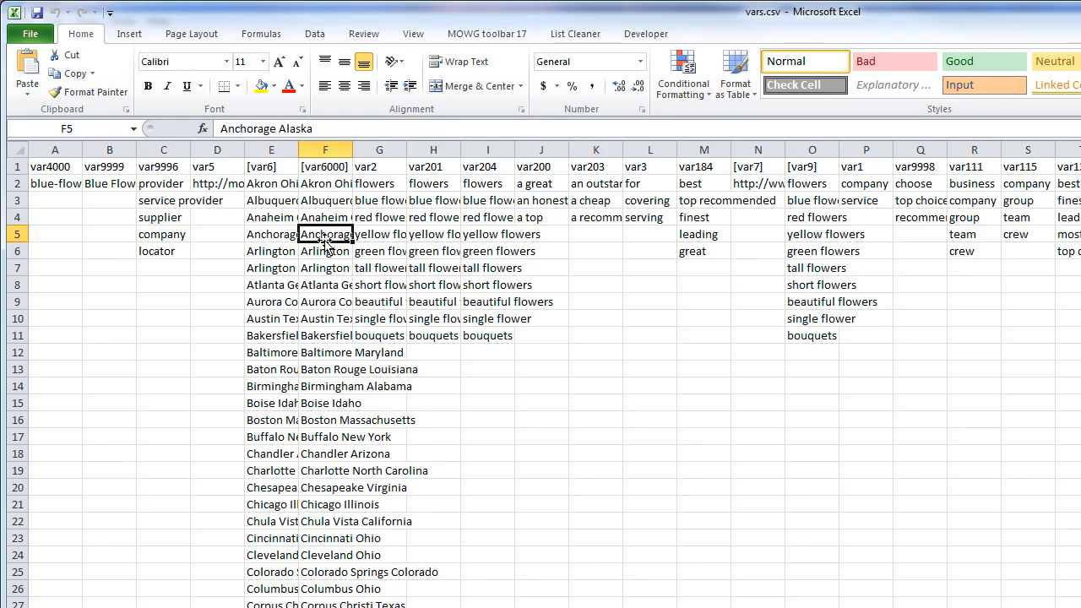
pyautogui.click(382, 201)
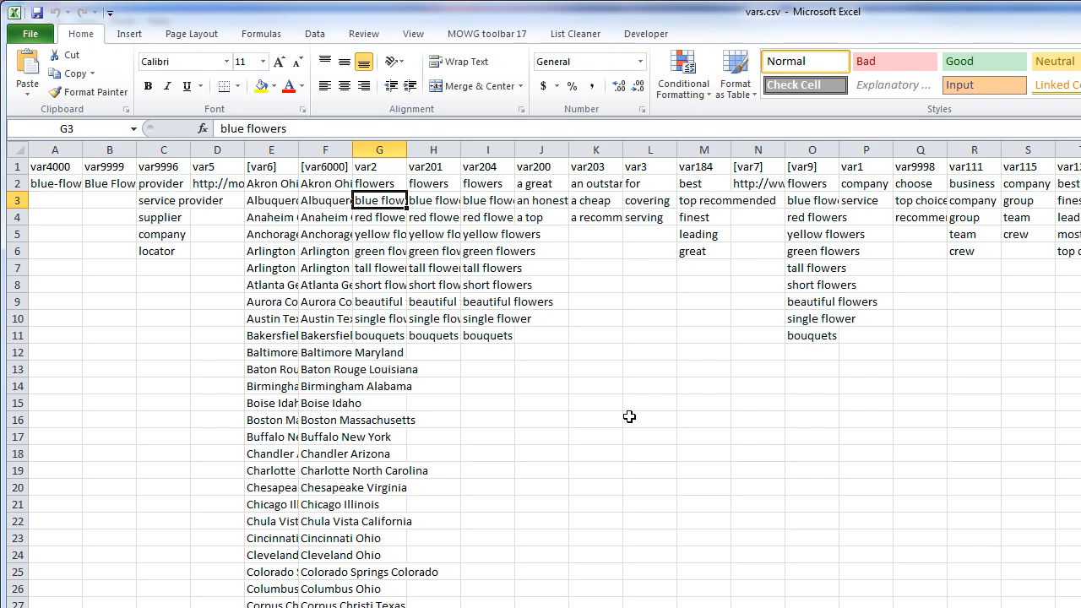
pyautogui.click(319, 241)
pyautogui.click(812, 268)
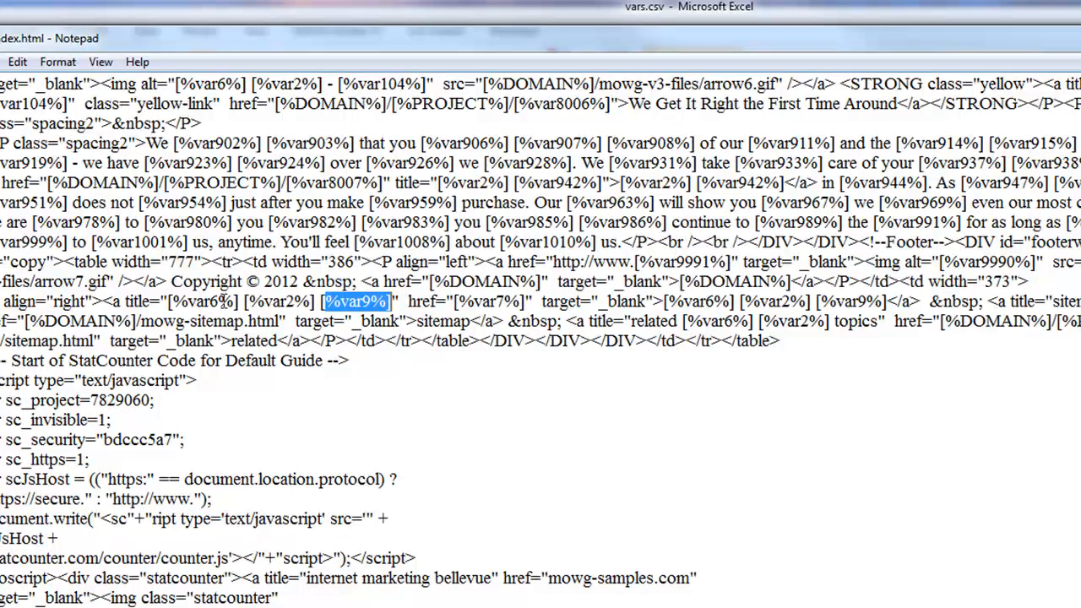
# Switch to index.html in Notepad and remove [%var2%] from both the footer link's title and its anchor text.
pyautogui.moveTo(220, 302); pyautogui.dragTo(316, 302)
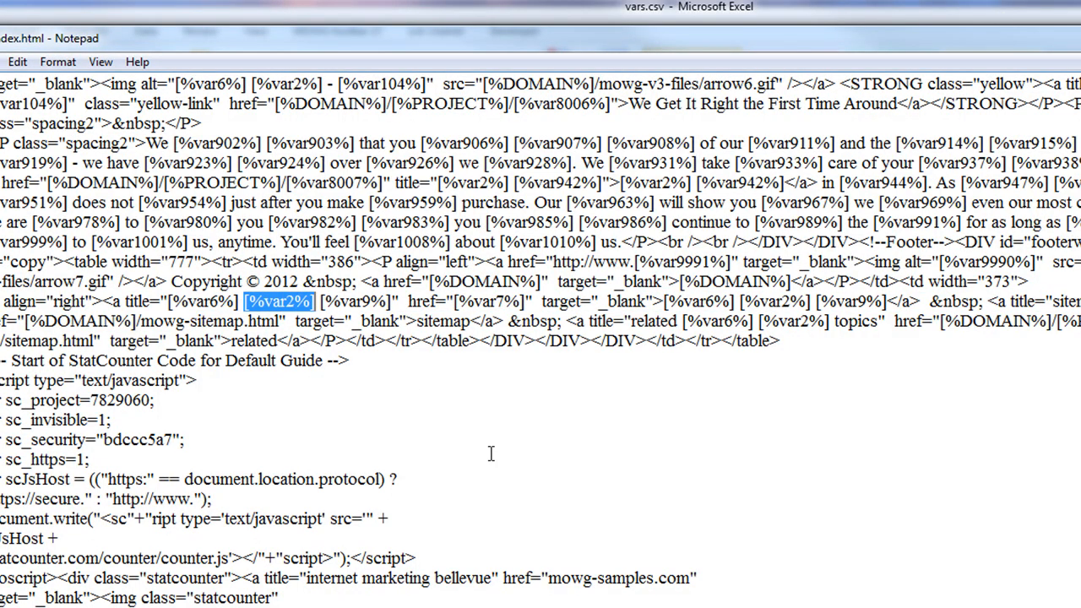
pyautogui.press('Delete')
pyautogui.press('BackSpace')
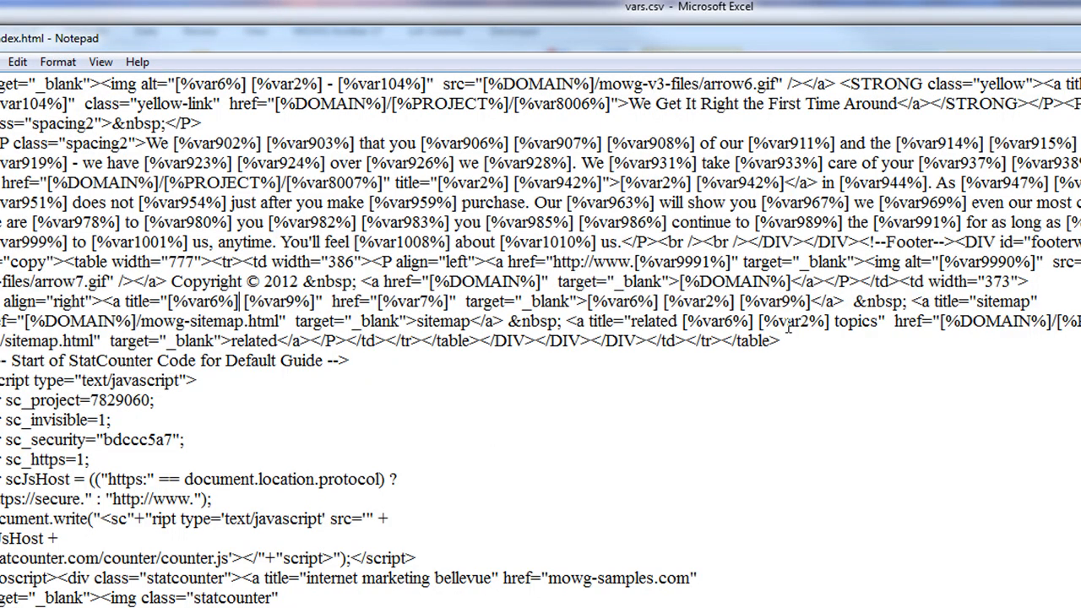
pyautogui.moveTo(737, 302); pyautogui.dragTo(663, 301)
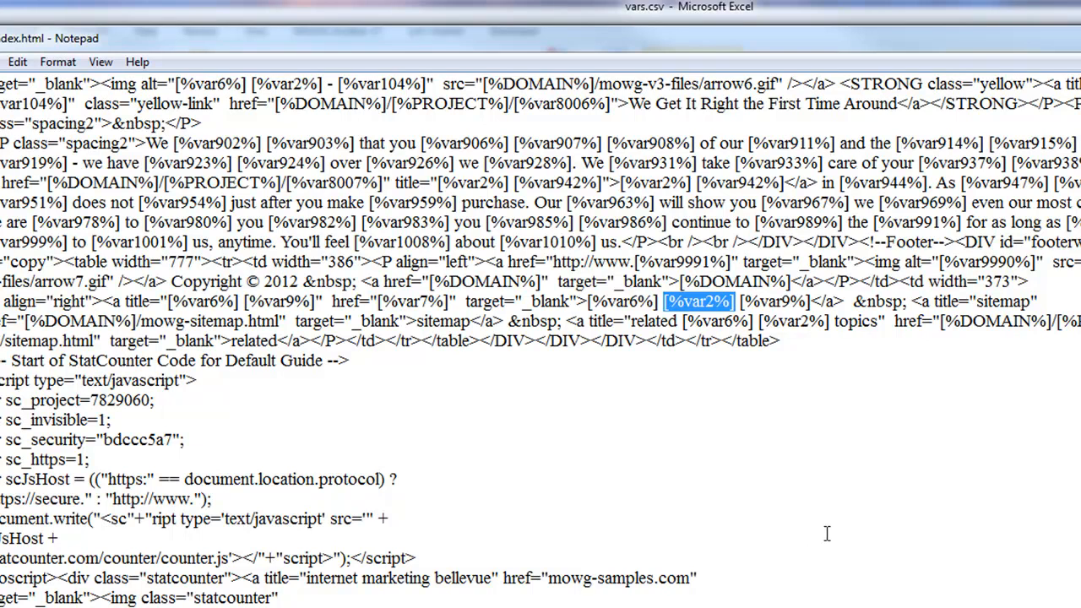
pyautogui.press('Delete')
pyautogui.click(733, 489)
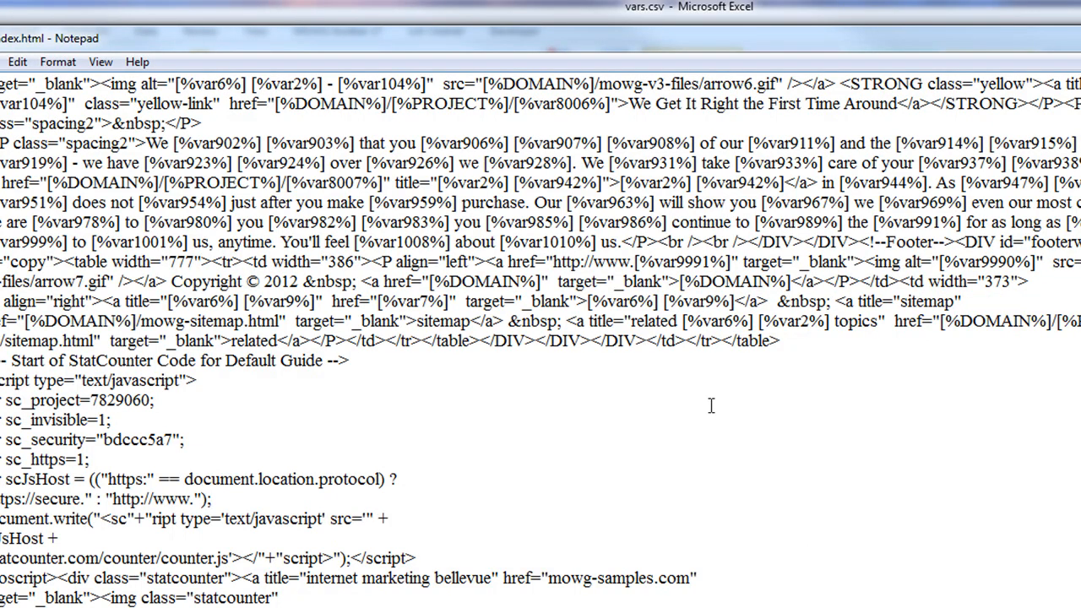
# Check the [%var6%] and [%var9%] placeholders in the footer link's title and save index.html.
pyautogui.doubleClick(207, 302)
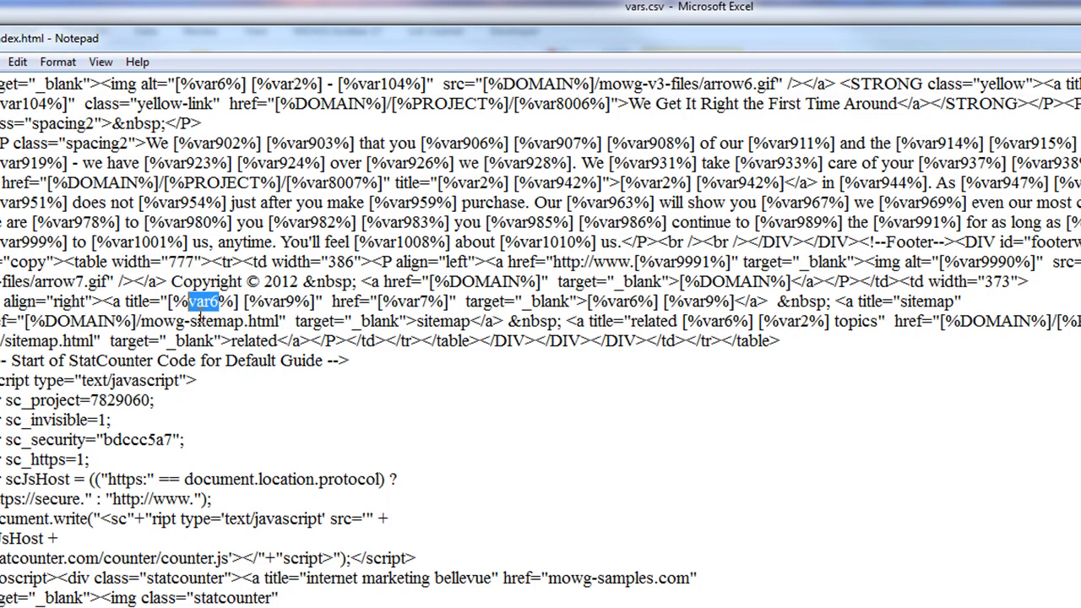
pyautogui.moveTo(295, 301); pyautogui.dragTo(238, 307)
pyautogui.click(721, 428)
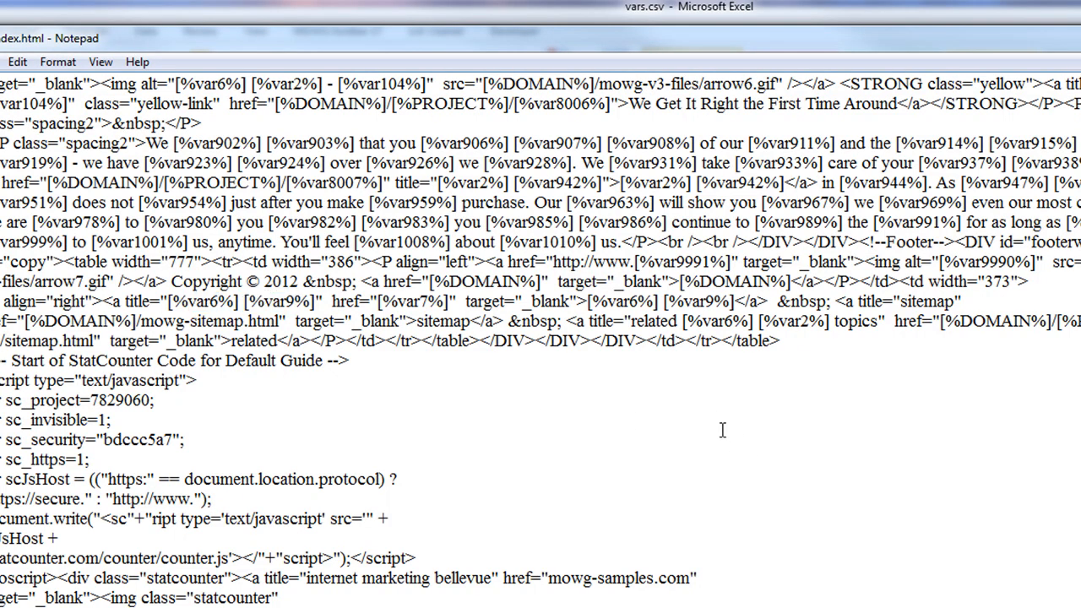
pyautogui.click(1, 62)
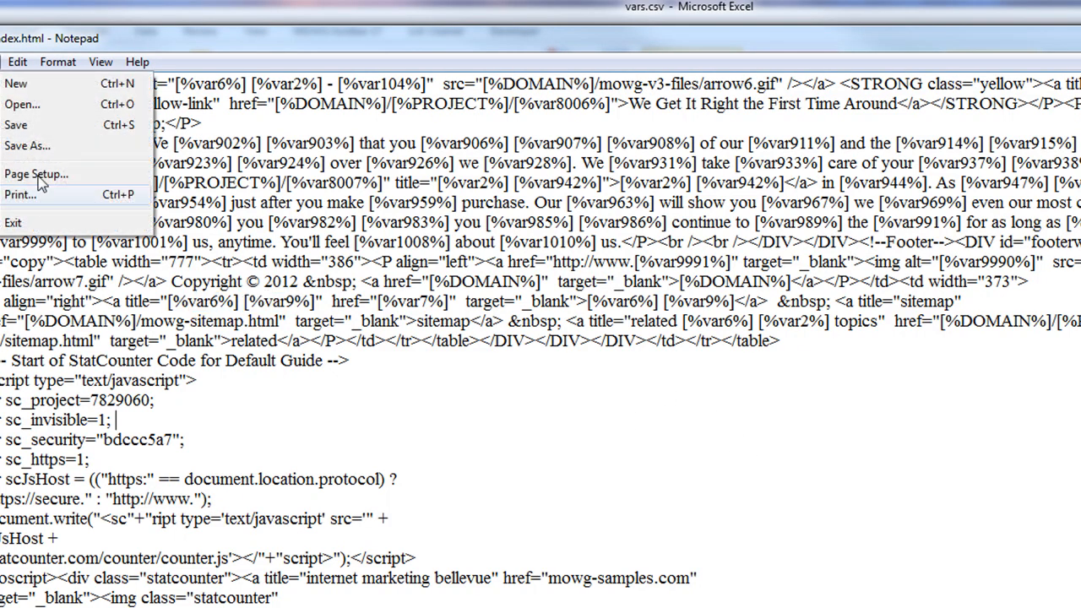
pyautogui.click(39, 125)
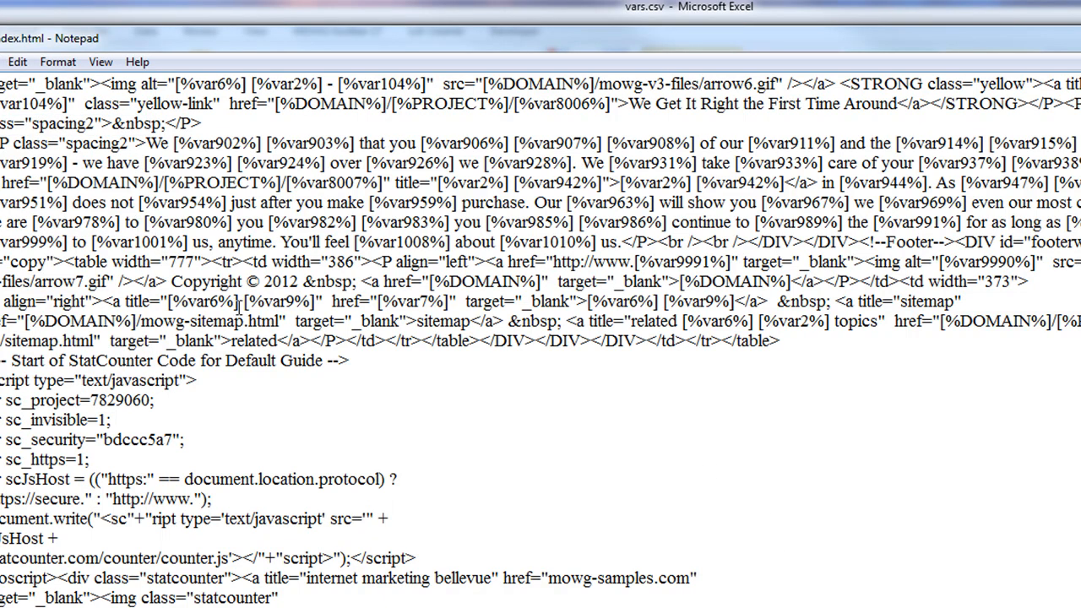
# Move [%var9%] ahead of [%var6%] and insert "in" so the footer link's title reads [%var9%] in [%var6%].
pyautogui.moveTo(315, 302); pyautogui.dragTo(169, 302)
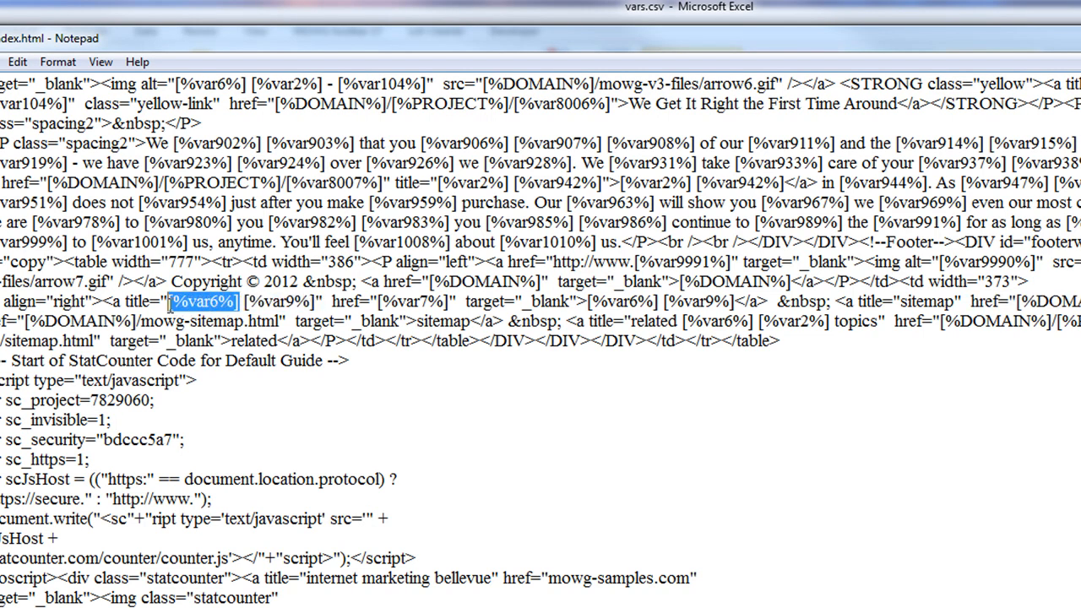
pyautogui.doubleClick(316, 304)
pyautogui.hotkey('ctrl', 'c')
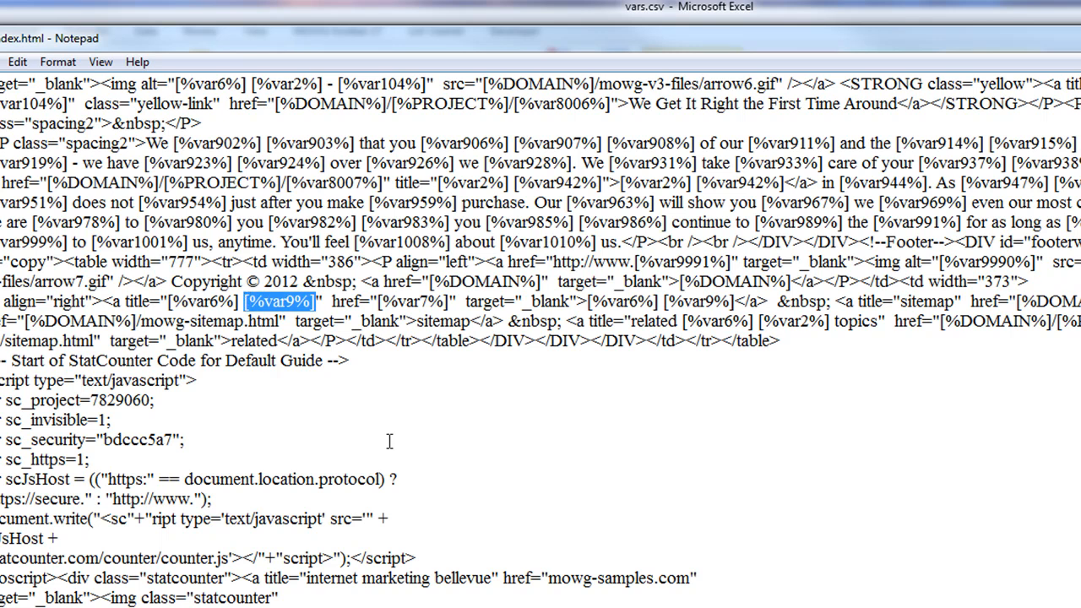
pyautogui.press('BackSpace')
pyautogui.press('BackSpace')
pyautogui.press('Left')
pyautogui.press('Left')
pyautogui.press('Left')
pyautogui.press('Left')
pyautogui.press('Left')
pyautogui.press('Left')
pyautogui.press('Left')
pyautogui.press('Left')
pyautogui.press('Left')
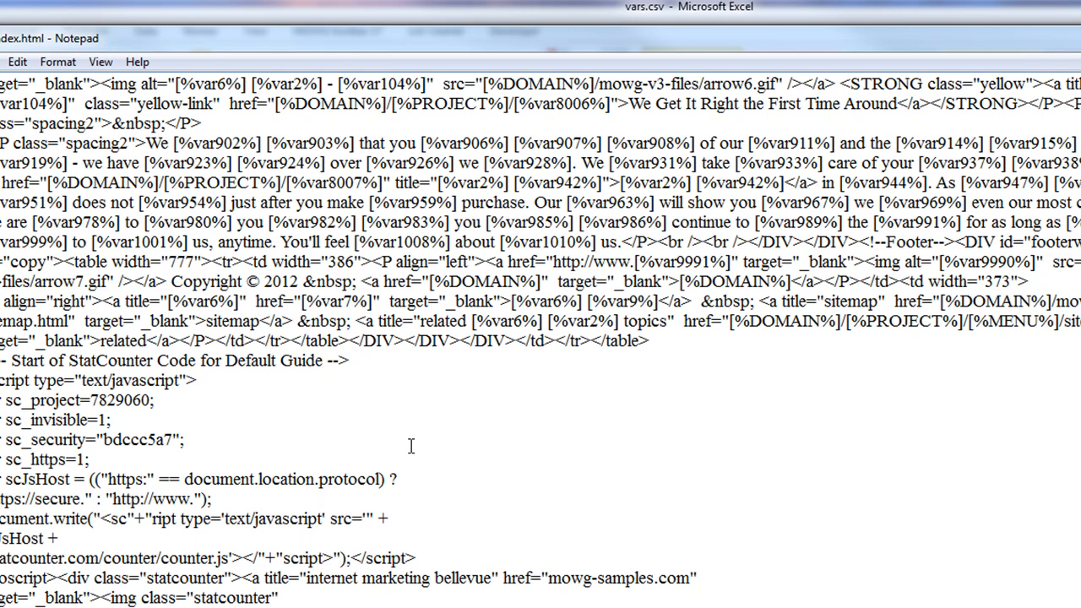
pyautogui.hotkey('ctrl', 'v')
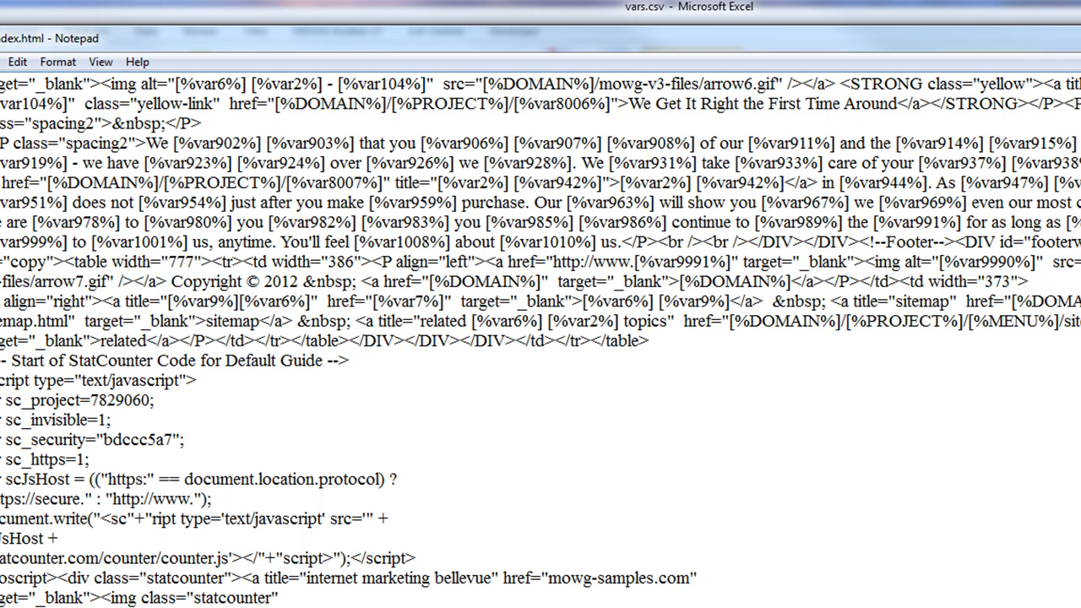
pyautogui.write('in')
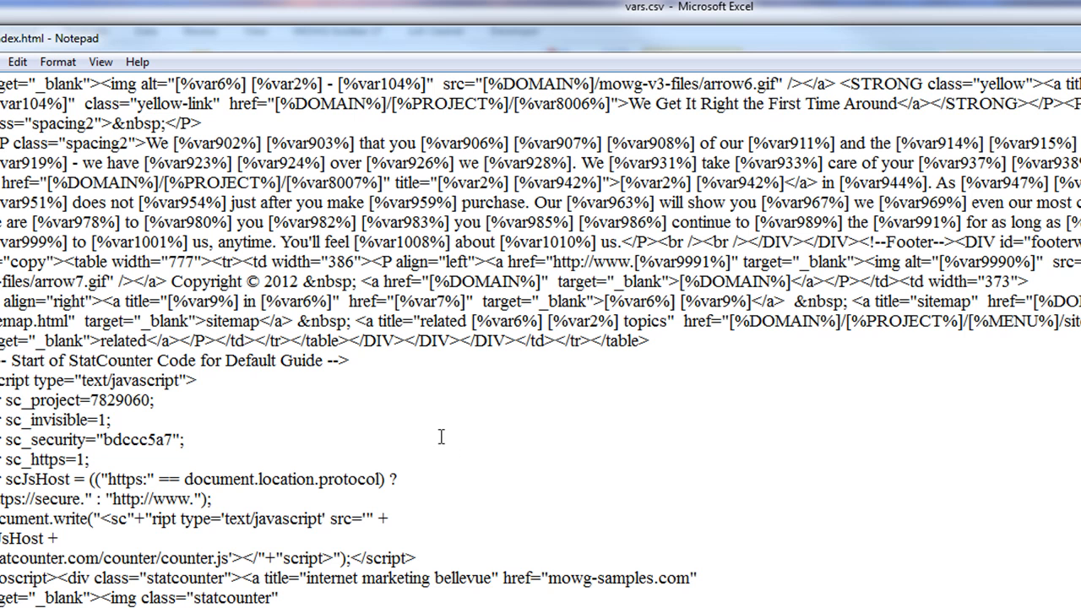
# Replace the footer link's anchor text with the title's [%var9%] in [%var6%] wording.
pyautogui.moveTo(336, 301); pyautogui.dragTo(168, 301)
pyautogui.hotkey('ctrl', 'c')
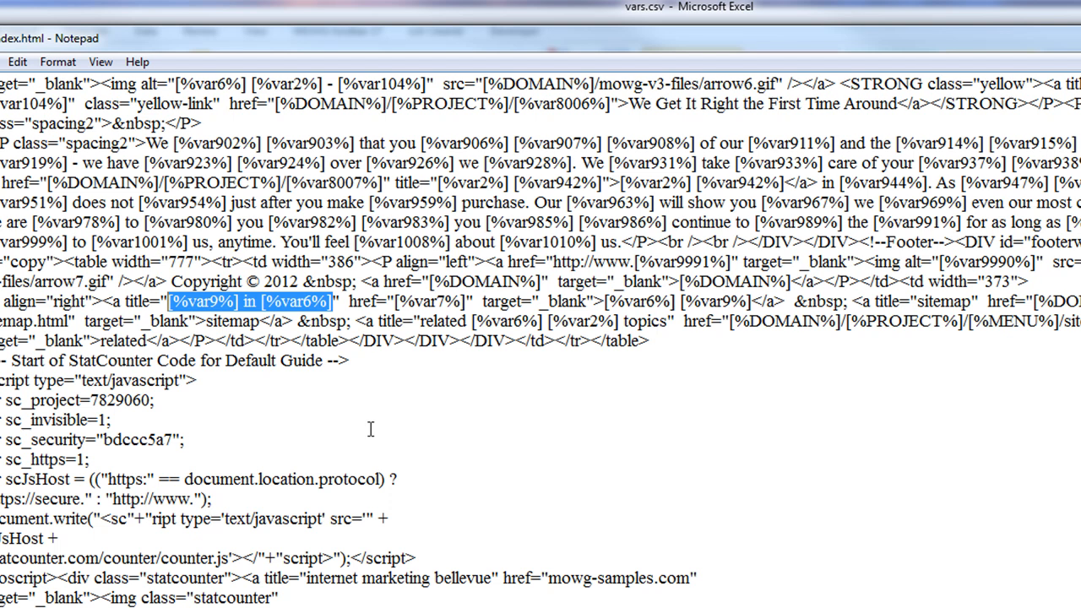
pyautogui.moveTo(751, 301); pyautogui.dragTo(603, 301)
pyautogui.hotkey('ctrl', 'v')
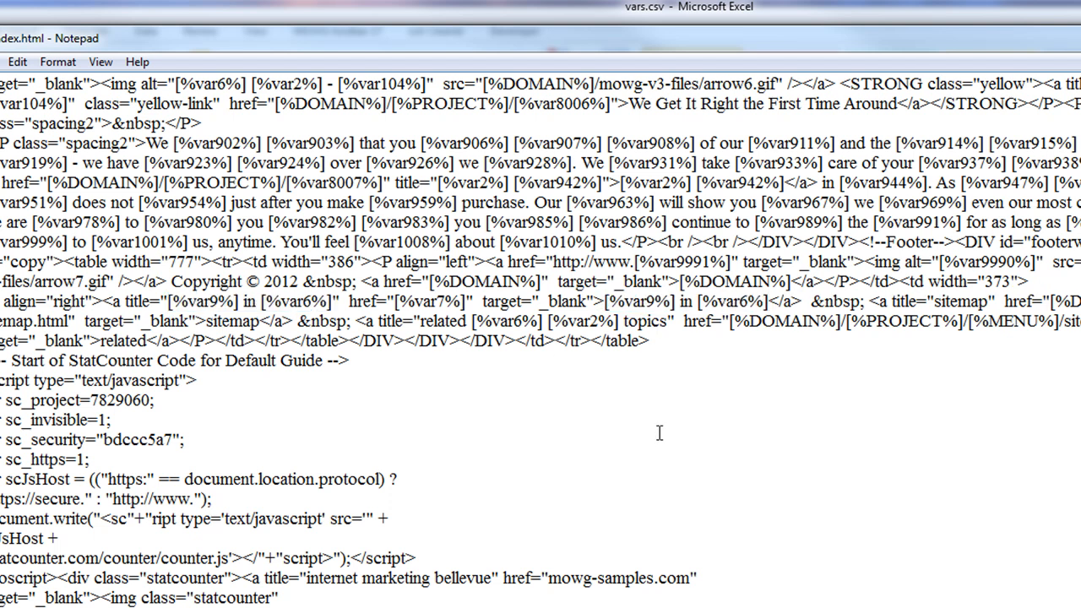
# Review the footer link by highlighting its anchor text, its title attribute, the [%var7%] address and the title's [%var9%] and [%var6%] placeholders.
pyautogui.moveTo(768, 302); pyautogui.dragTo(602, 303)
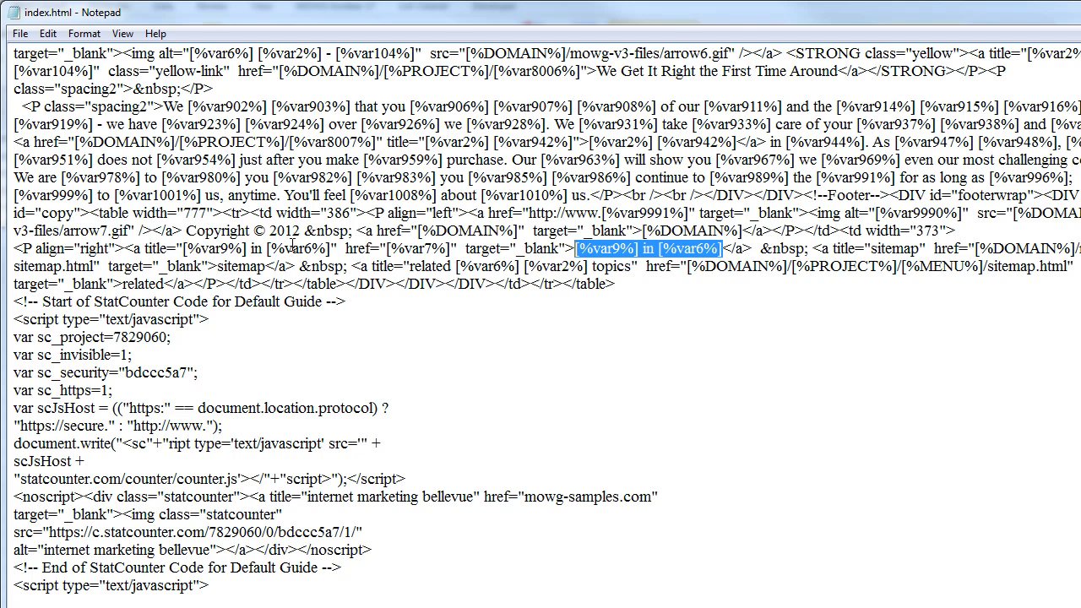
pyautogui.moveTo(332, 247); pyautogui.dragTo(145, 249)
pyautogui.moveTo(331, 248); pyautogui.dragTo(144, 249)
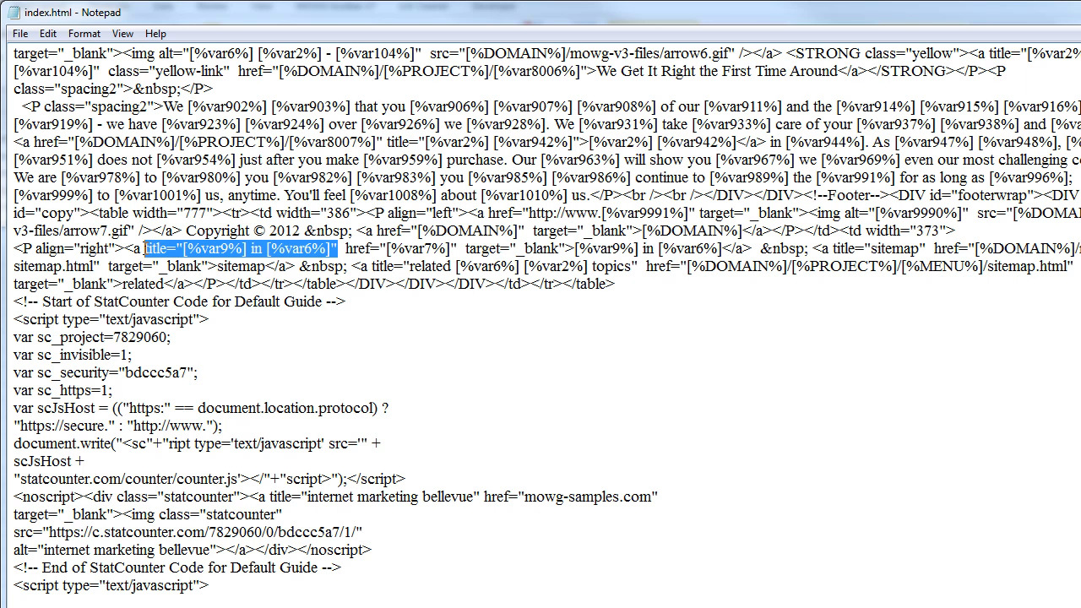
pyautogui.click(305, 250)
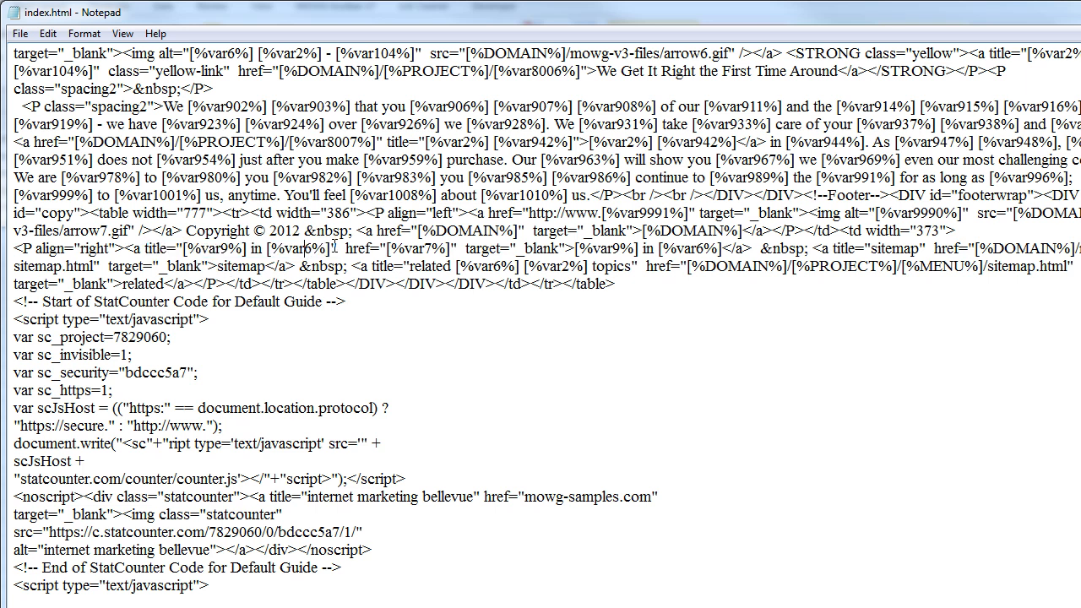
pyautogui.moveTo(330, 248); pyautogui.dragTo(182, 248)
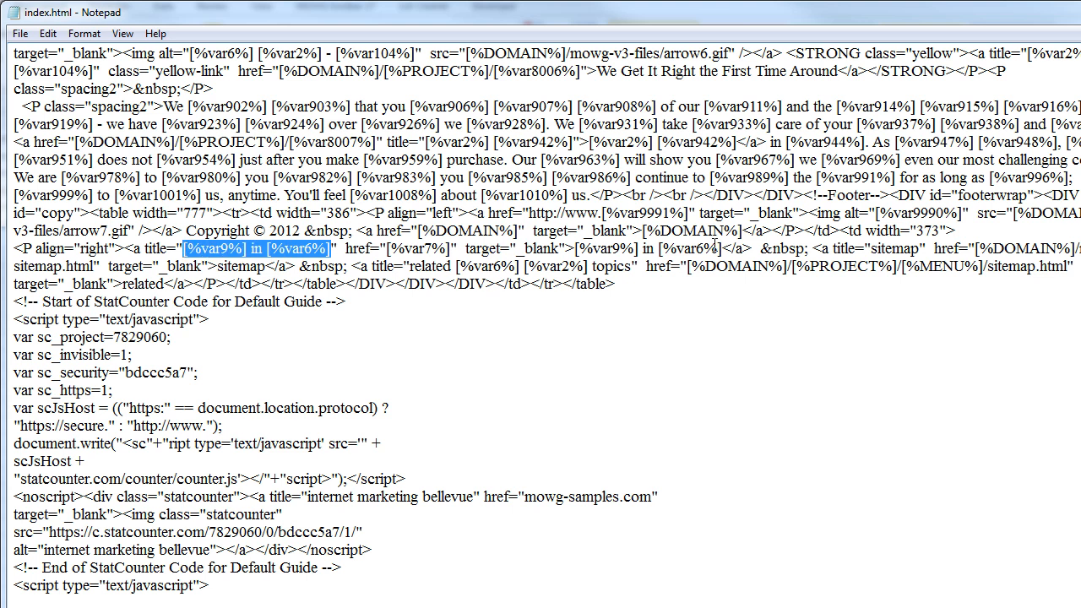
pyautogui.moveTo(722, 248); pyautogui.dragTo(579, 252)
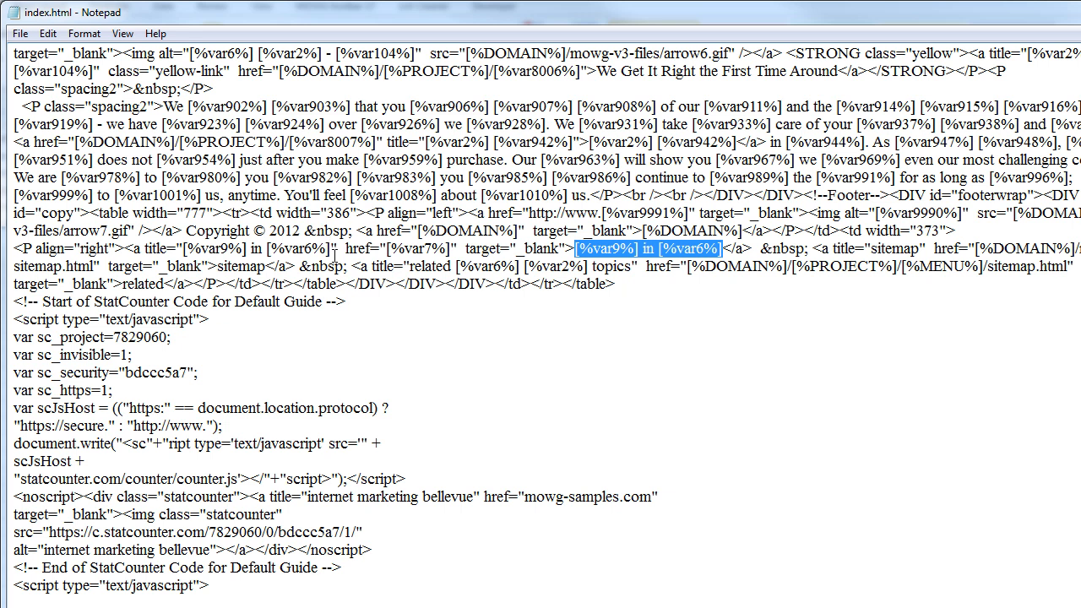
pyautogui.moveTo(334, 248); pyautogui.dragTo(184, 248)
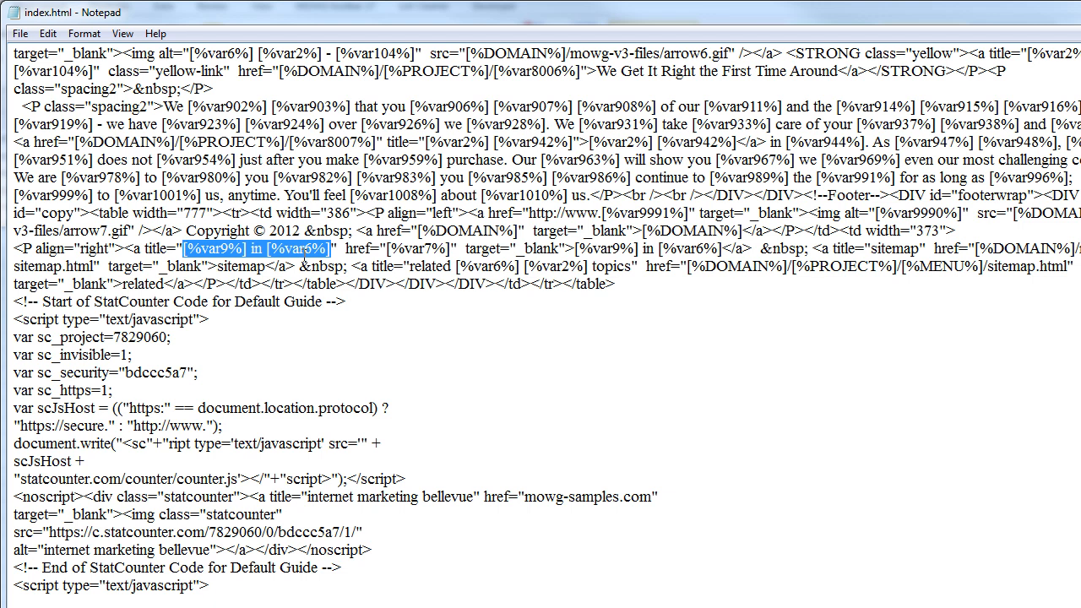
pyautogui.moveTo(454, 248); pyautogui.dragTo(387, 248)
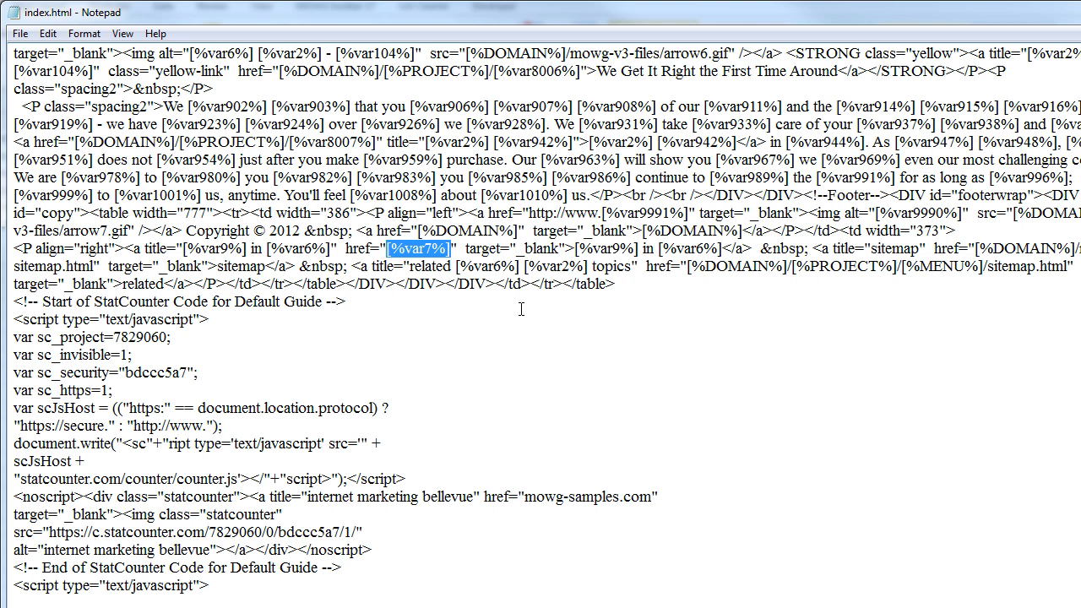
pyautogui.click(545, 296)
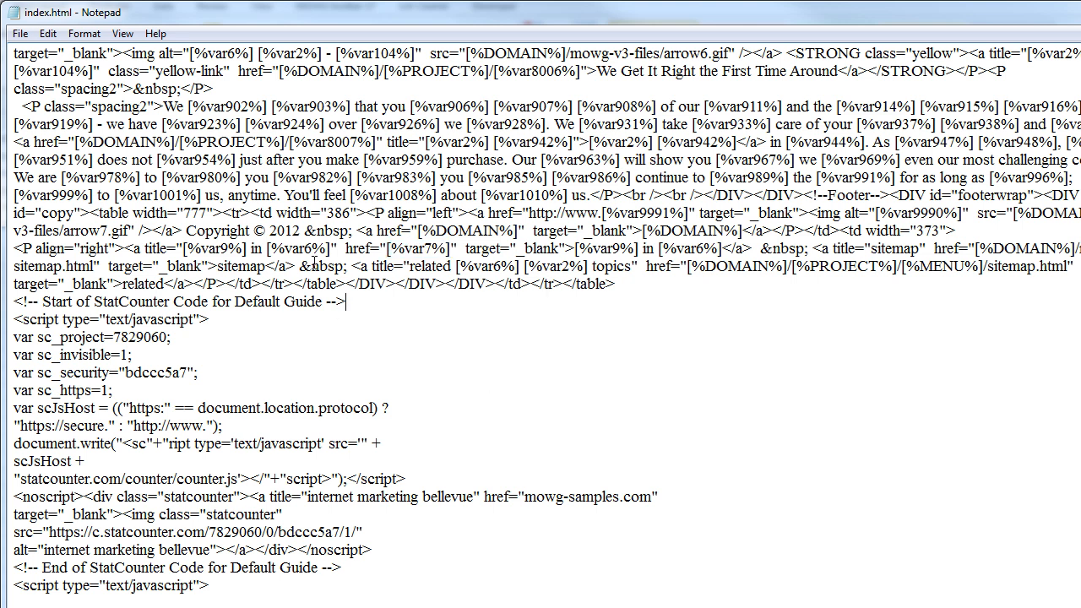
pyautogui.moveTo(248, 248); pyautogui.dragTo(184, 249)
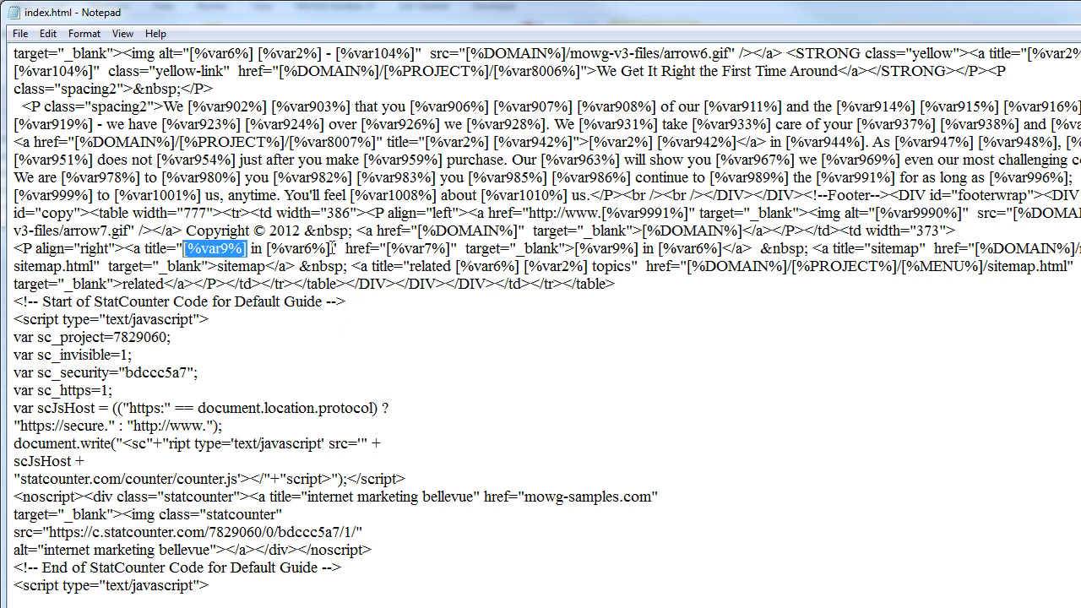
pyautogui.moveTo(332, 248); pyautogui.dragTo(272, 248)
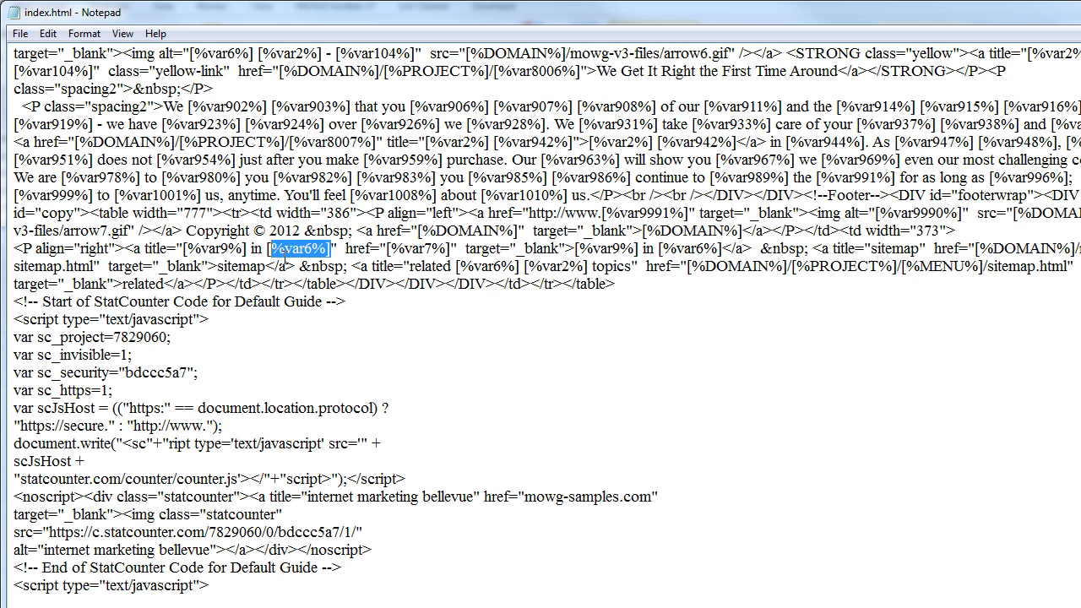
# Clear the word "in" between [%var9%] and [%var6%] in the footer link's title, trying "serving" and "cove" in its place.
pyautogui.moveTo(263, 250); pyautogui.dragTo(254, 249)
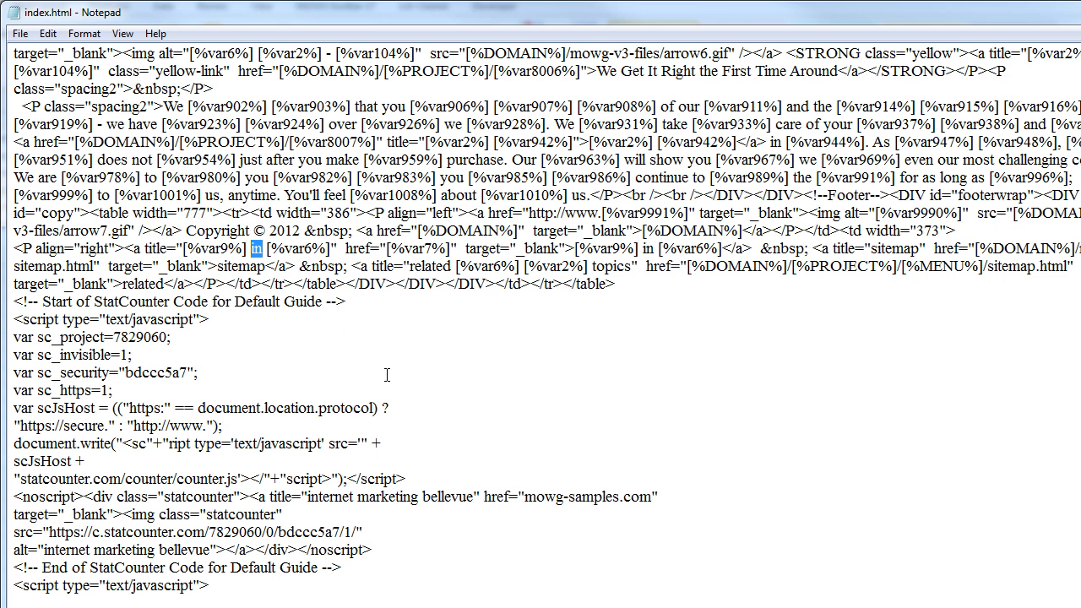
pyautogui.write('serving')
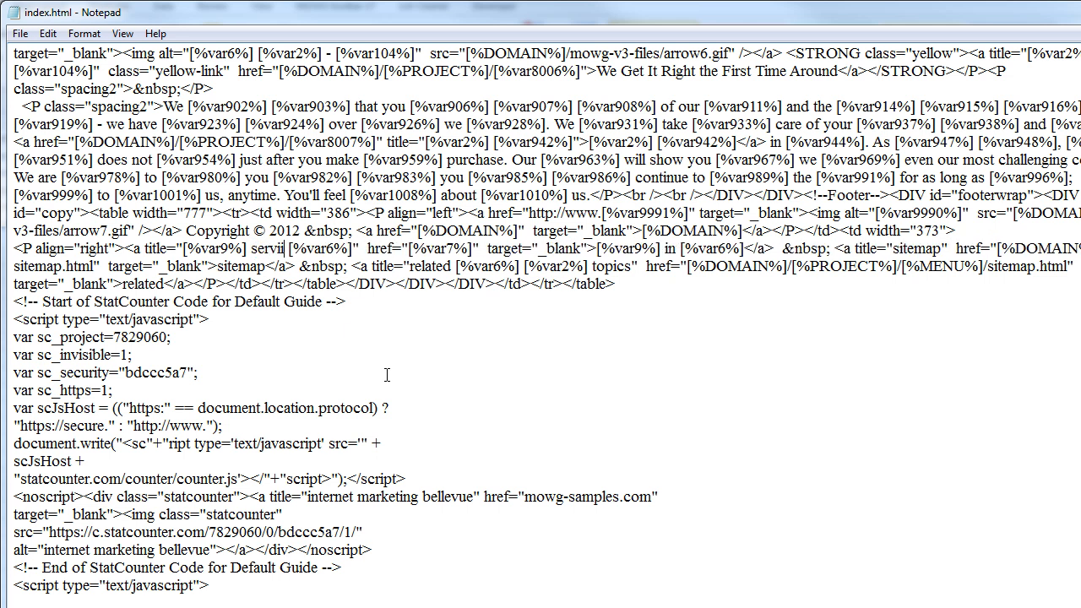
pyautogui.press('BackSpace')
pyautogui.press('BackSpace')
pyautogui.press('BackSpace')
pyautogui.press('BackSpace')
pyautogui.press('BackSpace')
pyautogui.press('BackSpace')
pyautogui.press('BackSpace')
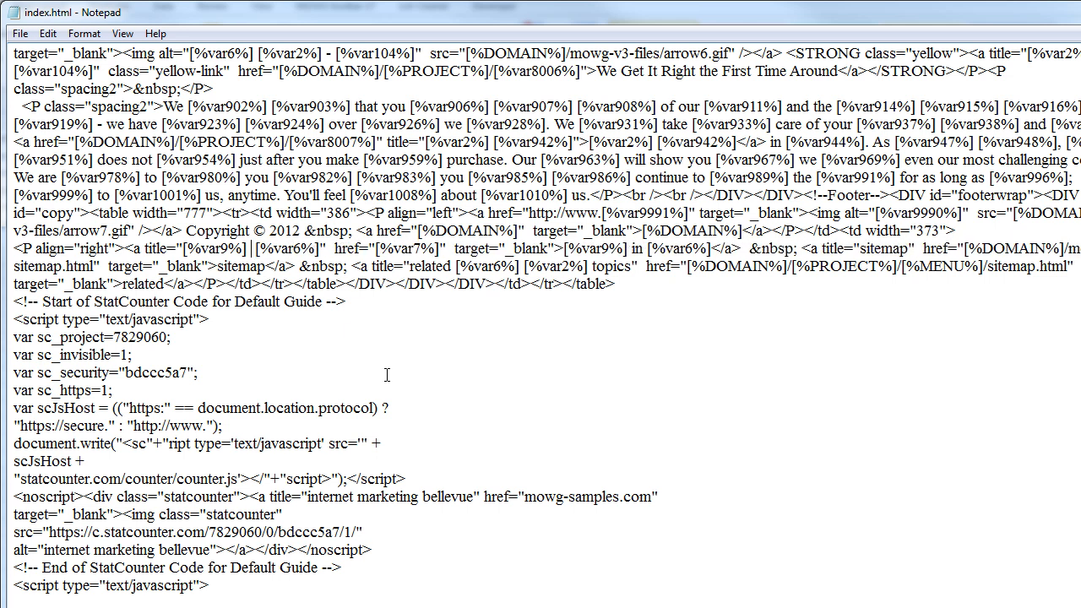
pyautogui.write('cove')
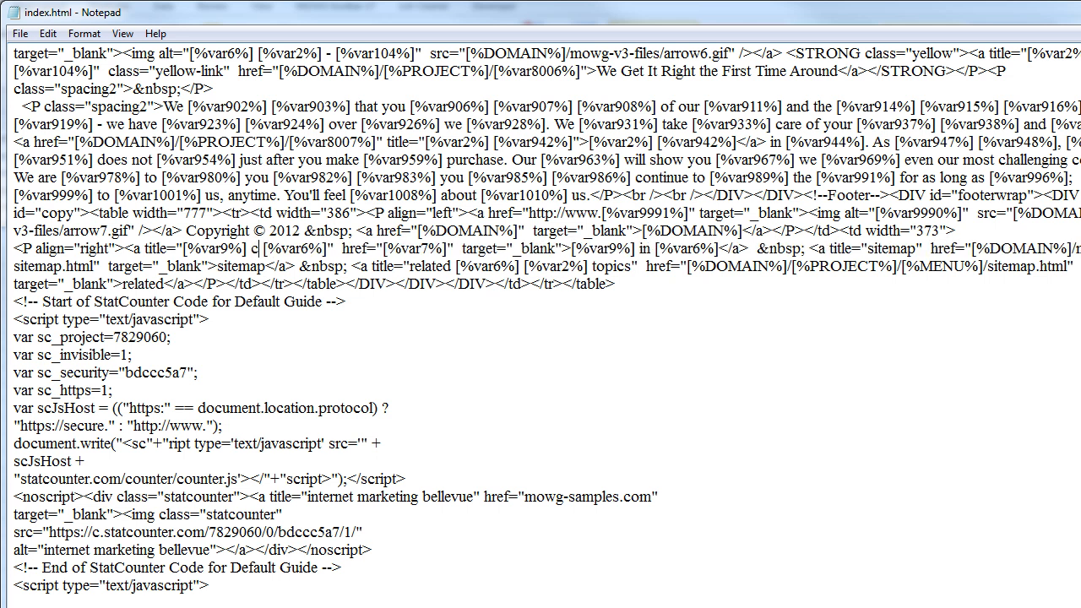
pyautogui.press('BackSpace')
pyautogui.press('BackSpace')
pyautogui.press('BackSpace')
pyautogui.press('BackSpace')
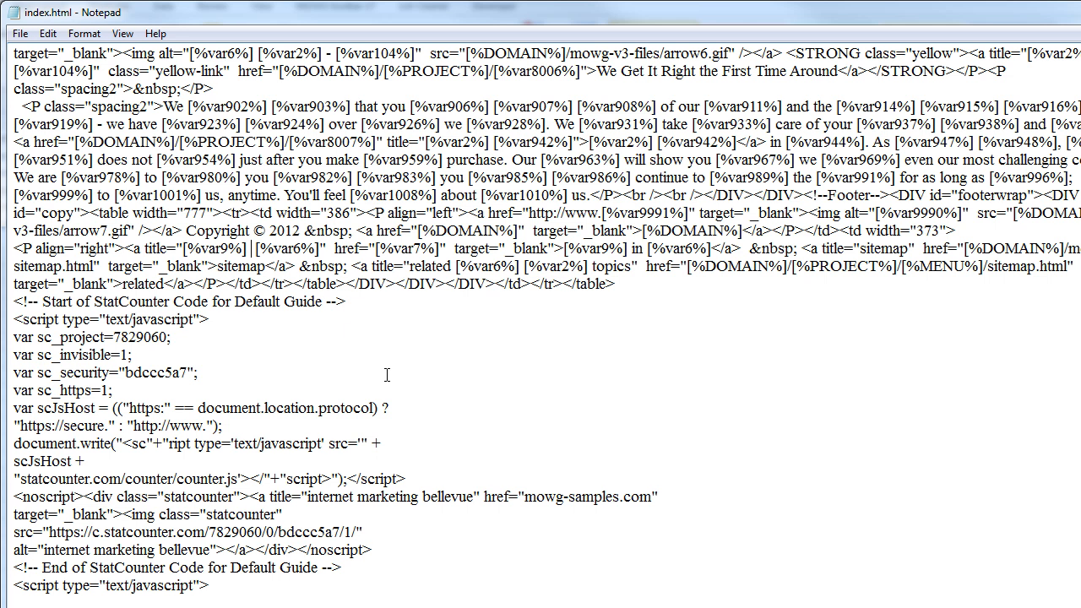
# Insert the placeholder [%var3982%] between [%var9%] and [%var6%] in the footer link's title.
pyautogui.write('[%var')
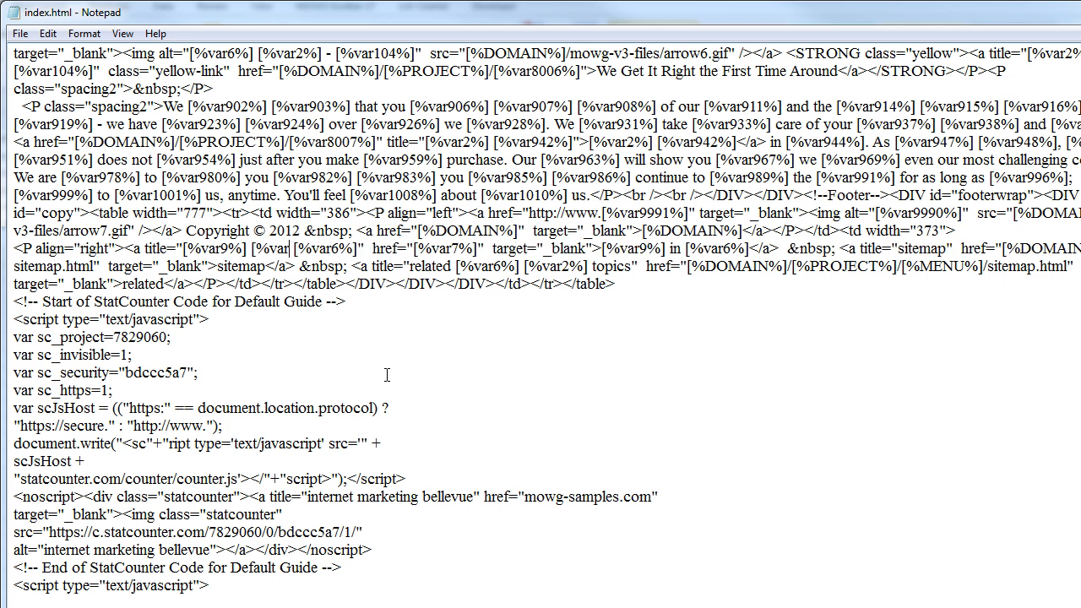
pyautogui.write('3982')
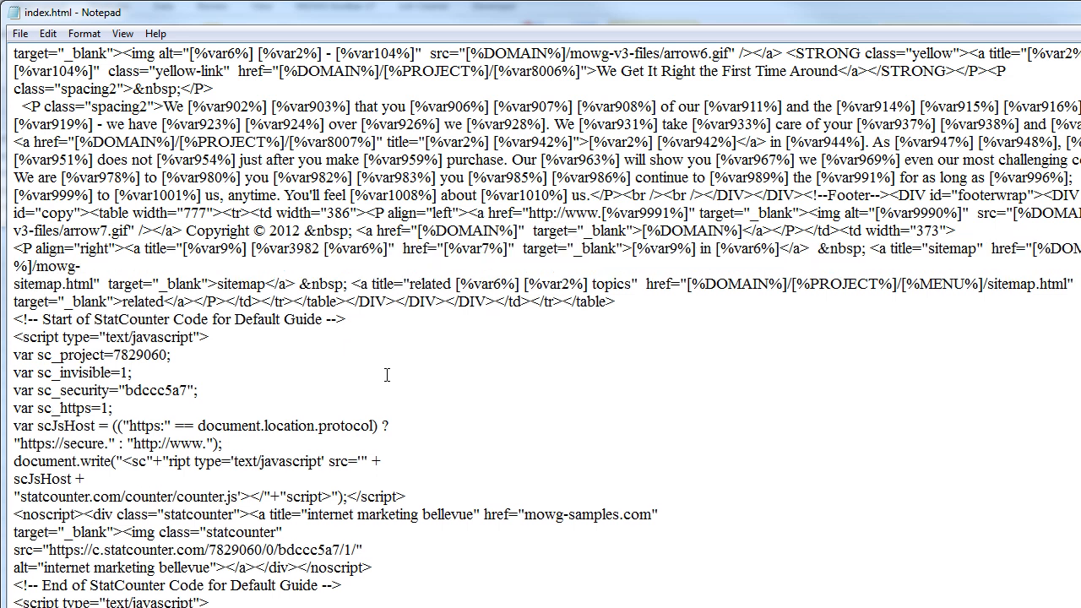
pyautogui.write('%]')
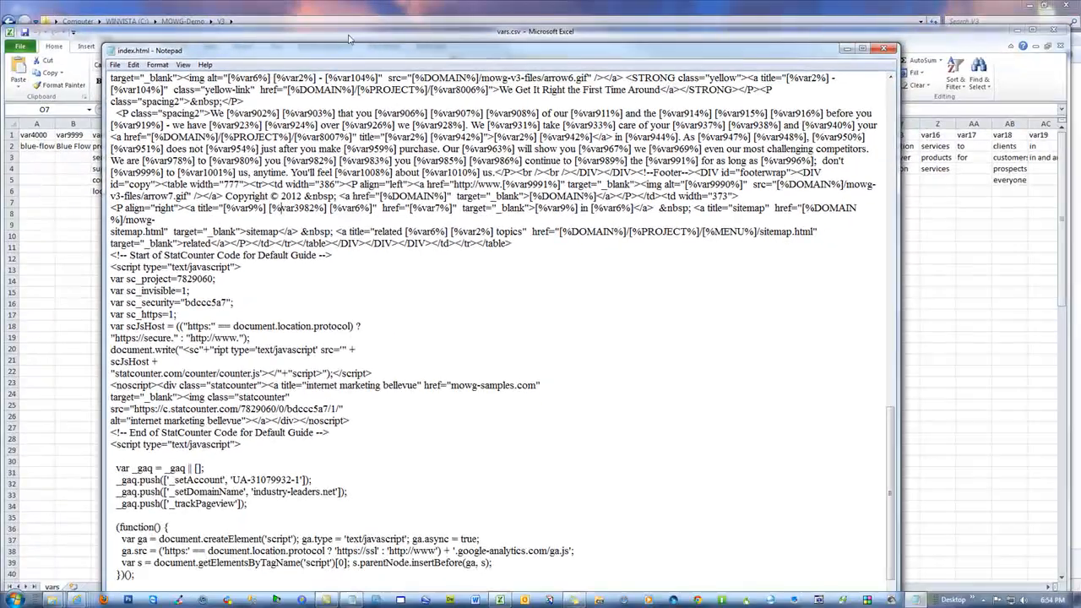
# Move index.html aside and search the vars.csv spreadsheet for 3982.
pyautogui.moveTo(347, 54); pyautogui.dragTo(1080, 71)
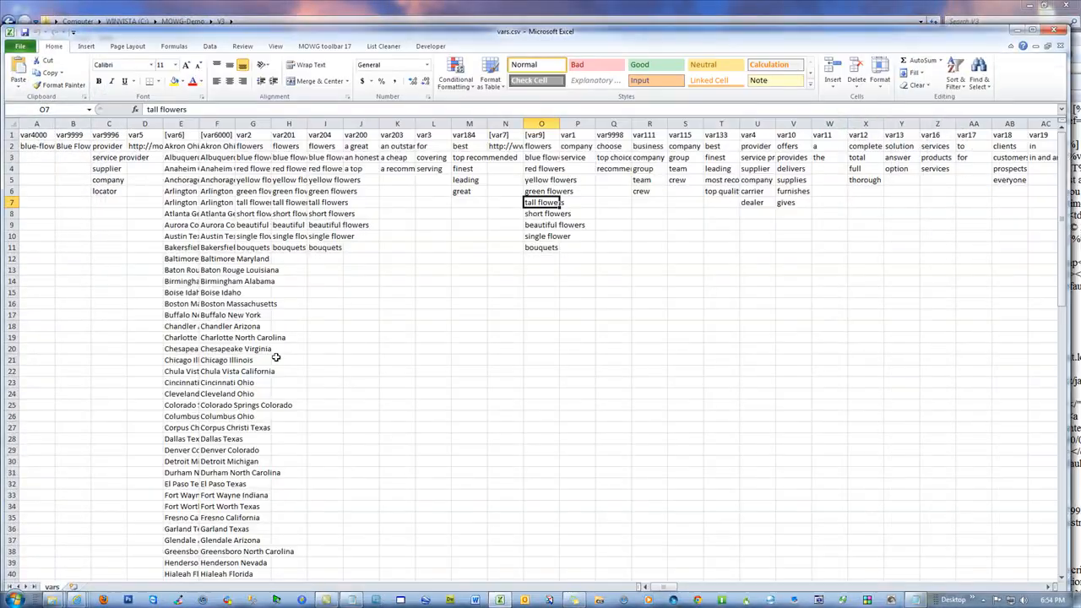
pyautogui.hotkey('ctrl', 'f')
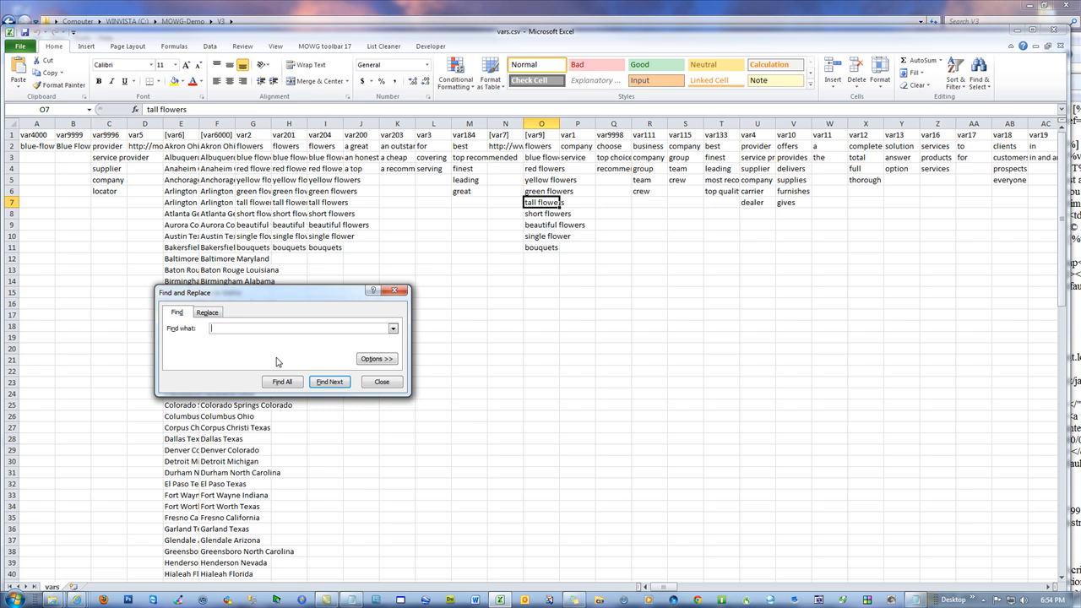
pyautogui.press('Return')
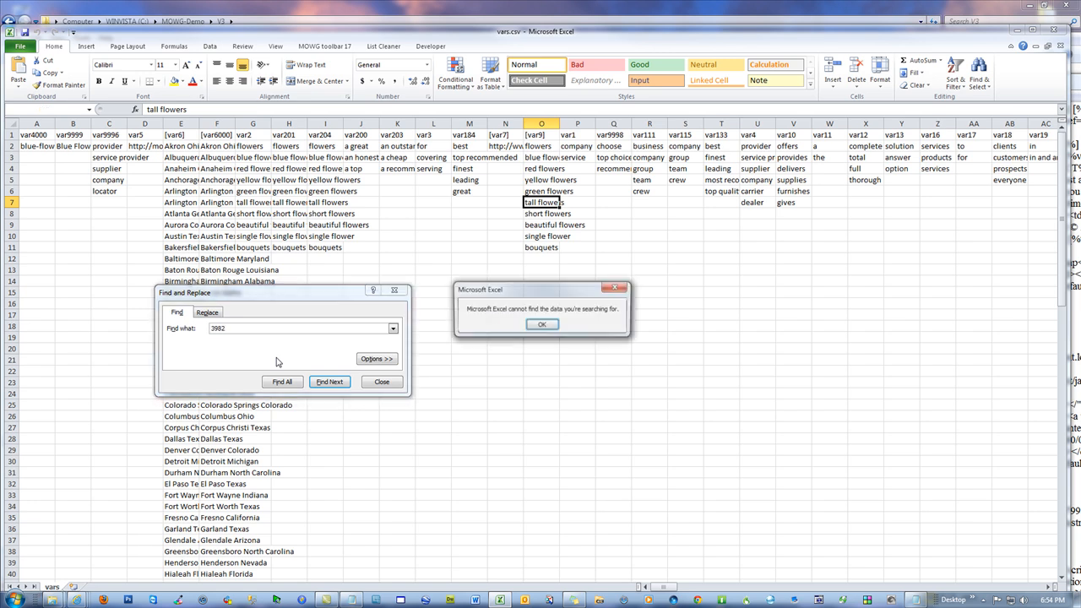
pyautogui.click(548, 325)
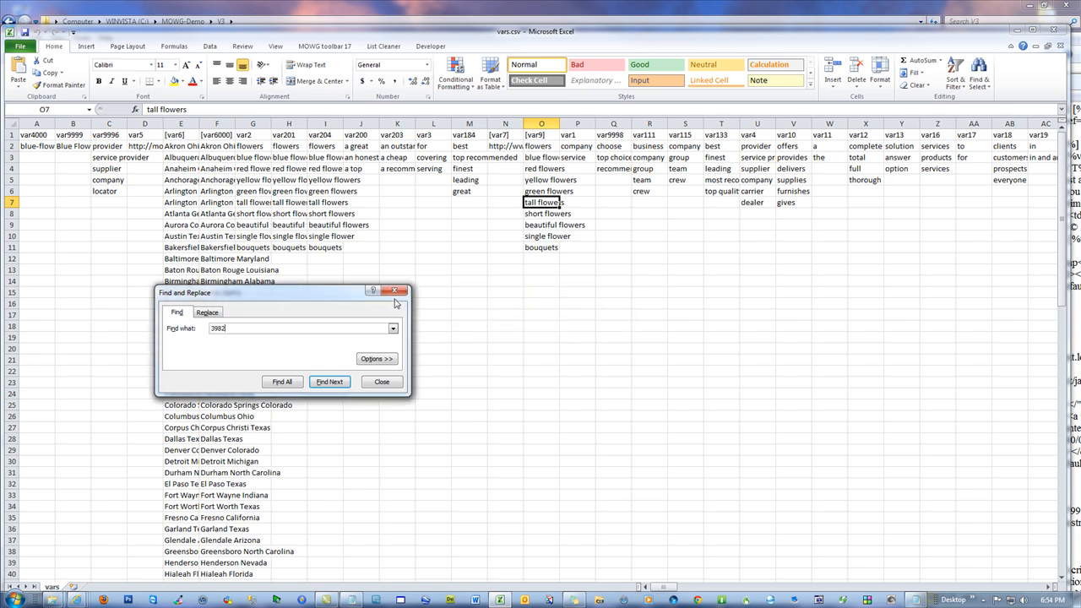
pyautogui.click(393, 289)
# Insert an empty column before var200 in vars.csv and head it var3982, matching the placeholder in index.html.
pyautogui.click(409, 103)
pyautogui.rightClick(419, 257)
pyautogui.click(462, 364)
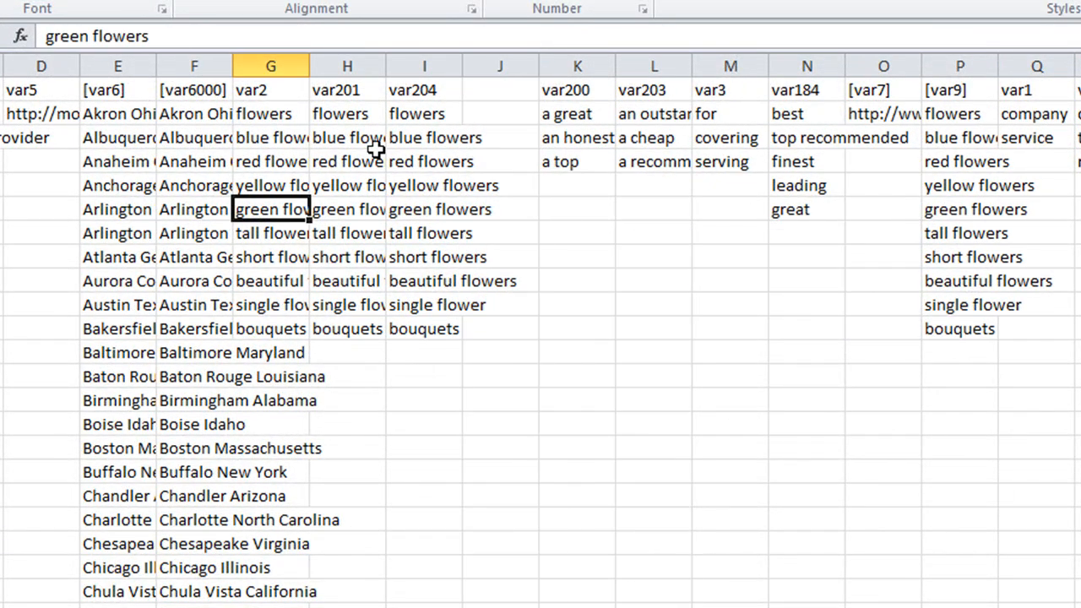
pyautogui.click(482, 85)
pyautogui.write('va')
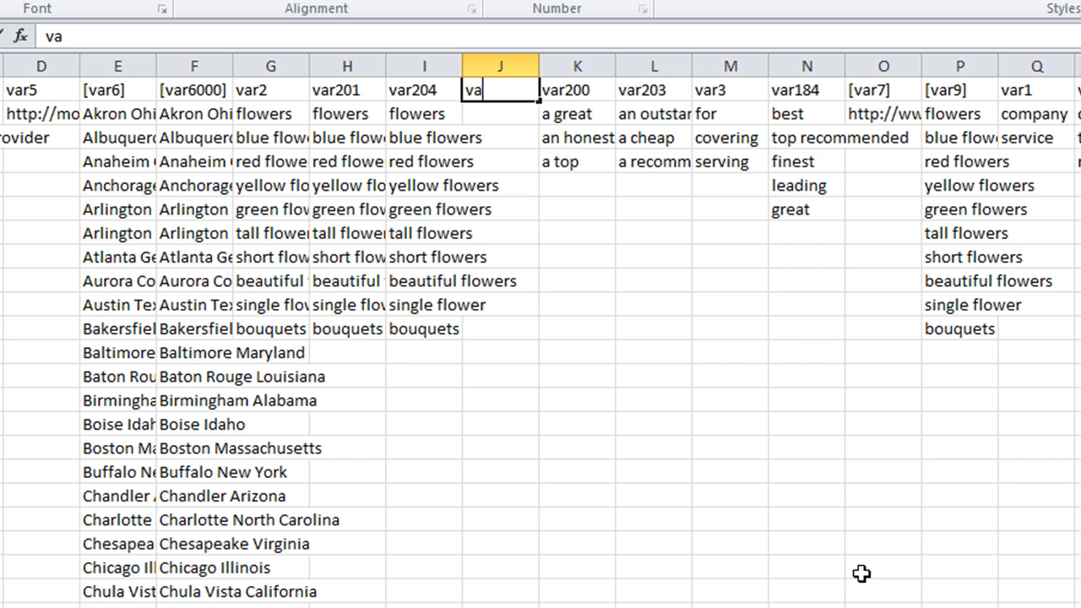
pyautogui.write('r398')
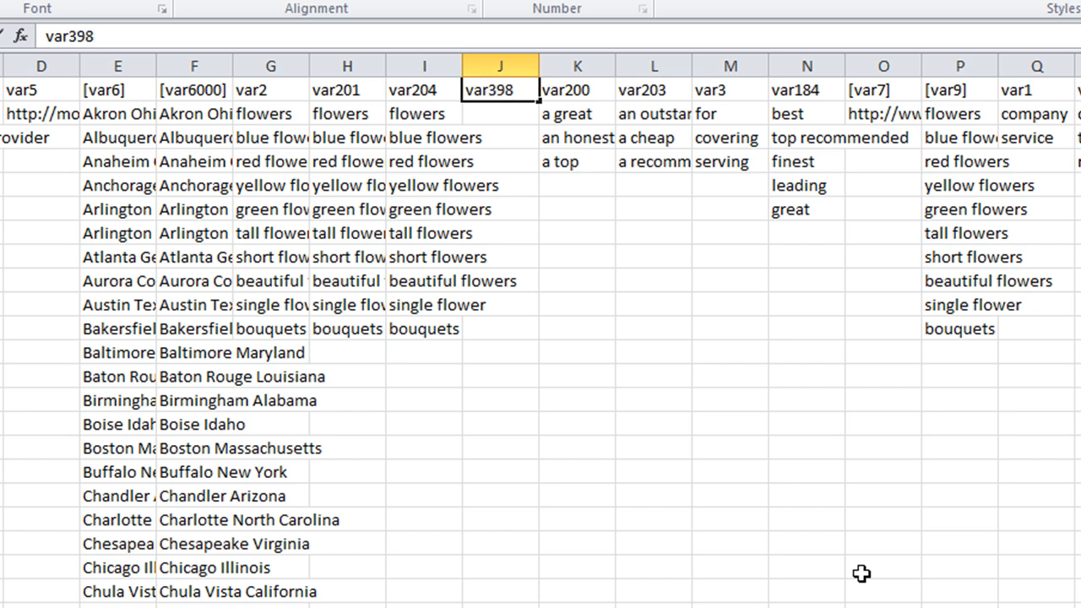
pyautogui.write('2')
pyautogui.press('Return')
pyautogui.click(1079, 574)
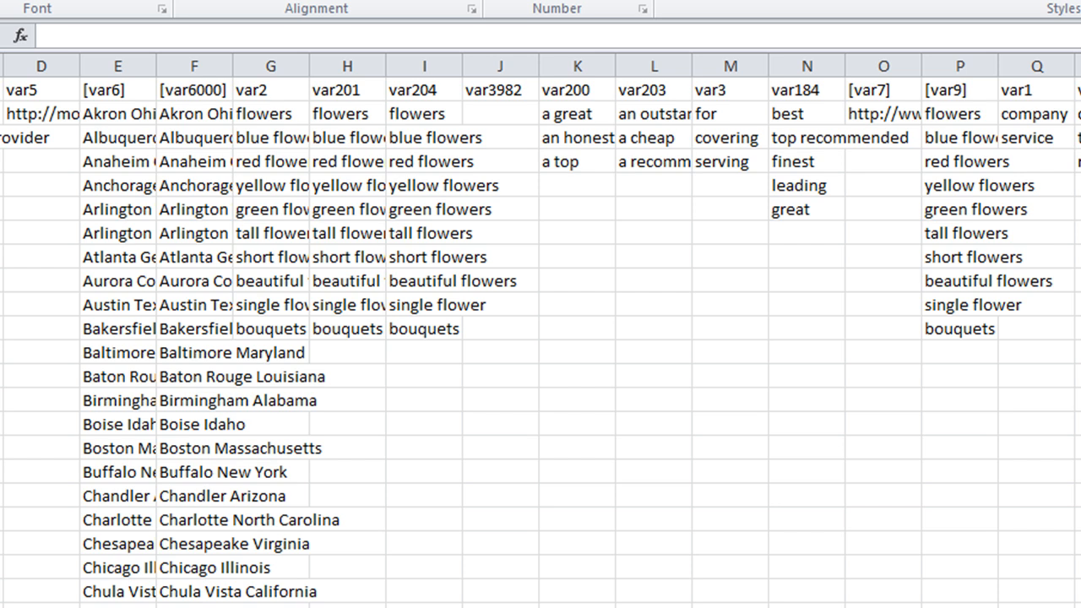
pyautogui.hotkey('alt', 'Tab')
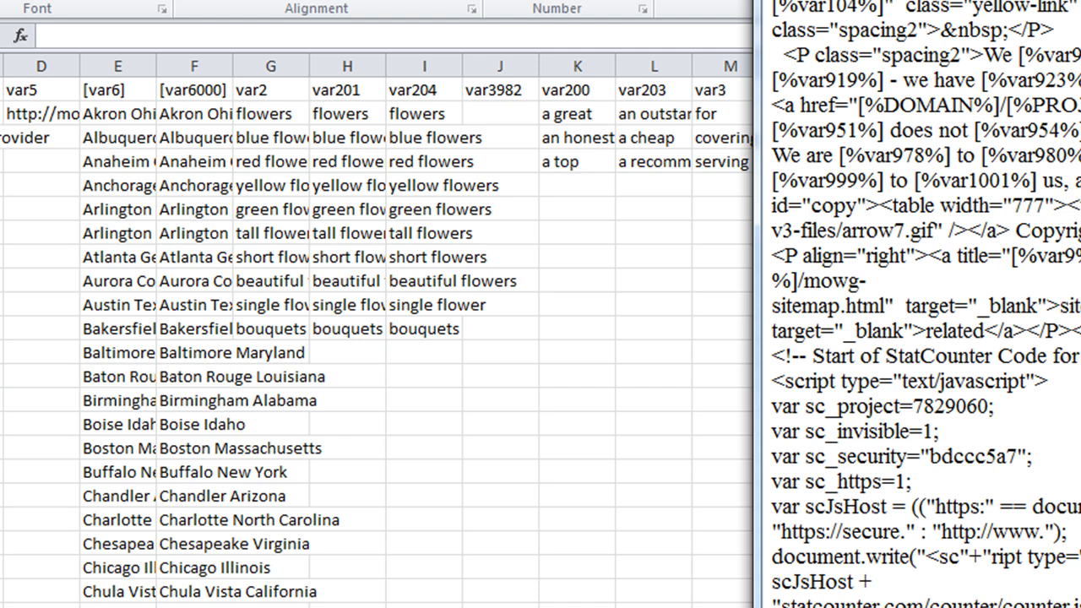
pyautogui.hotkey('alt', 'Tab')
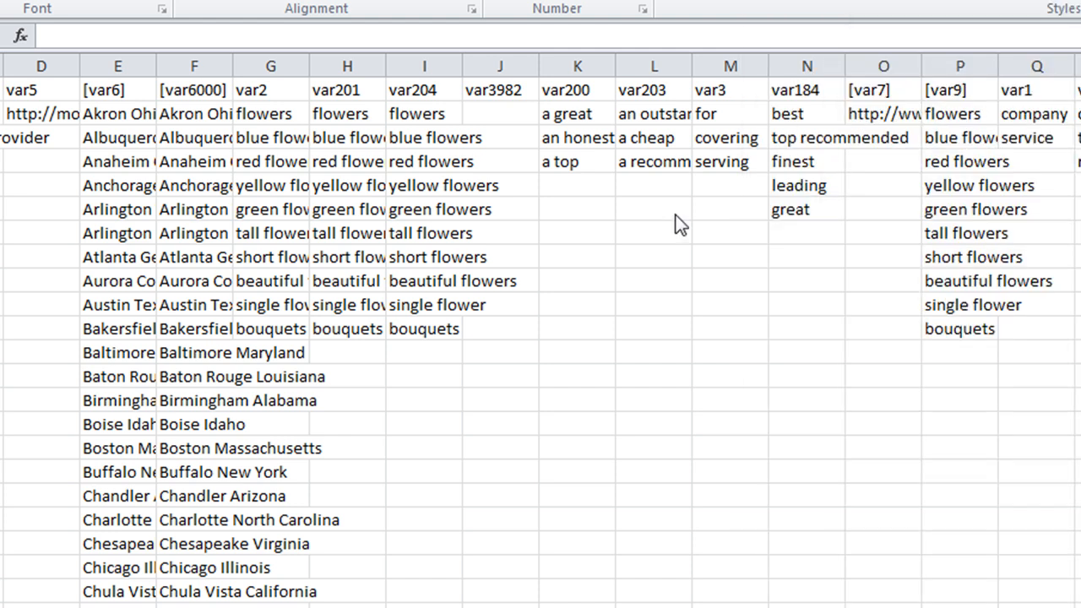
# Fill the var3982 column with the values "covering", "serving" and "providing services for".
pyautogui.click(501, 114)
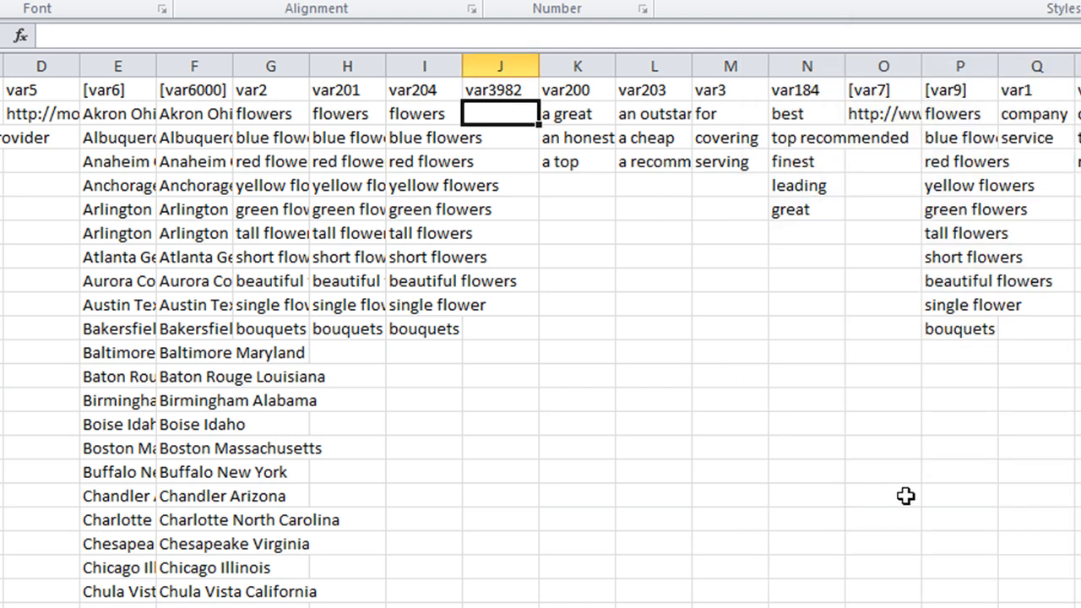
pyautogui.write('covering')
pyautogui.press('Return')
pyautogui.write('serving')
pyautogui.press('Return')
pyautogui.write('prod')
pyautogui.press('BackSpace')
pyautogui.write('viding services for')
pyautogui.press('Return')
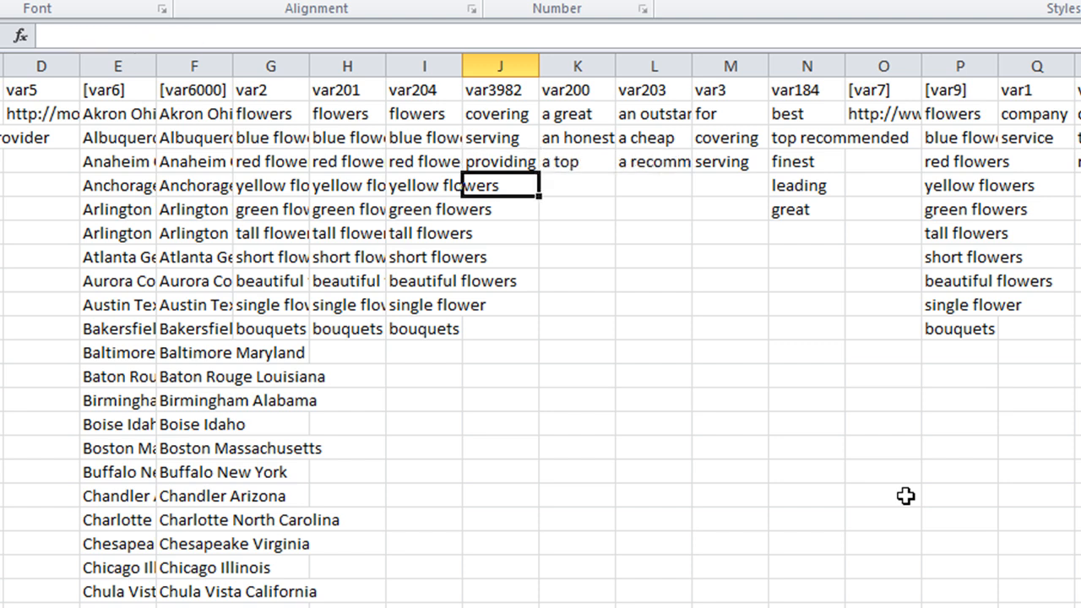
pyautogui.write('in')
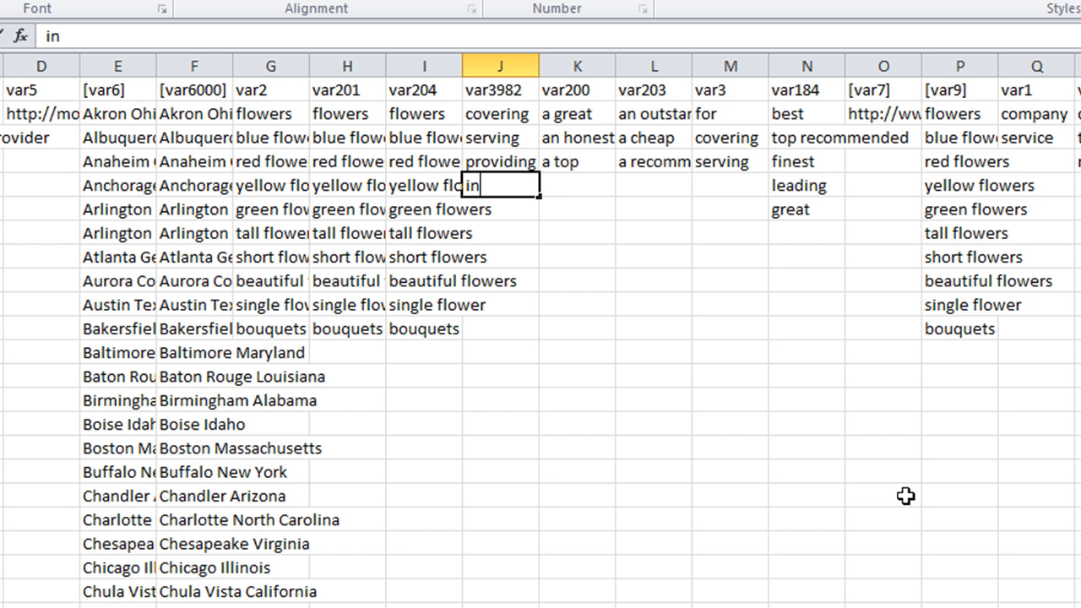
pyautogui.press('BackSpace')
pyautogui.press('BackSpace')
pyautogui.click(454, 300)
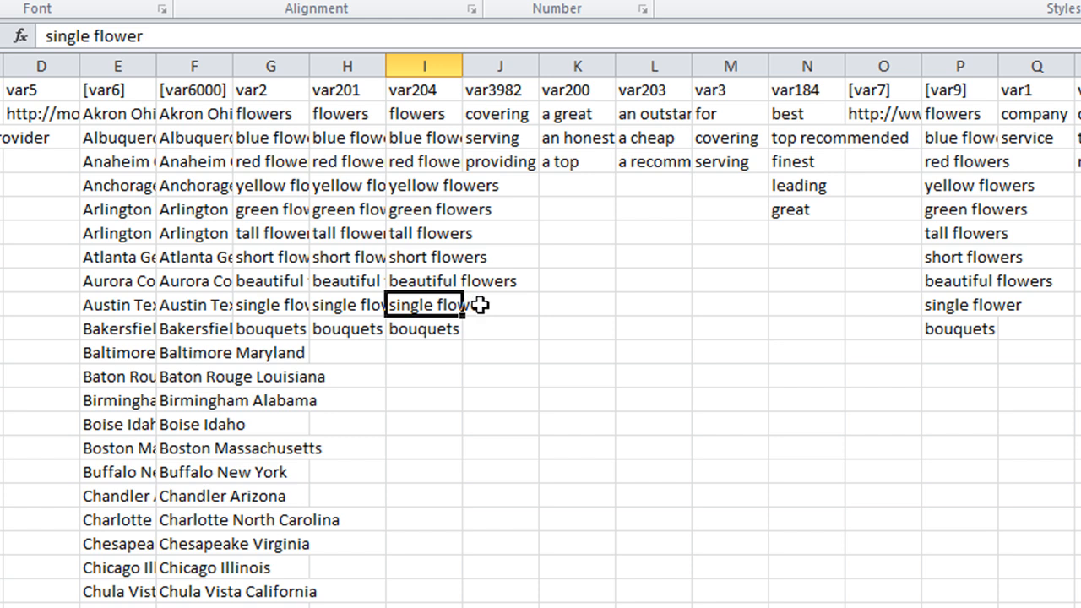
# Check the var3982 column's entries and save vars.csv, keeping the CSV format.
pyautogui.click(495, 186)
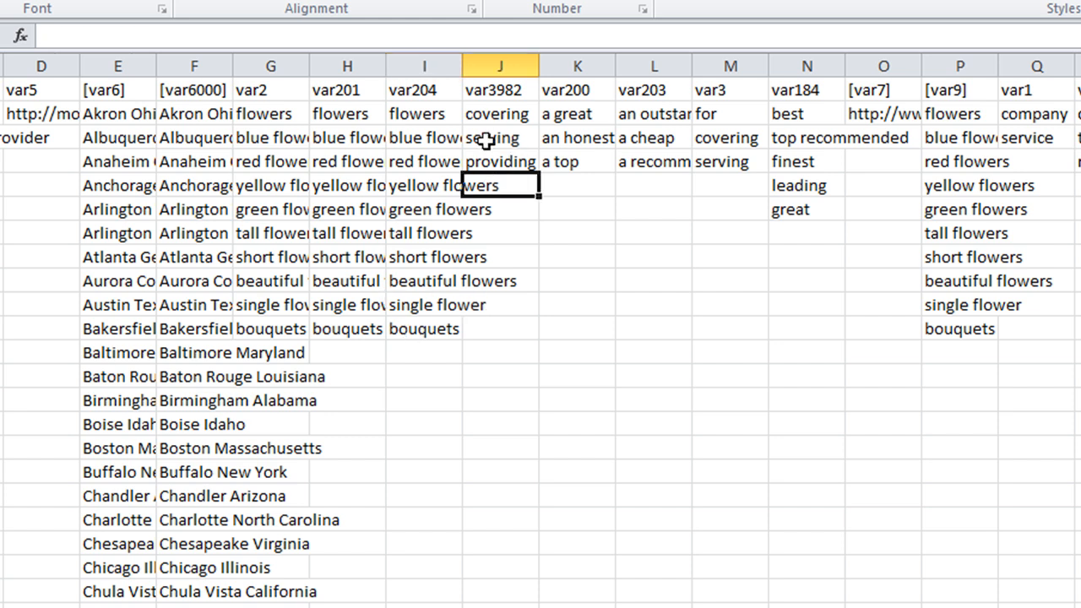
pyautogui.click(489, 165)
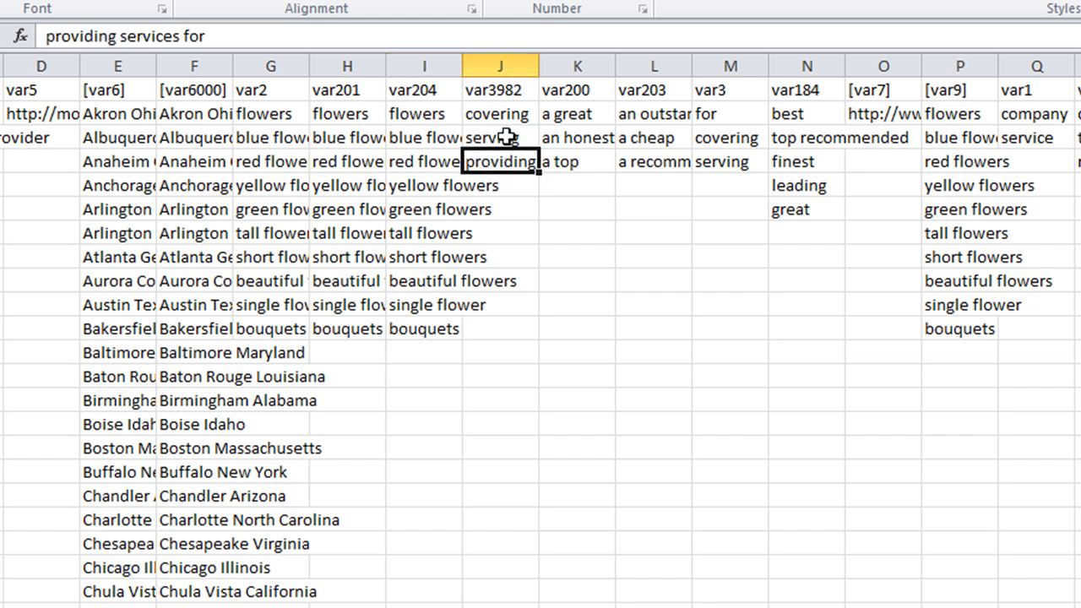
pyautogui.click(504, 136)
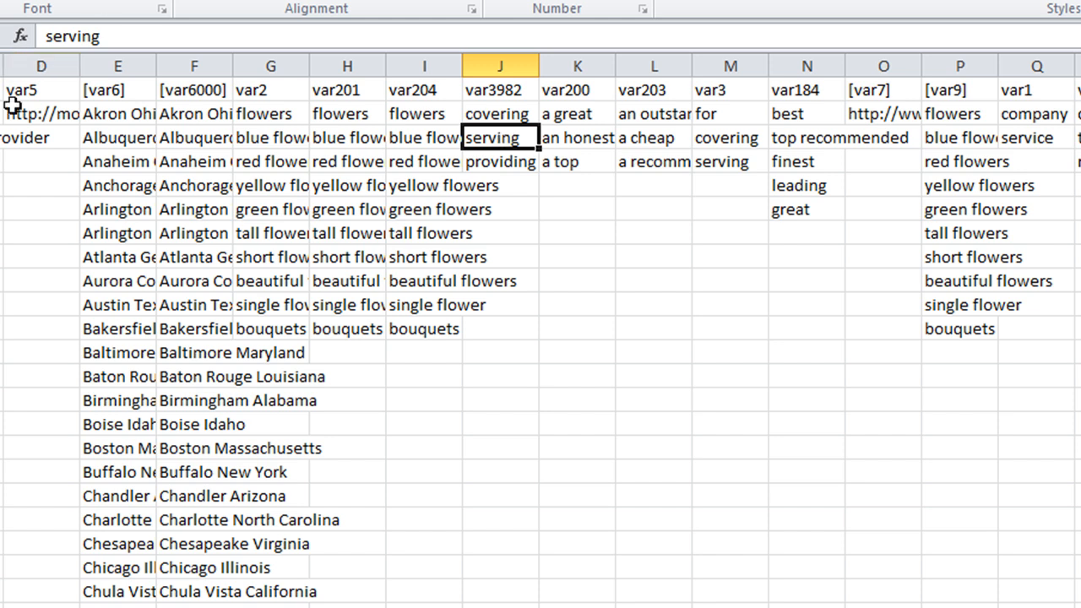
pyautogui.hotkey('ctrl', 's')
pyautogui.click(497, 340)
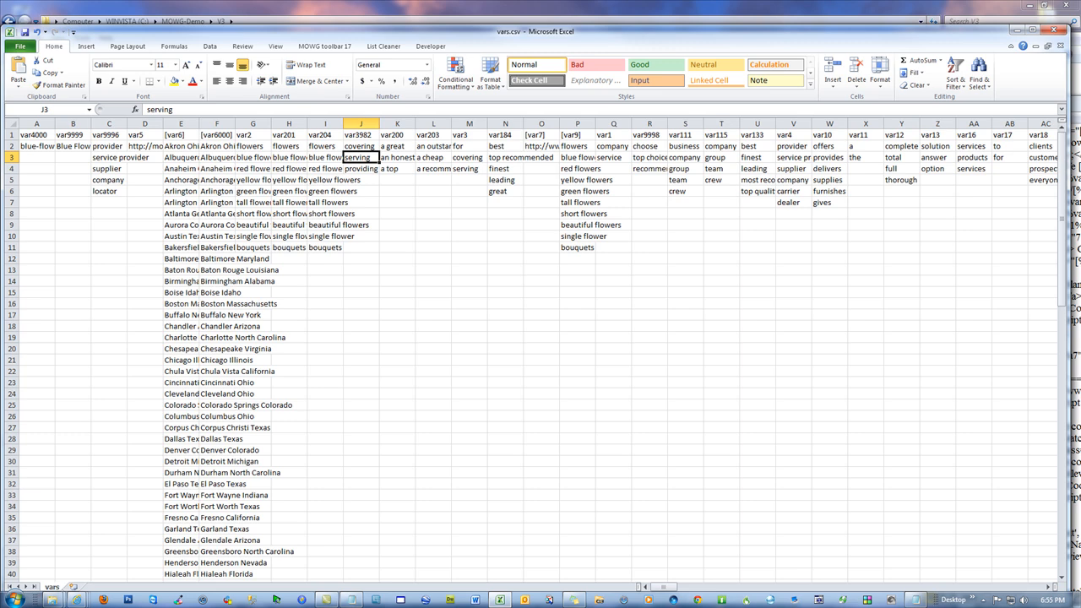
# Bring index.html back into view and close it, saving its changes.
pyautogui.moveTo(1080, 104); pyautogui.dragTo(879, 39)
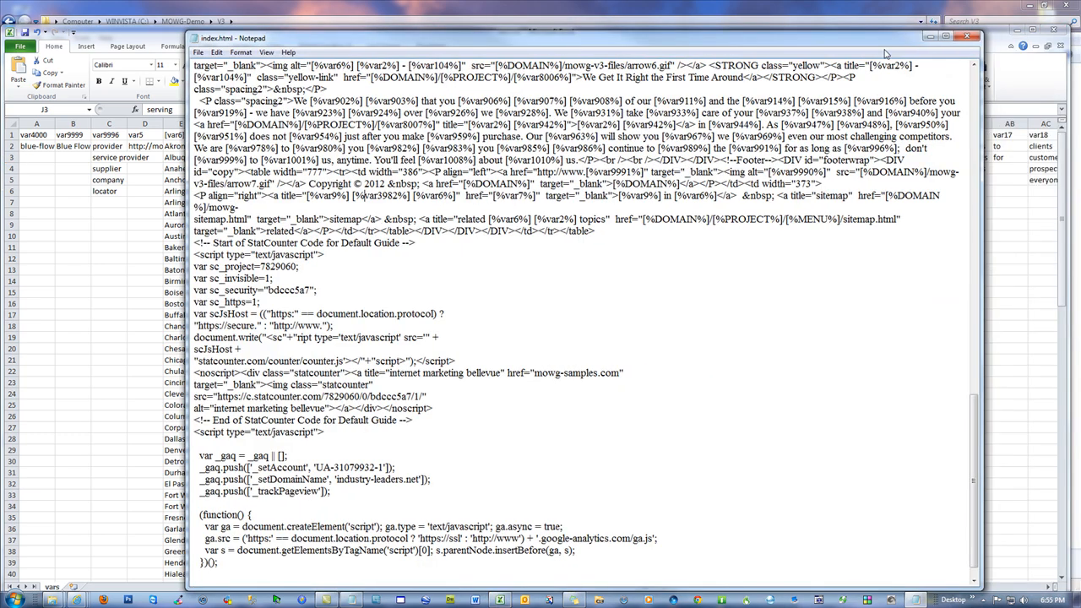
pyautogui.click(971, 37)
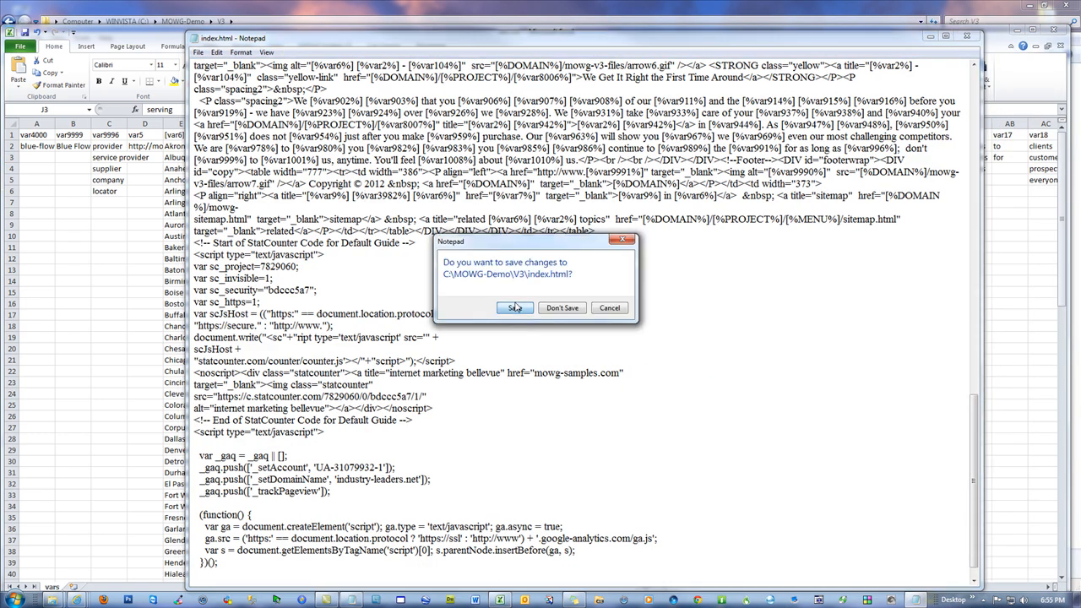
pyautogui.click(512, 307)
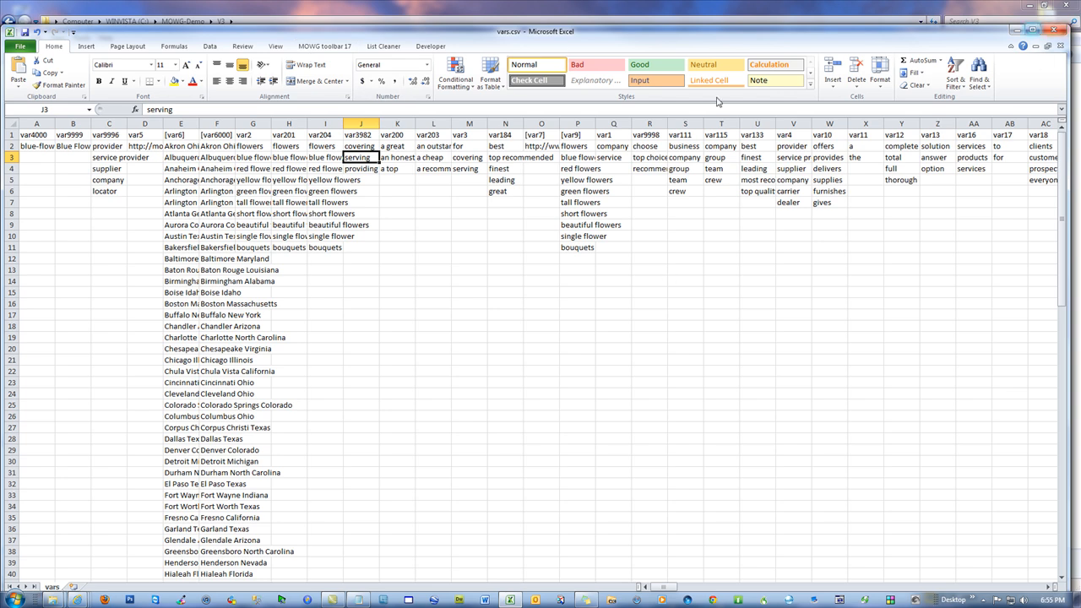
# Save vars.csv again in CSV format and close it, declining the further save.
pyautogui.click(25, 31)
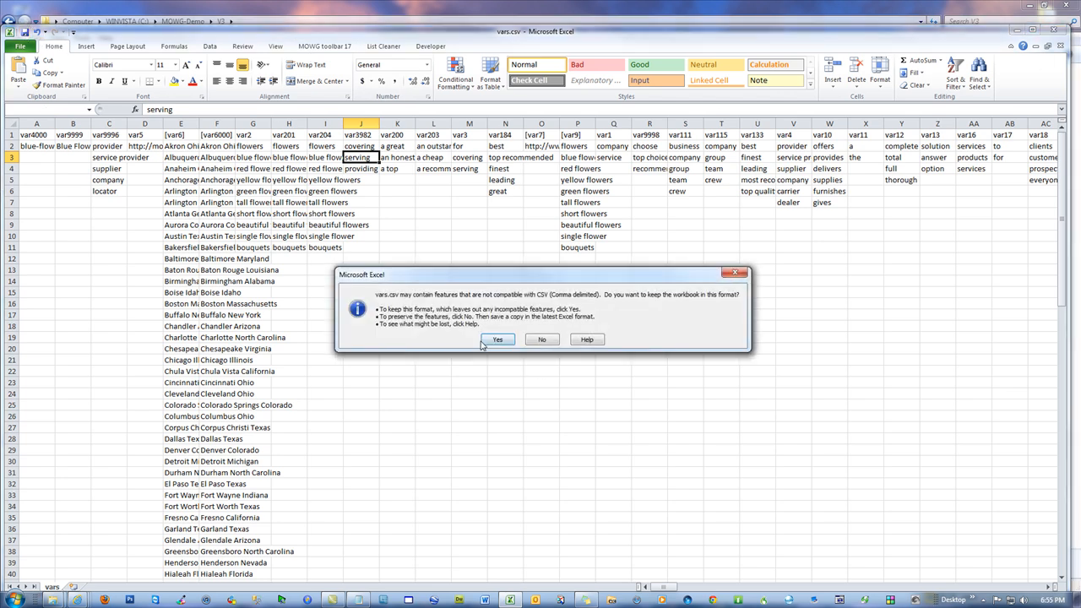
pyautogui.click(484, 342)
pyautogui.click(1054, 31)
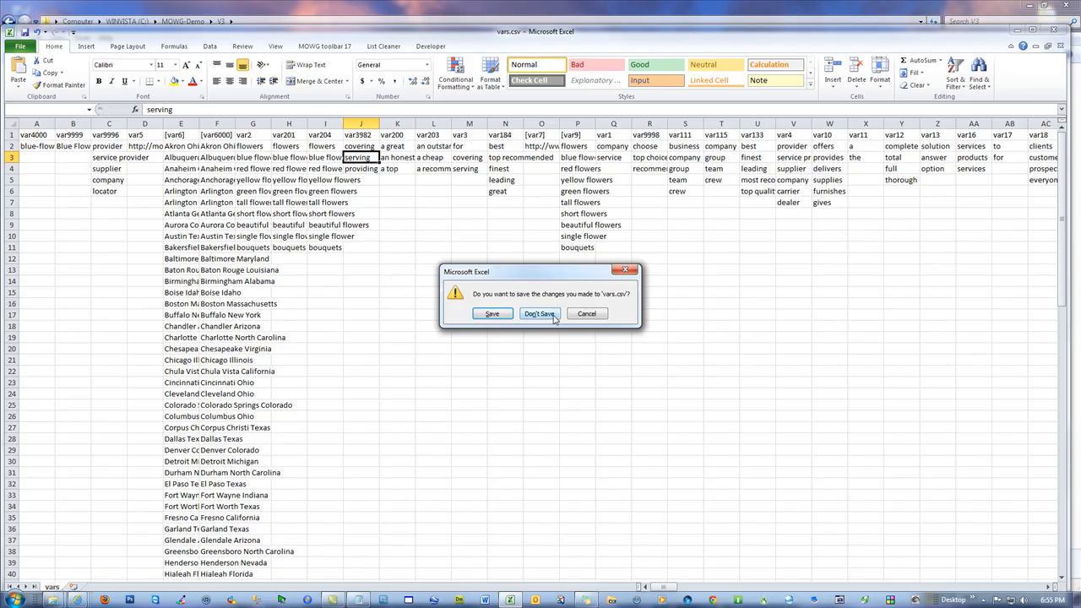
pyautogui.click(541, 317)
# Open MOWG Professional from ZZZ-MS-BF.pfl in the V3 folder and load that profile.
pyautogui.press('BackSpace')
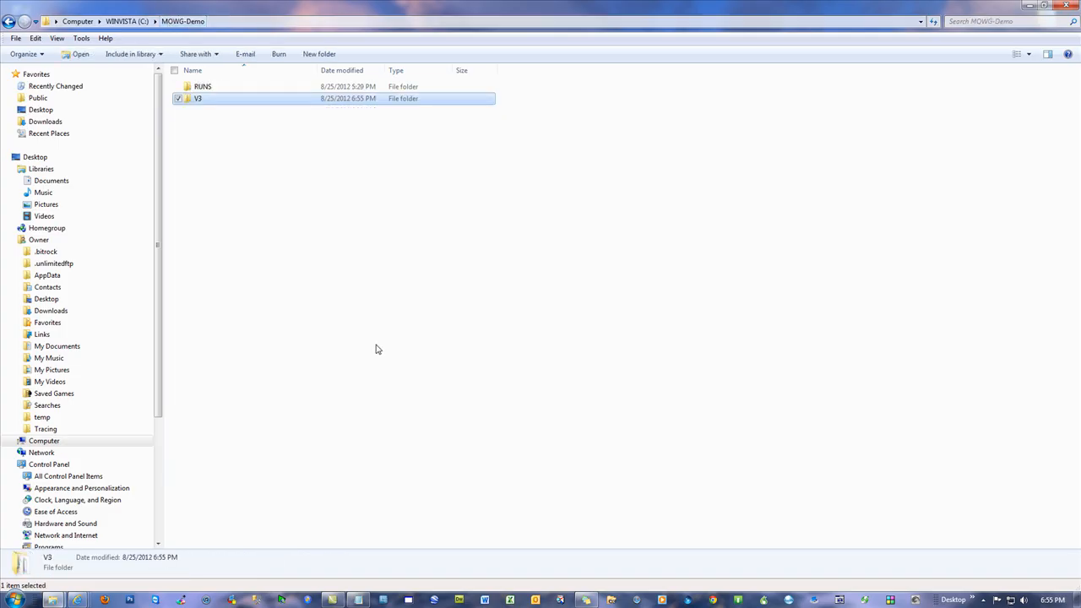
pyautogui.doubleClick(196, 99)
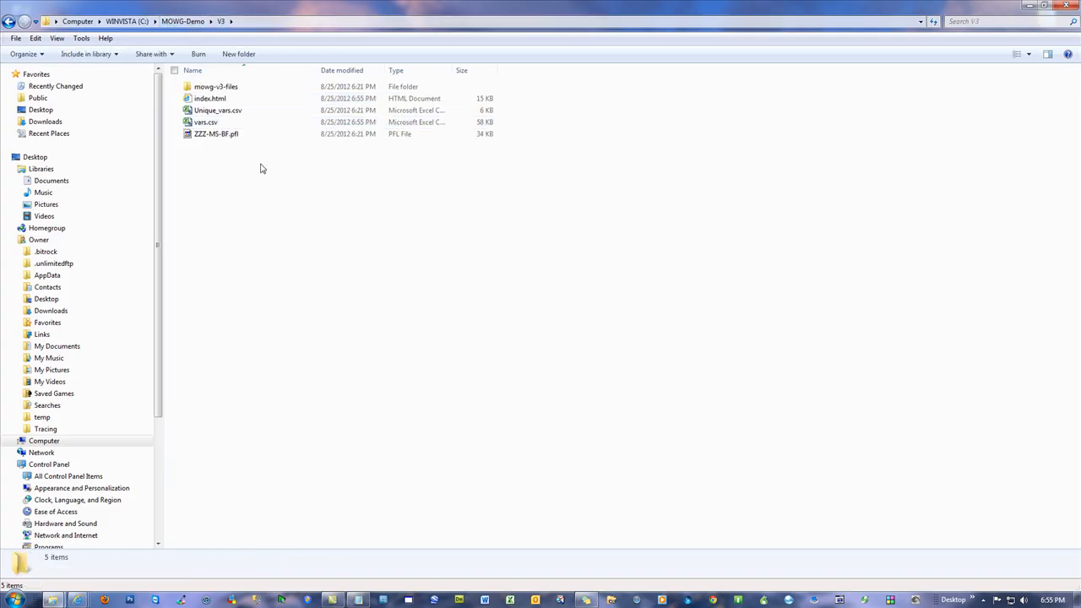
pyautogui.click(207, 134)
pyautogui.press('Return')
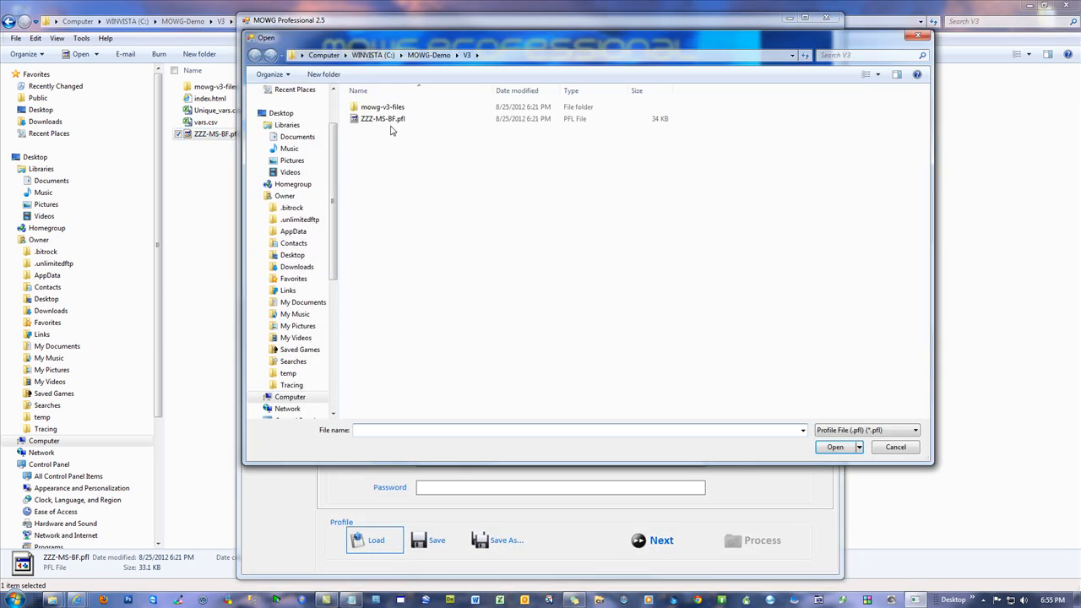
pyautogui.doubleClick(396, 119)
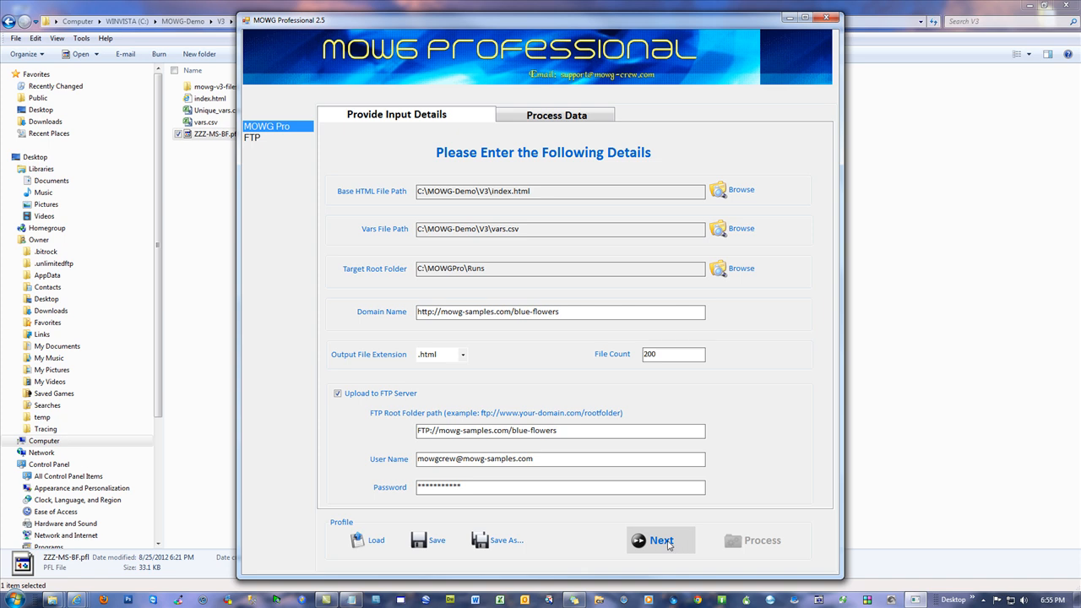
# Advance to the Process Data page and select var3982 in the list of available variables.
pyautogui.click(668, 545)
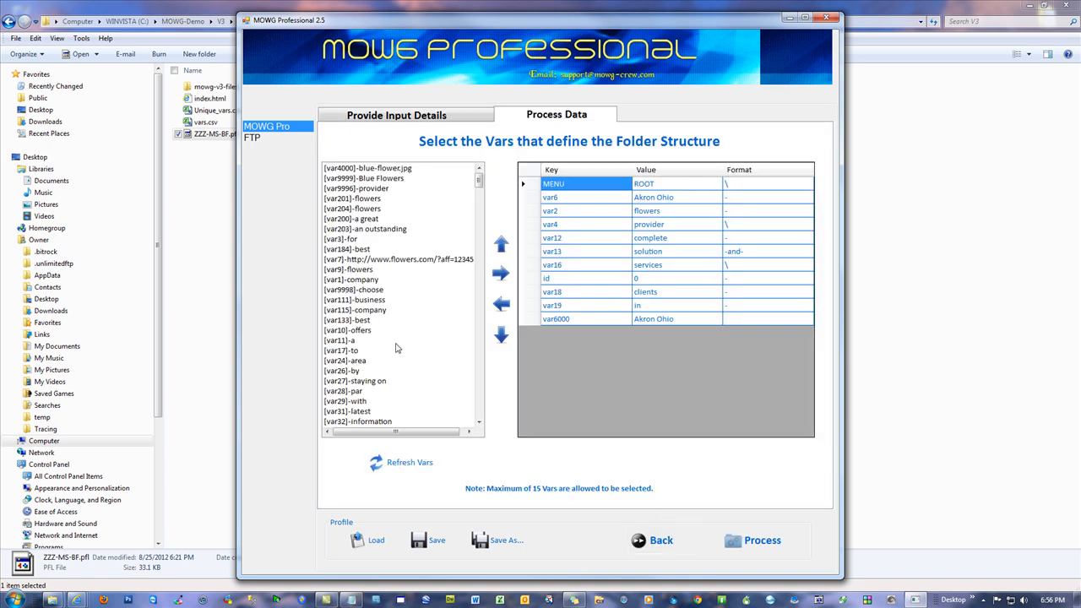
pyautogui.moveTo(481, 181); pyautogui.dragTo(488, 420)
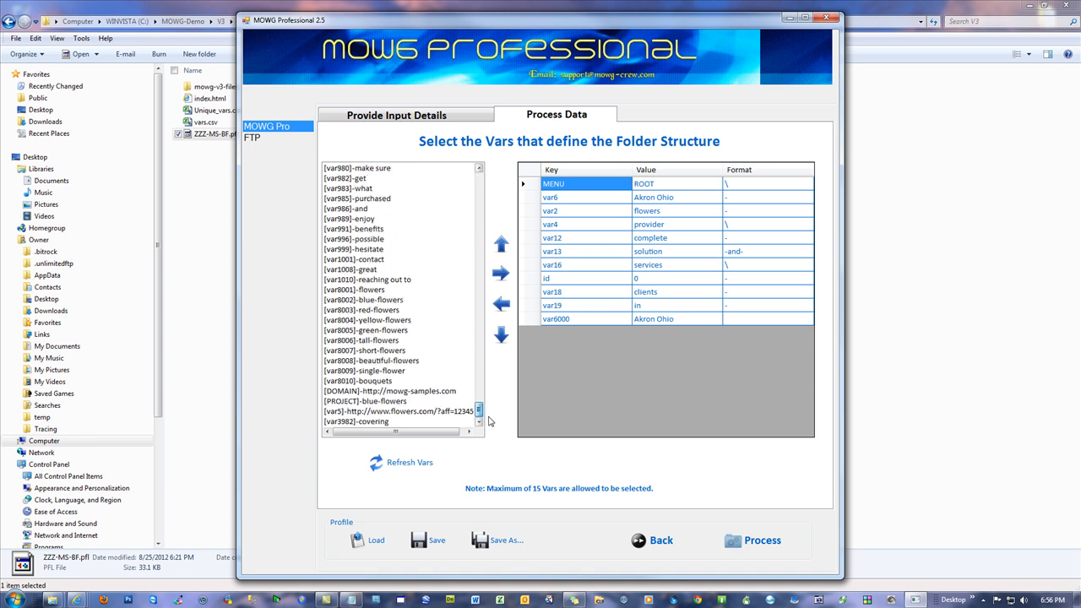
pyautogui.click(351, 422)
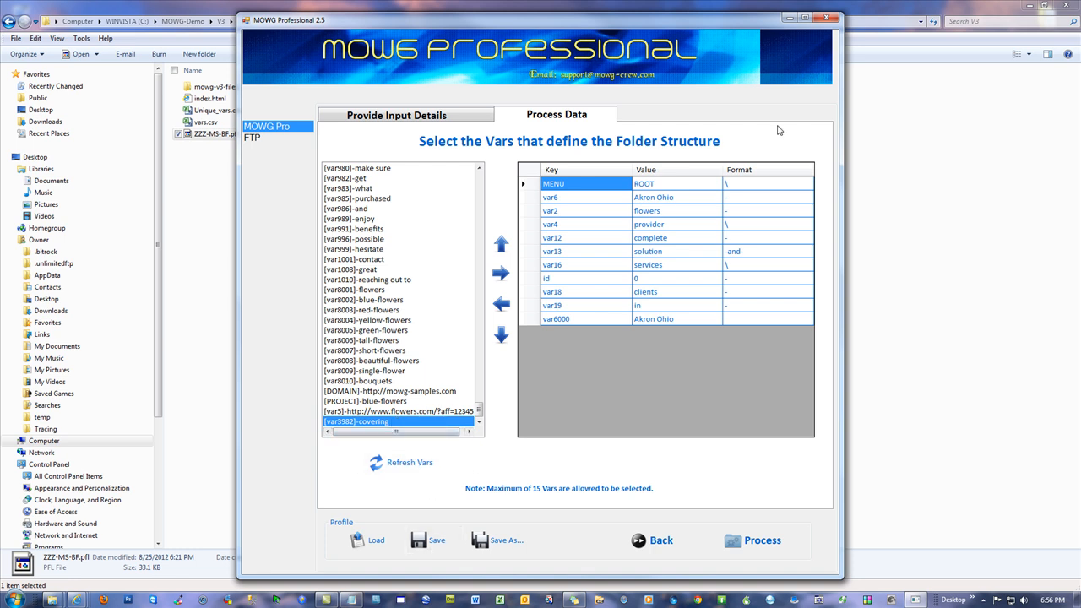
# Close MOWG Professional and open Unique_vars.csv from the V3 folder in Excel.
pyautogui.click(831, 17)
pyautogui.click(524, 340)
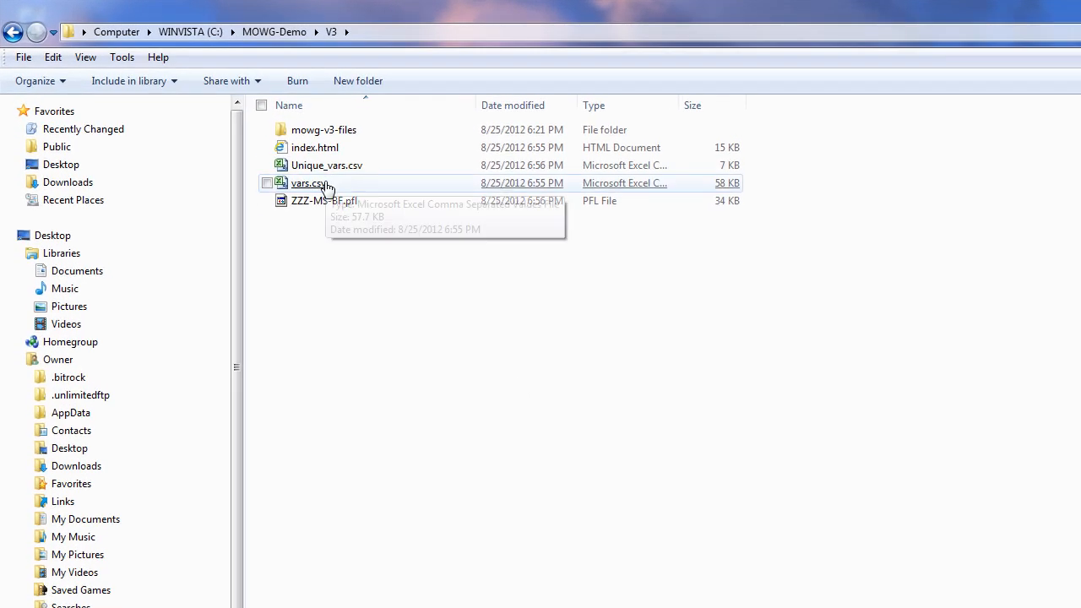
pyautogui.doubleClick(329, 168)
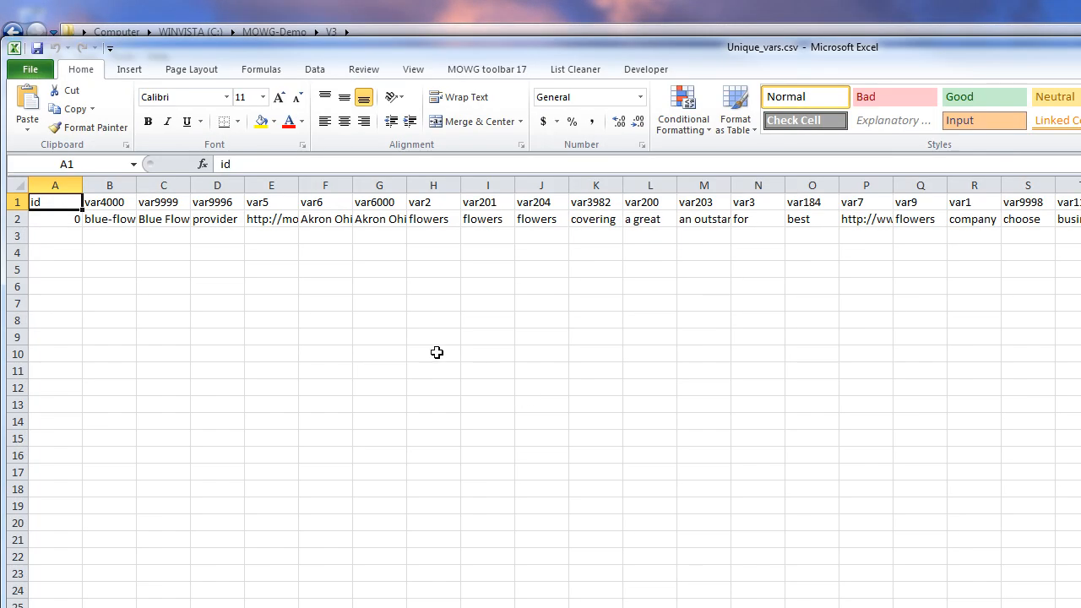
# Inspect the var3982 column in Unique_vars.csv and close the workbook.
pyautogui.click(596, 183)
pyautogui.click(463, 302)
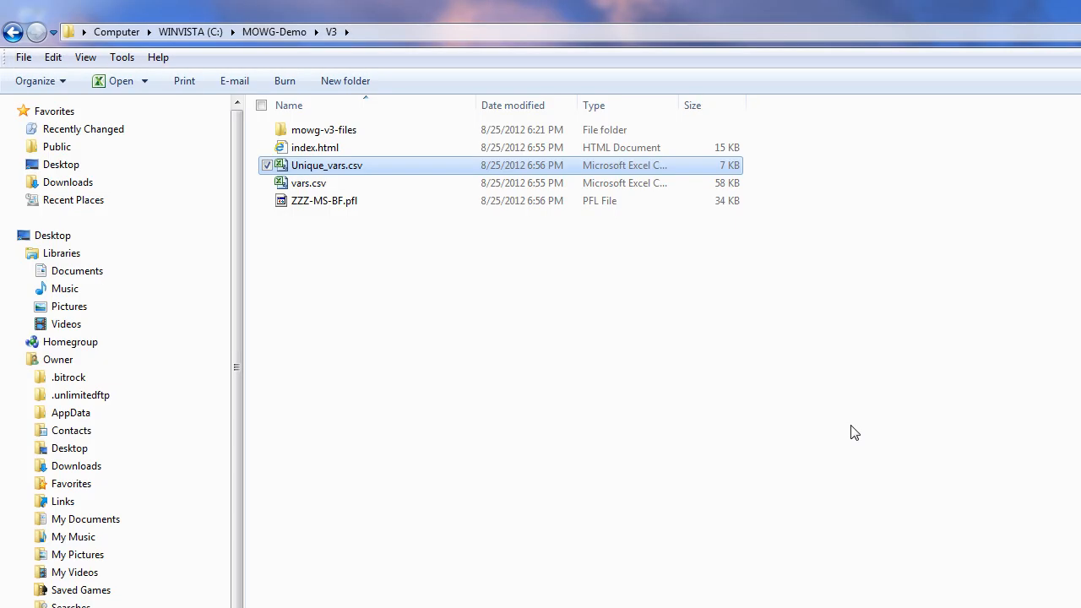
pyautogui.click(429, 335)
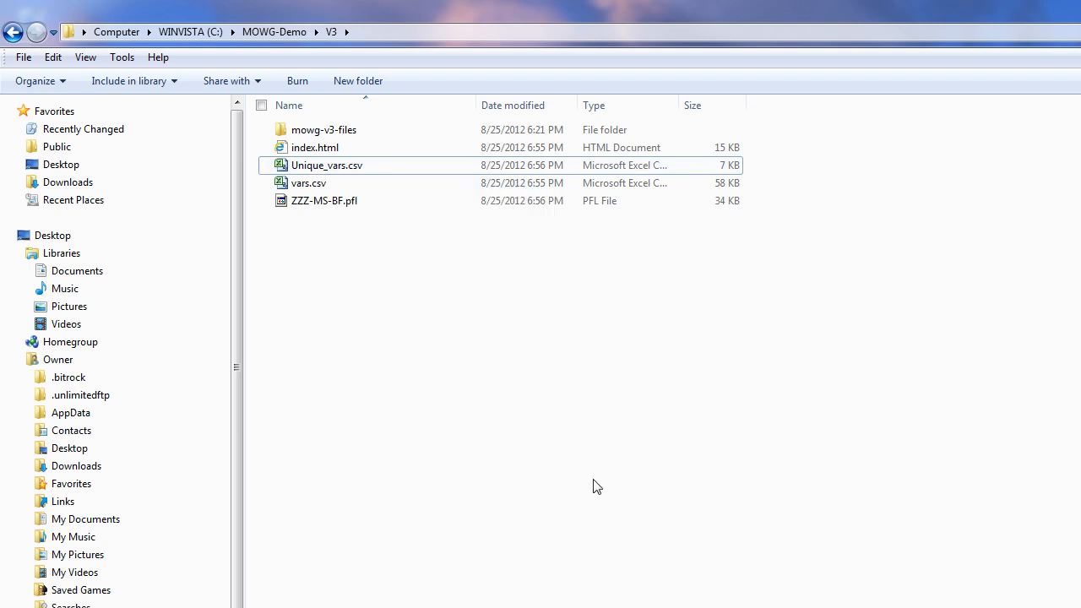
# Open vars.csv and Unique_vars.csv from the V3 folder in turn to compare their variable columns, closing each workbook.
pyautogui.doubleClick(308, 183)
pyautogui.moveTo(397, 135)
pyautogui.mouseDown()
pyautogui.moveTo(404, 159)
pyautogui.moveTo(407, 147)
pyautogui.mouseUp()
pyautogui.click(1052, 31)
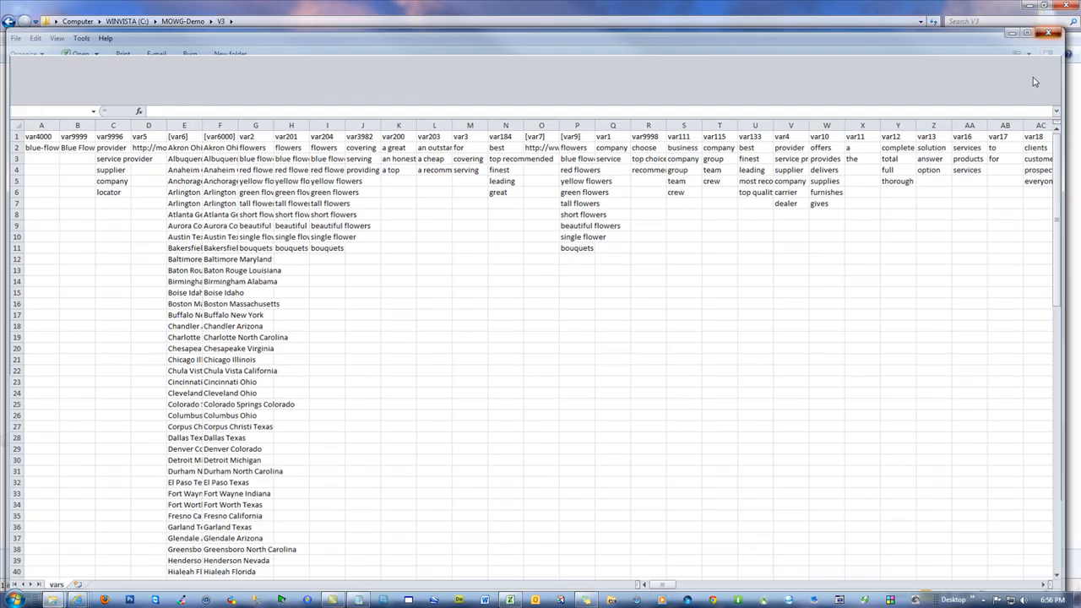
pyautogui.doubleClick(221, 114)
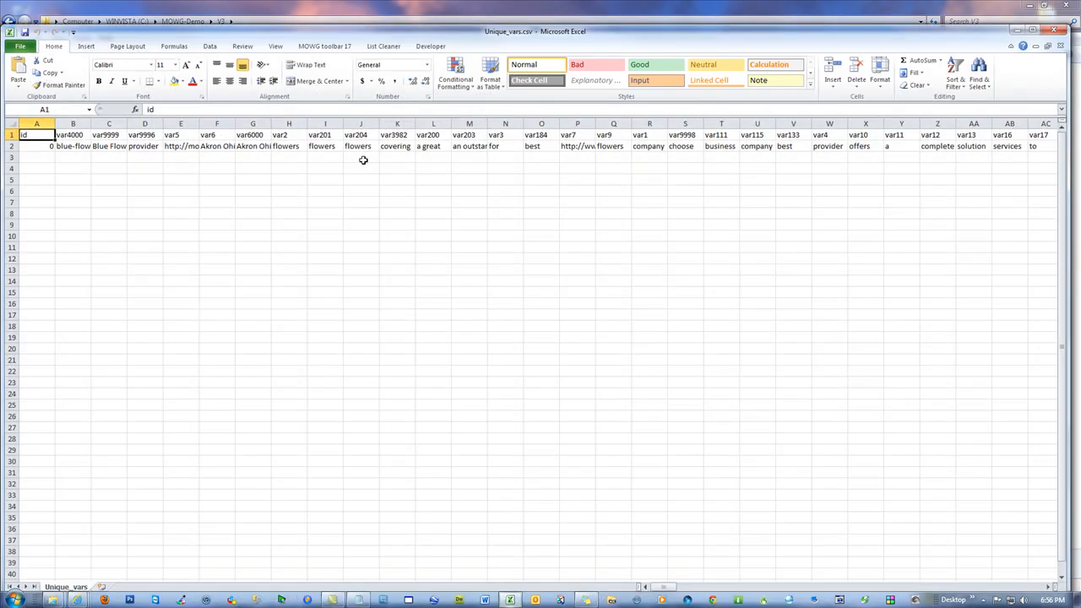
pyautogui.click(429, 135)
pyautogui.click(516, 213)
pyautogui.click(1065, 29)
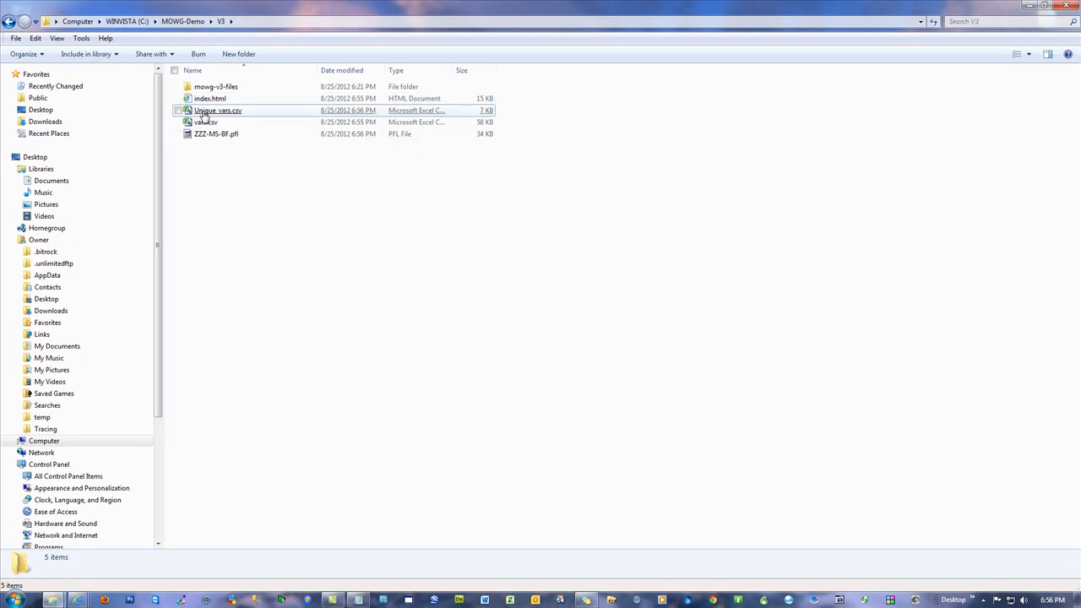
# Open index.html from the V3 folder for editing in Notepad and select the complete footer link containing [%var3982%].
pyautogui.rightClick(204, 101)
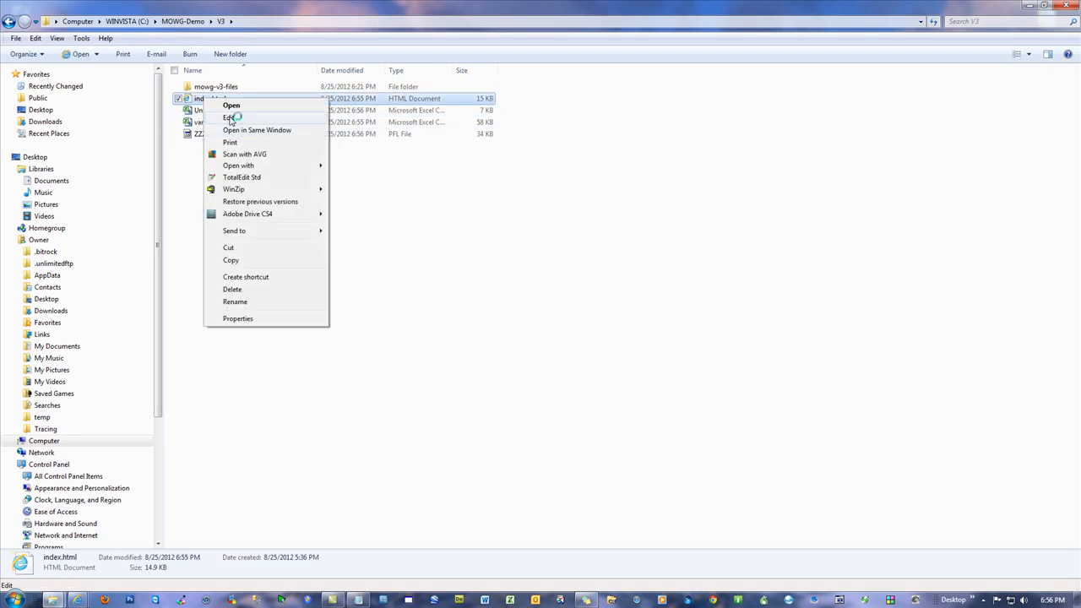
pyautogui.click(233, 113)
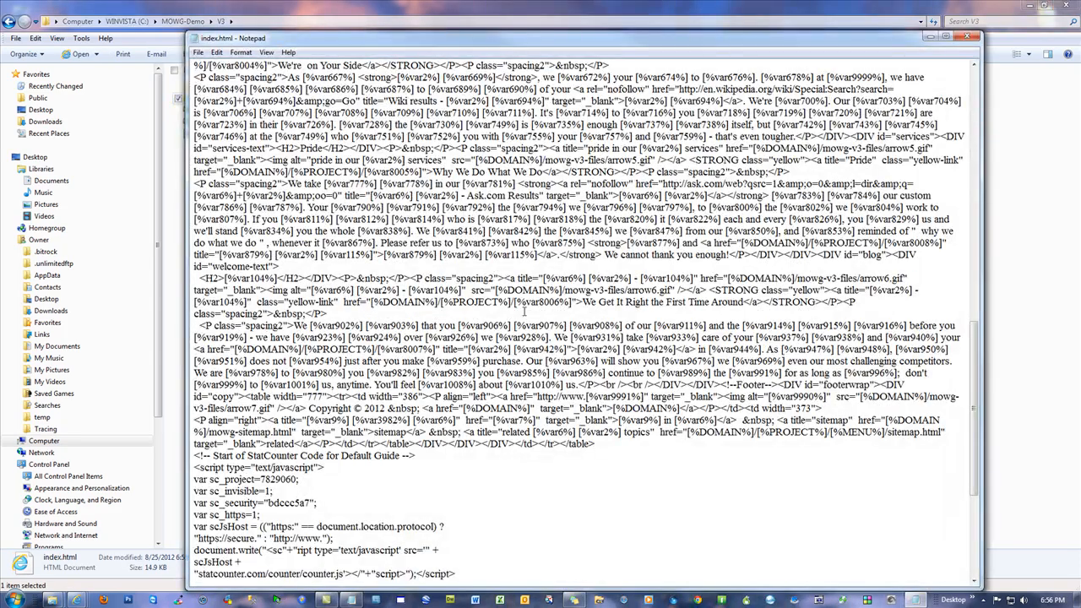
pyautogui.scroll(-7, 523, 311)
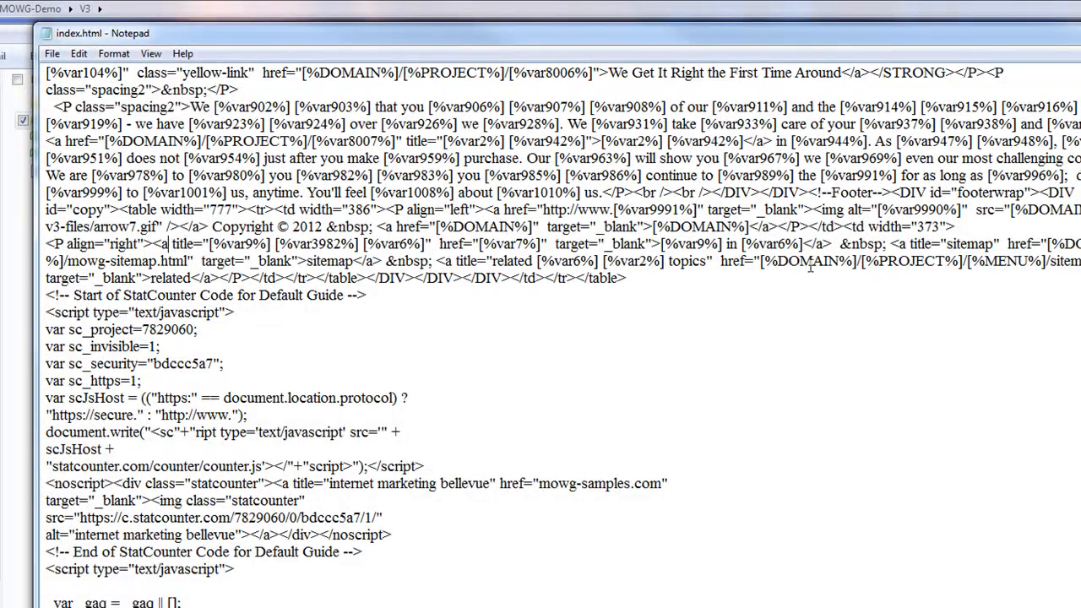
pyautogui.moveTo(835, 244); pyautogui.dragTo(152, 244)
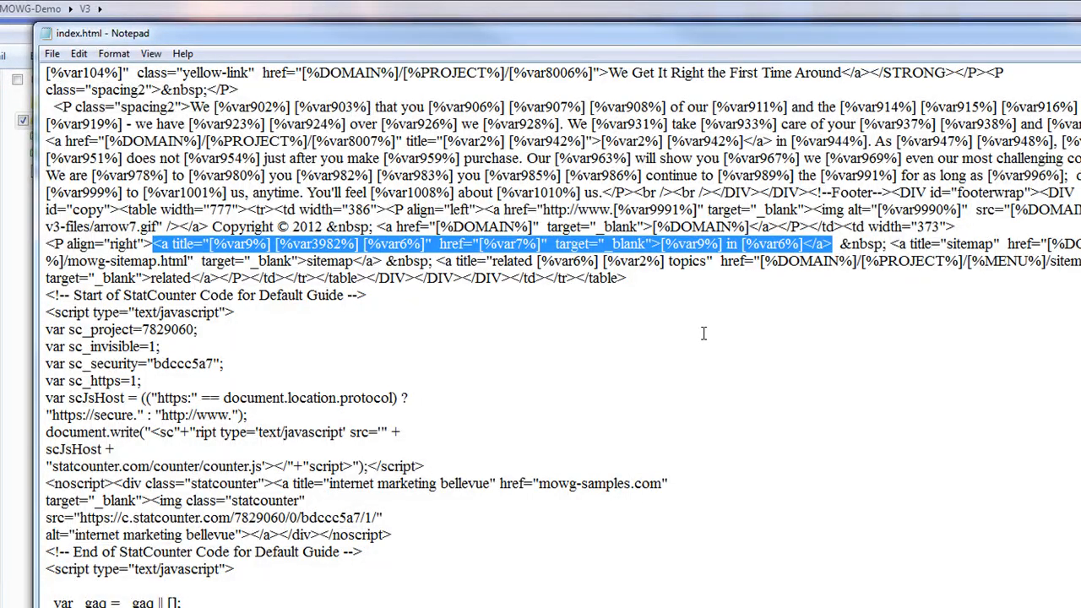
# Replace the word "in" in the footer link's anchor text with a copy of [%var3982%] and save index.html.
pyautogui.moveTo(358, 244); pyautogui.dragTo(276, 244)
pyautogui.hotkey('ctrl', 'c')
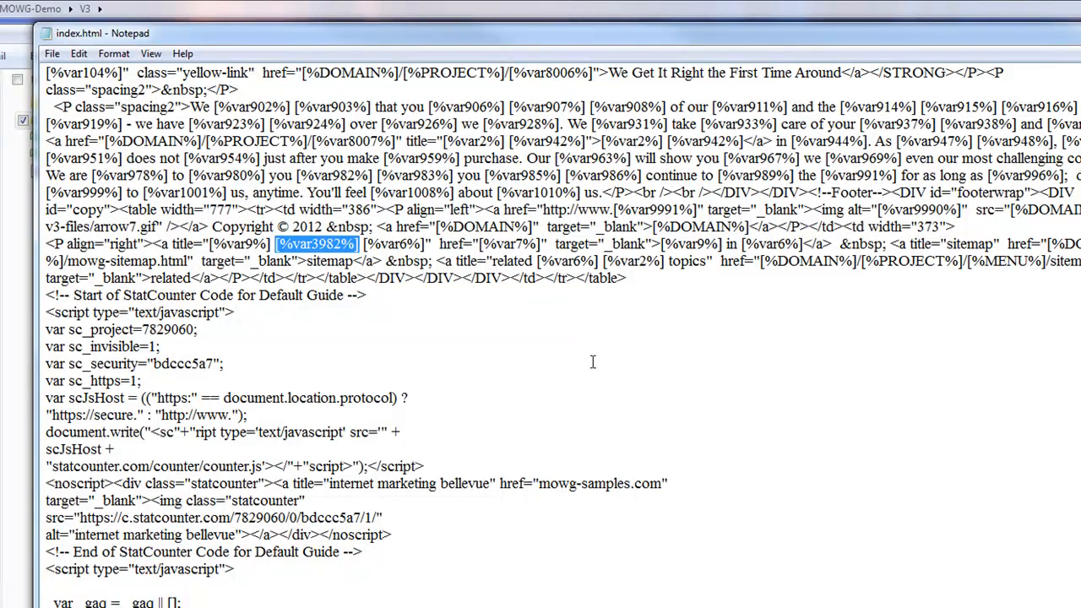
pyautogui.doubleClick(733, 244)
pyautogui.hotkey('ctrl', 'v')
pyautogui.click(769, 332)
pyautogui.click(52, 53)
pyautogui.click(103, 113)
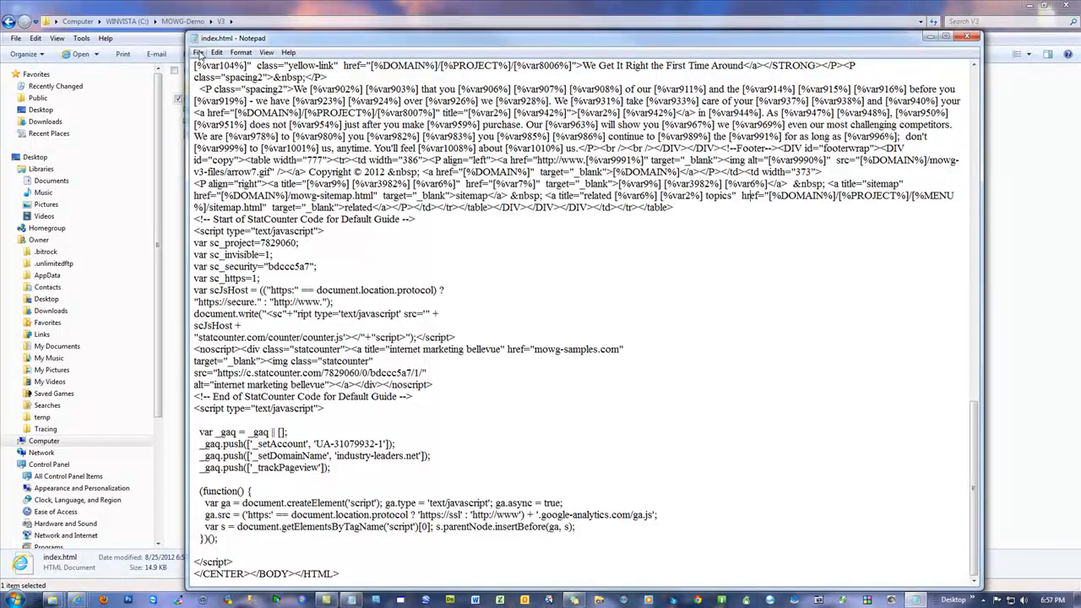
pyautogui.click(52, 54)
pyautogui.click(229, 92)
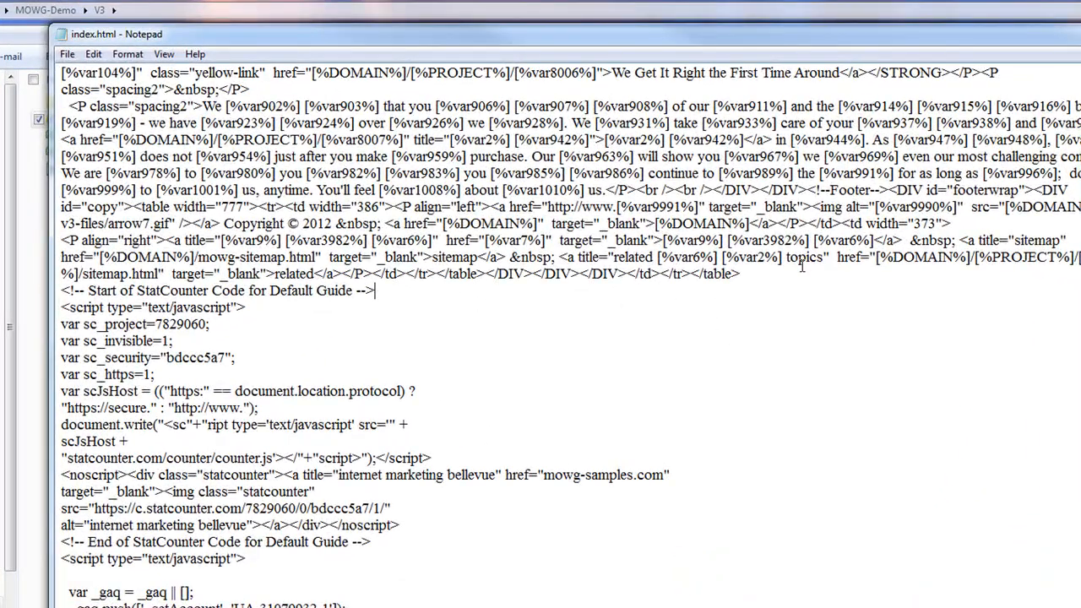
pyautogui.moveTo(874, 241); pyautogui.dragTo(663, 240)
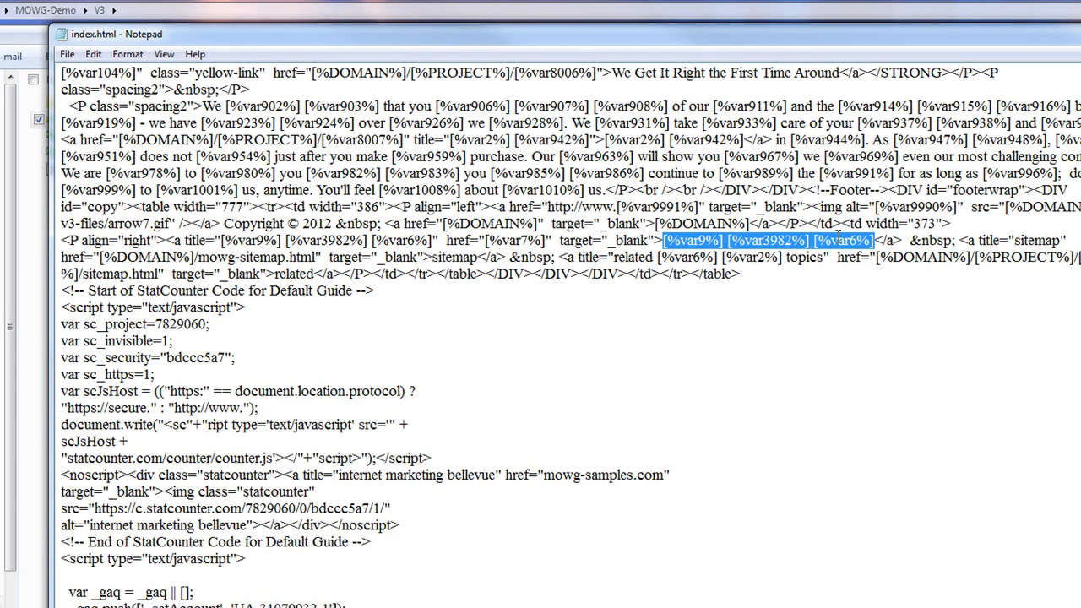
pyautogui.click(692, 313)
pyautogui.click(785, 242)
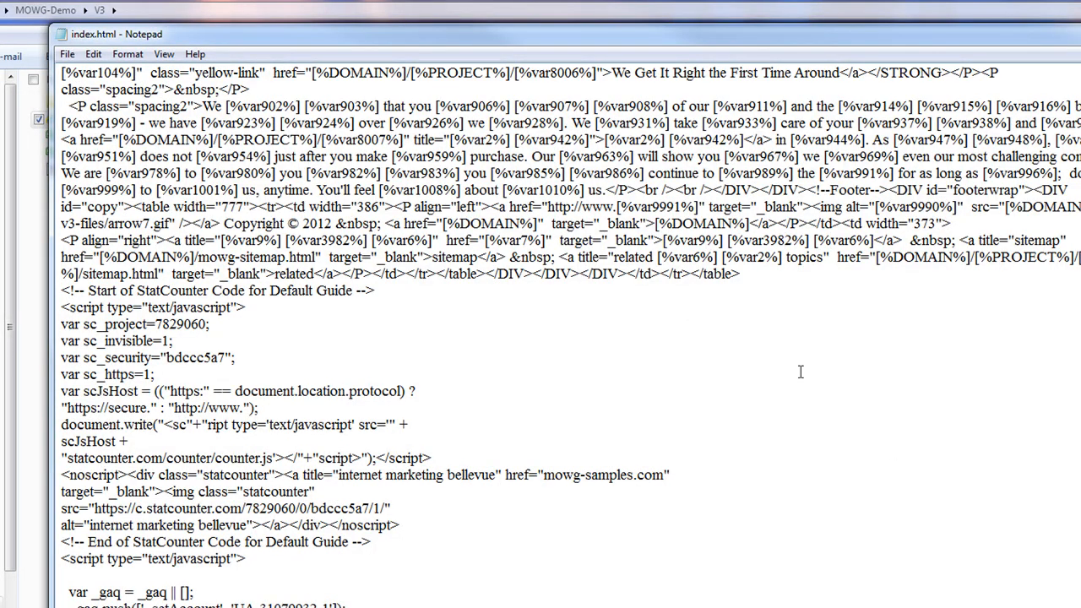
pyautogui.click(440, 306)
# Put the footer link on its own line, separated by blank lines from the right-aligned paragraph tag and the sitemap link.
pyautogui.click(167, 240)
pyautogui.press('Return')
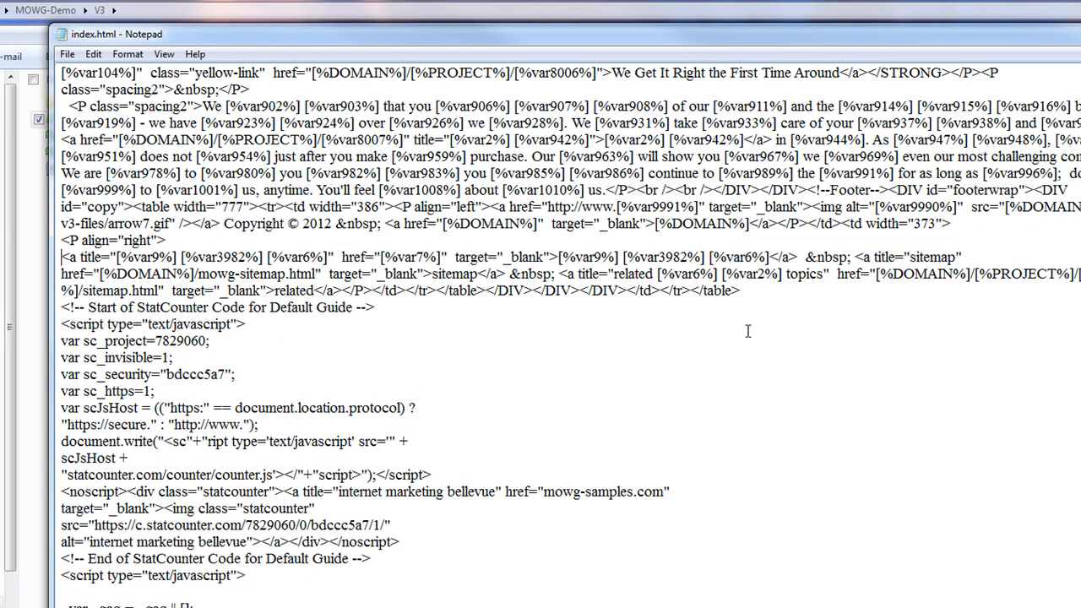
pyautogui.click(800, 256)
pyautogui.press('Return')
pyautogui.press('Return')
pyautogui.press('Return')
pyautogui.click(180, 239)
pyautogui.press('Return')
pyautogui.press('Return')
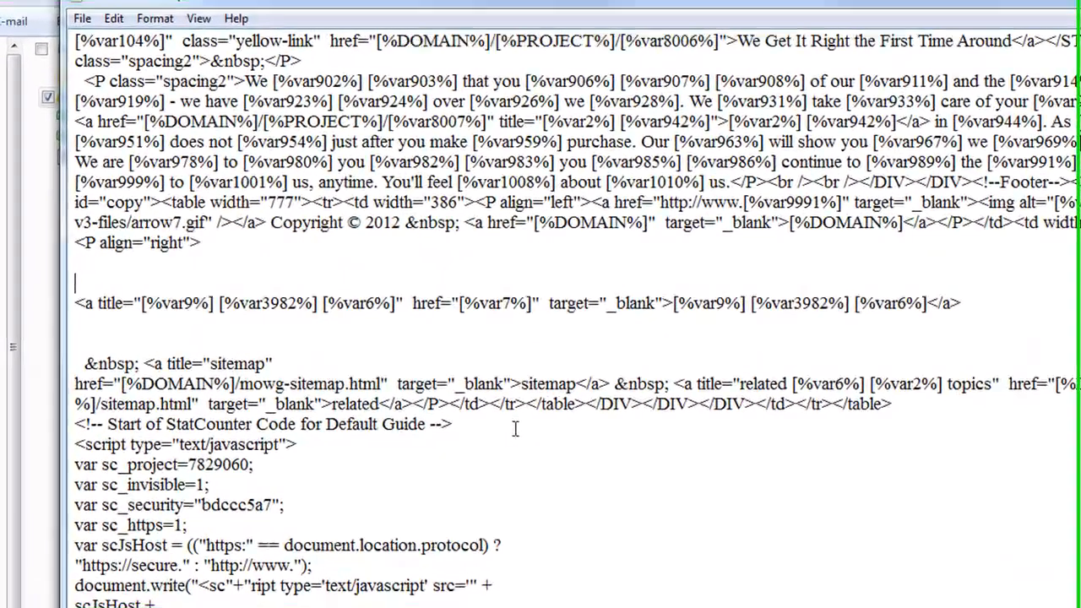
pyautogui.click(230, 242)
pyautogui.press('BackSpace')
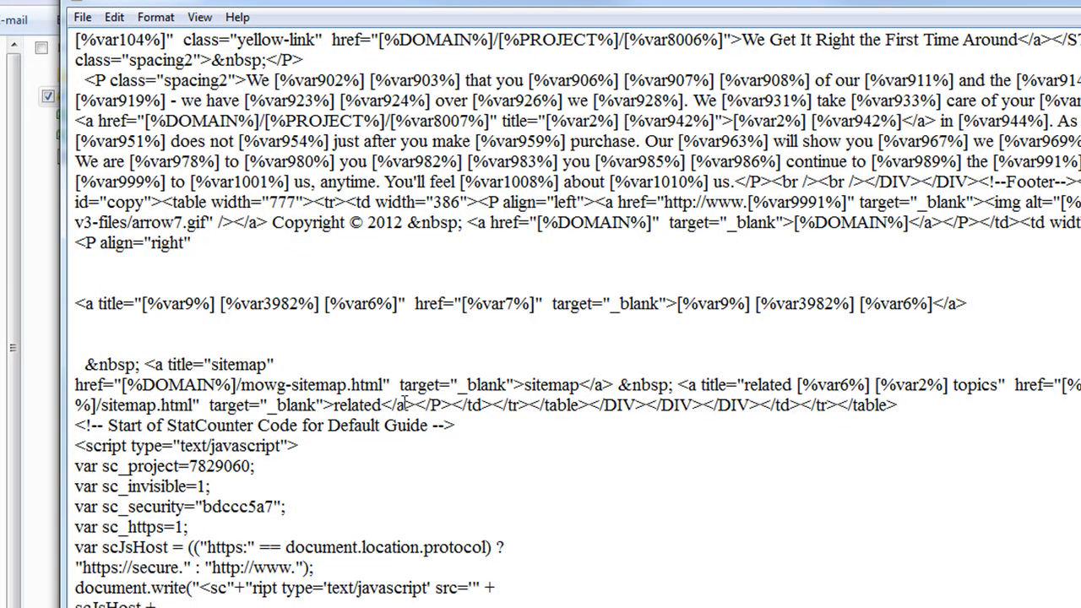
pyautogui.write('>')
# Add rel="nofollow" to the footer link just before its title attribute.
pyautogui.click(92, 328)
pyautogui.click(93, 306)
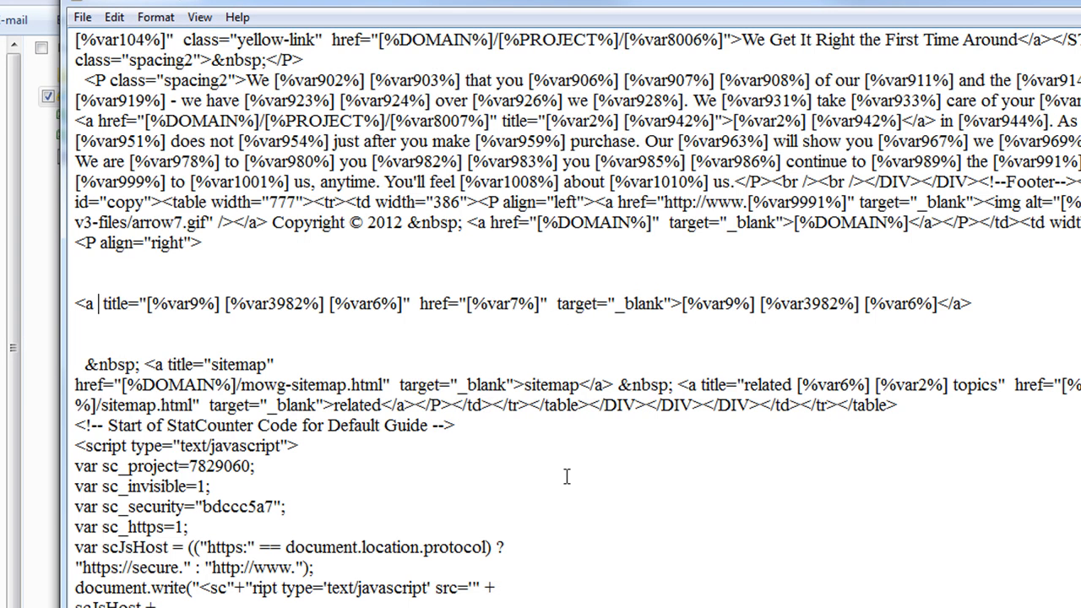
pyautogui.write('rel')
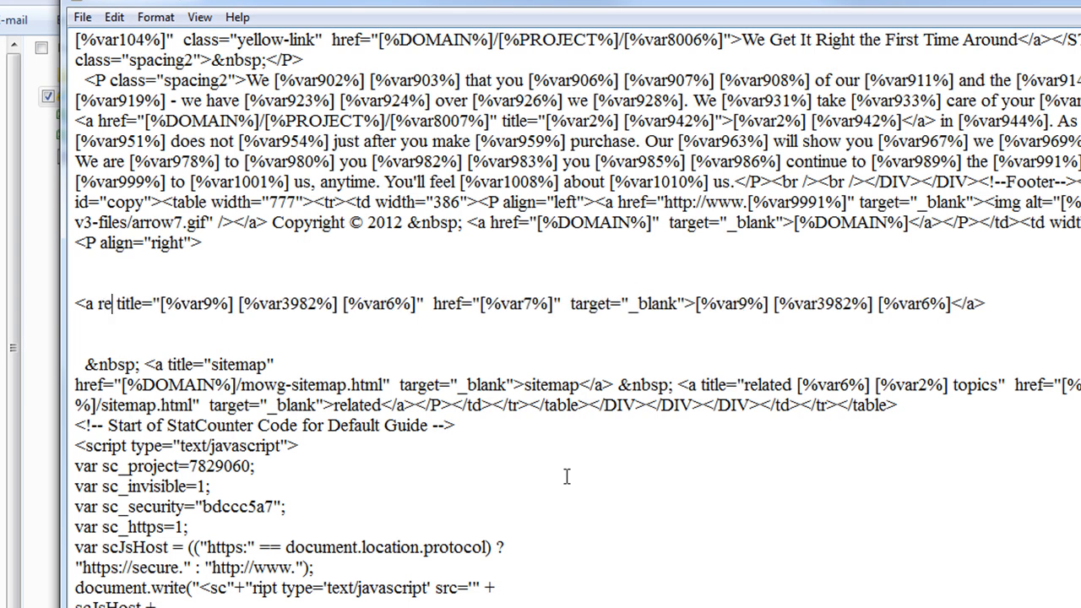
pyautogui.write('="nofo')
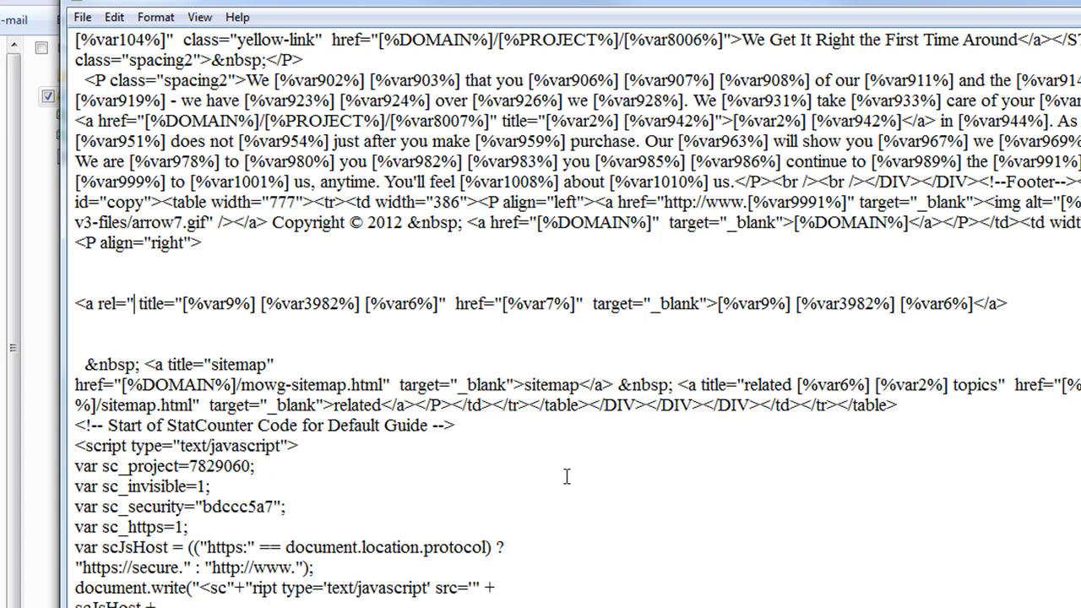
pyautogui.write('llow"')
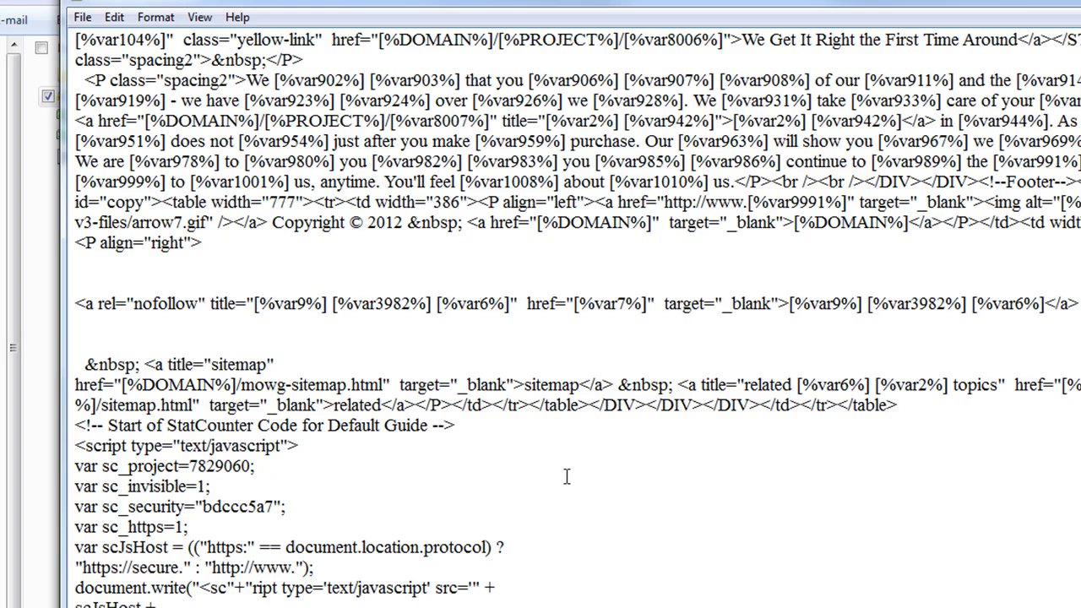
pyautogui.click(248, 328)
# Delete the rel="nofollow" attribute from the footer link and undo the deletion.
pyautogui.moveTo(208, 305); pyautogui.dragTo(99, 306)
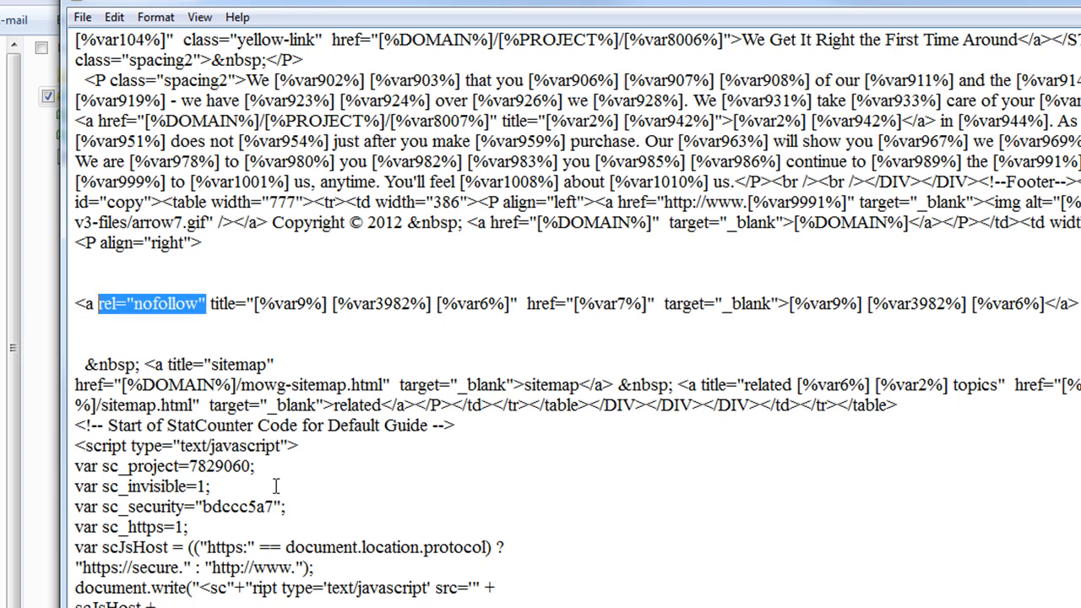
pyautogui.press('BackSpace')
pyautogui.press('BackSpace')
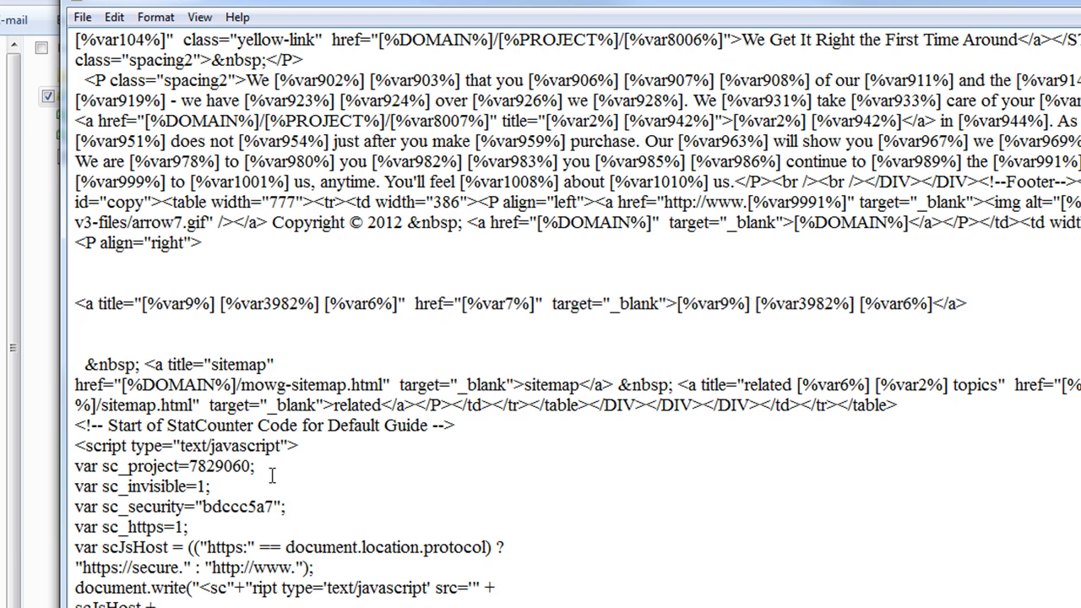
pyautogui.click(114, 16)
pyautogui.click(141, 41)
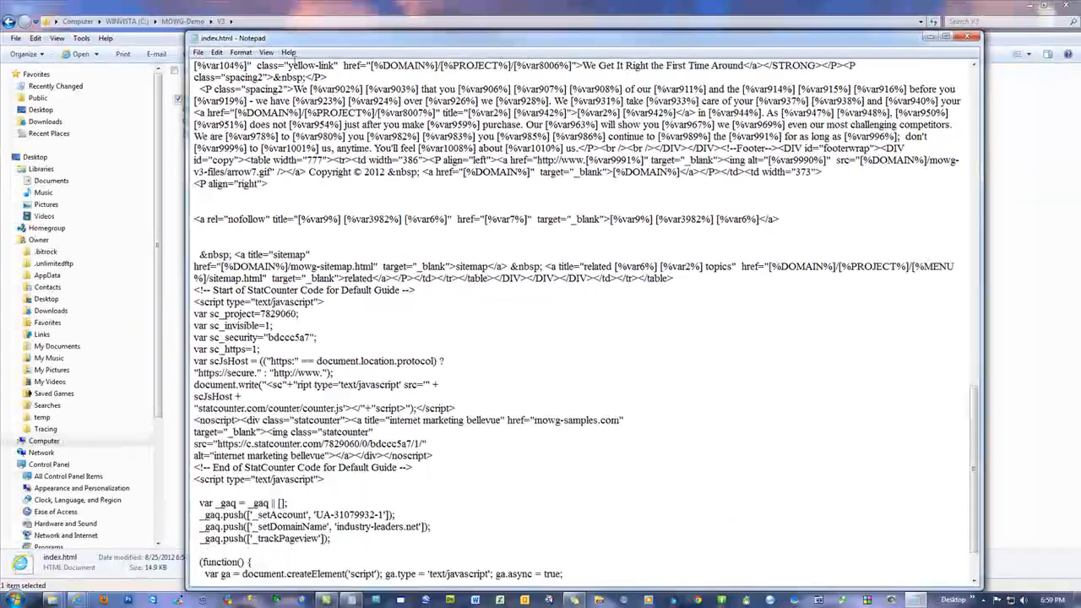
# Open vars.csv from the V3 folder in Excel and search it for 3981.
pyautogui.moveTo(299, 41); pyautogui.dragTo(906, 83)
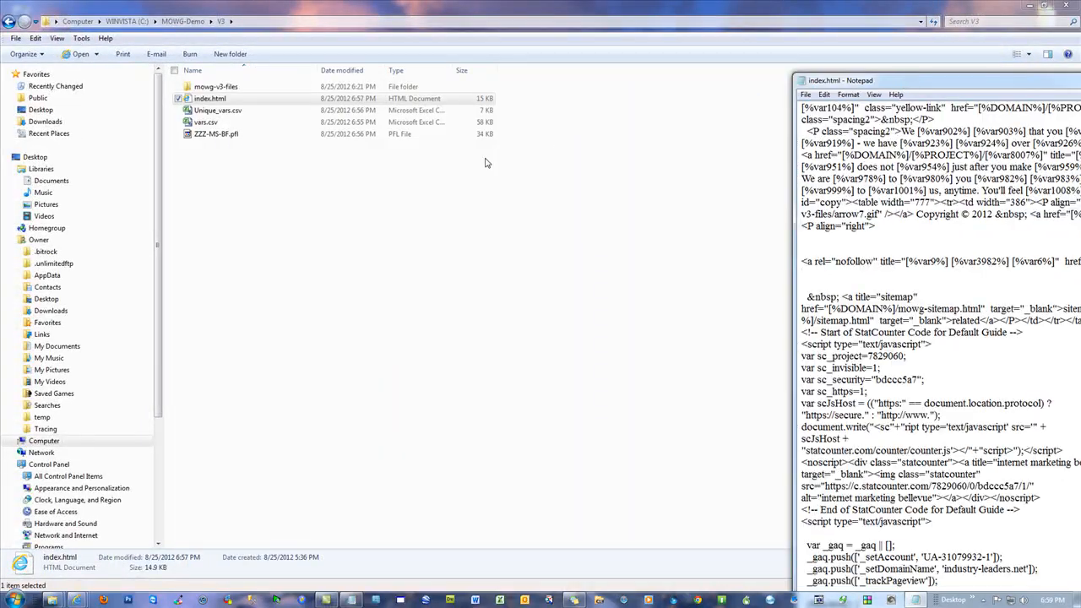
pyautogui.doubleClick(205, 121)
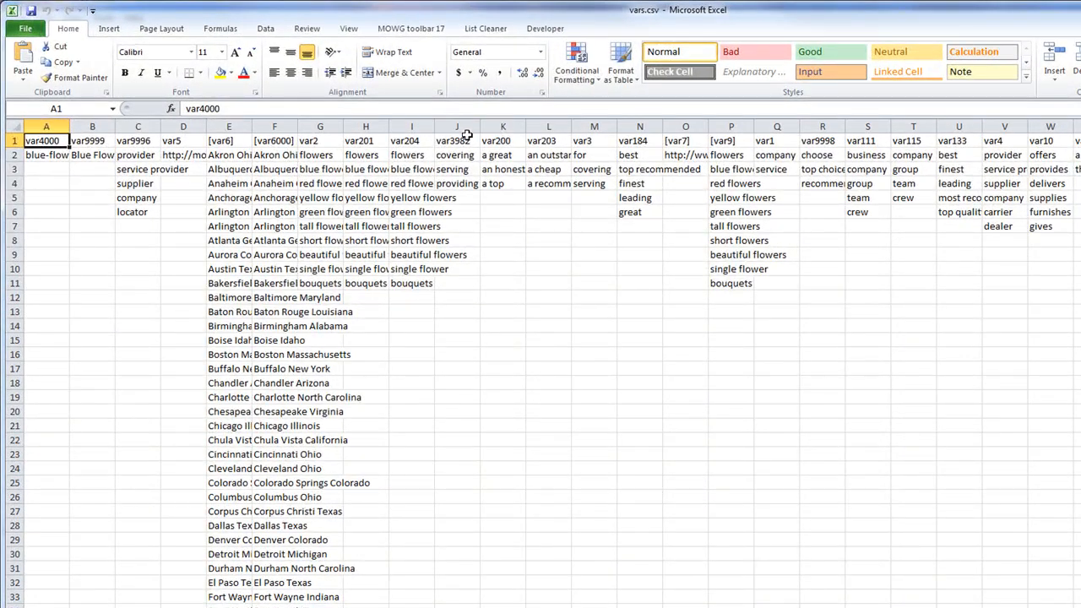
pyautogui.click(557, 341)
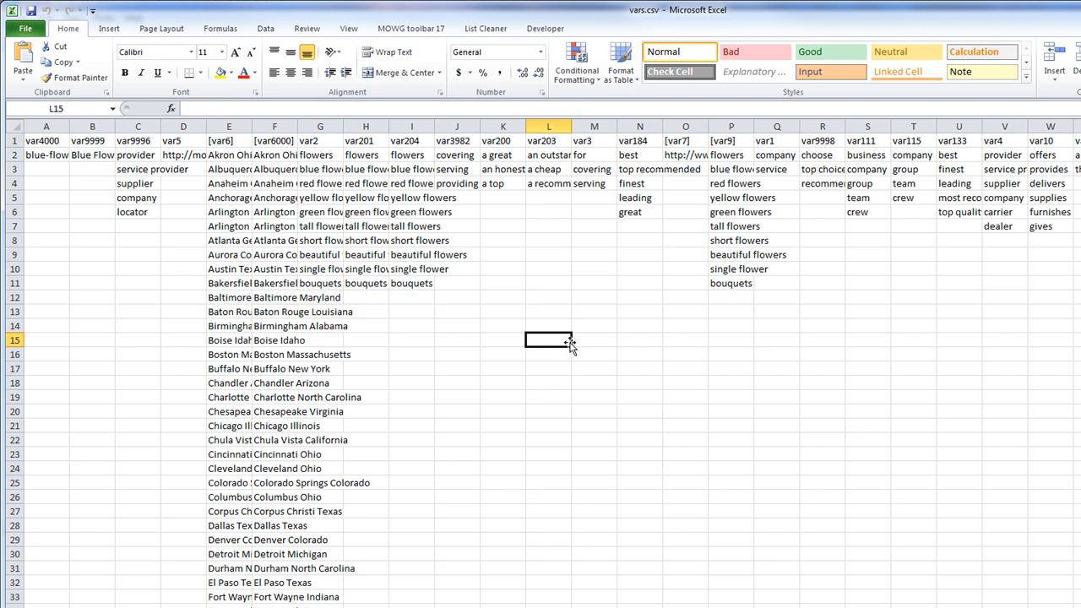
pyautogui.hotkey('ctrl', 'f')
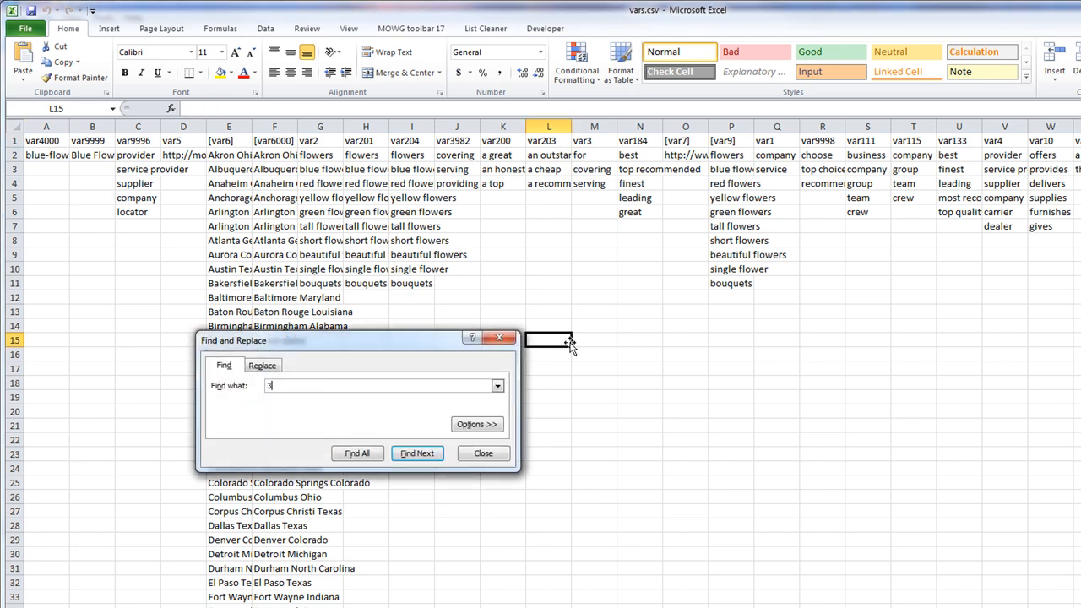
pyautogui.press('Return')
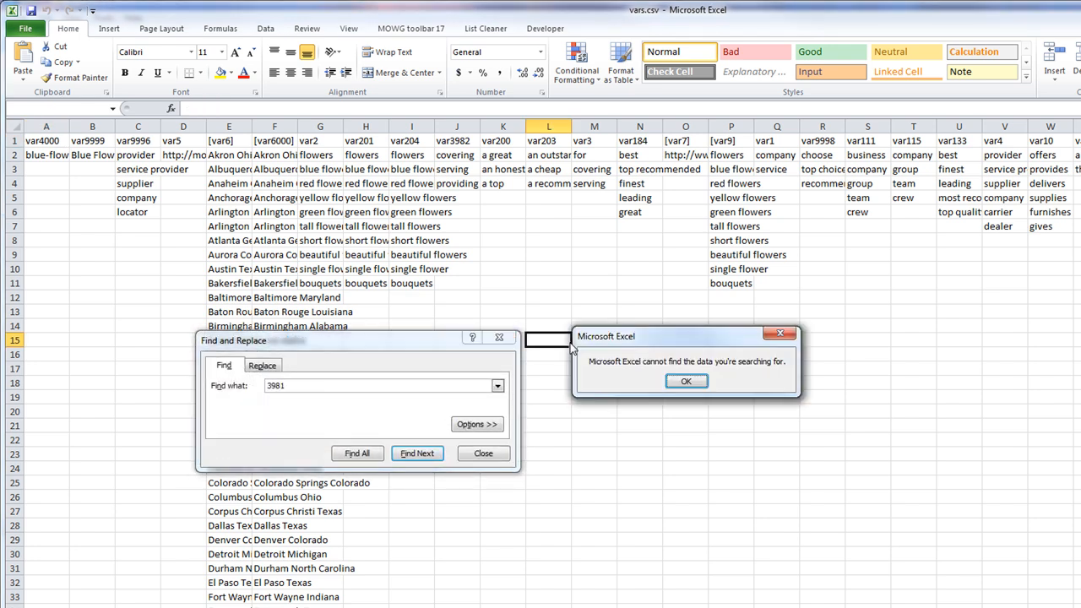
pyautogui.click(686, 380)
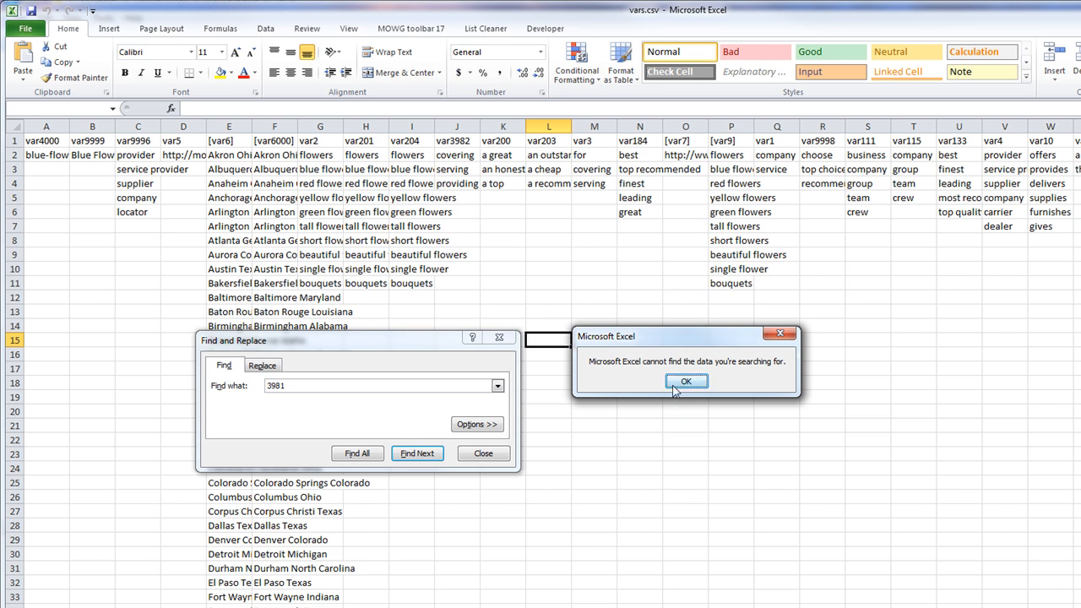
pyautogui.click(498, 339)
# Insert a new column before the var3982 column and give it the heading var3981.
pyautogui.click(455, 140)
pyautogui.click(456, 126)
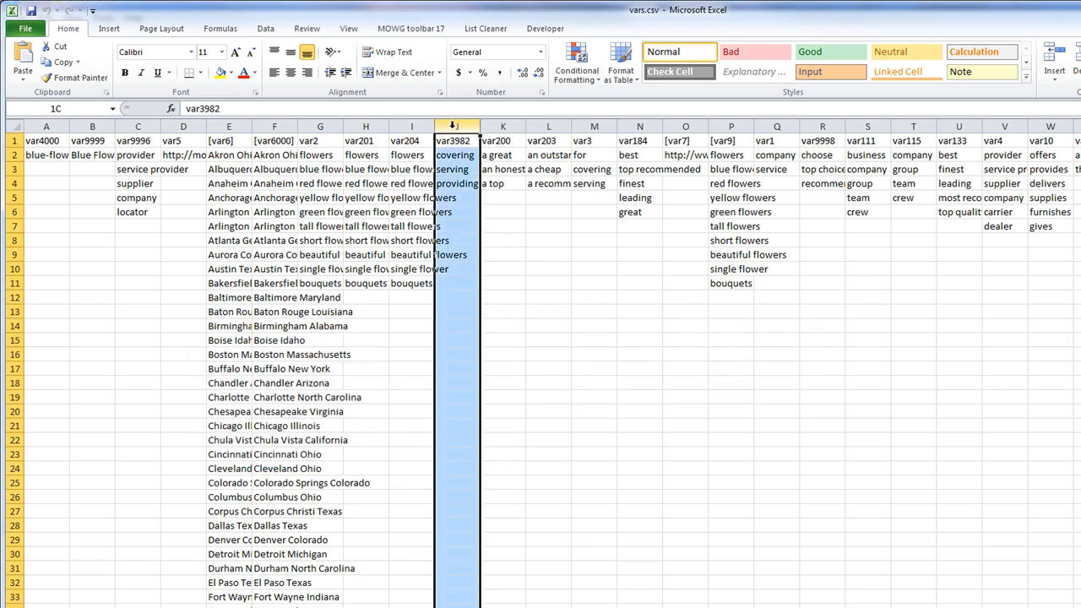
pyautogui.rightClick(453, 158)
pyautogui.click(494, 248)
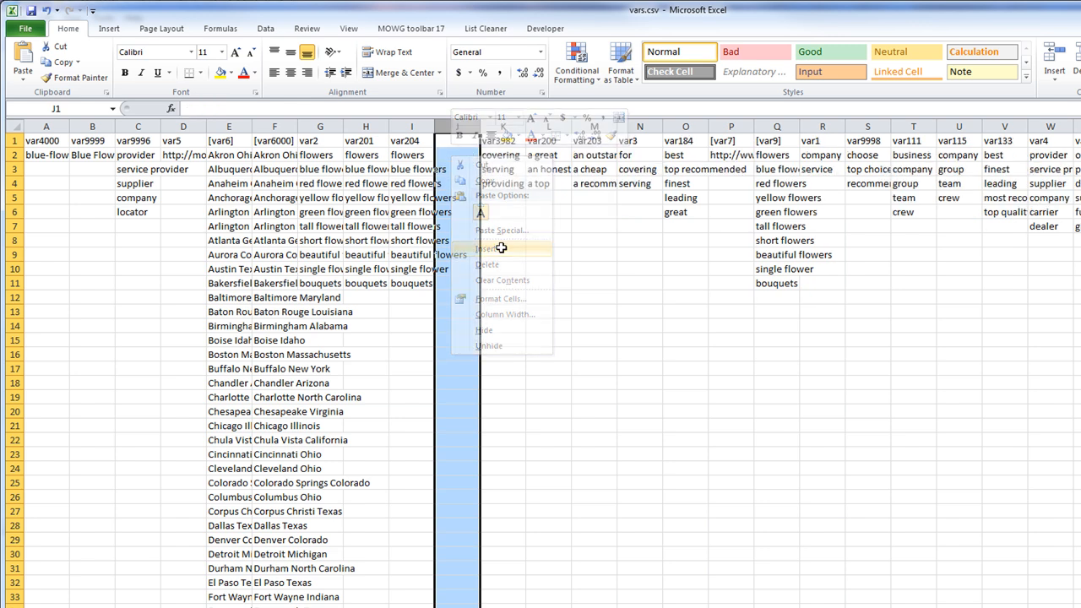
pyautogui.click(466, 145)
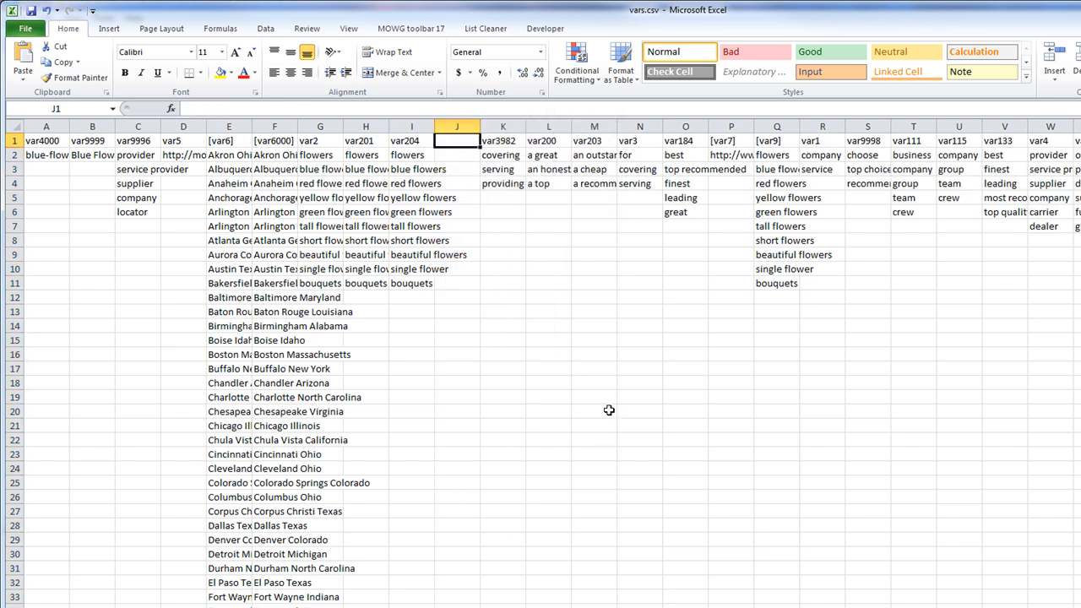
pyautogui.write('var3981')
pyautogui.click(752, 380)
# Copy <a rel="nofollow" with its trailing space from the index.html footer link into the first cell below var3981 in vars.csv.
pyautogui.click(452, 152)
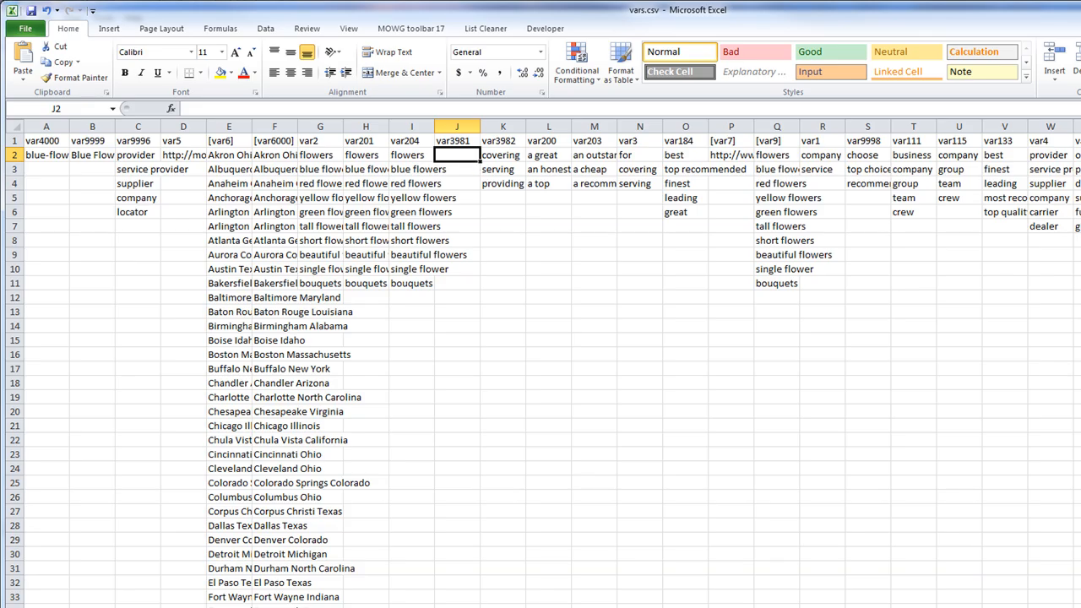
pyautogui.hotkey('alt', 'Tab')
pyautogui.moveTo(1074, 75); pyautogui.dragTo(997, 48)
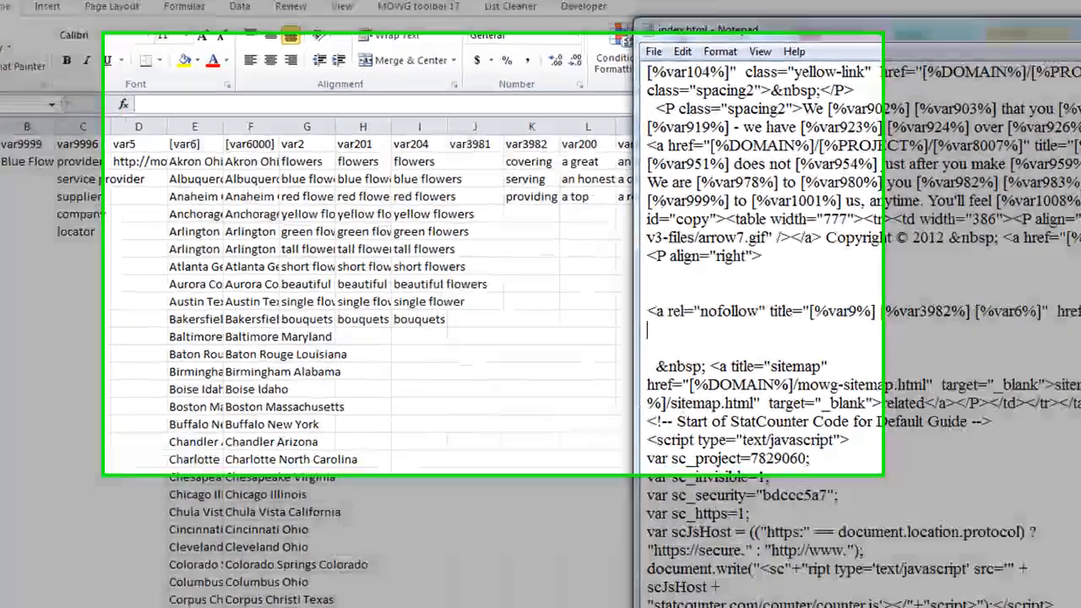
pyautogui.click(925, 384)
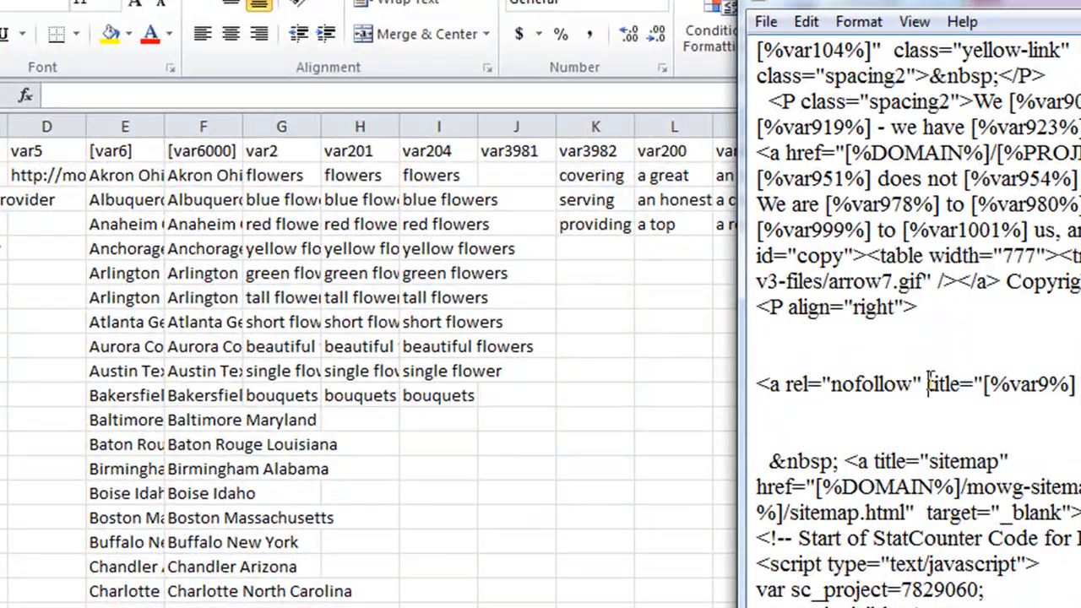
pyautogui.moveTo(924, 384); pyautogui.dragTo(757, 386)
pyautogui.hotkey('ctrl', 'c')
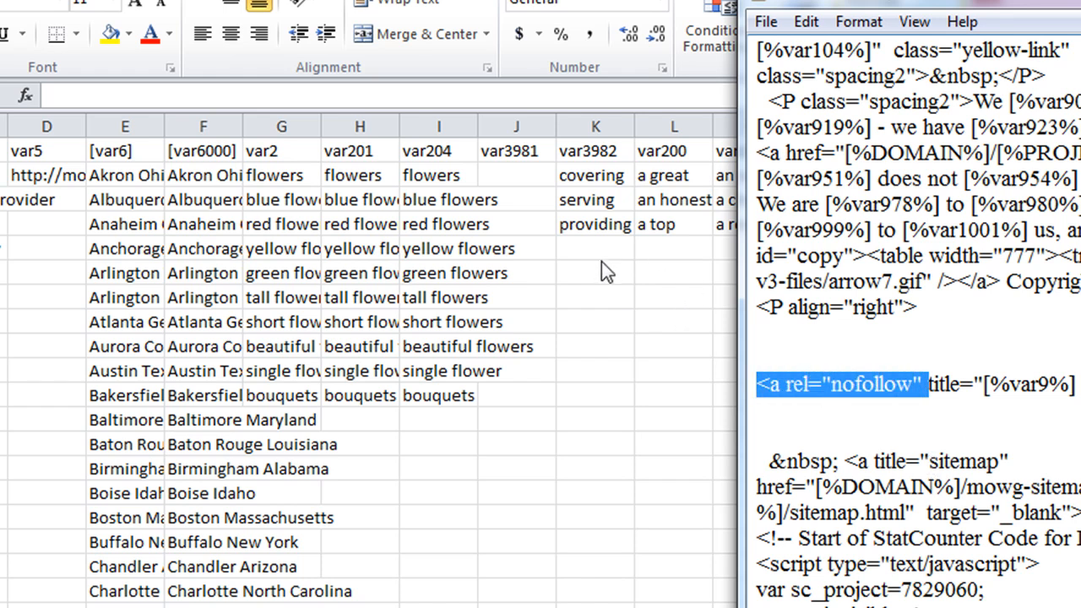
pyautogui.click(511, 173)
pyautogui.hotkey('ctrl', 'v')
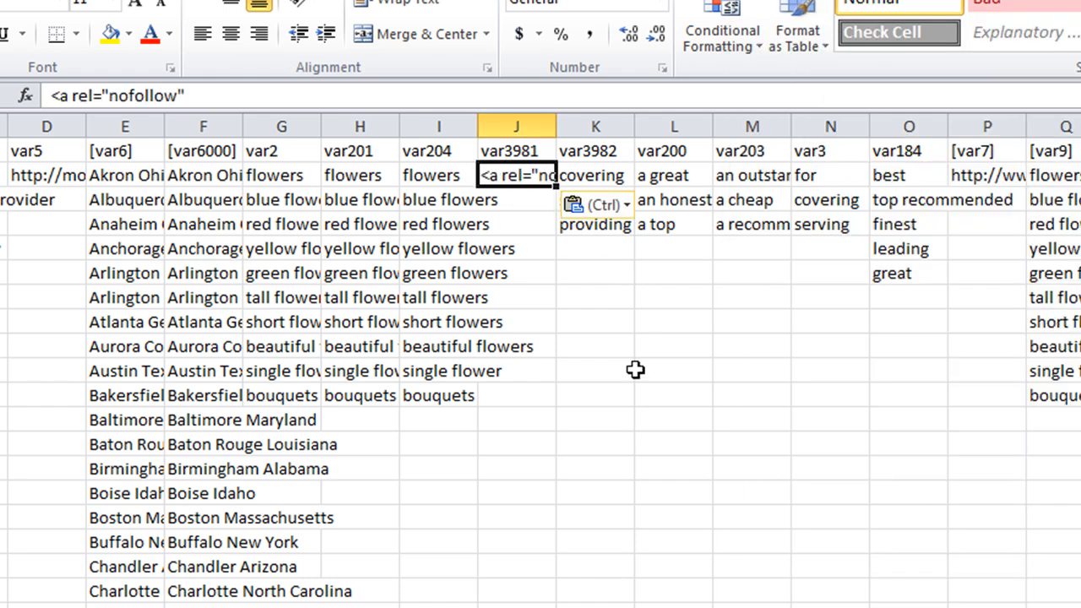
pyautogui.click(281, 100)
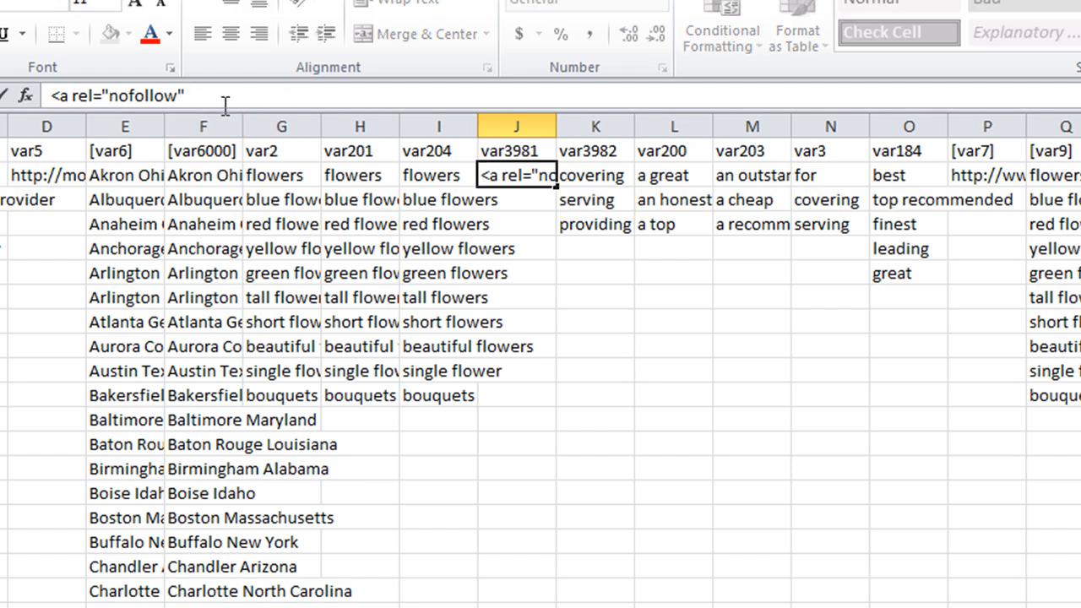
# Enter <a followed by a space as the second value in the var3981 column.
pyautogui.click(522, 218)
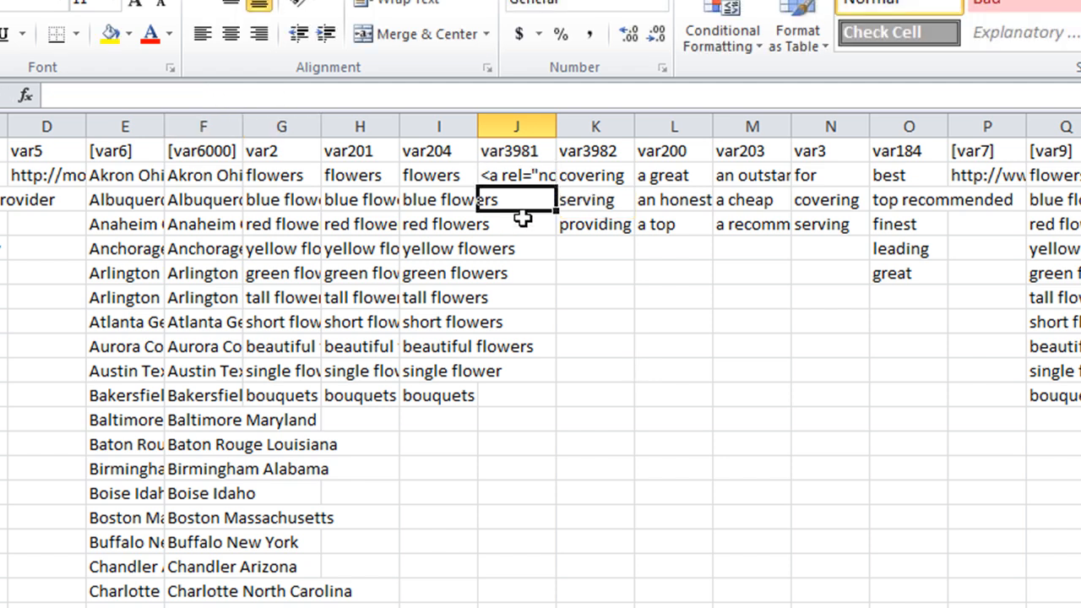
pyautogui.write('<a rel="nofollow')
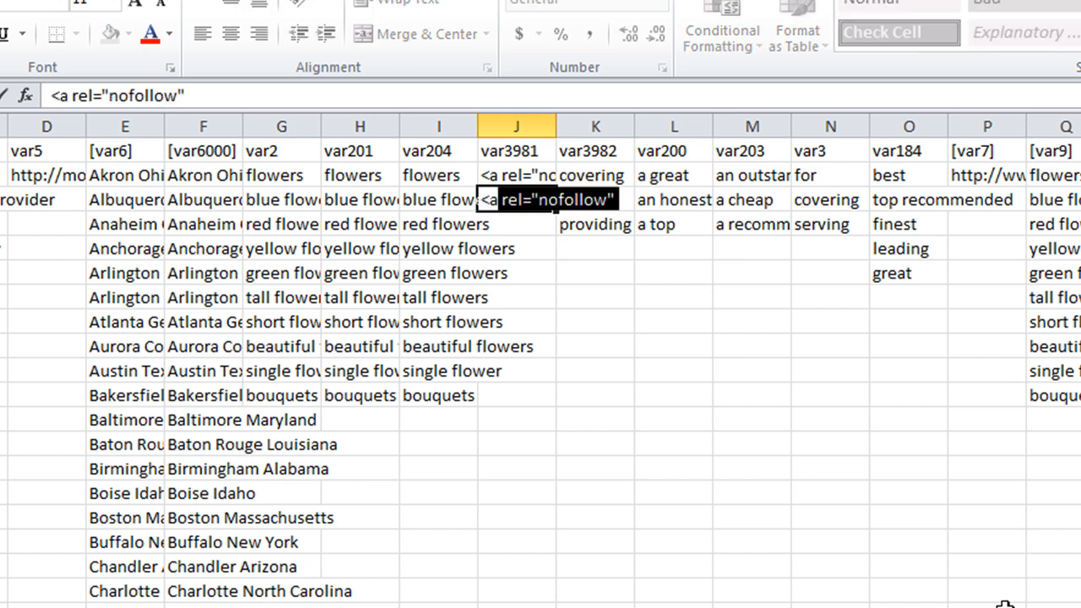
pyautogui.press('BackSpace')
pyautogui.press('BackSpace')
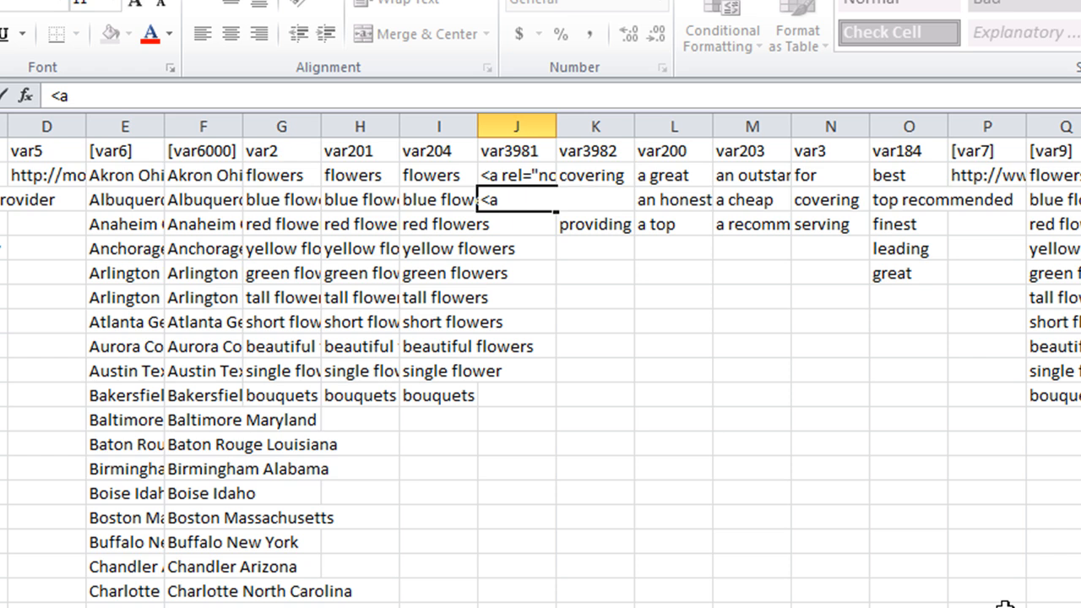
pyautogui.click(6, 95)
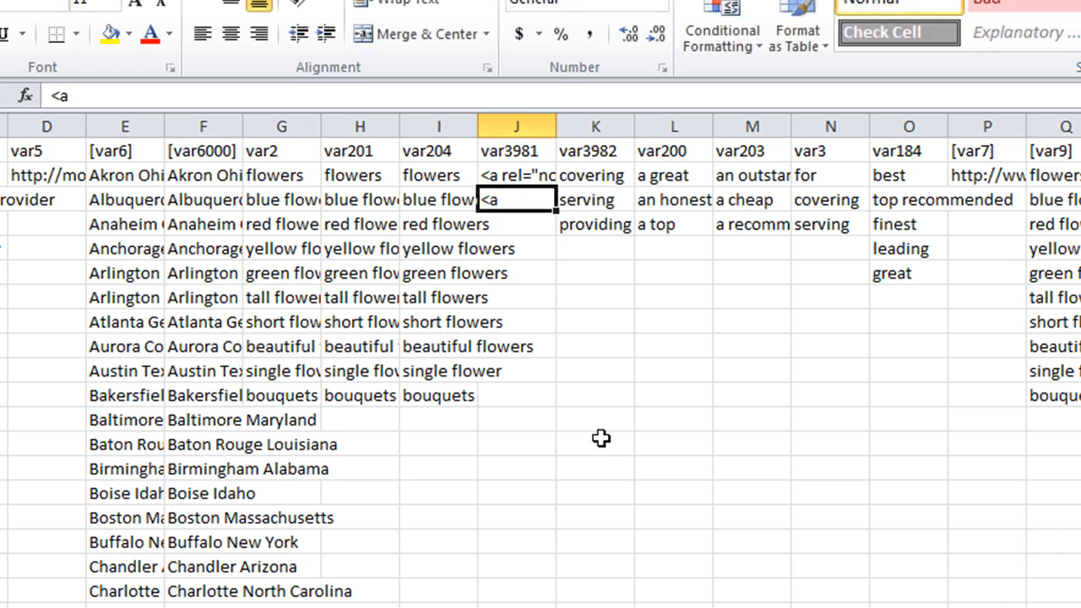
pyautogui.doubleClick(535, 199)
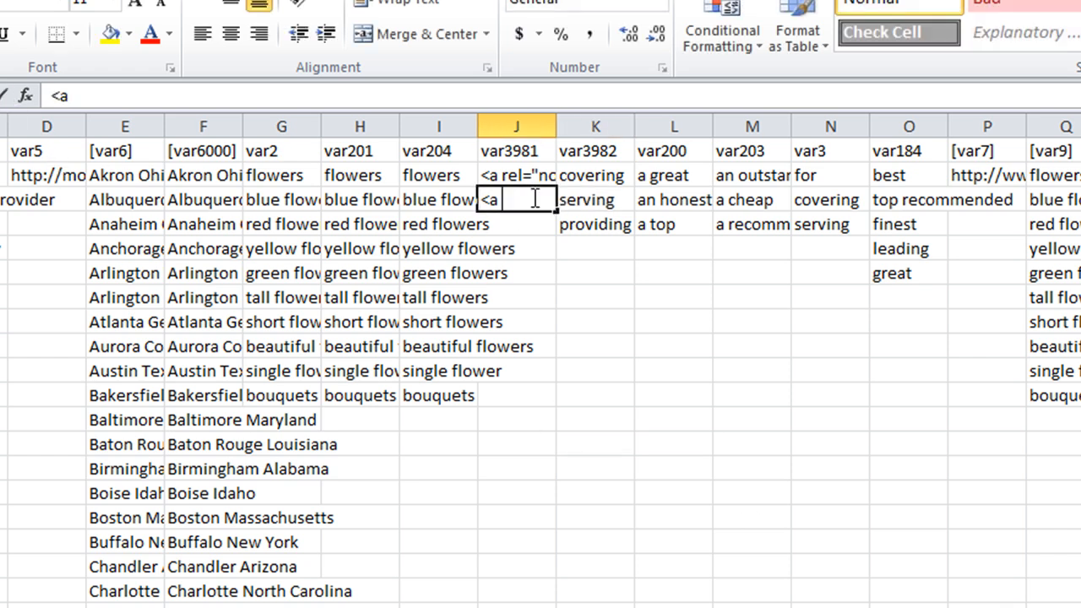
pyautogui.click(527, 219)
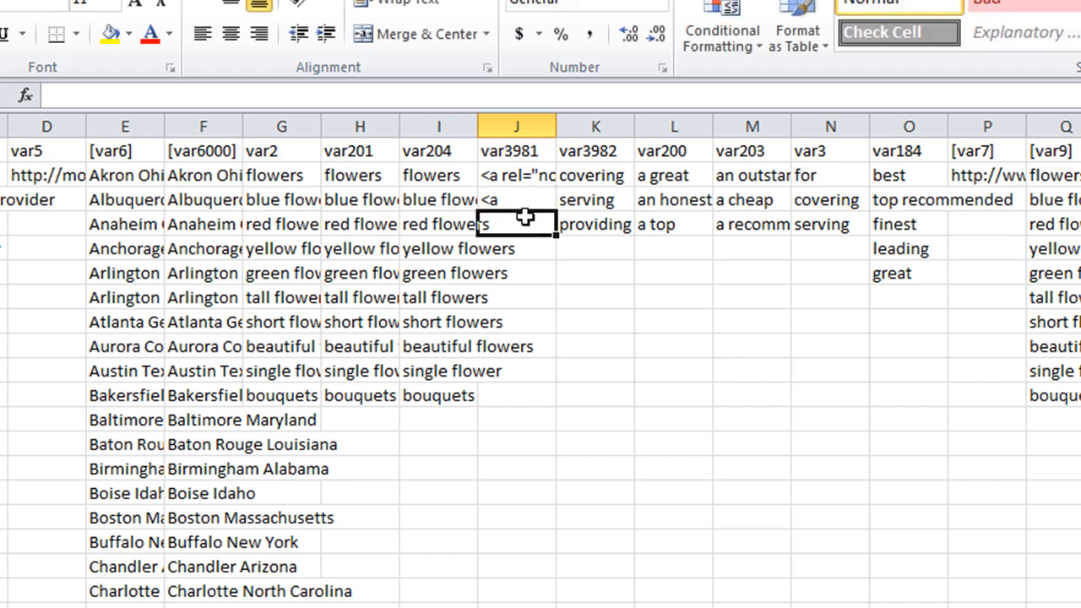
# Check the end of the first var3981 value for a trailing space and save vars.csv, keeping the CSV format.
pyautogui.click(535, 177)
pyautogui.click(293, 91)
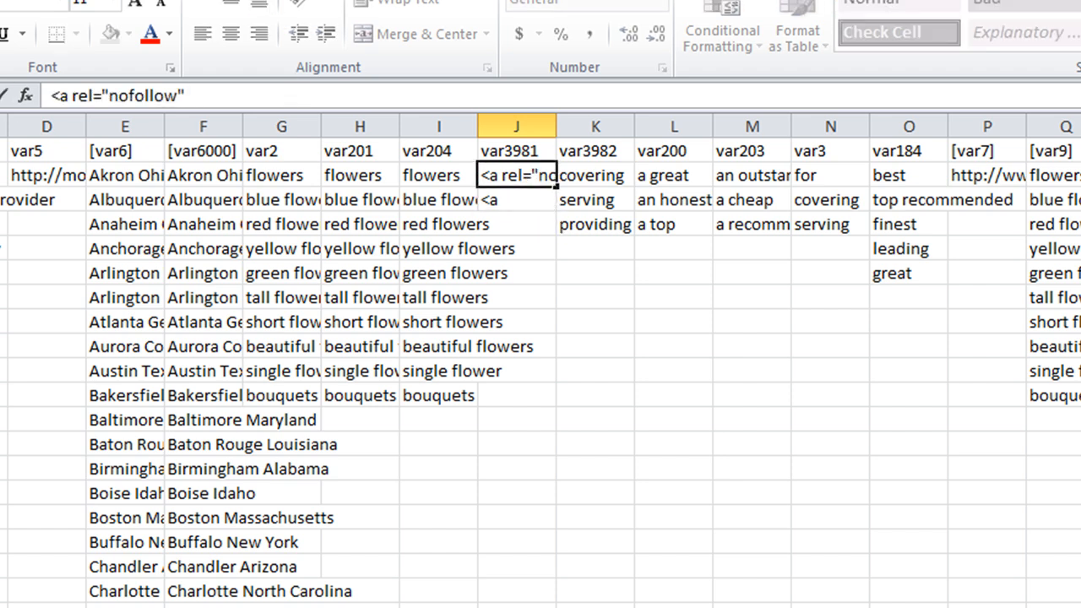
pyautogui.press('Escape')
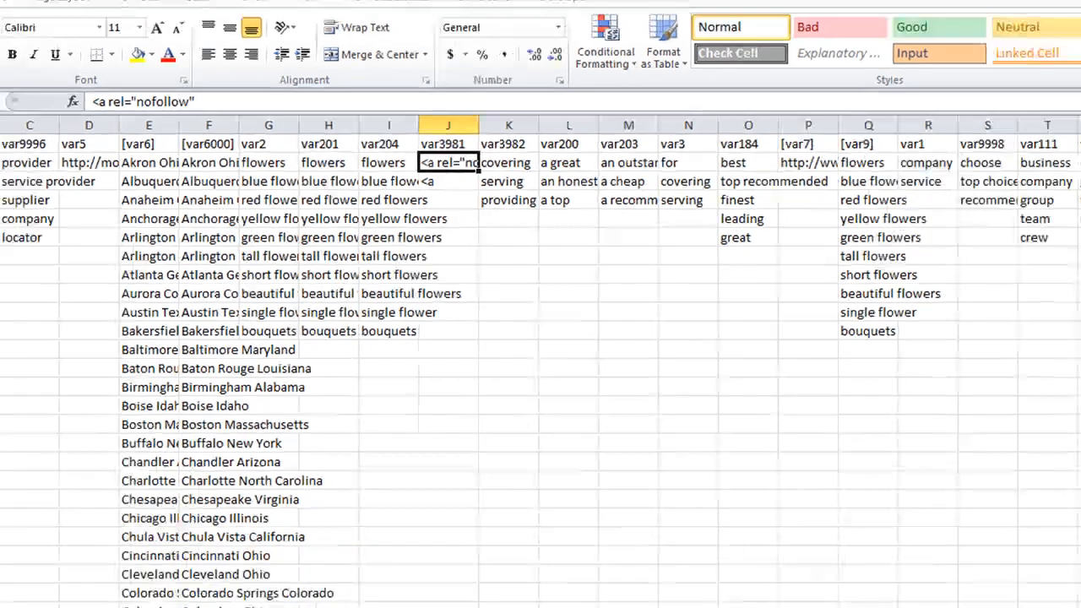
pyautogui.hotkey('ctrl', 's')
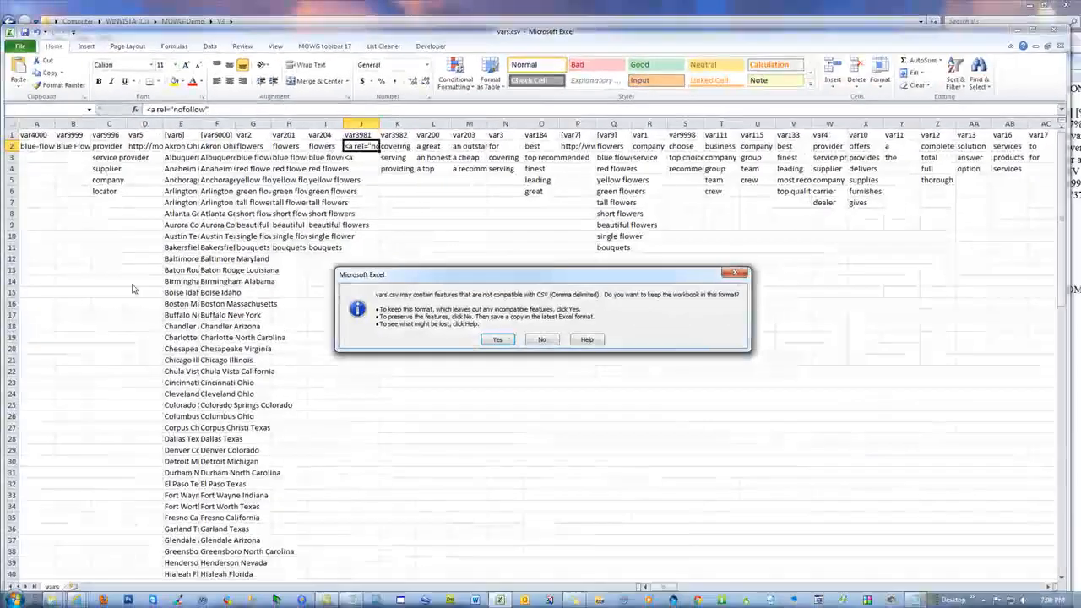
pyautogui.click(498, 339)
# Delete rel="nofollow" and the surplus spaces from the footer link in index.html.
pyautogui.moveTo(1075, 54); pyautogui.dragTo(605, 39)
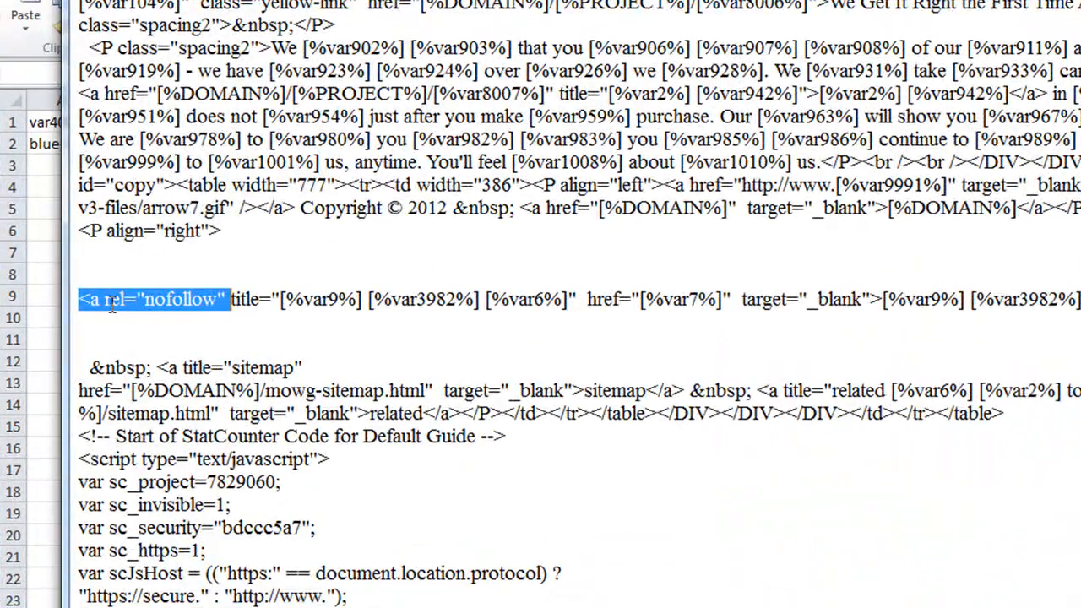
pyautogui.moveTo(110, 301); pyautogui.dragTo(226, 300)
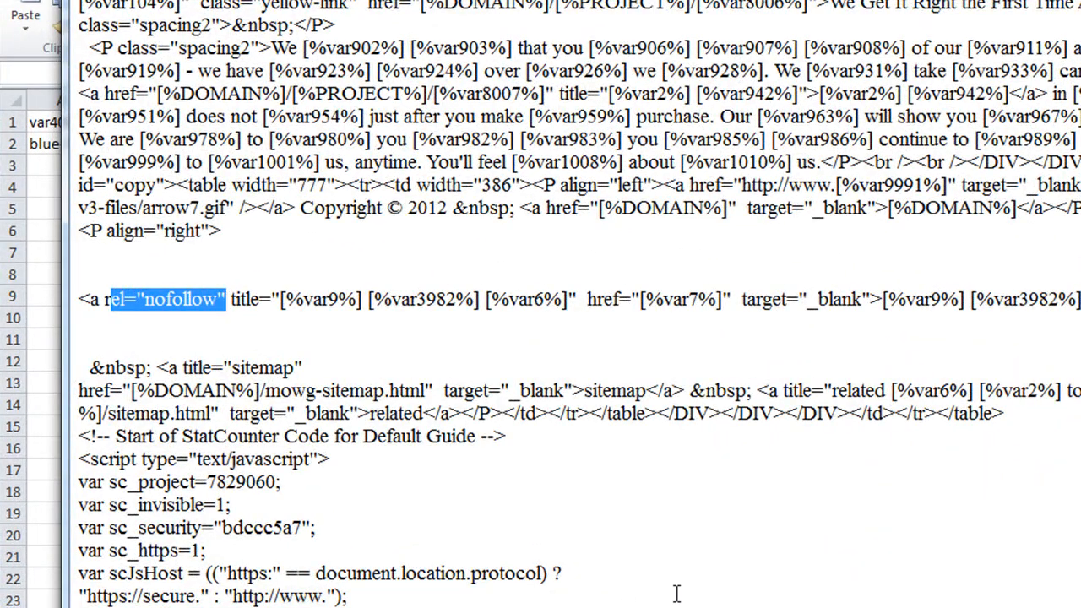
pyautogui.press('BackSpace')
pyautogui.press('BackSpace')
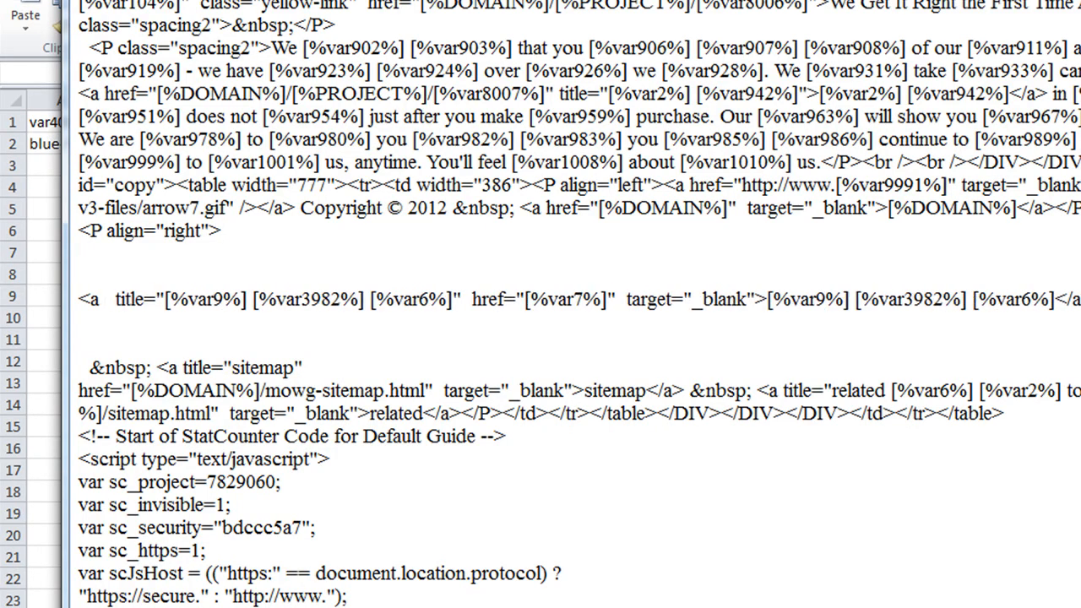
pyautogui.press('BackSpace')
pyautogui.press('BackSpace')
pyautogui.press('BackSpace')
pyautogui.press('BackSpace')
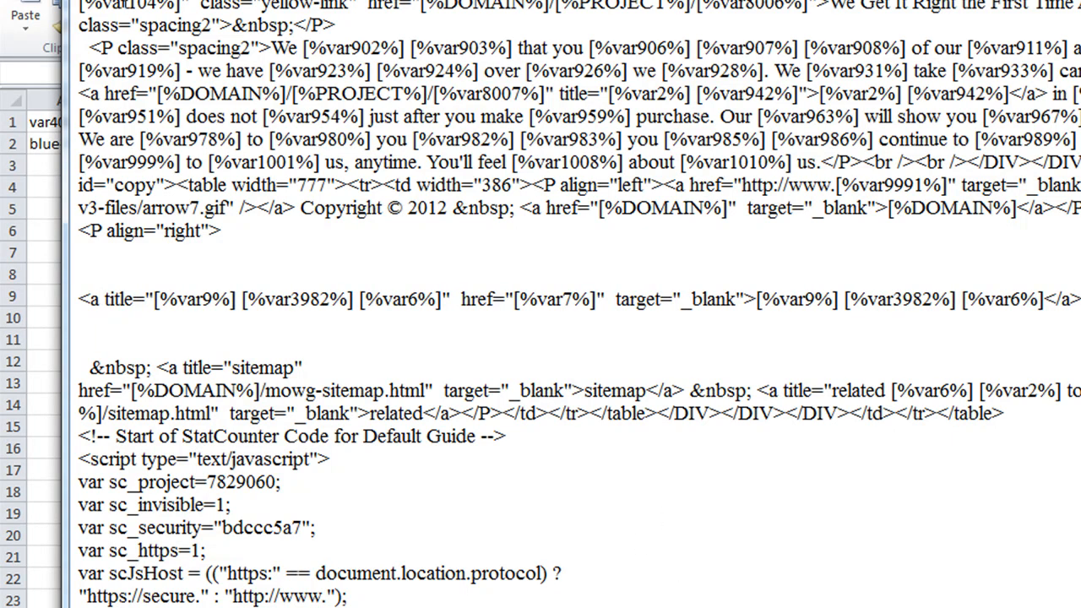
# Retype rel="nofollow" in the footer link, leaving a single space before its title attribute.
pyautogui.click(127, 2)
pyautogui.moveTo(179, 3)
pyautogui.moveTo(127, 2)
pyautogui.click(169, 4)
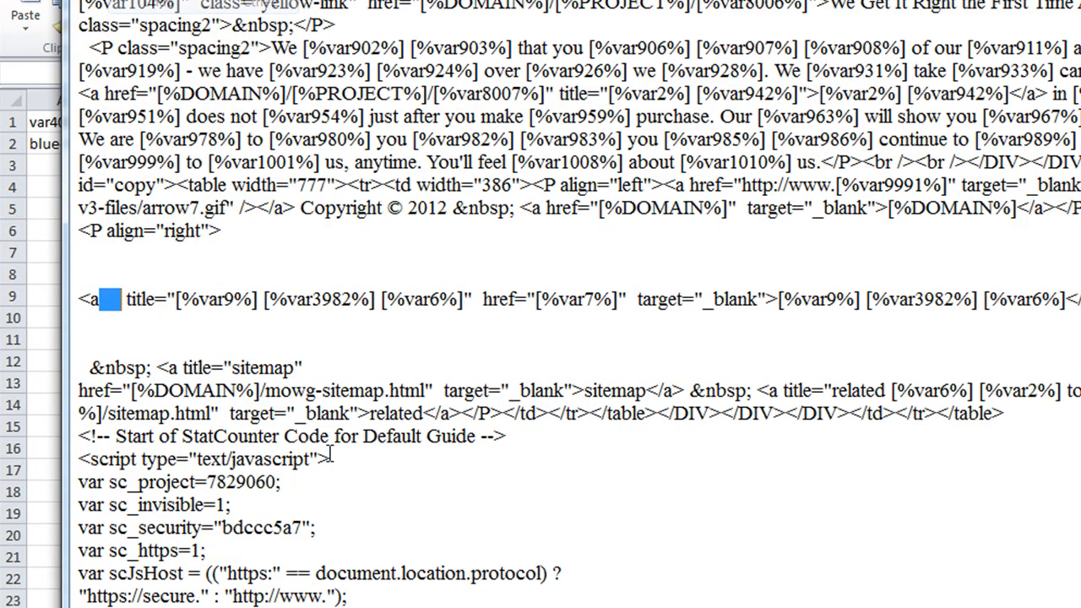
pyautogui.click(127, 3)
pyautogui.click(151, 6)
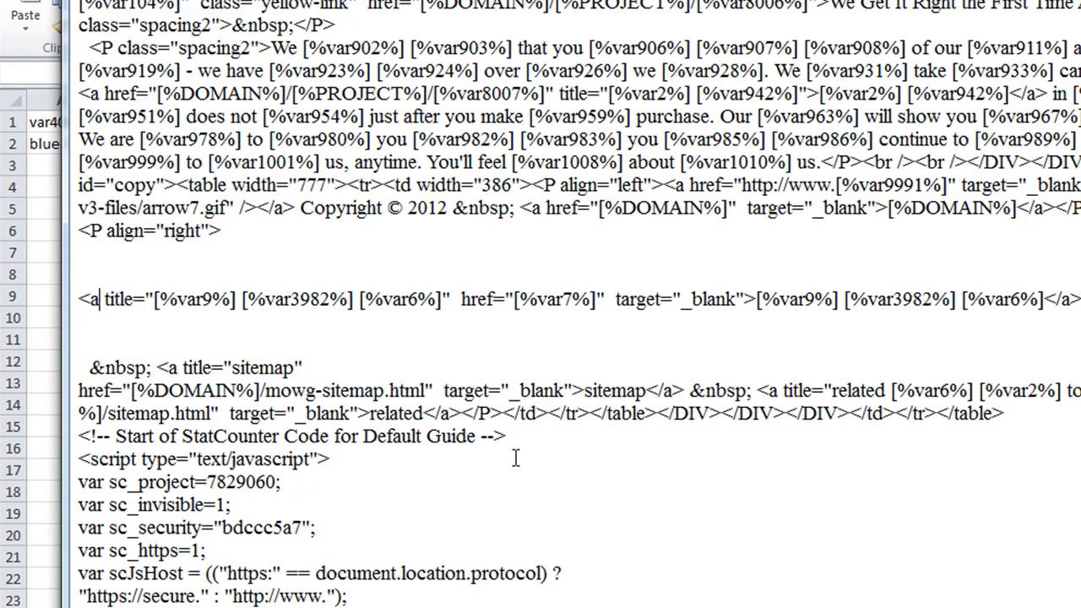
pyautogui.write('rel="n')
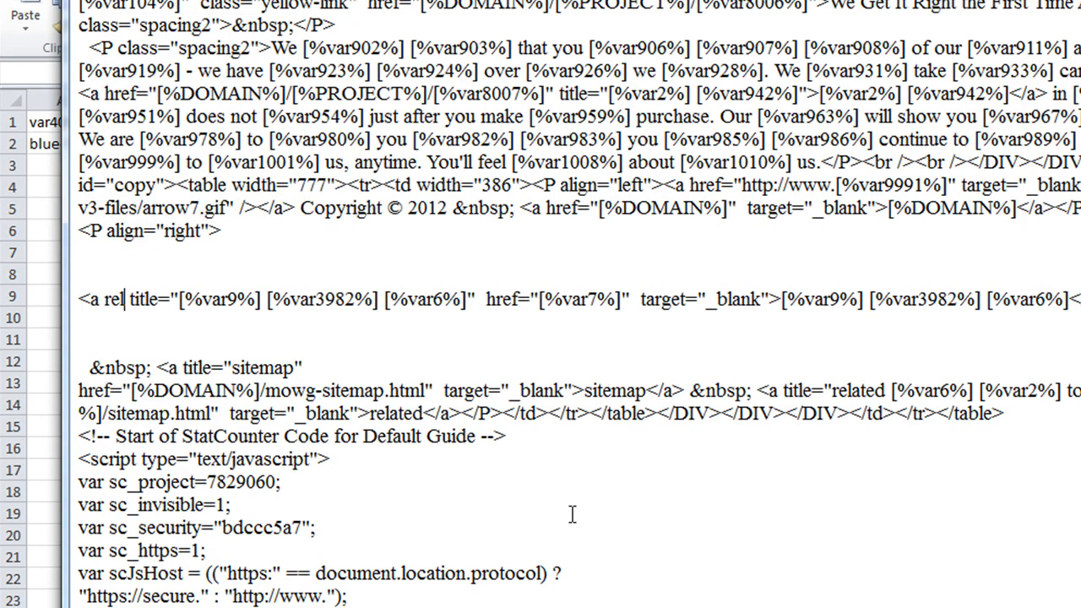
pyautogui.write('ofollow')
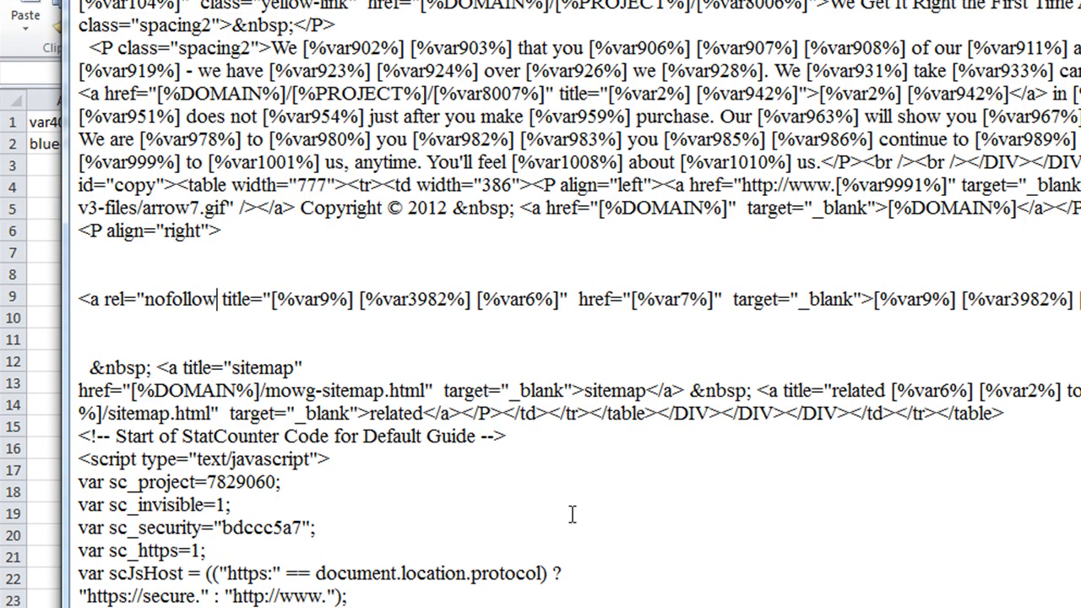
pyautogui.write('"')
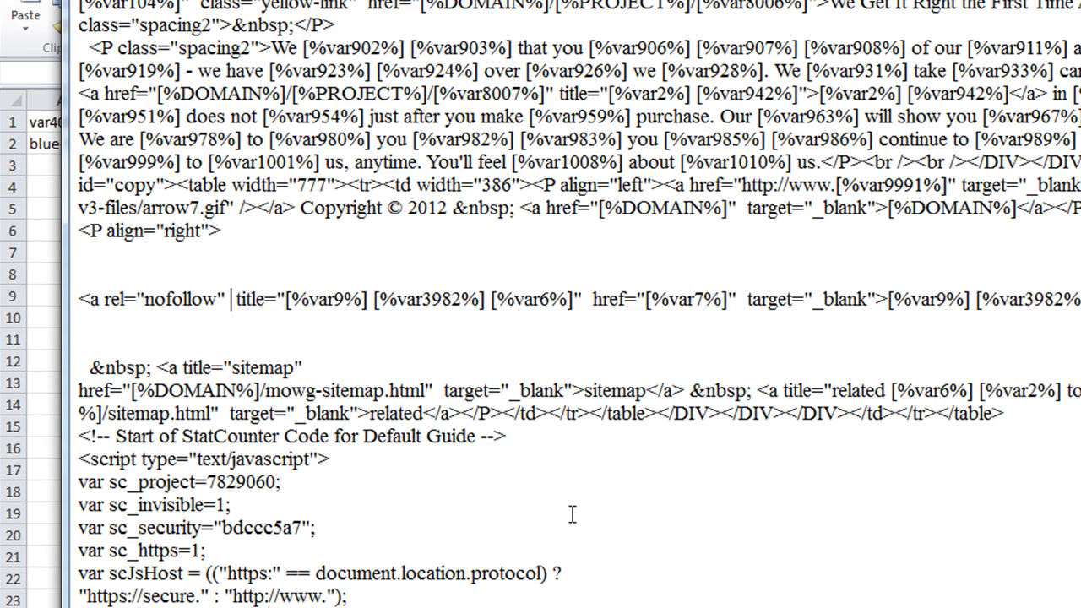
pyautogui.press('BackSpace')
pyautogui.press('BackSpace')
pyautogui.press('BackSpace')
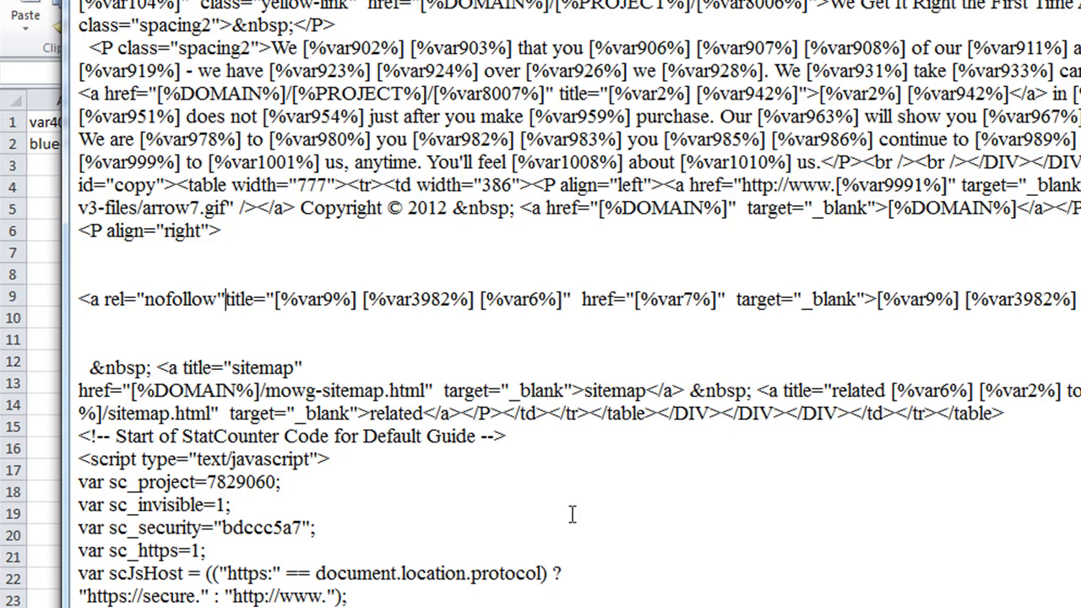
pyautogui.click(225, 300)
pyautogui.click(311, 322)
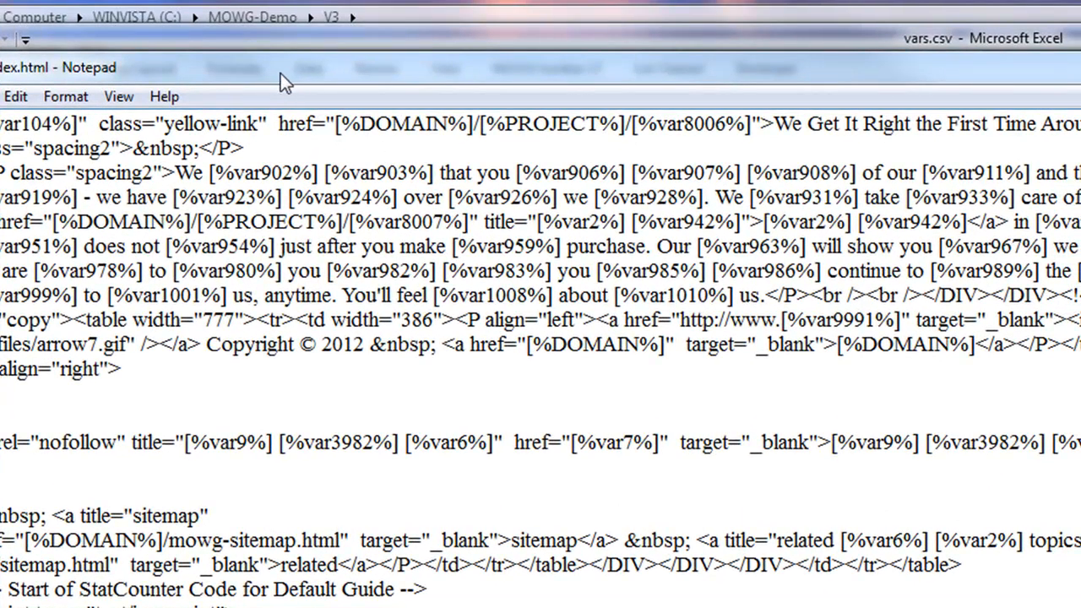
# Inspect the end of the first var3981 value in vars.csv and return to index.html in Notepad.
pyautogui.click(282, 40)
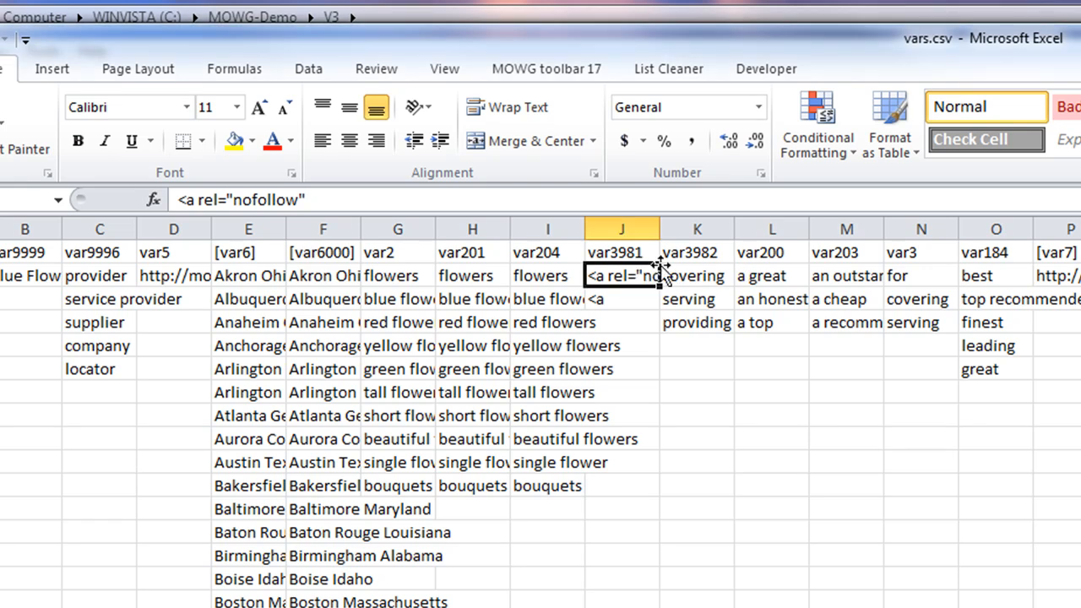
pyautogui.click(345, 200)
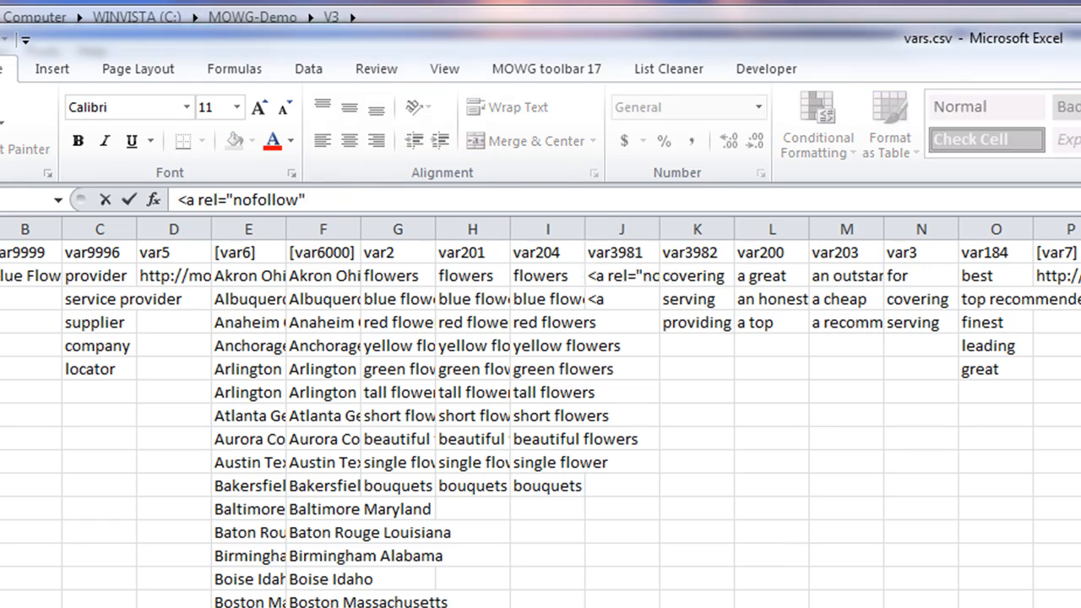
pyautogui.hotkey('alt', 'Tab')
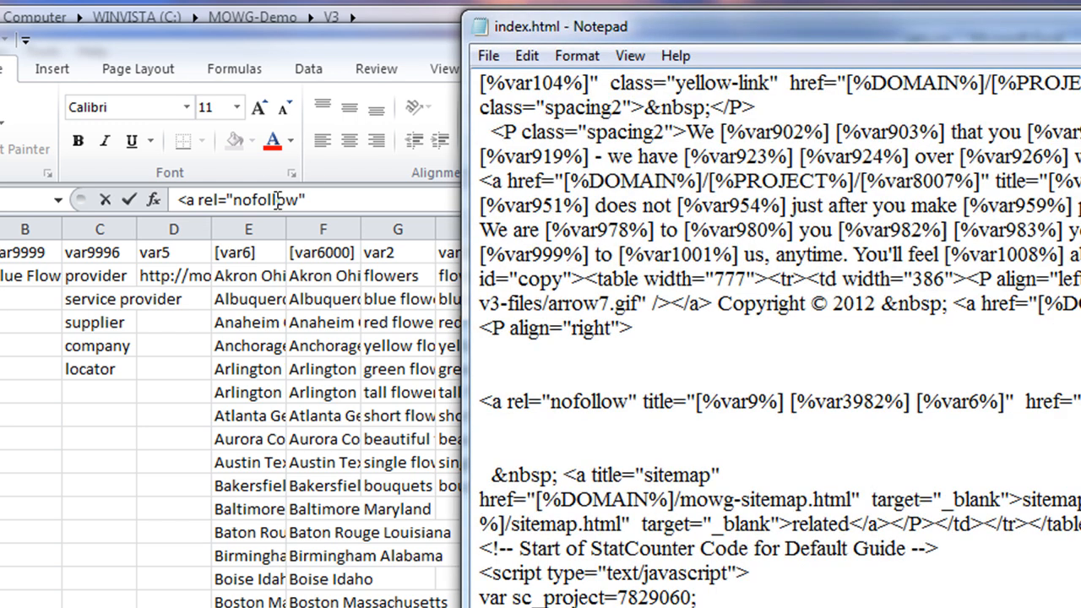
# Replace <a rel="nofollow" in the footer link with [%var3981%] and remove the space before the title attribute.
pyautogui.click(641, 402)
pyautogui.moveTo(641, 401); pyautogui.dragTo(481, 402)
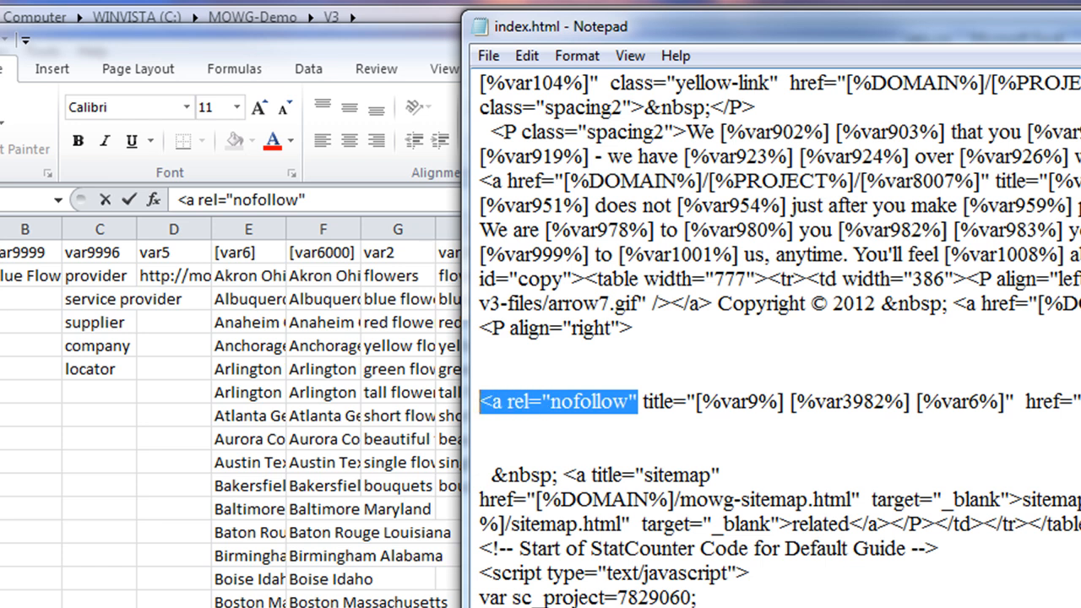
pyautogui.write('[')
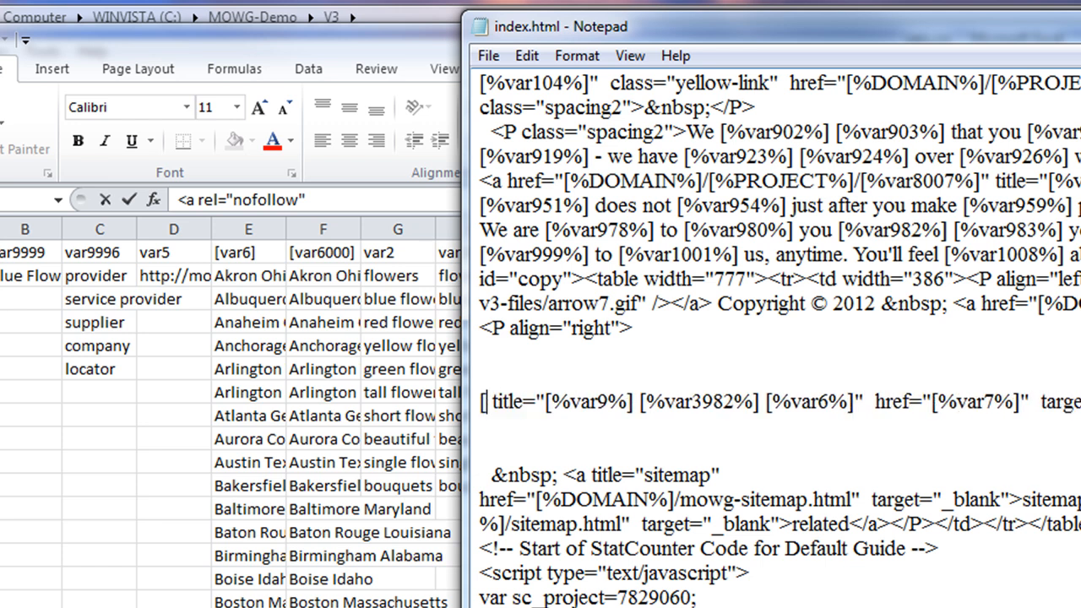
pyautogui.write('%var')
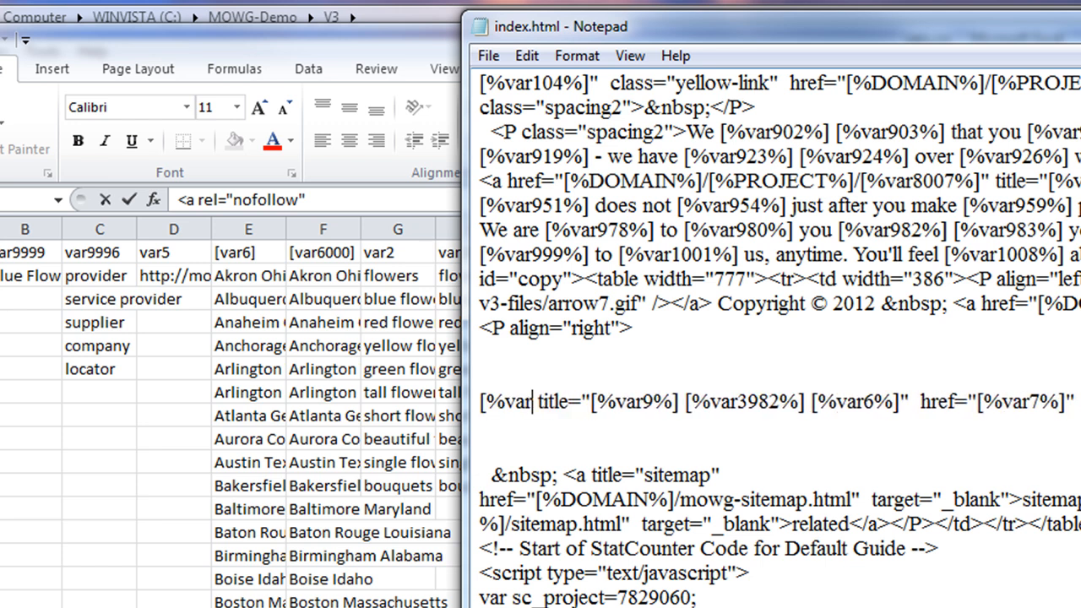
pyautogui.write('3981')
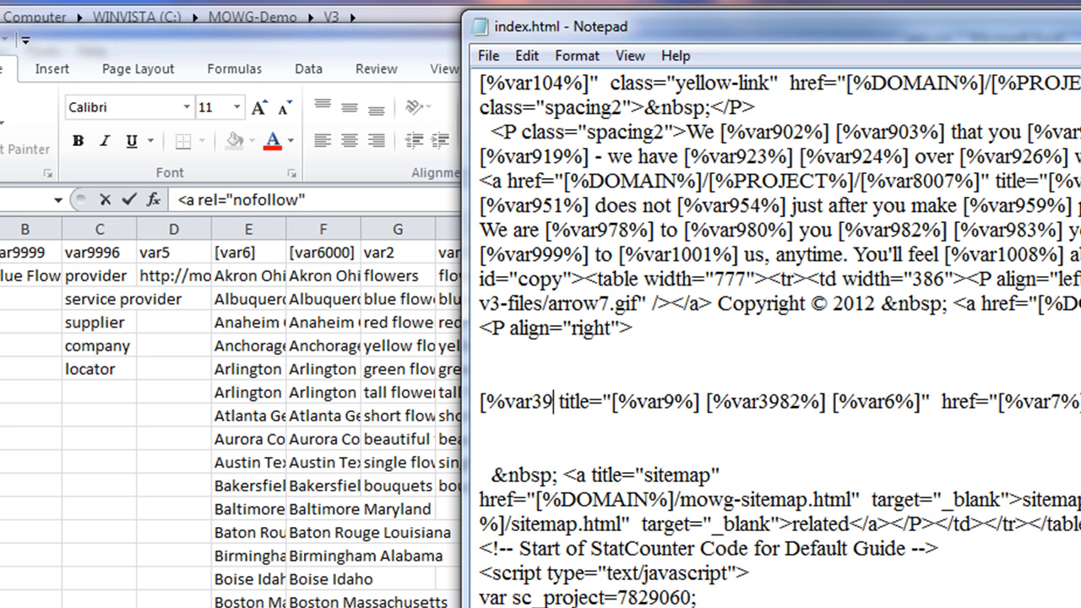
pyautogui.write('%]')
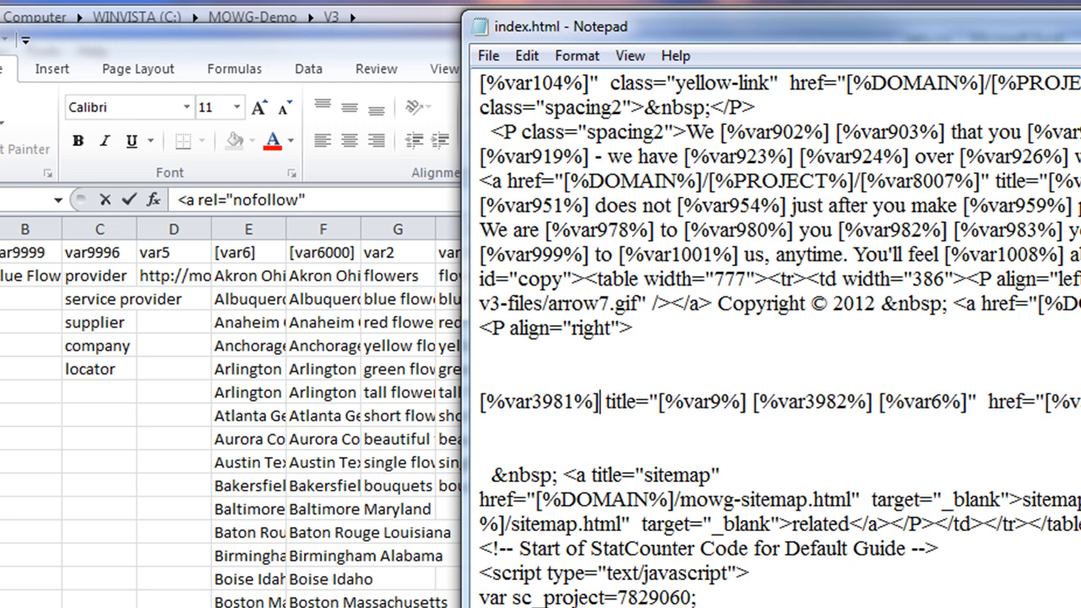
pyautogui.press('Delete')
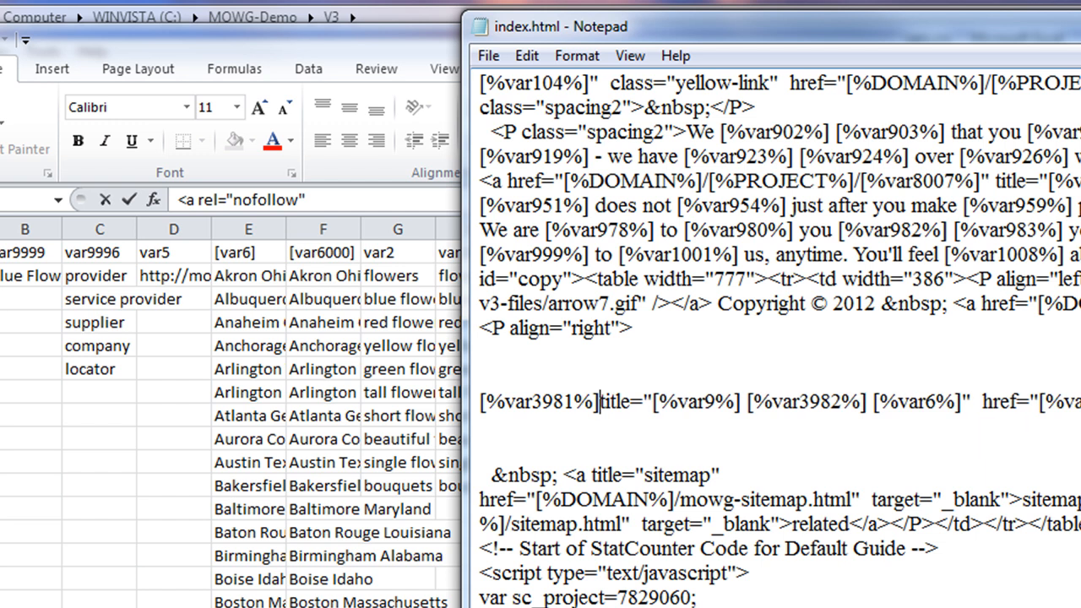
# Switch to vars.csv, remove the trailing space from the first var3981 value, and check the second value.
pyautogui.click(668, 442)
pyautogui.moveTo(681, 32); pyautogui.dragTo(646, 606)
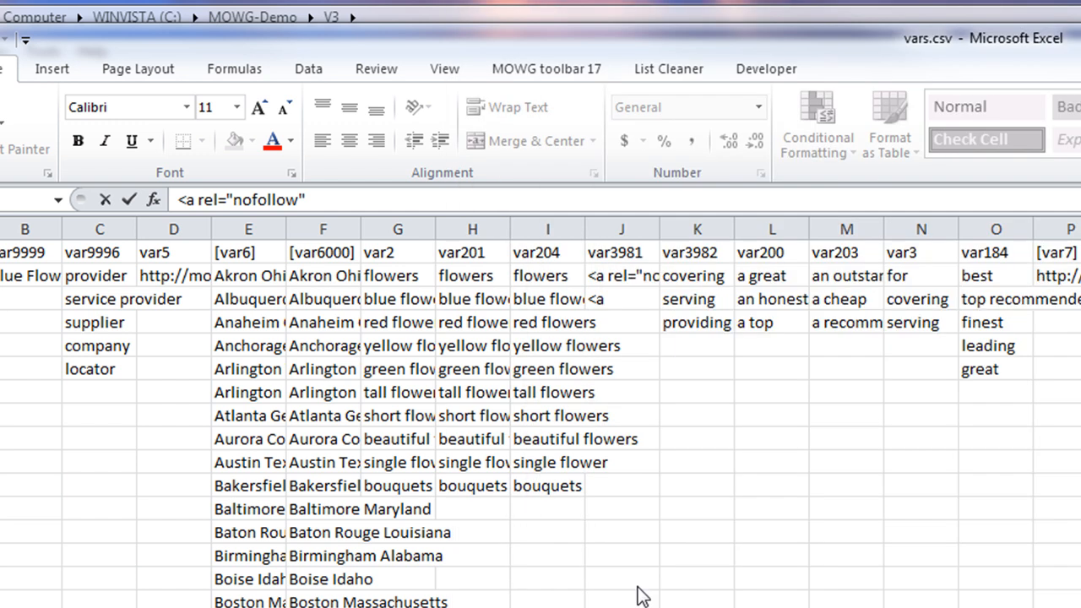
pyautogui.click(629, 281)
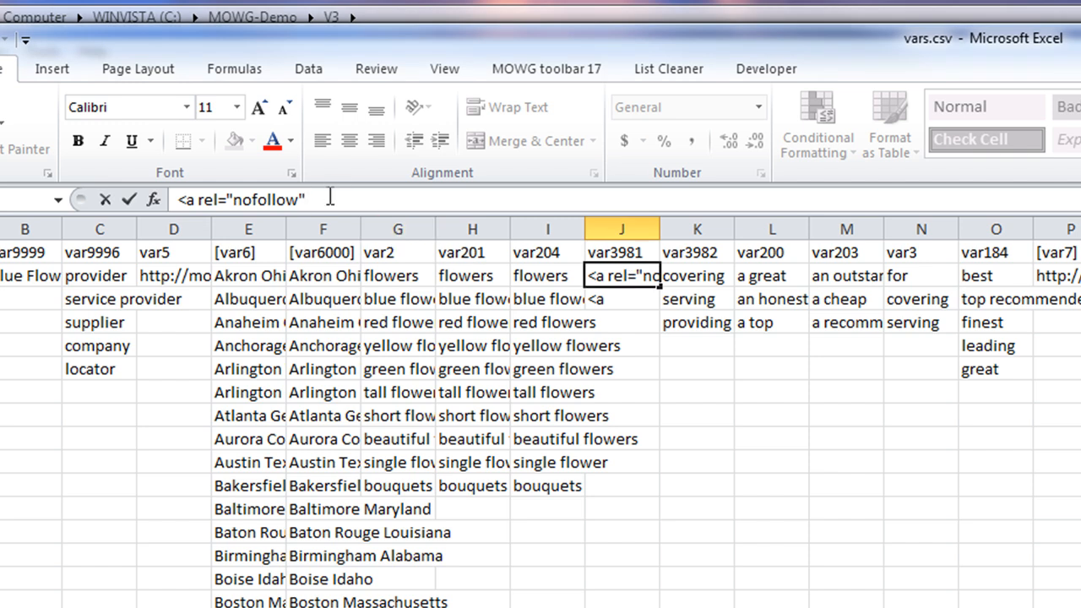
pyautogui.press('BackSpace')
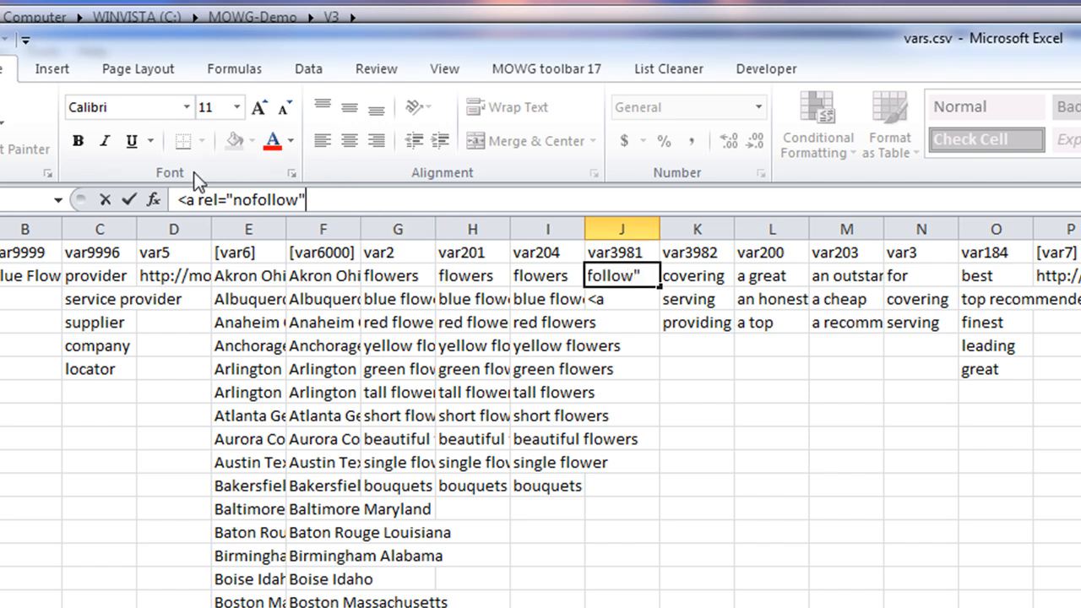
pyautogui.click(129, 199)
pyautogui.click(620, 298)
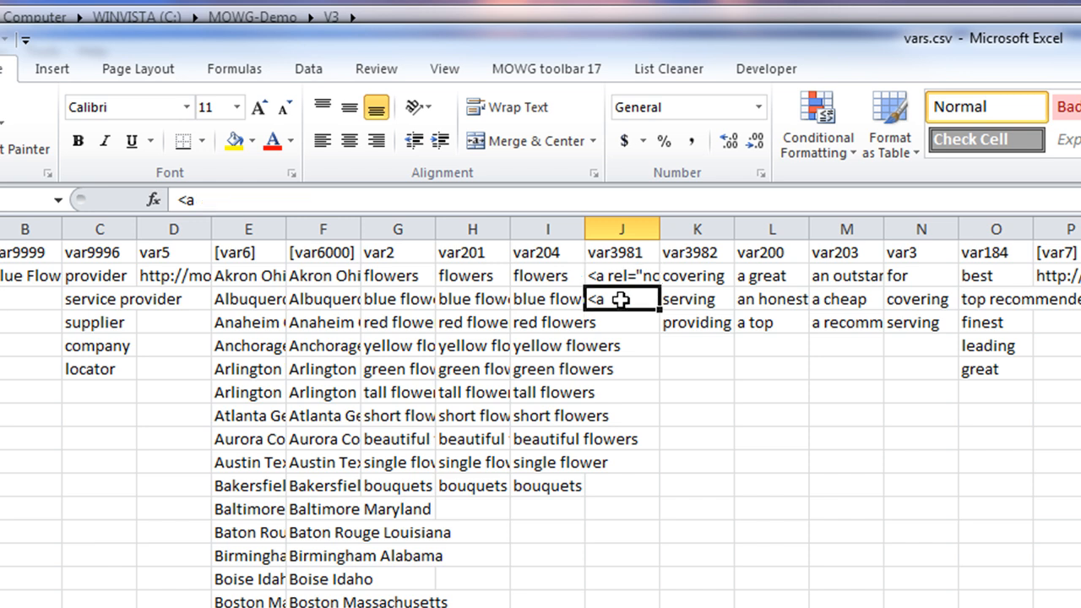
pyautogui.click(792, 417)
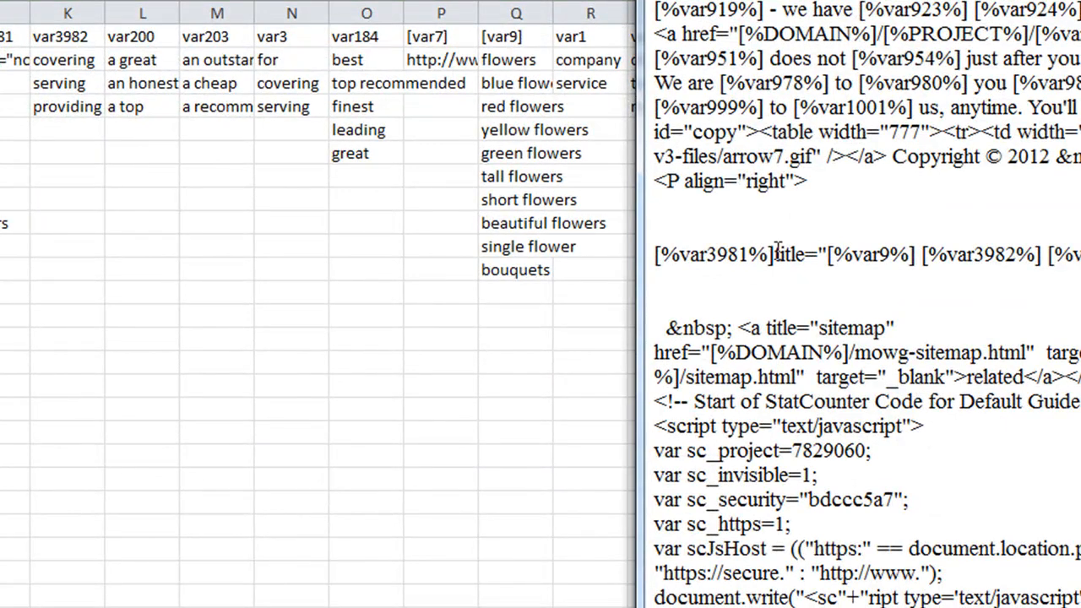
# Insert a space between [%var3981%] and the title attribute in the footer link of index.html and save the file.
pyautogui.click(775, 253)
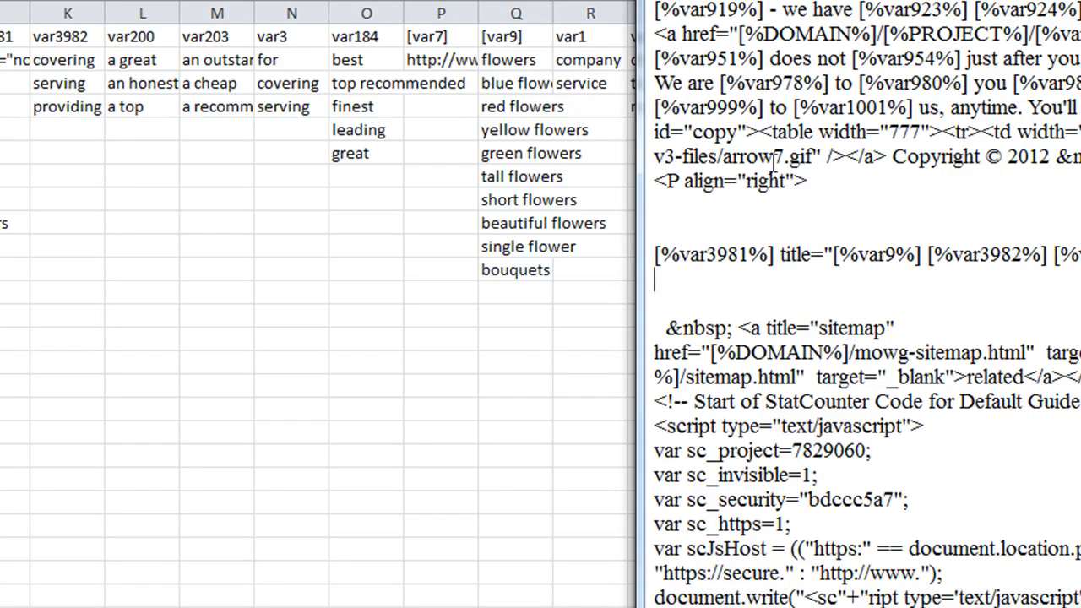
pyautogui.click(662, 0)
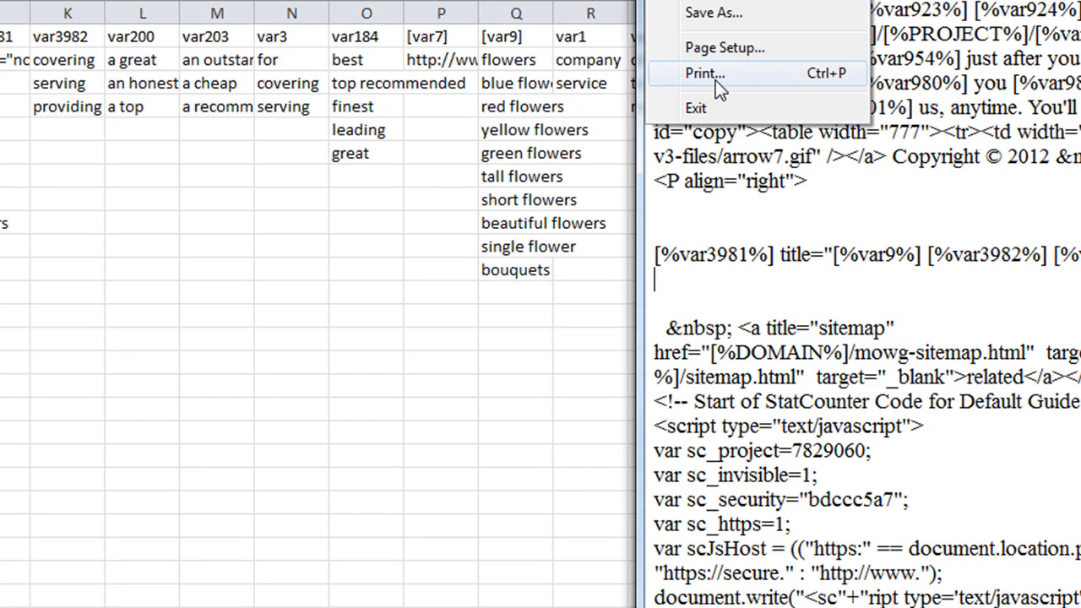
pyautogui.click(716, 0)
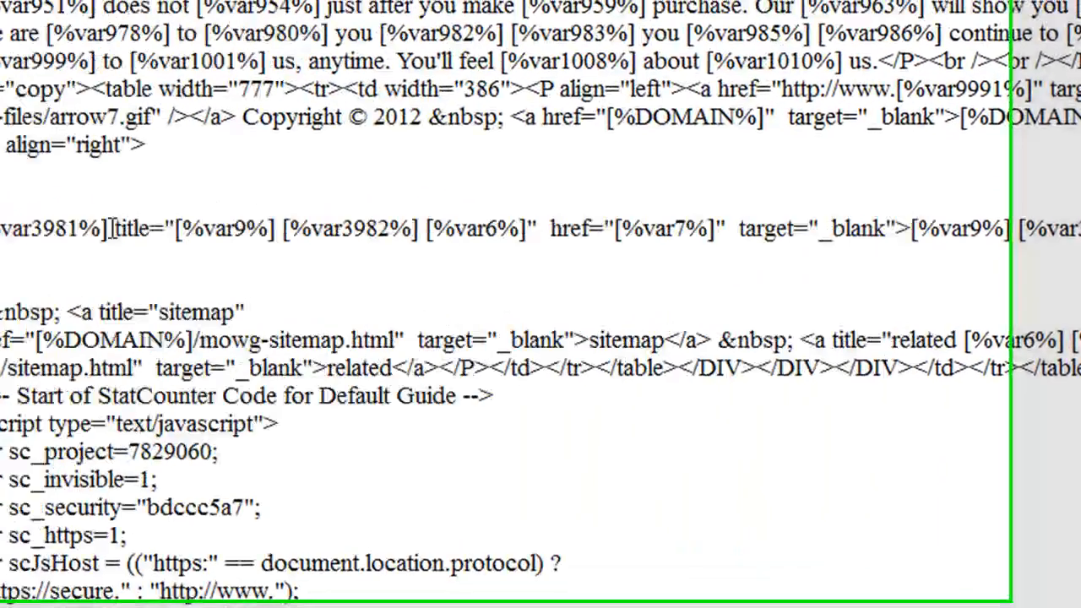
pyautogui.moveTo(774, 255); pyautogui.dragTo(643, 262)
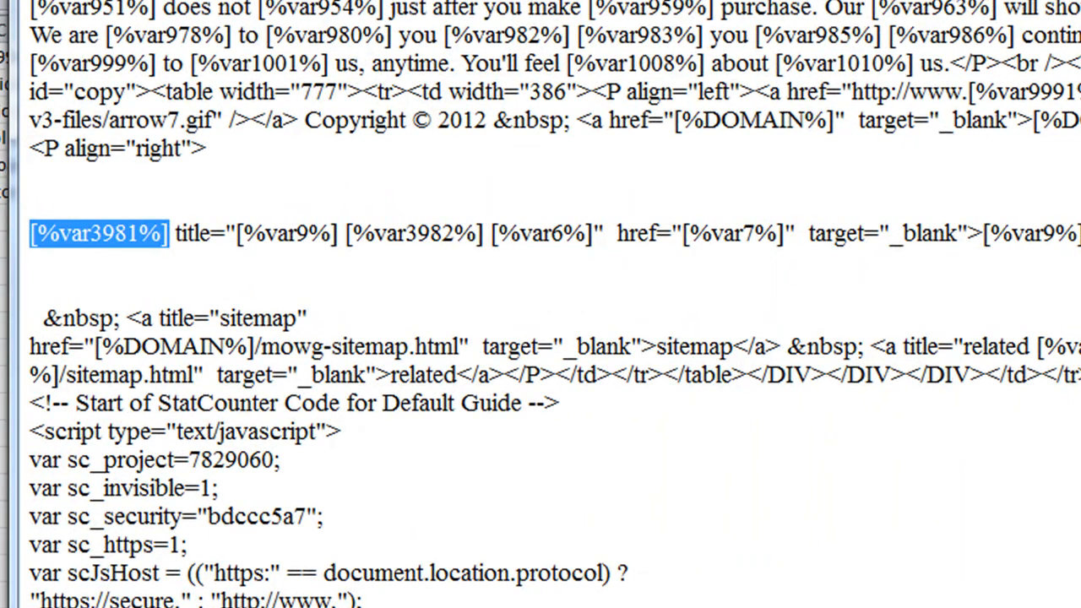
pyautogui.click(1072, 426)
pyautogui.click(107, 268)
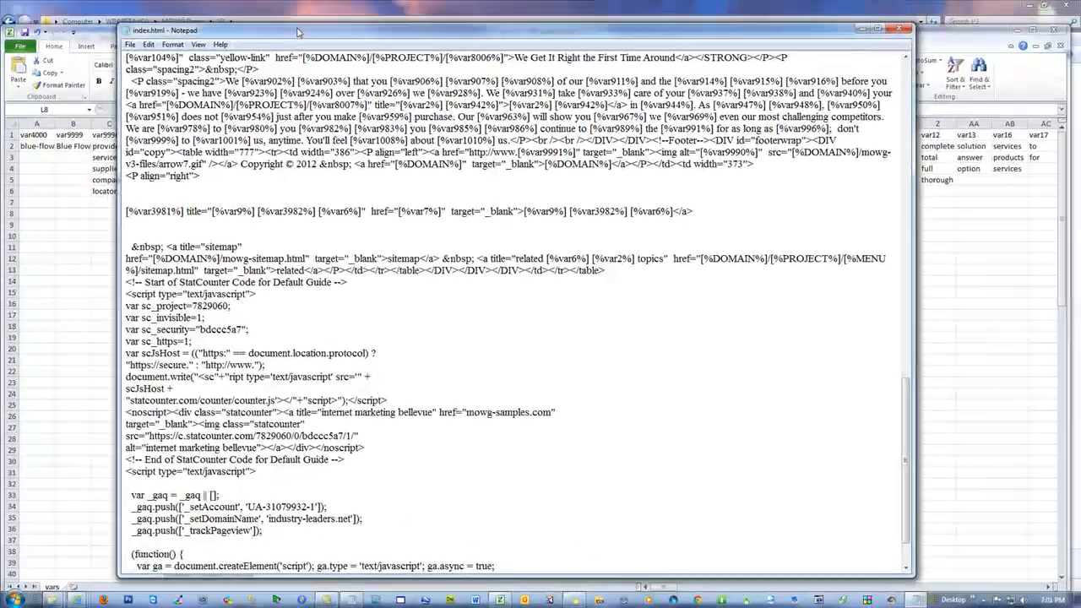
# Return to vars.csv and fit the var3981 column's width to its contents.
pyautogui.moveTo(177, 30); pyautogui.dragTo(1030, 102)
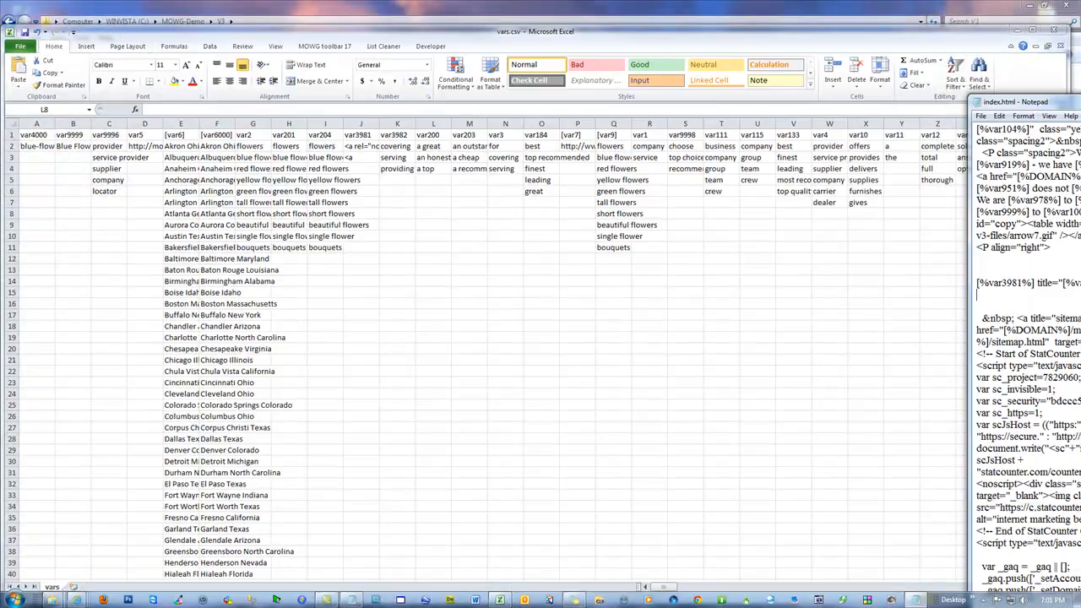
pyautogui.click(369, 159)
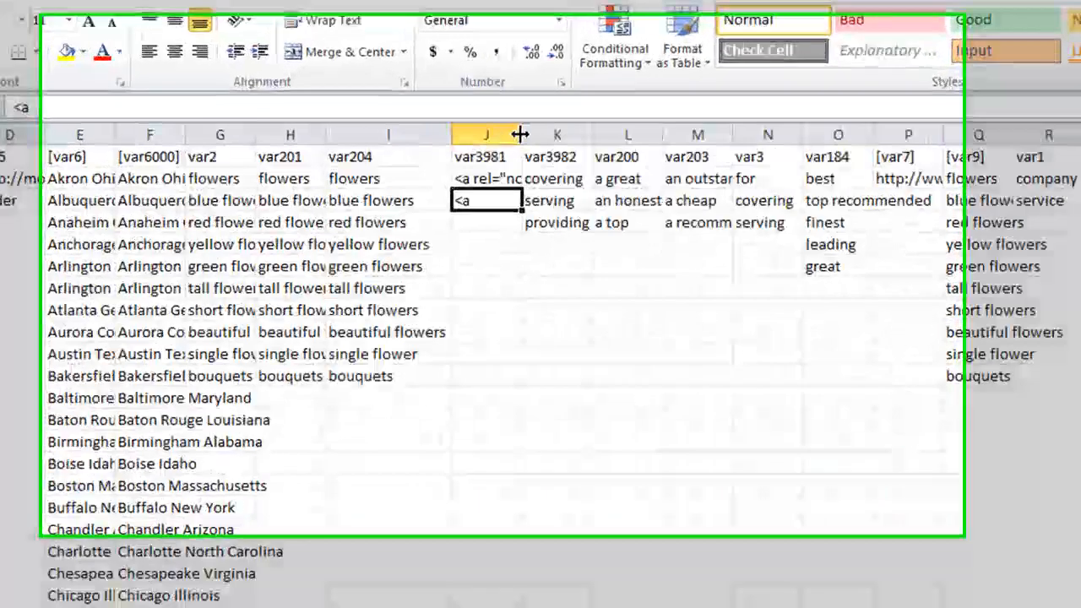
pyautogui.doubleClick(519, 135)
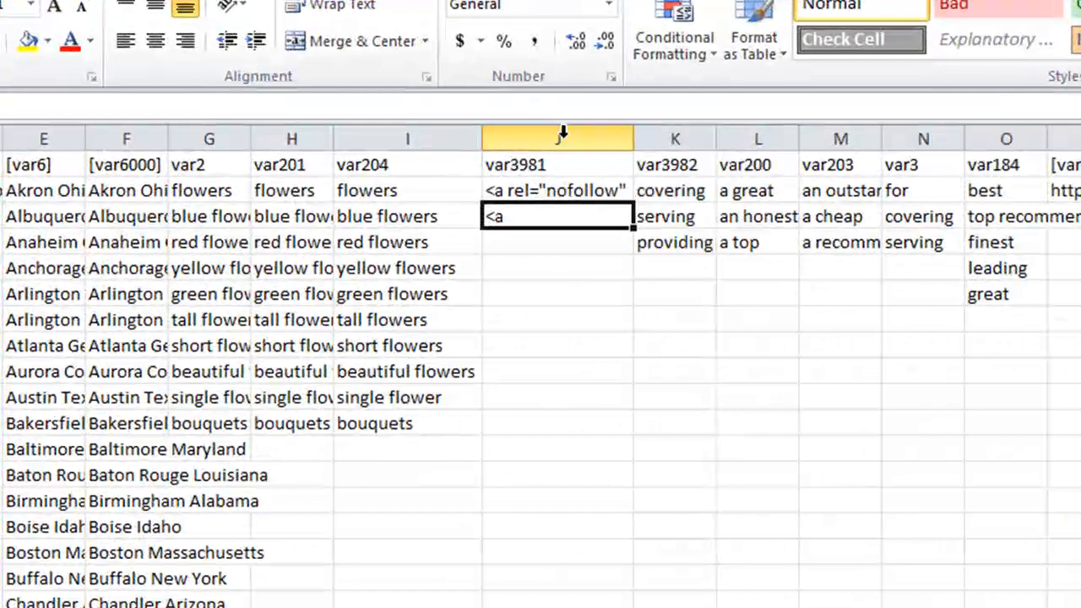
pyautogui.click(517, 325)
# Fill the <a value from J3 down the var3981 column through J13.
pyautogui.click(509, 200)
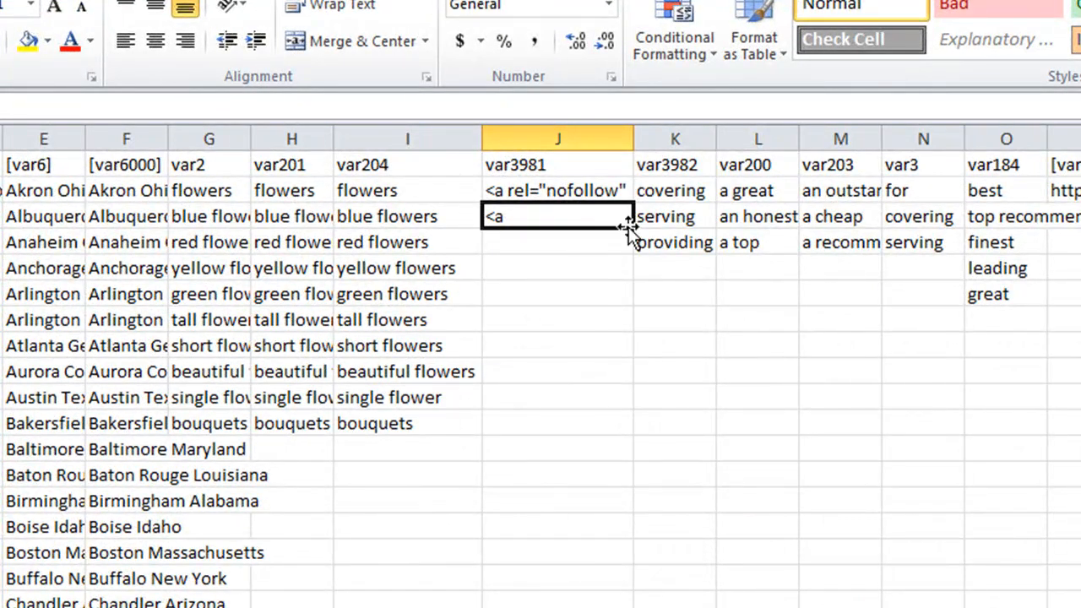
pyautogui.moveTo(632, 227); pyautogui.dragTo(643, 483)
pyautogui.click(870, 597)
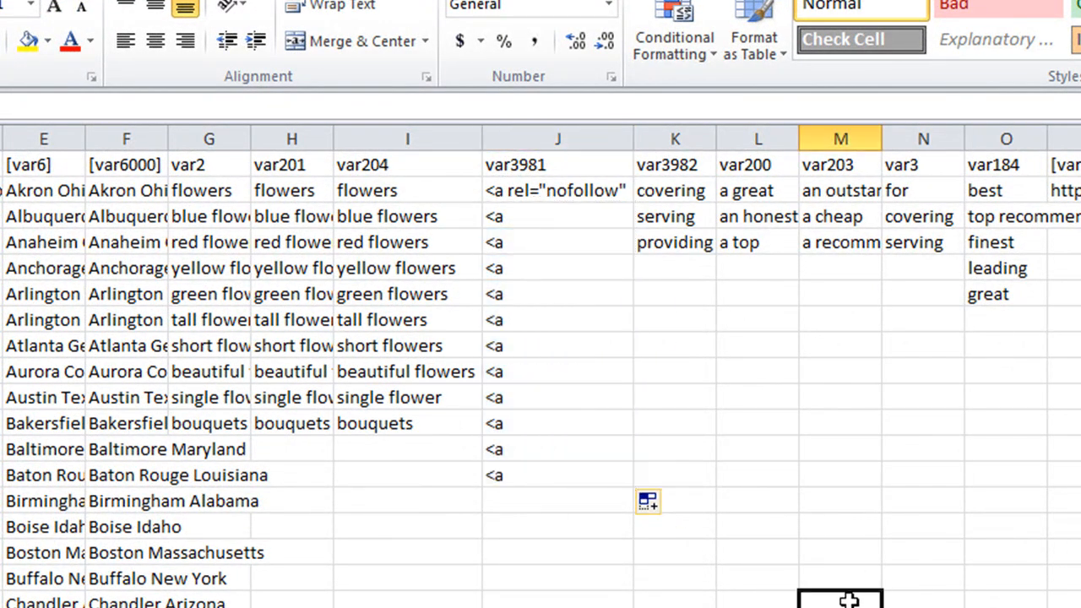
# Fill the <a rel="nofollow" value from J2 down the var3981 column through J8.
pyautogui.click(574, 189)
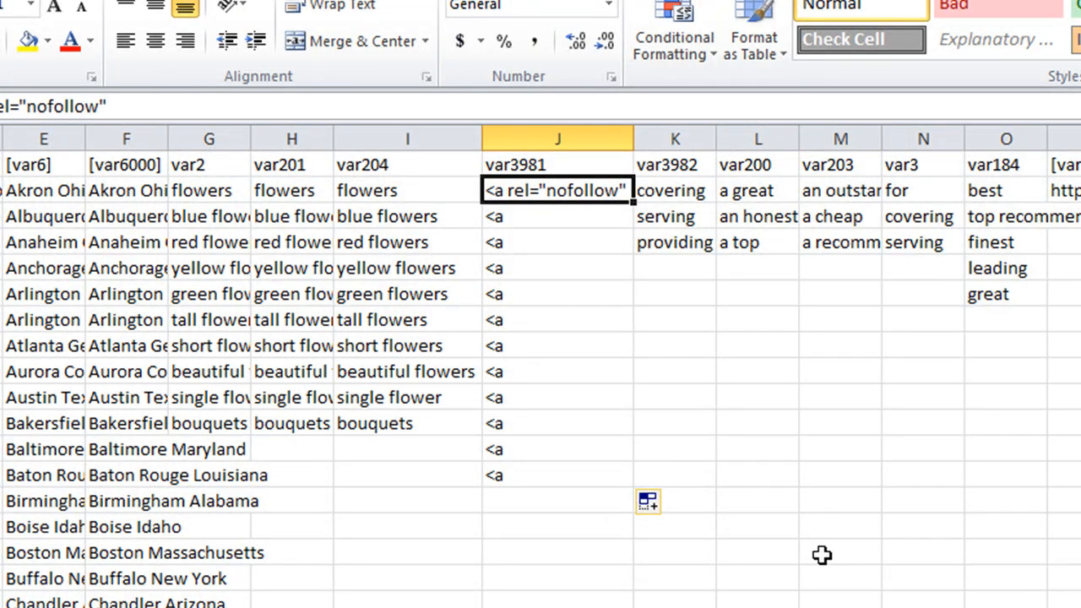
pyautogui.moveTo(633, 201); pyautogui.dragTo(629, 347)
pyautogui.click(836, 601)
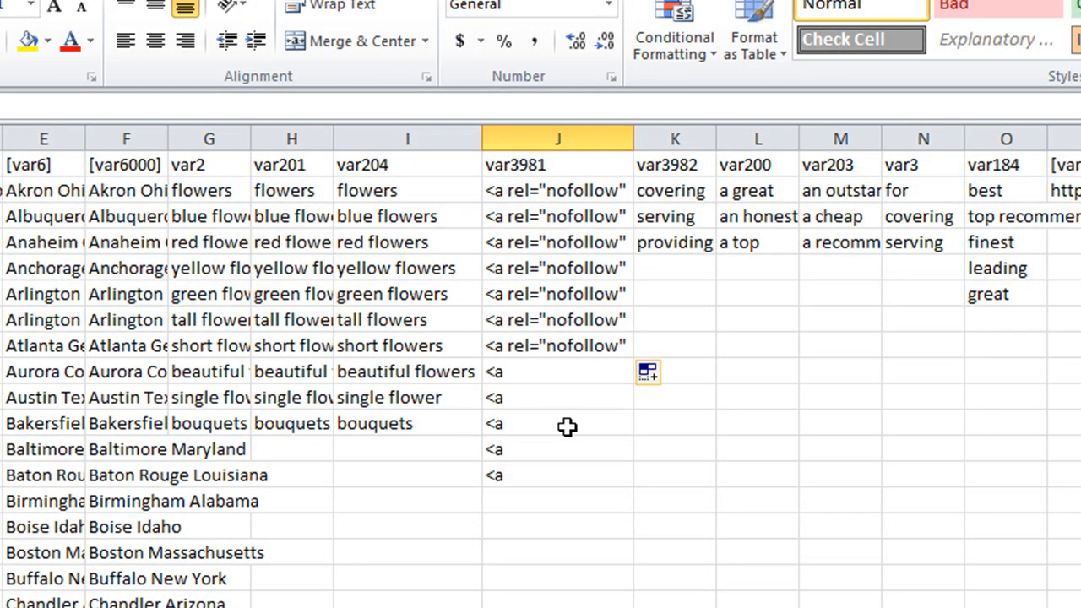
# Clear the surplus <a values from J10 downward, keeping a single <a in J9.
pyautogui.moveTo(539, 399); pyautogui.dragTo(550, 557)
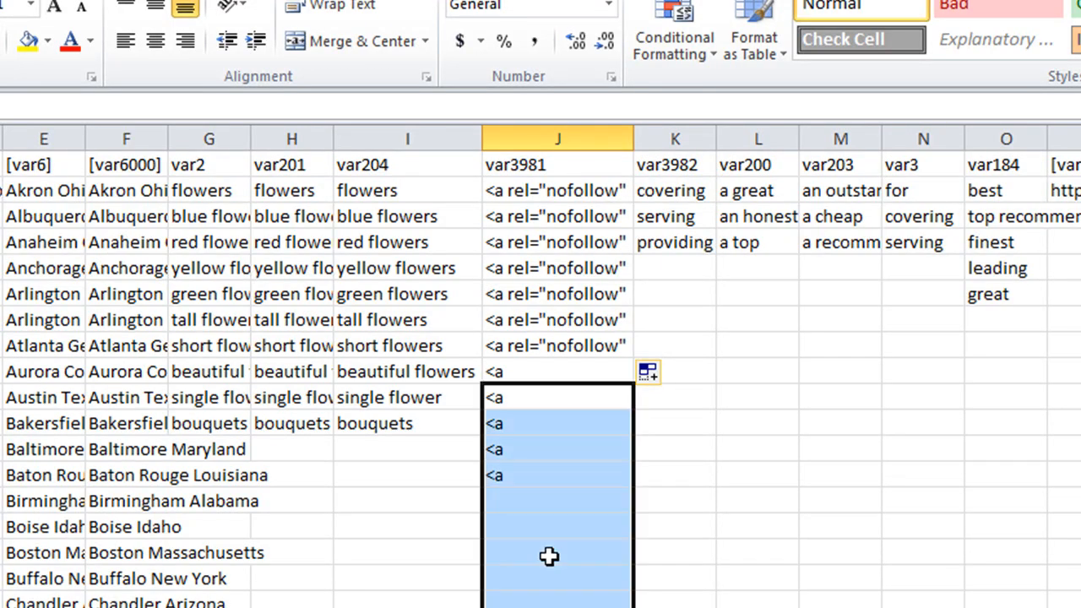
pyautogui.rightClick(551, 555)
pyautogui.click(609, 606)
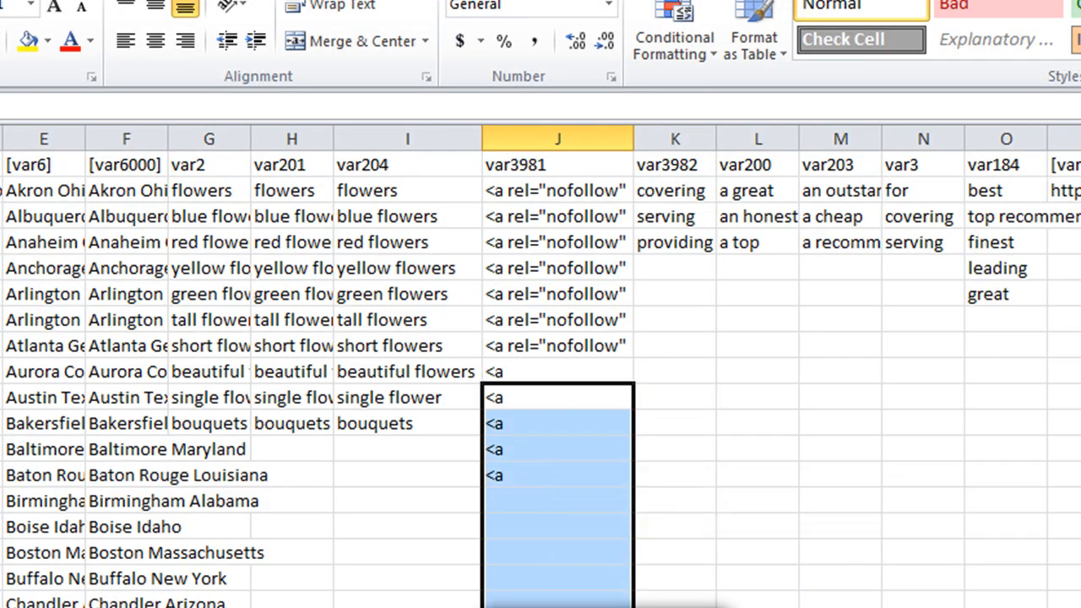
pyautogui.press('Return')
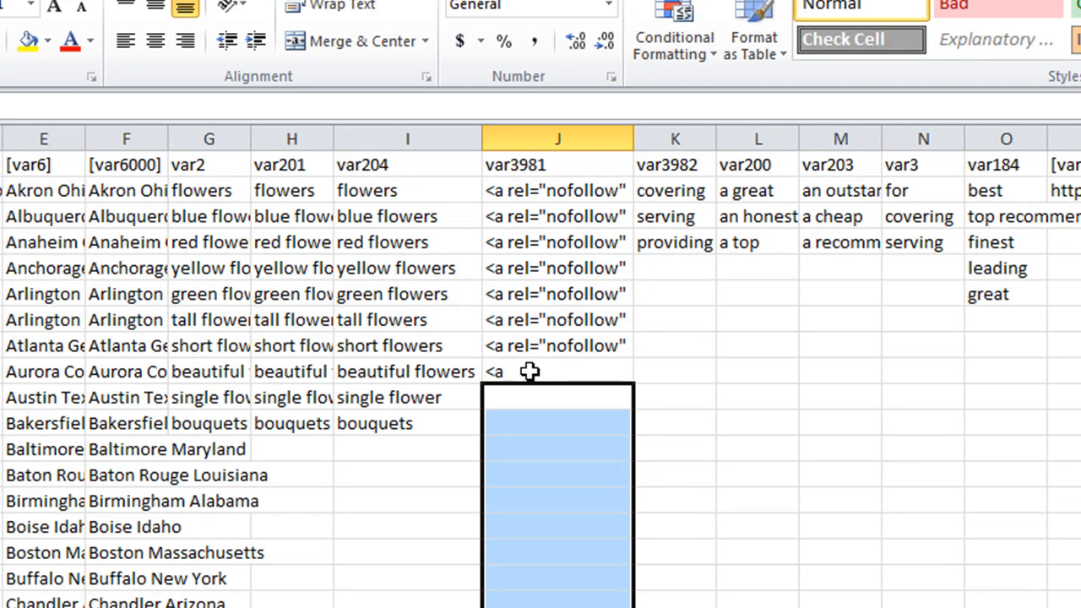
# Review the nofollow values in J2:J8 against the plain <a in J9 and save vars.csv.
pyautogui.click(529, 371)
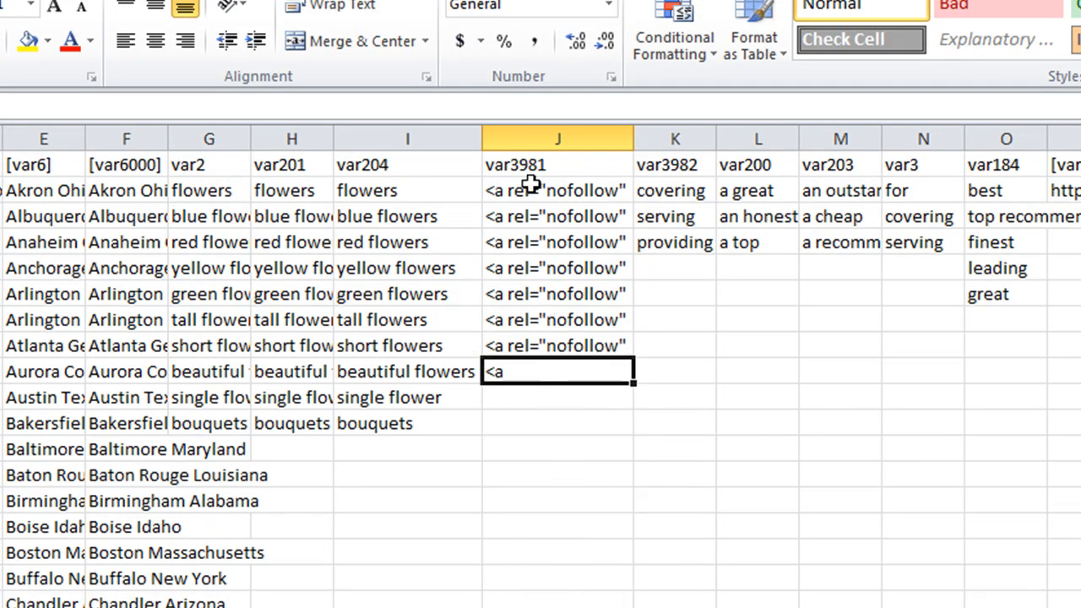
pyautogui.moveTo(528, 191); pyautogui.dragTo(516, 340)
pyautogui.click(565, 374)
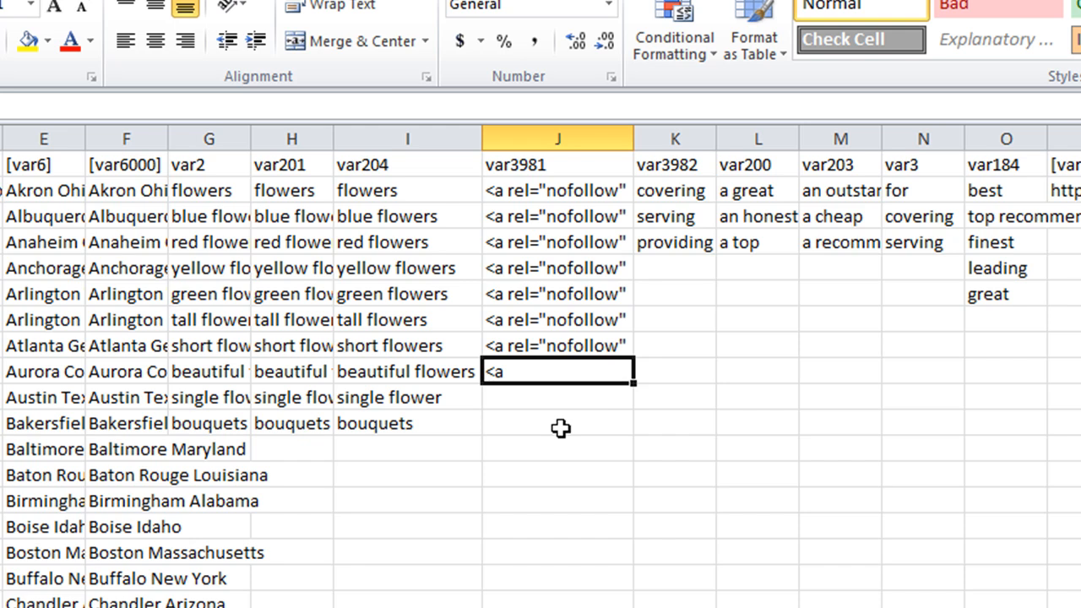
pyautogui.click(560, 428)
pyautogui.click(25, 32)
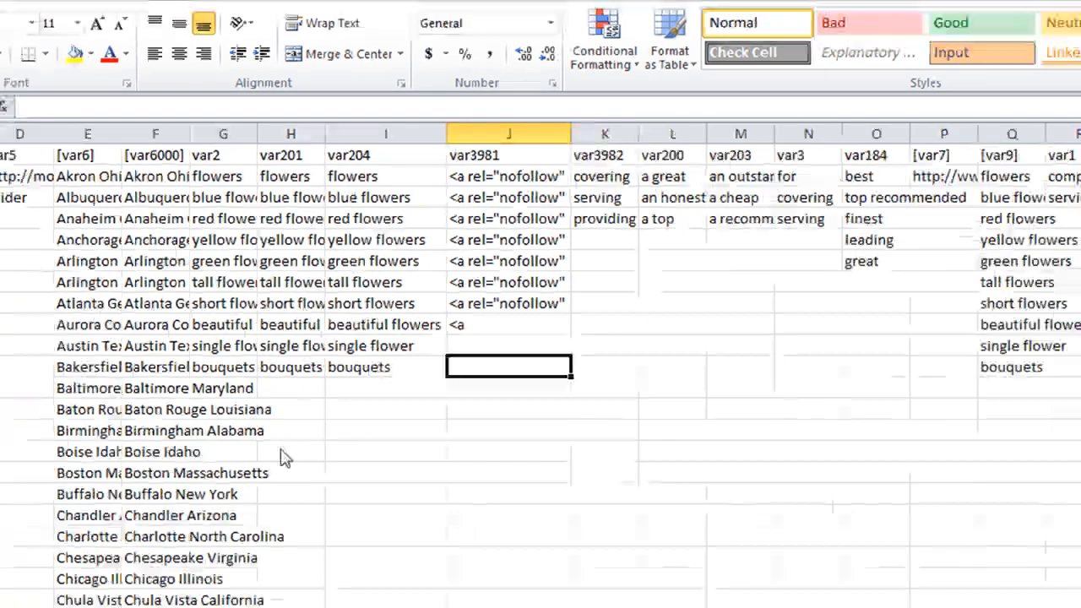
pyautogui.click(503, 342)
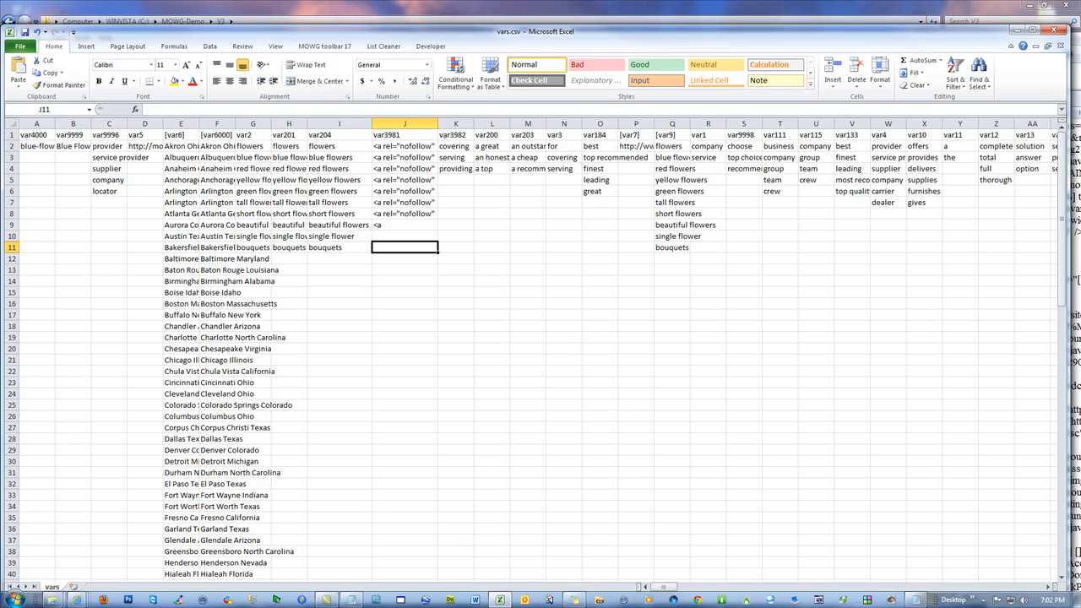
# Check the footer link's placeholders in index.html and return to vars.csv.
pyautogui.click(1075, 254)
pyautogui.moveTo(598, 96); pyautogui.dragTo(312, 42)
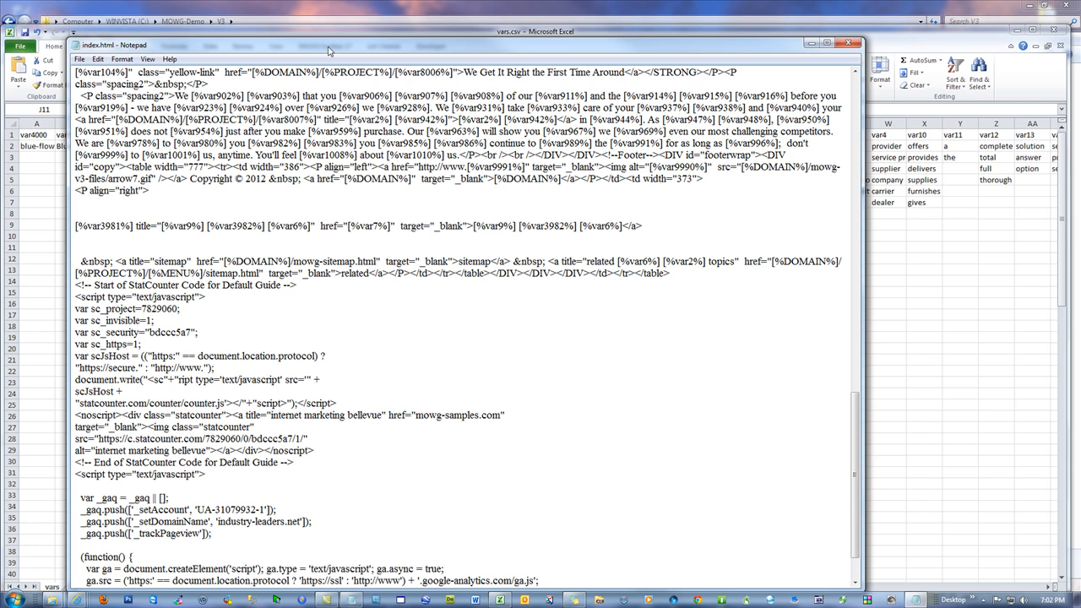
pyautogui.moveTo(329, 51); pyautogui.dragTo(1079, 158)
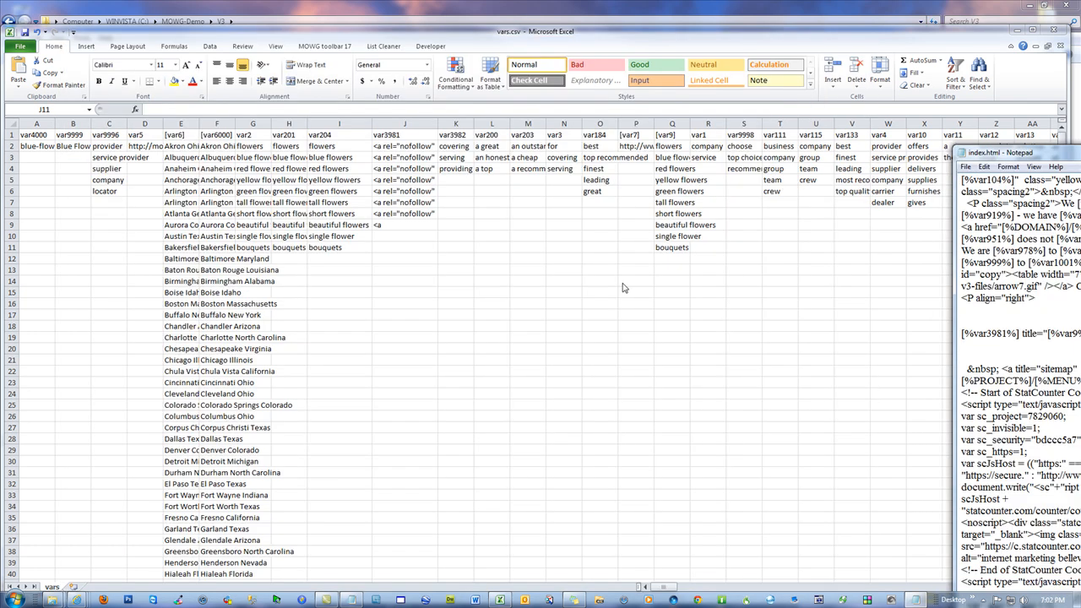
pyautogui.click(426, 206)
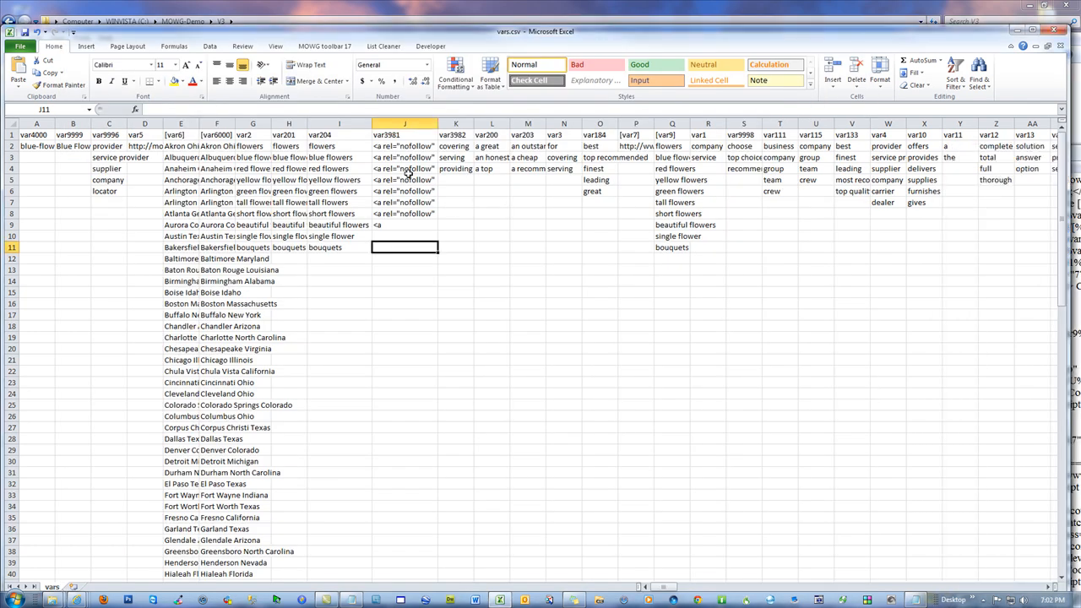
# Append title="wow keyword" to the <a rel="nofollow" value in J5, after a single space.
pyautogui.click(404, 180)
pyautogui.click(238, 110)
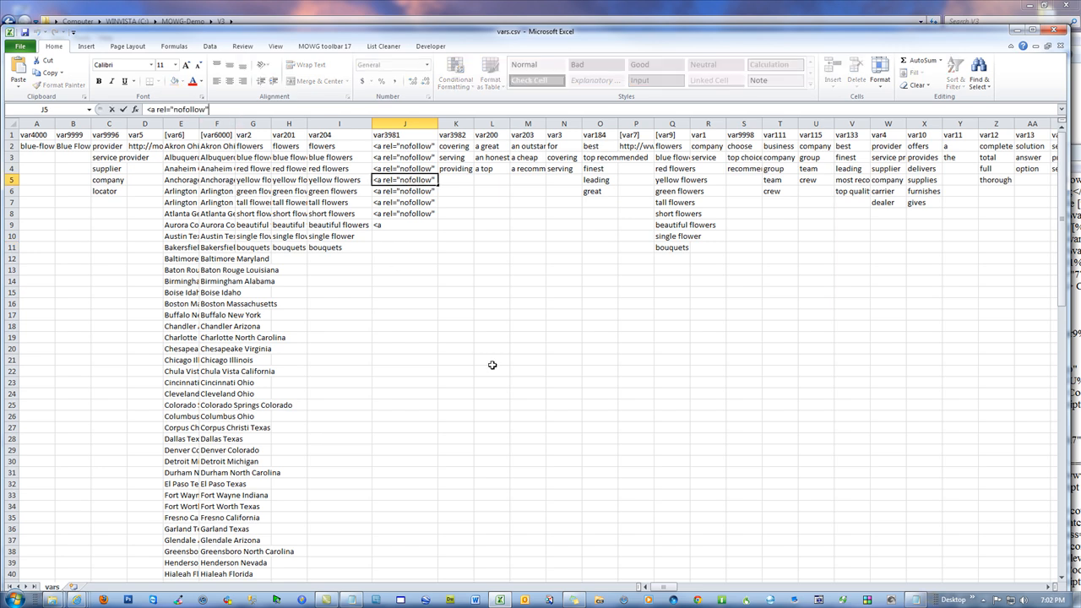
pyautogui.write('title="')
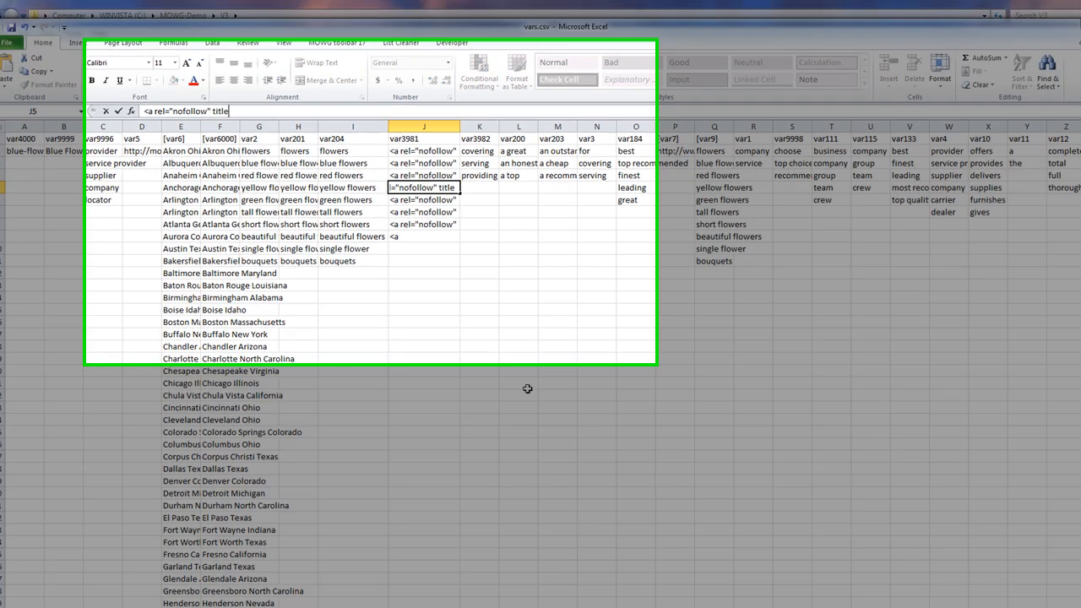
pyautogui.write('wow')
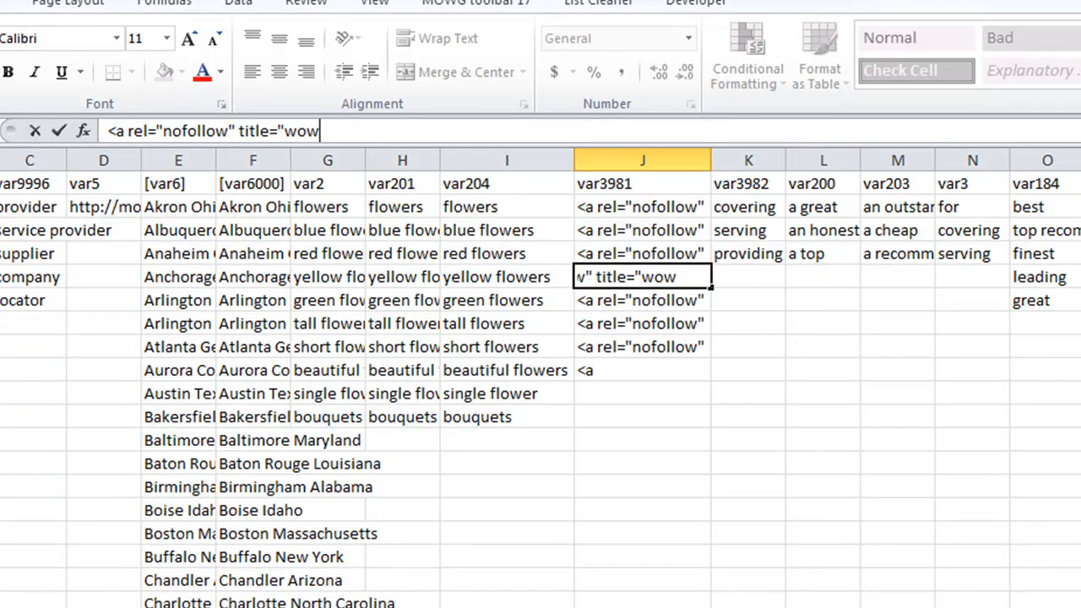
pyautogui.write(' keyword')
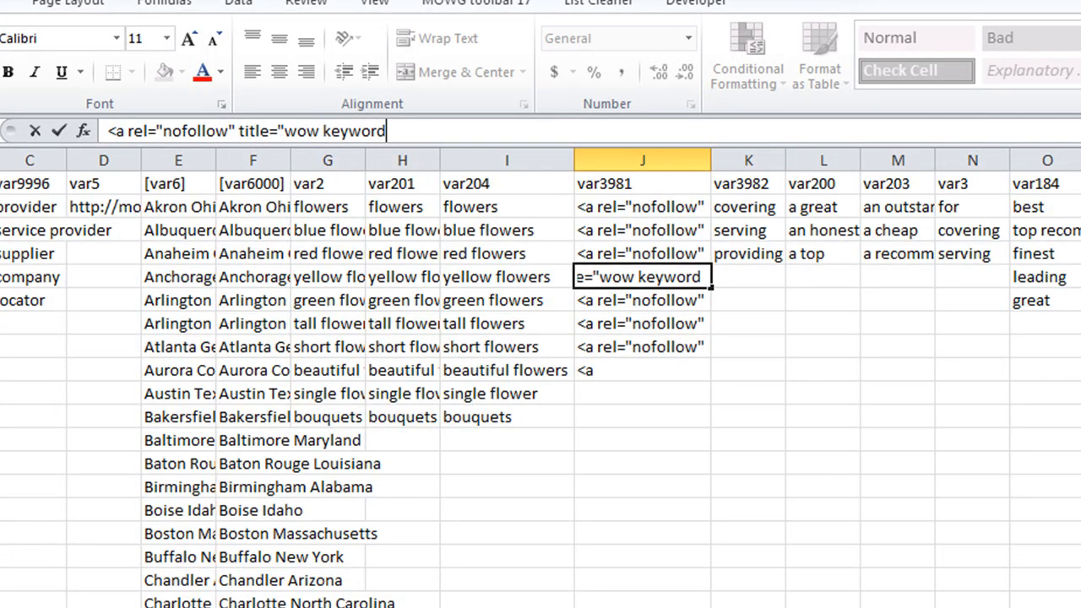
pyautogui.write('"')
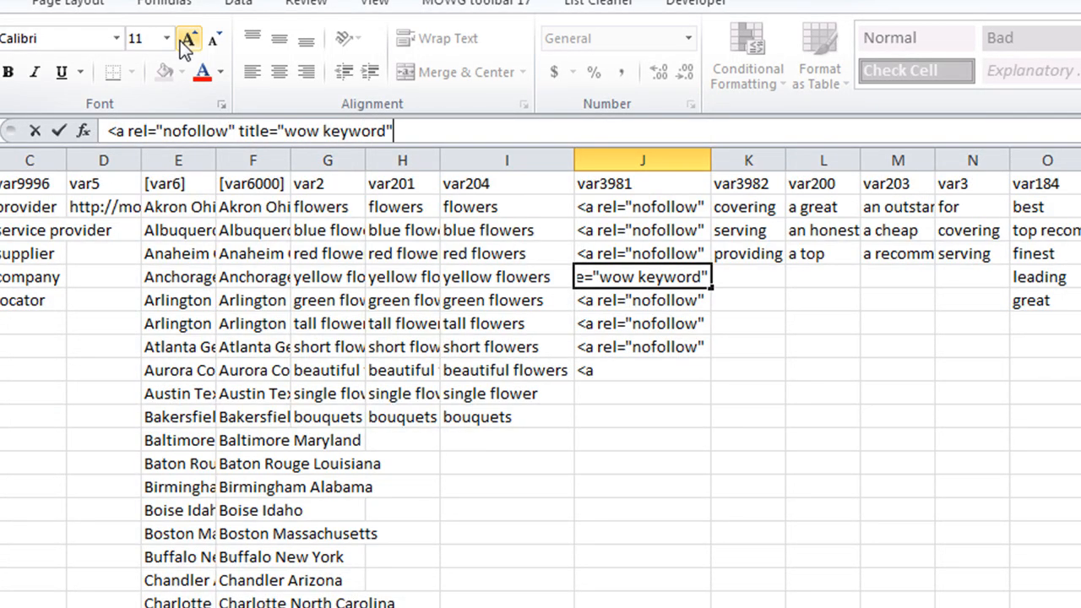
pyautogui.click(57, 130)
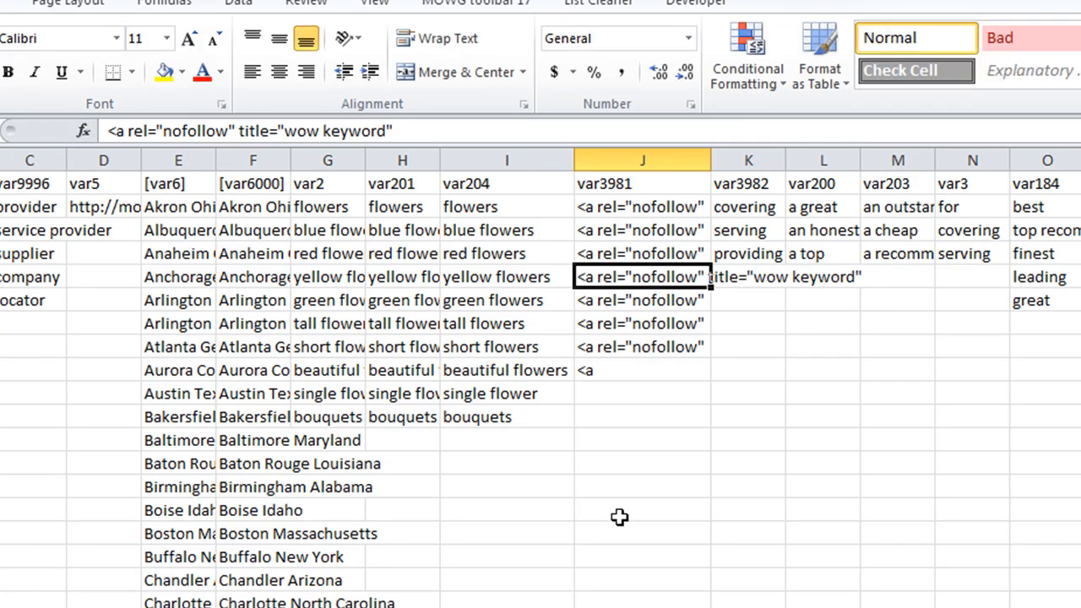
# Fill J5's link value down to J6 and change the title there to "another keyword".
pyautogui.moveTo(713, 287); pyautogui.dragTo(703, 297)
pyautogui.click(692, 296)
pyautogui.click(317, 130)
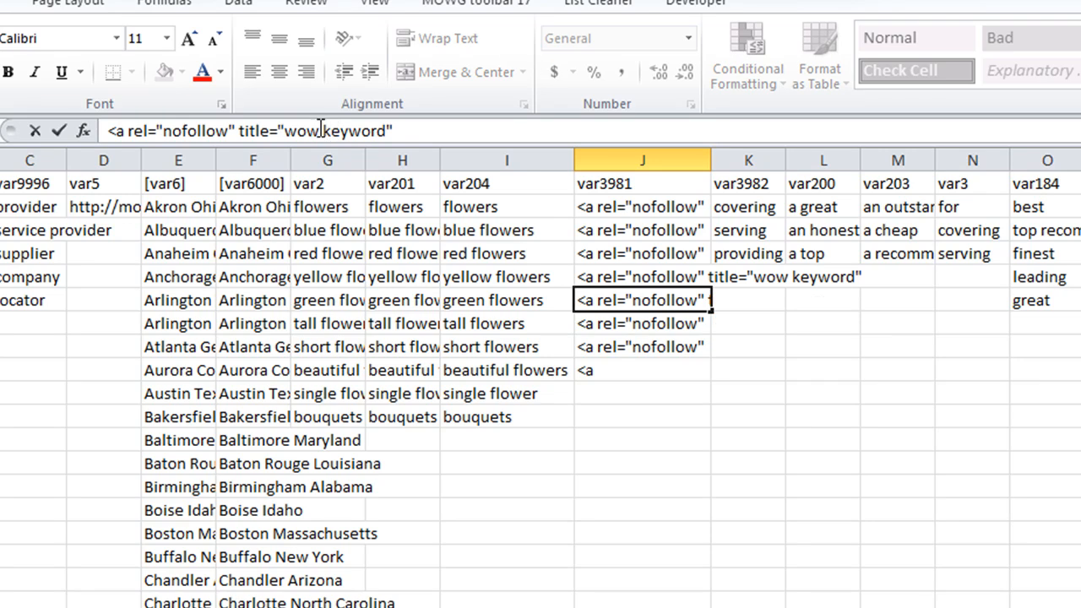
pyautogui.doubleClick(298, 130)
pyautogui.write('another')
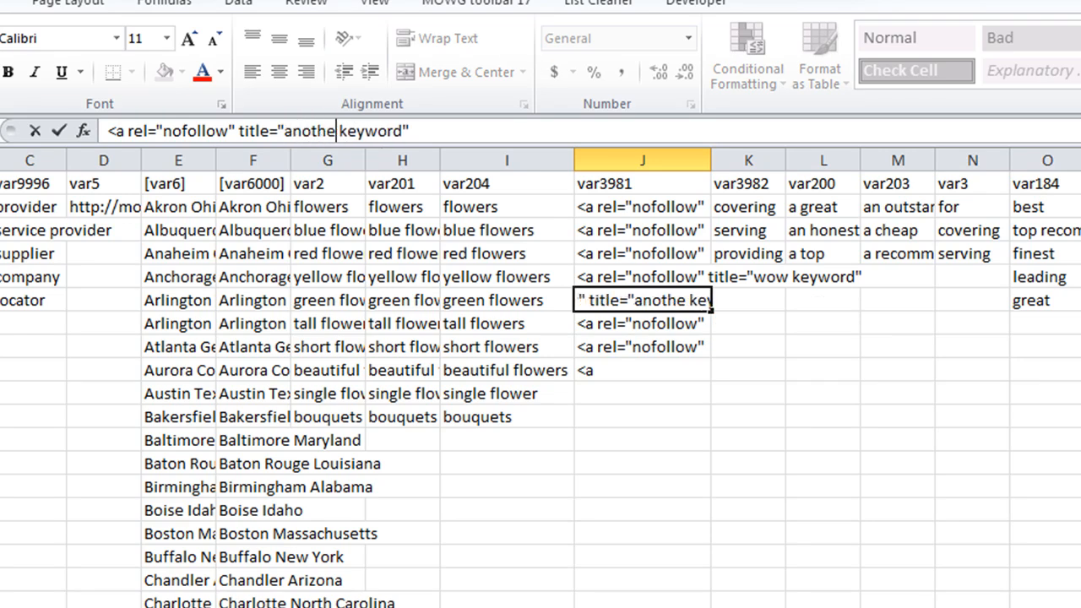
pyautogui.click(656, 426)
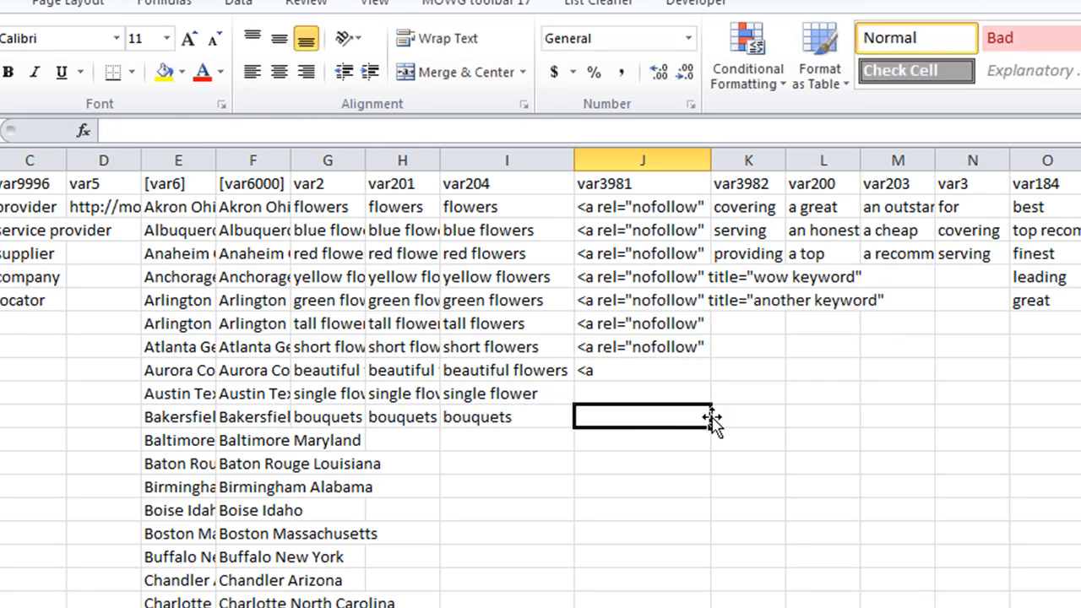
# Fit column J's width to its contents and save vars.csv, keeping the CSV format.
pyautogui.doubleClick(711, 160)
pyautogui.click(716, 158)
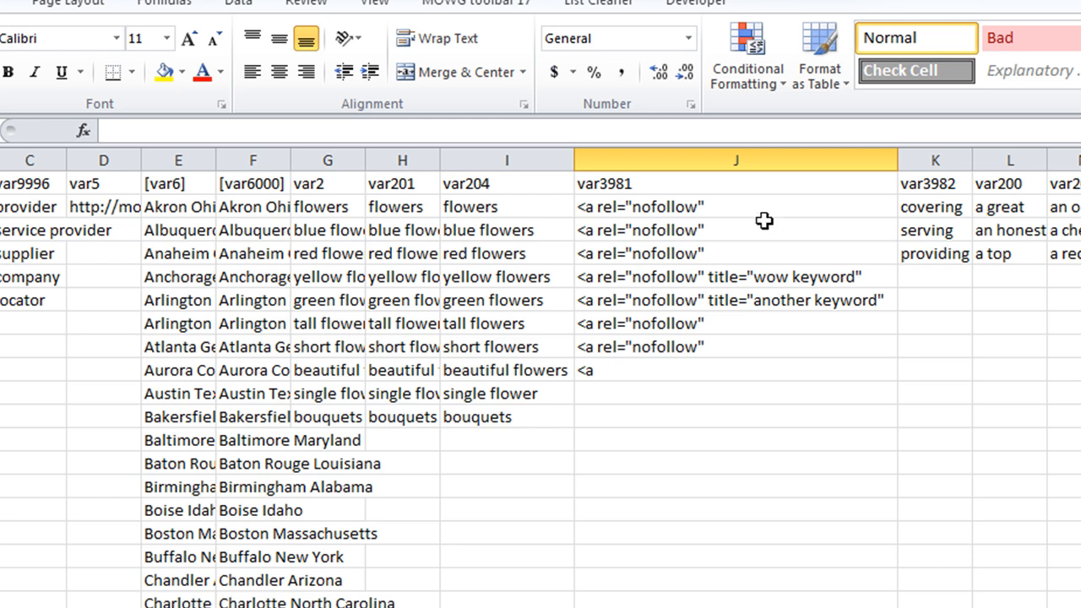
pyautogui.click(616, 371)
pyautogui.click(633, 346)
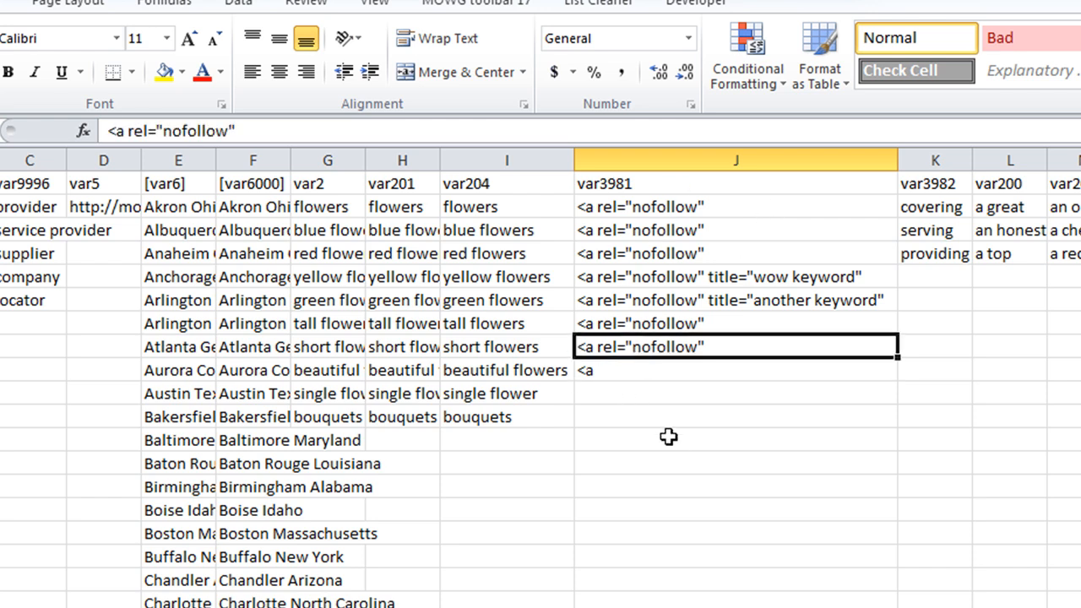
pyautogui.click(708, 371)
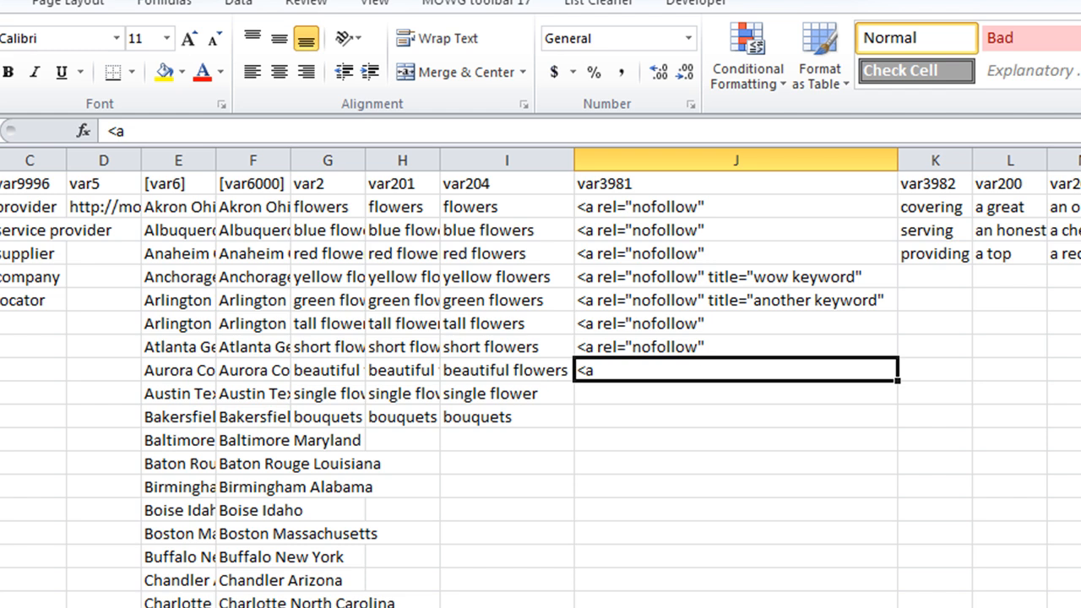
pyautogui.hotkey('ctrl', 's')
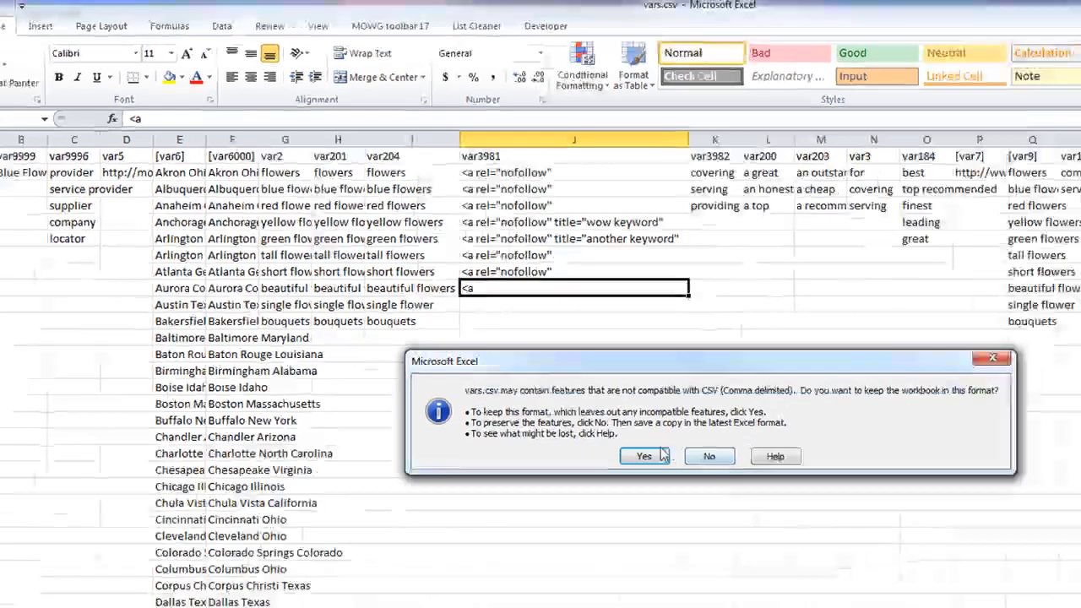
pyautogui.press('Return')
# Look through the placeholders in index.html from the footer link up to the page's opening sections, then return to vars.csv.
pyautogui.click(462, 269)
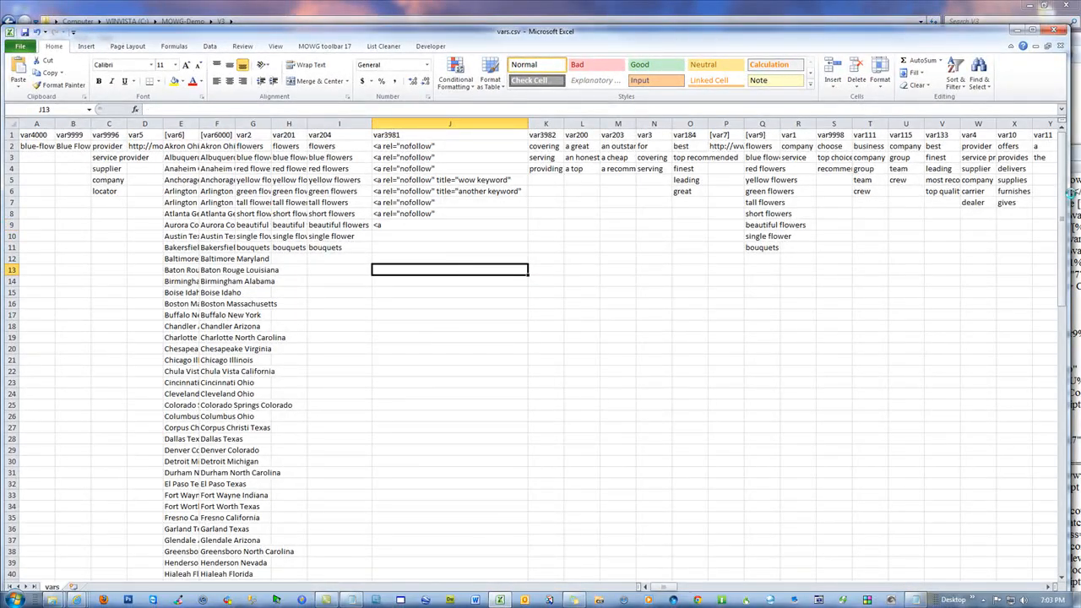
pyautogui.moveTo(1075, 153); pyautogui.dragTo(256, 94)
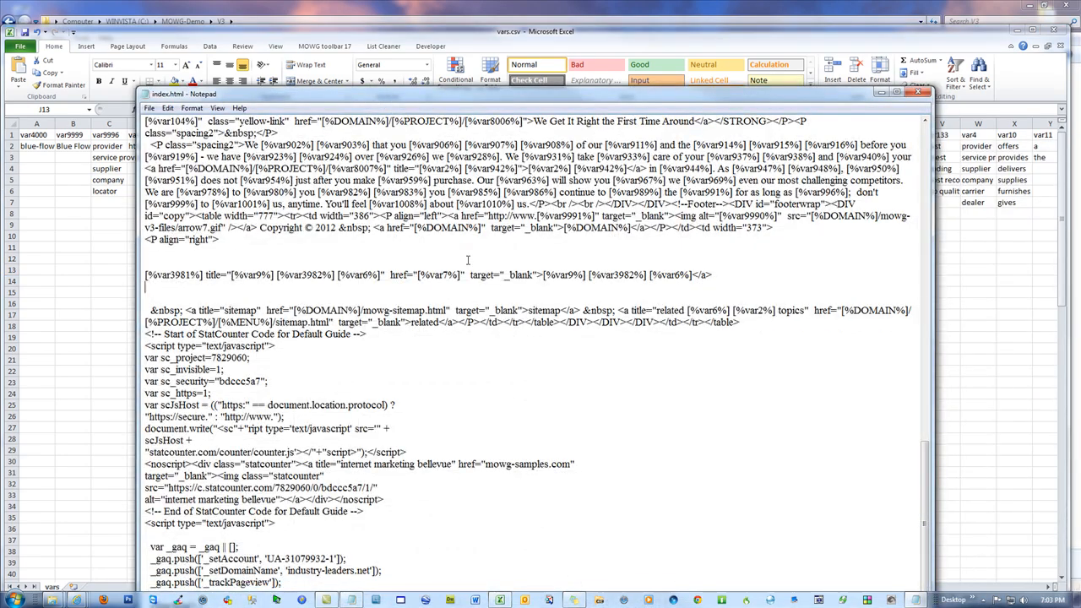
pyautogui.scroll(12, 649, 323)
pyautogui.scroll(15, 649, 322)
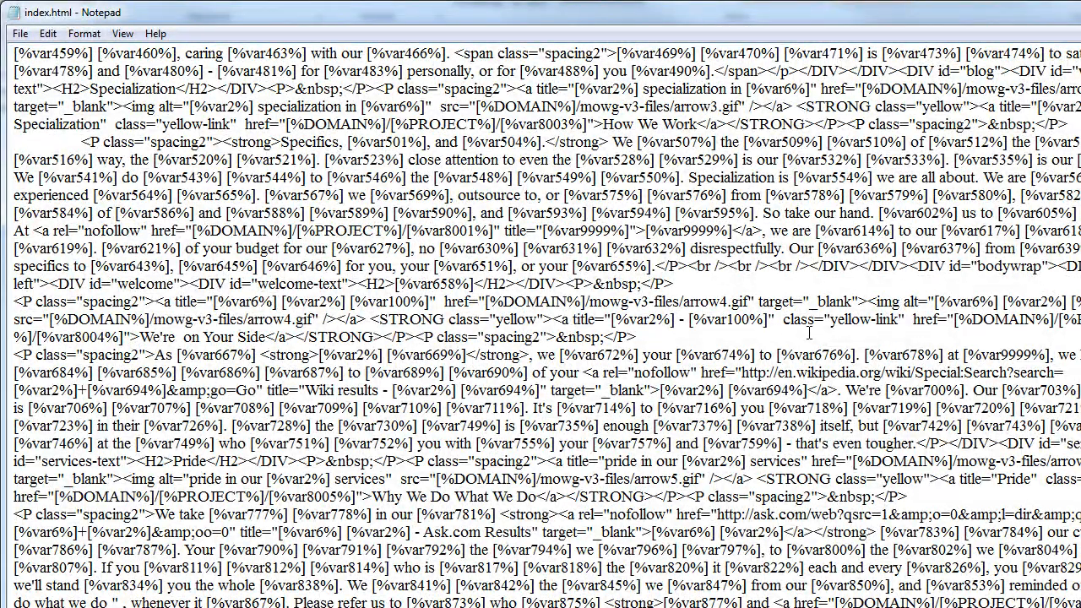
pyautogui.scroll(6, 808, 212)
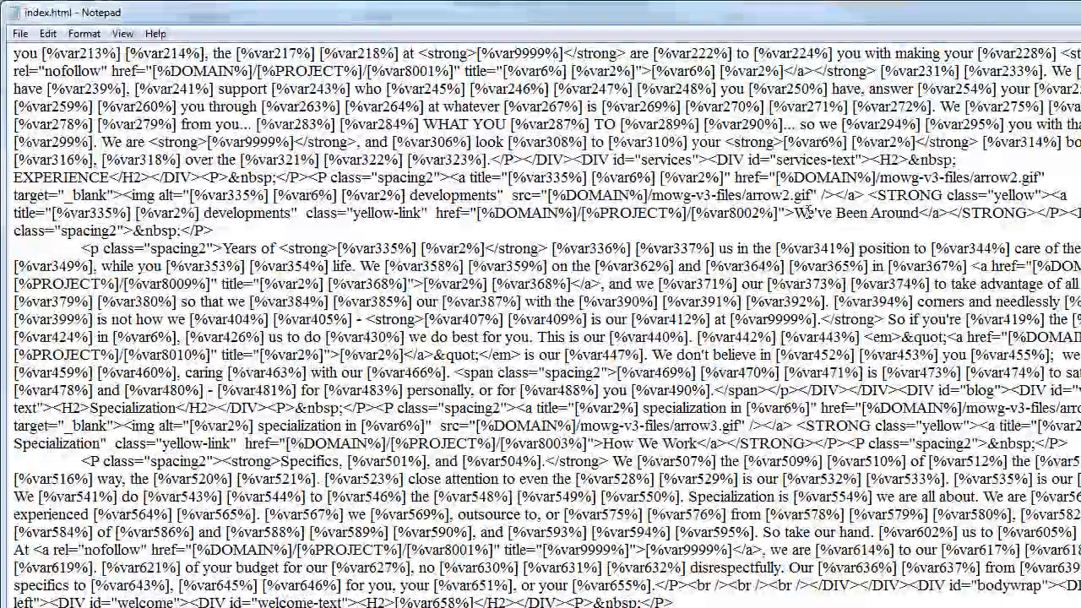
pyautogui.scroll(5, 808, 211)
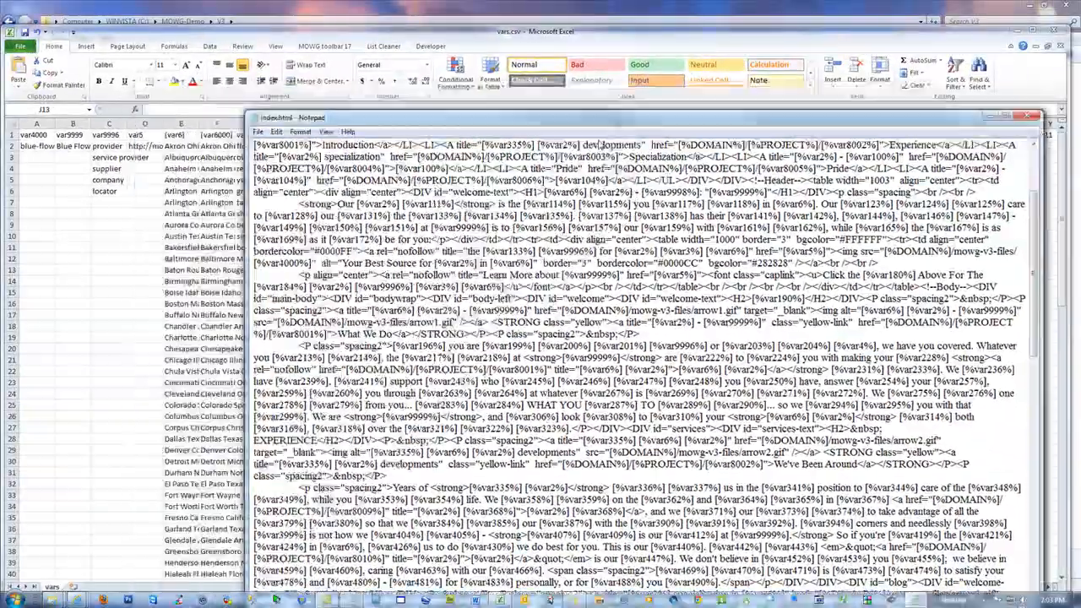
pyautogui.hotkey('alt', 'Tab')
# Compare the var3981 and var3982 columns row by row, from the headers down to row 5.
pyautogui.click(411, 133)
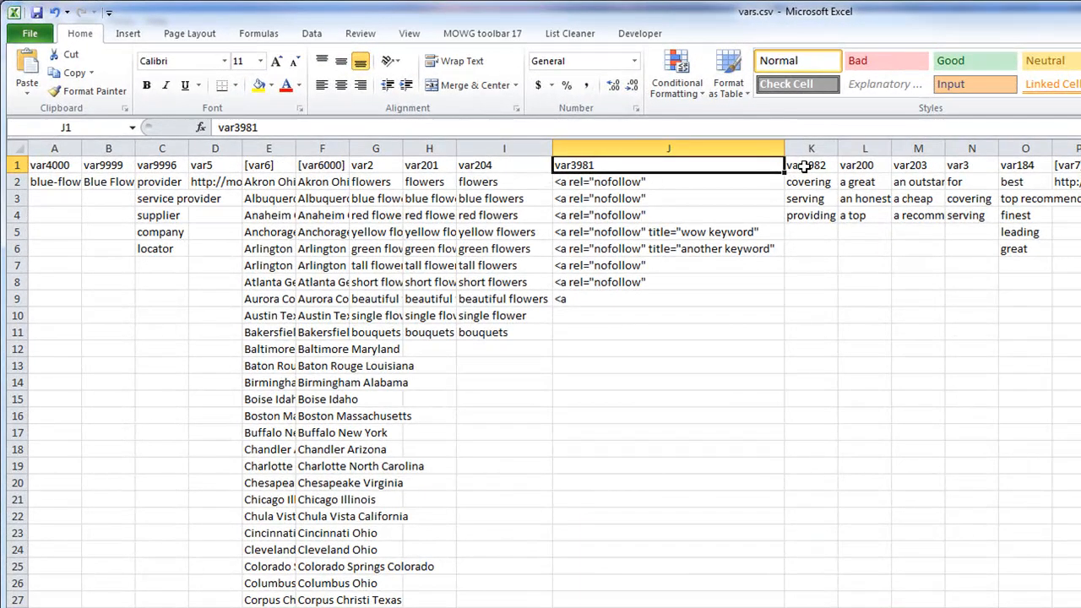
pyautogui.click(805, 166)
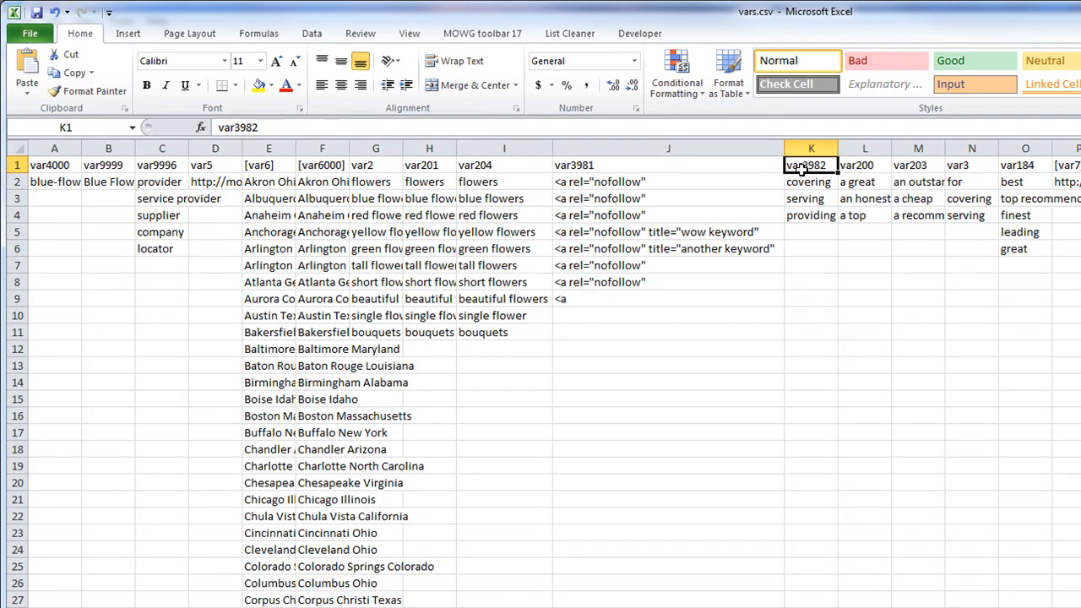
pyautogui.click(688, 184)
pyautogui.click(808, 179)
pyautogui.click(697, 199)
pyautogui.click(807, 199)
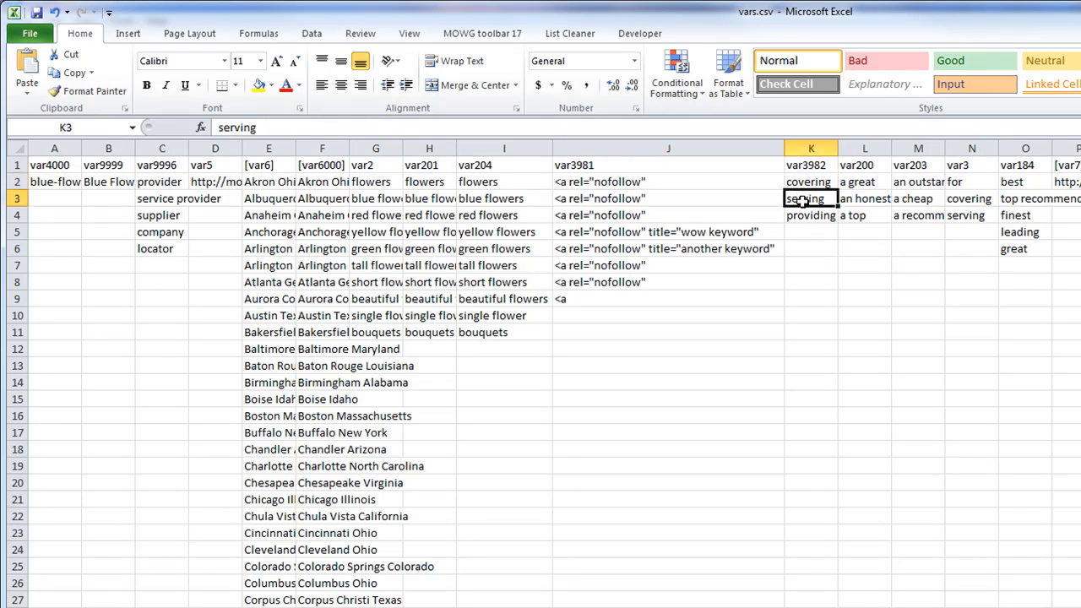
pyautogui.click(694, 219)
pyautogui.click(800, 218)
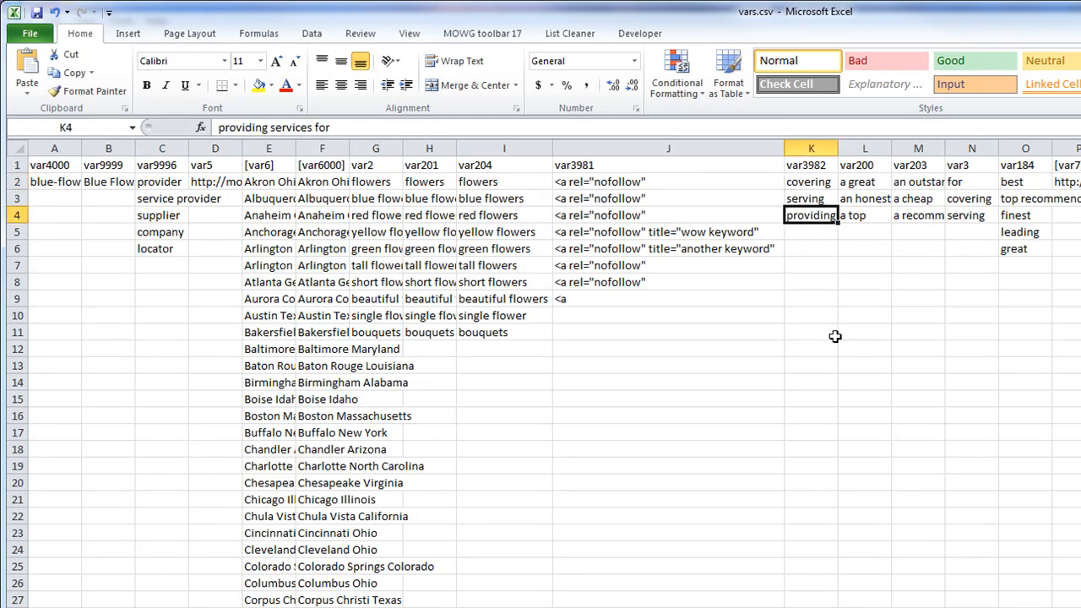
pyautogui.click(712, 231)
pyautogui.click(817, 236)
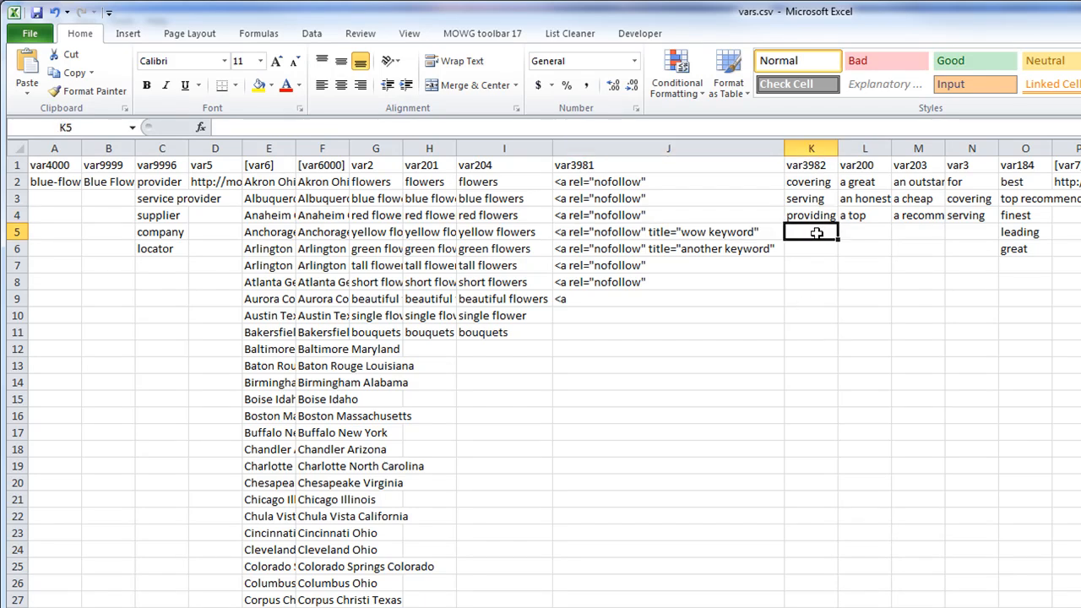
# Enclose the J1 and K1 headers in square brackets as [var3981] and [var3982].
pyautogui.doubleClick(654, 163)
pyautogui.write(']')
pyautogui.click(557, 165)
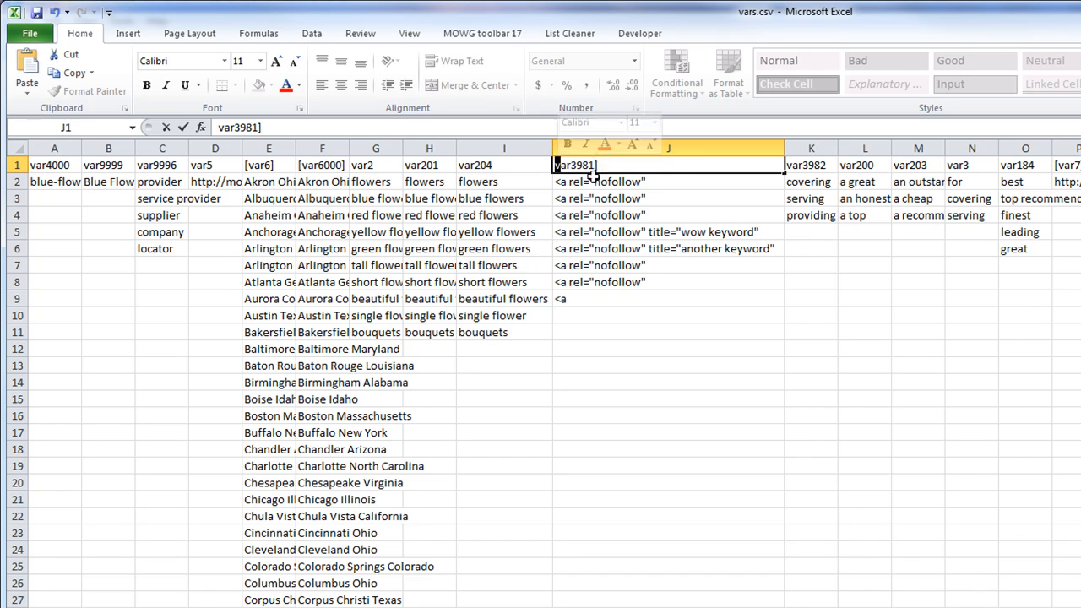
pyautogui.write('[')
pyautogui.click(834, 165)
pyautogui.write(']')
pyautogui.click(785, 165)
pyautogui.write('[')
pyautogui.click(861, 316)
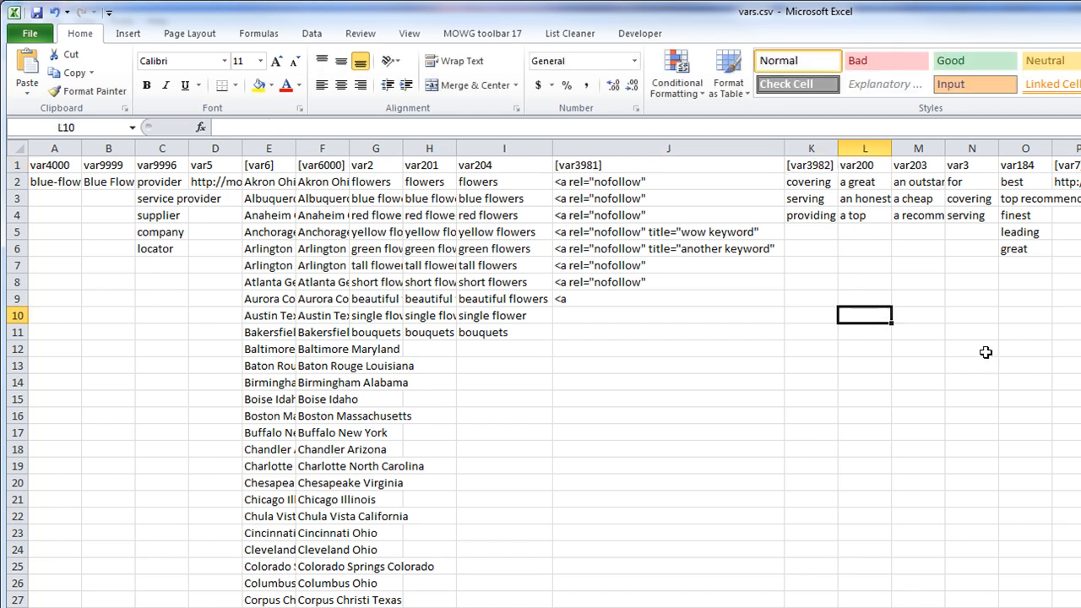
# Insert two blank columns before [var3981] and delete the second, leaving a single empty column J.
pyautogui.moveTo(748, 148); pyautogui.dragTo(810, 148)
pyautogui.rightClick(731, 381)
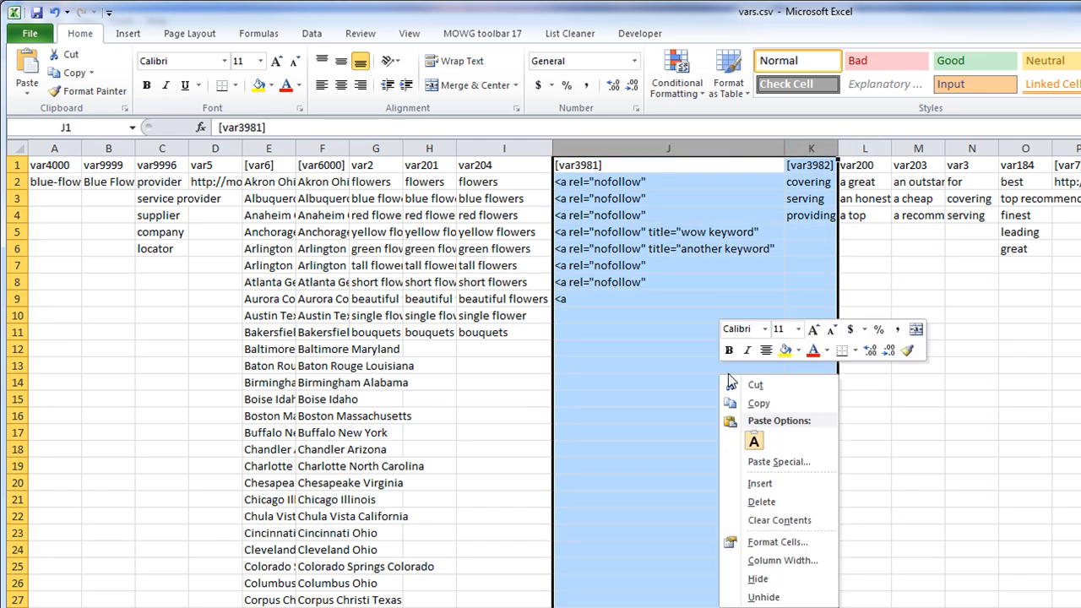
pyautogui.click(754, 483)
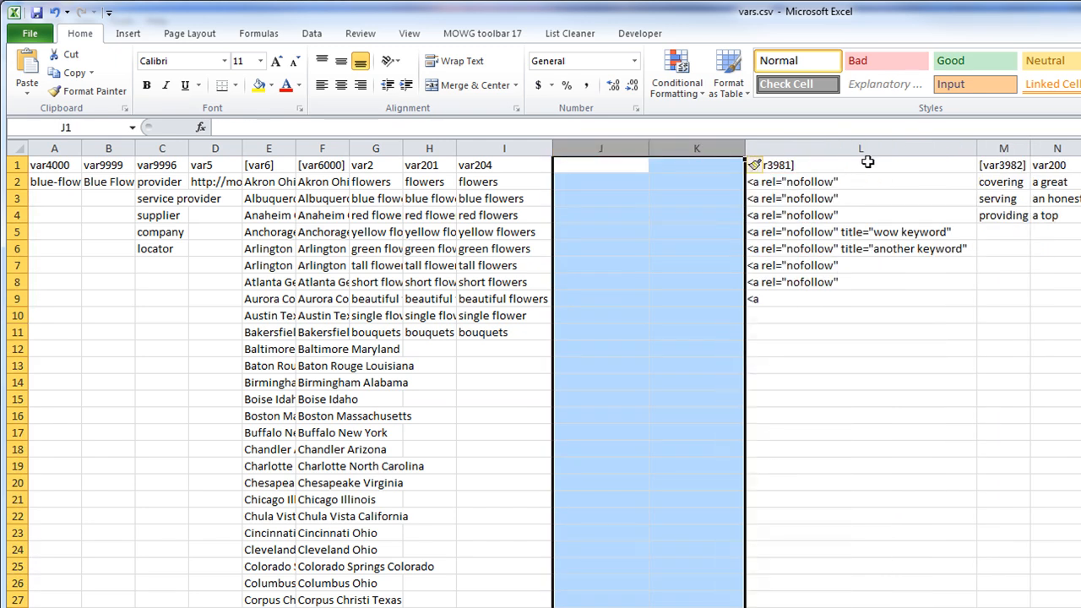
pyautogui.moveTo(881, 164); pyautogui.dragTo(996, 303)
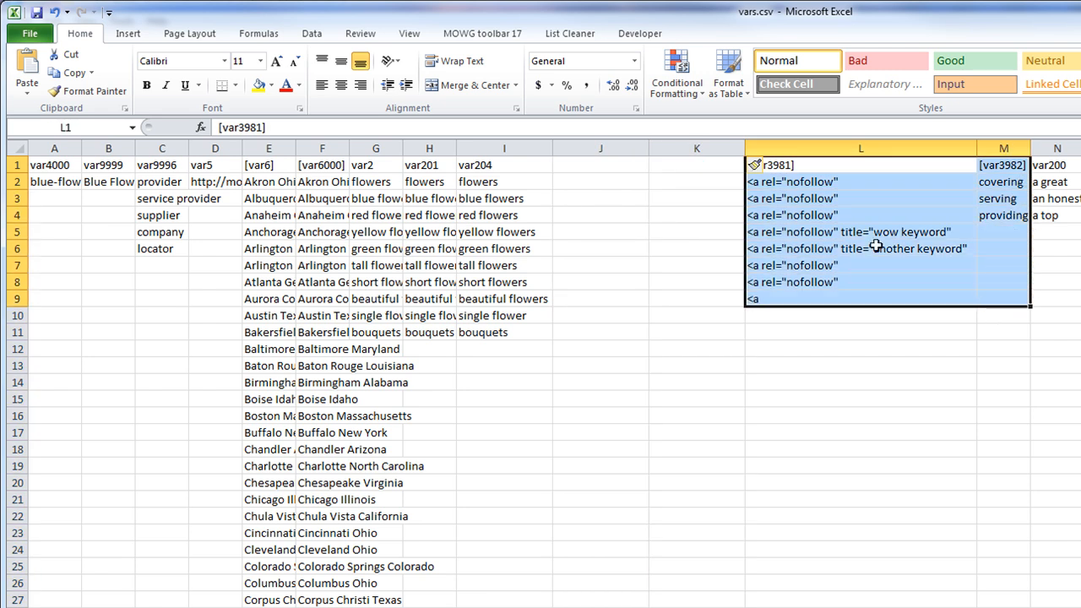
pyautogui.rightClick(875, 245)
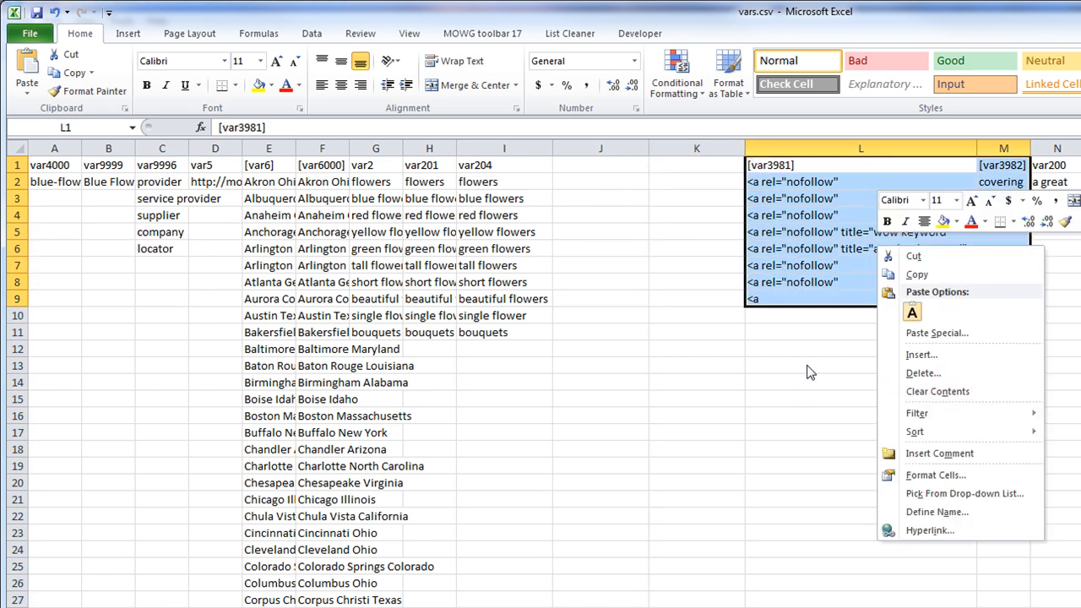
pyautogui.press('Escape')
pyautogui.click(696, 148)
pyautogui.rightClick(694, 288)
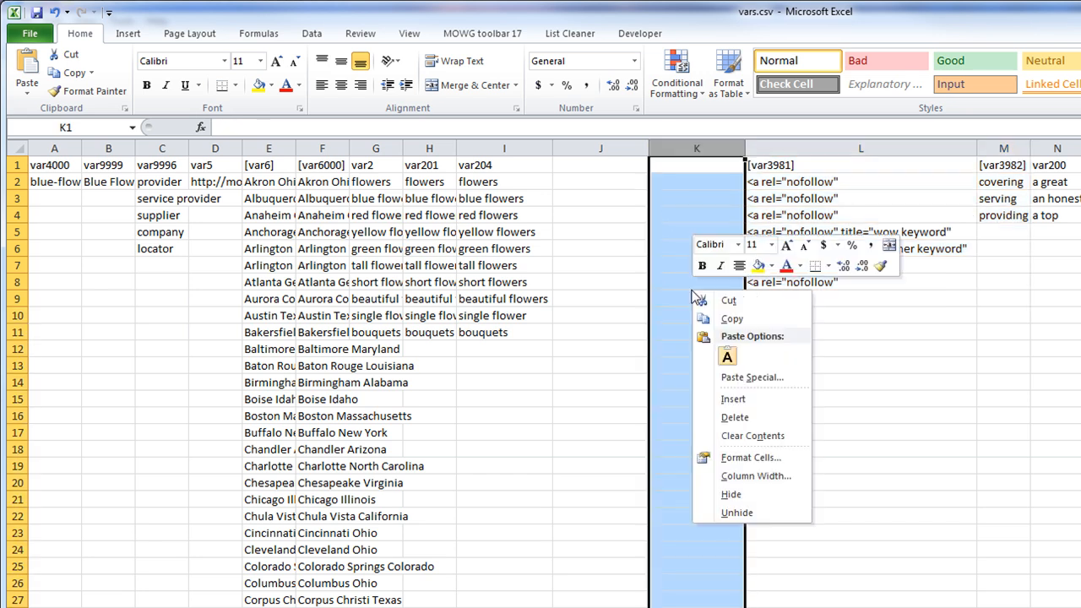
pyautogui.click(751, 417)
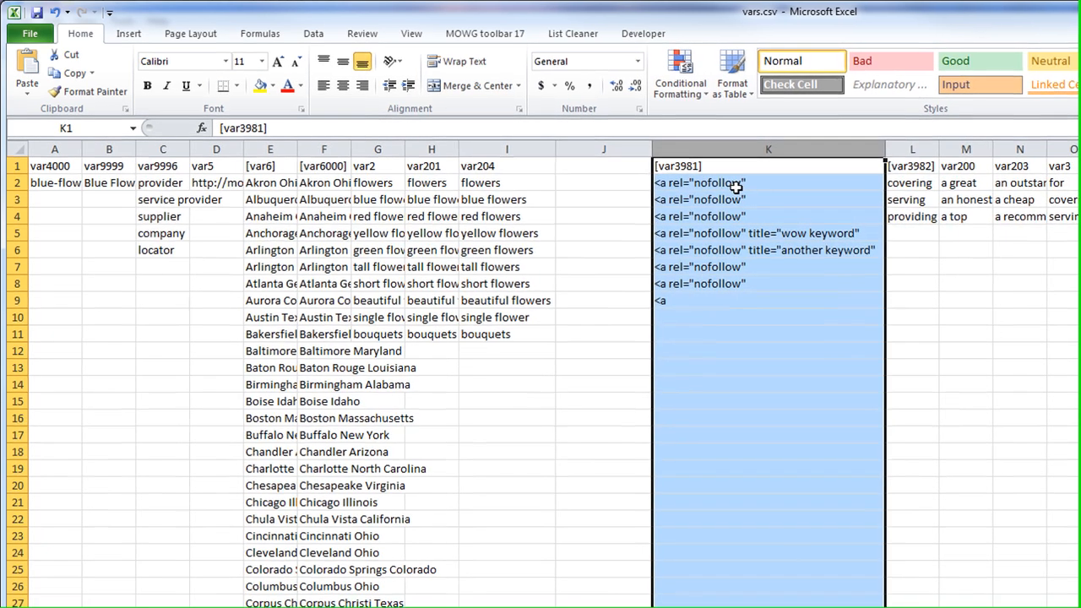
# Remove the square brackets from the L1 and K1 headers so they read var3982 and var3981.
pyautogui.click(906, 168)
pyautogui.doubleClick(906, 168)
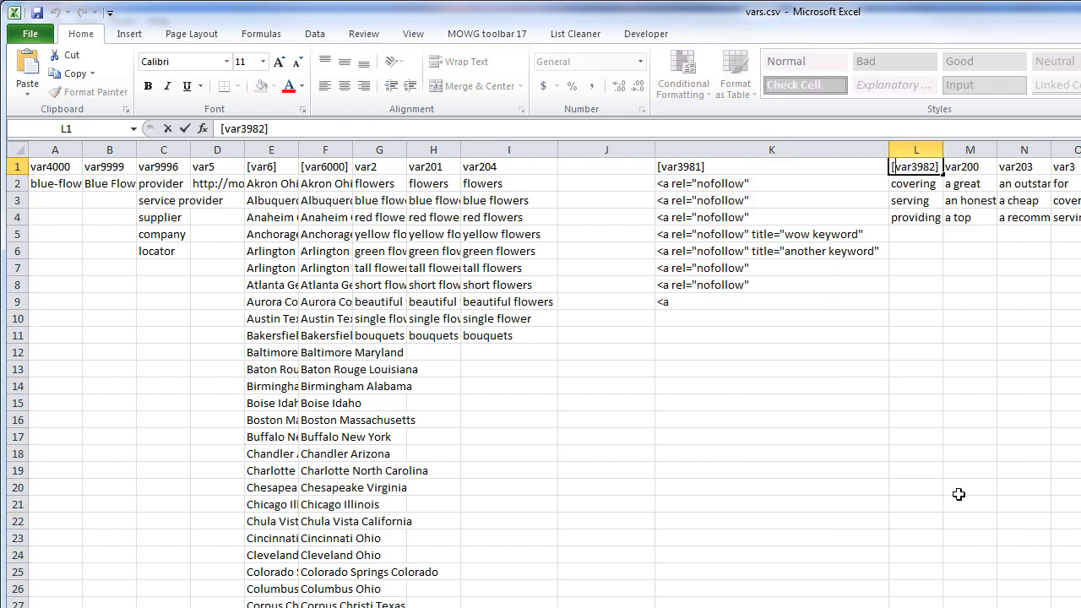
pyautogui.press('Delete')
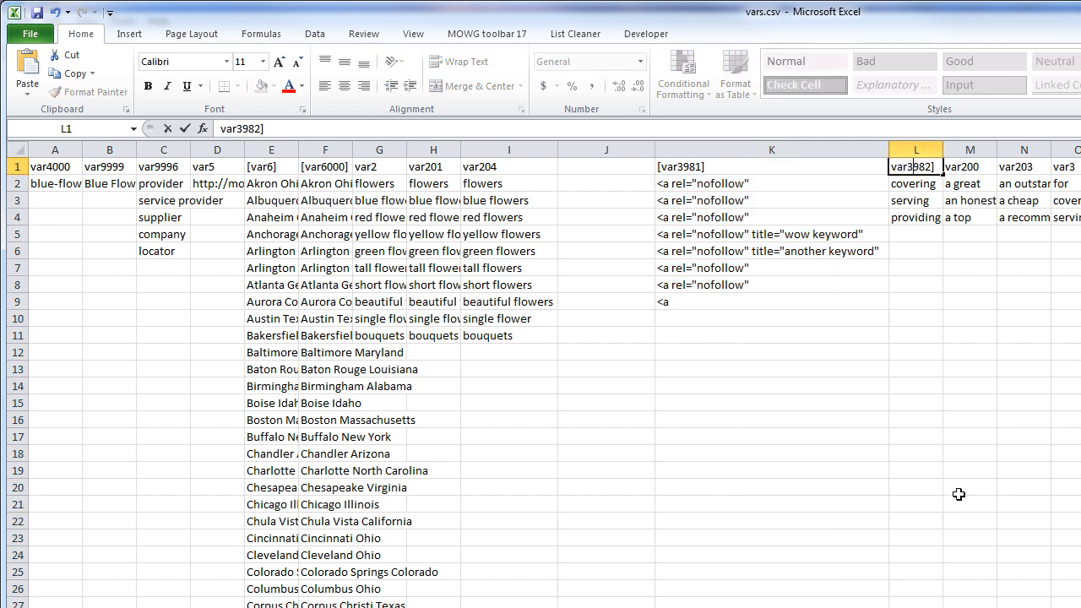
pyautogui.press('End')
pyautogui.press('BackSpace')
pyautogui.click(818, 182)
pyautogui.click(917, 184)
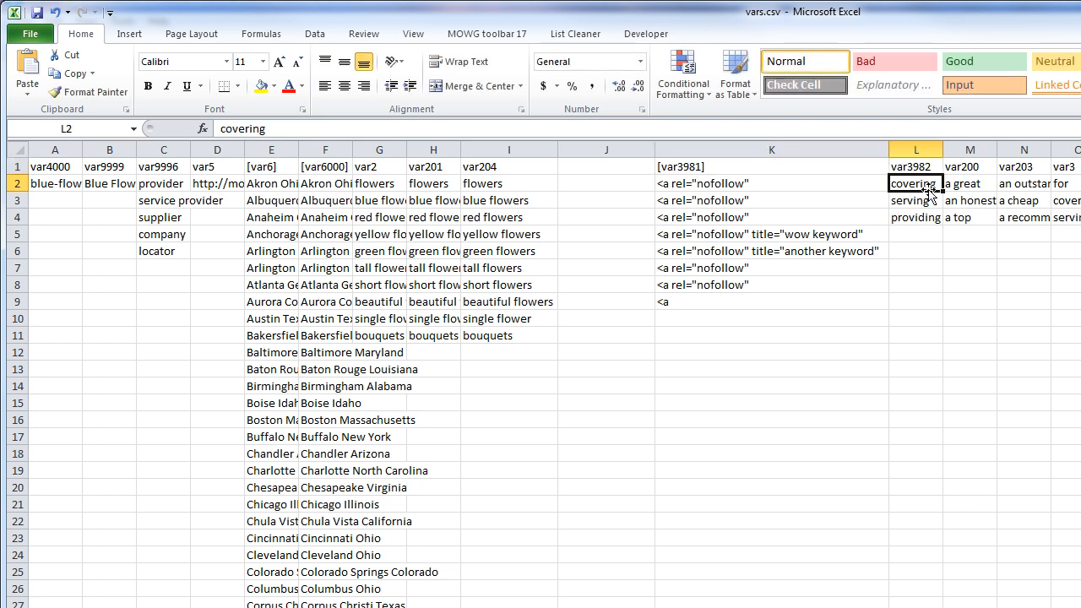
pyautogui.click(724, 166)
pyautogui.doubleClick(724, 166)
pyautogui.press('BackSpace')
pyautogui.press('BackSpace')
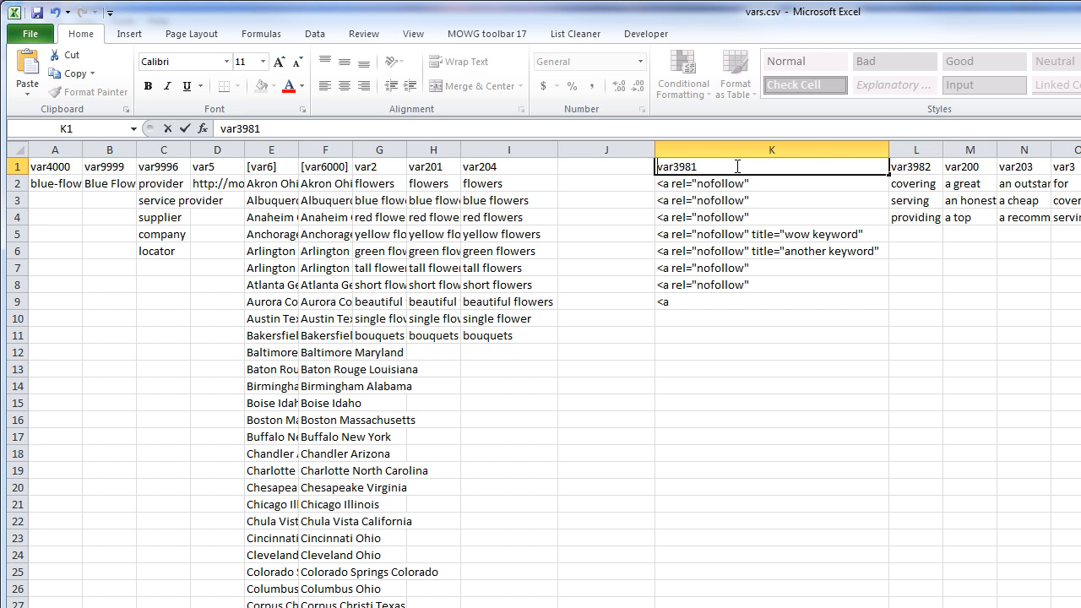
pyautogui.click(777, 317)
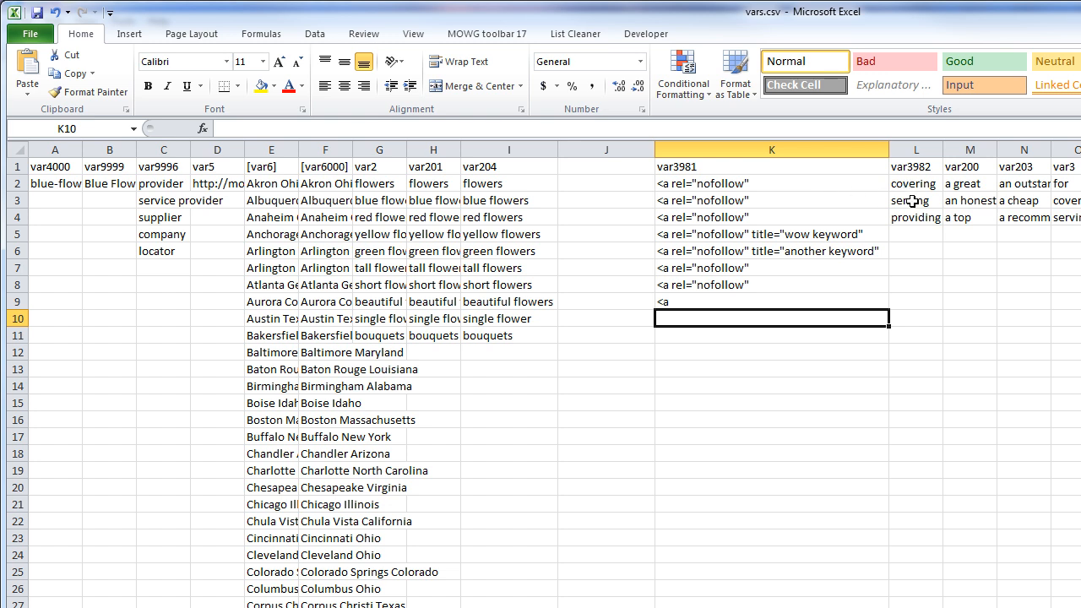
# Review the var3981 and var3982 headers in K1 and L1 and the values beneath them.
pyautogui.click(815, 202)
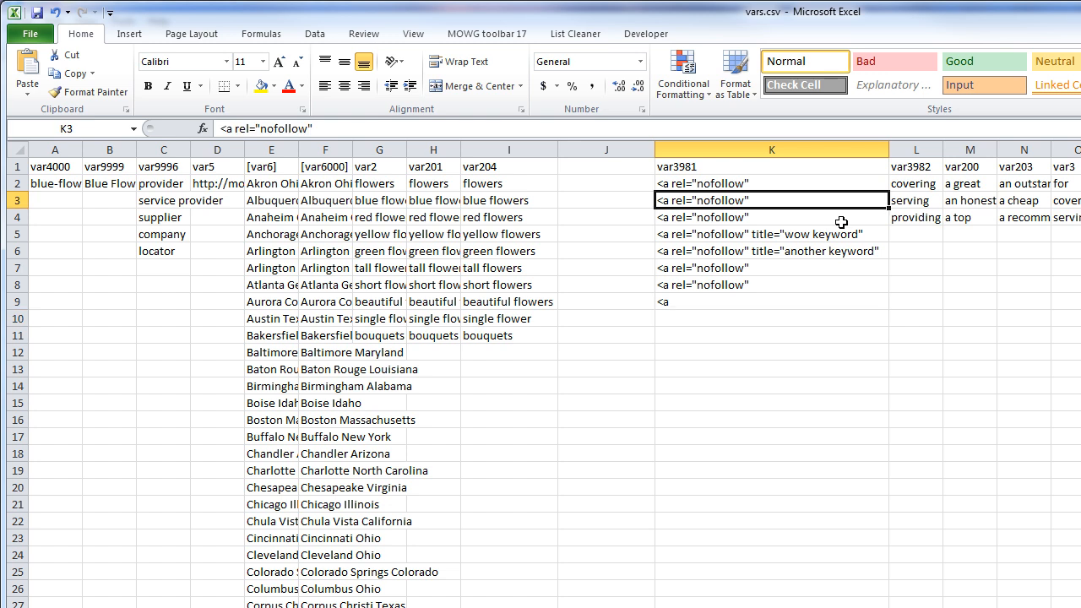
pyautogui.click(729, 165)
pyautogui.click(929, 166)
pyautogui.moveTo(800, 182); pyautogui.dragTo(899, 406)
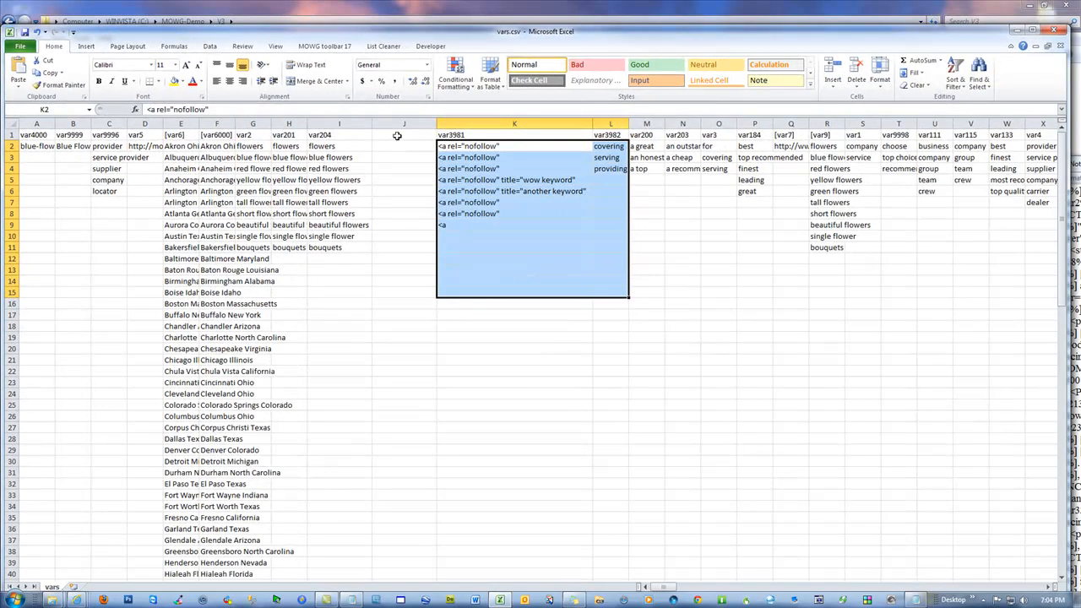
# Bring index.html beside the spreadsheet to view its placeholders, move it aside and return to the empty cell J1.
pyautogui.click(414, 138)
pyautogui.hotkey('alt', 'Tab')
pyautogui.moveTo(1055, 163); pyautogui.dragTo(734, 55)
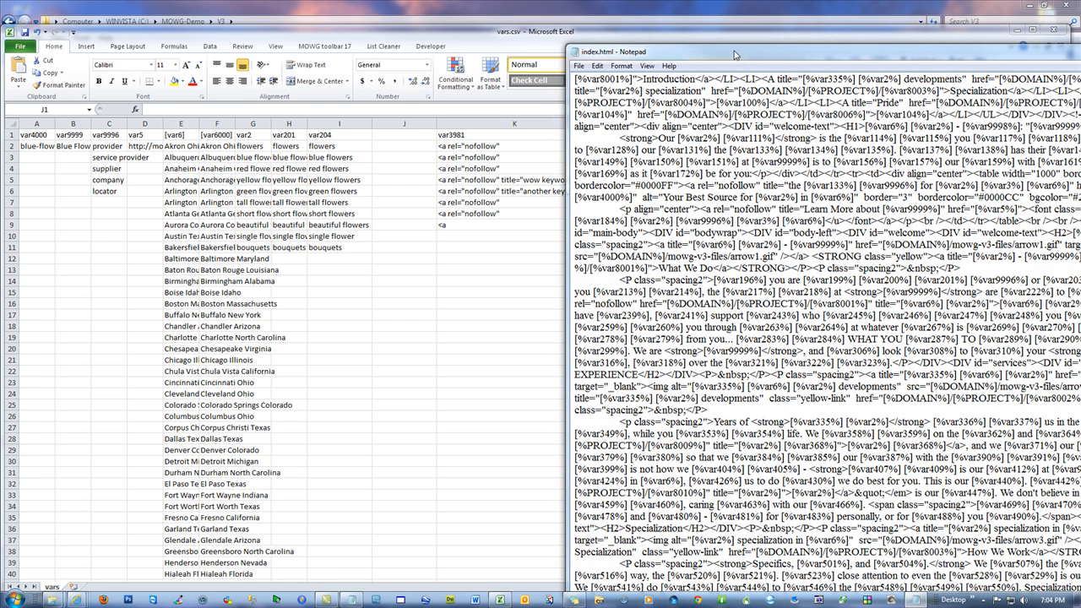
pyautogui.moveTo(735, 55); pyautogui.dragTo(1080, 115)
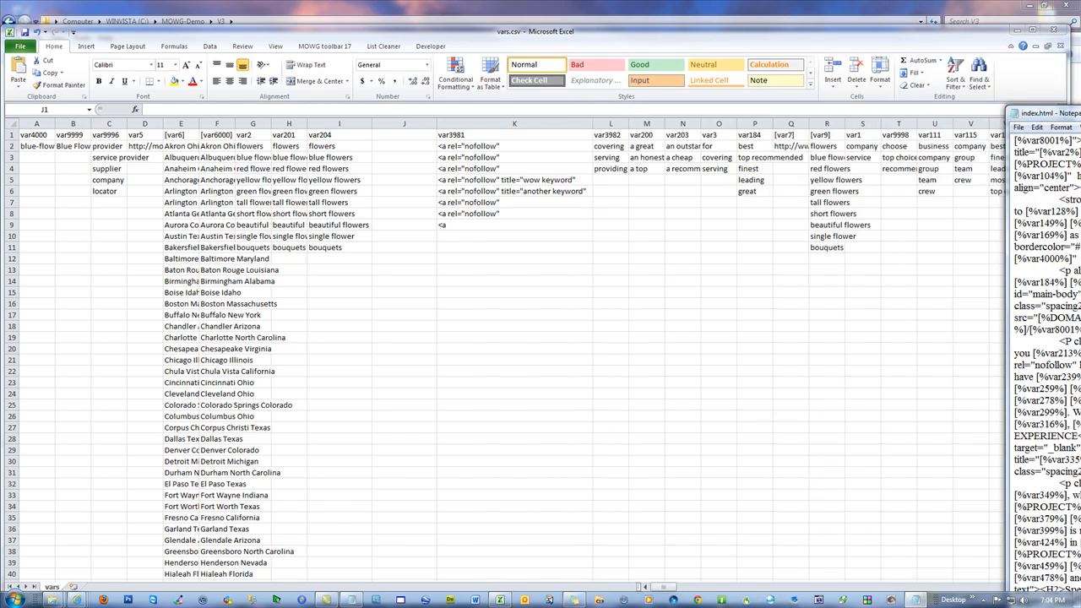
pyautogui.click(410, 135)
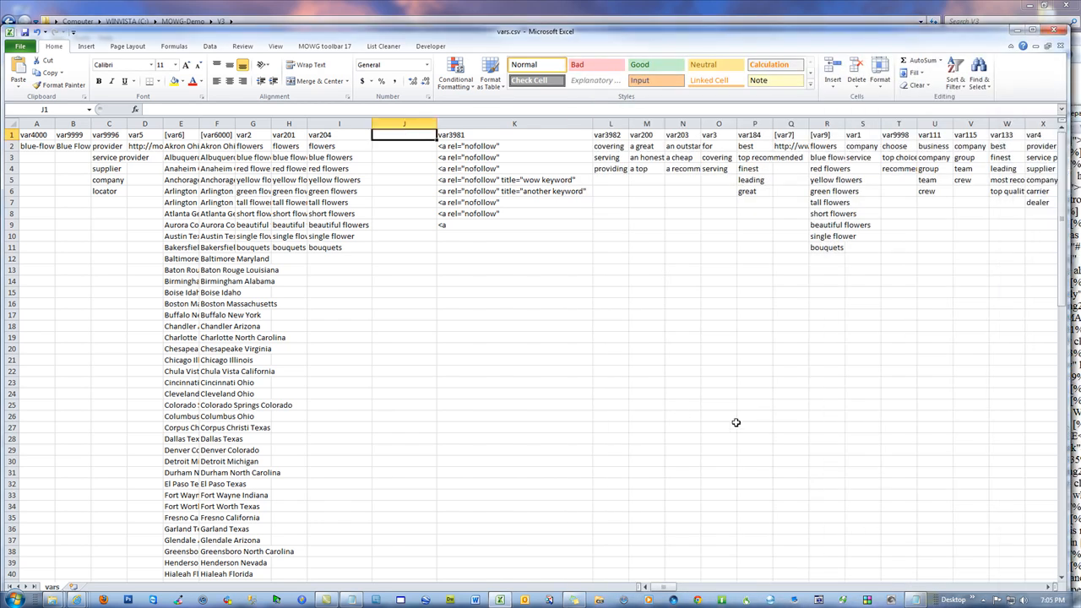
# Enter the header var3980 in cell J1 and search the sheet for every occurrence of 3980.
pyautogui.write('var3980')
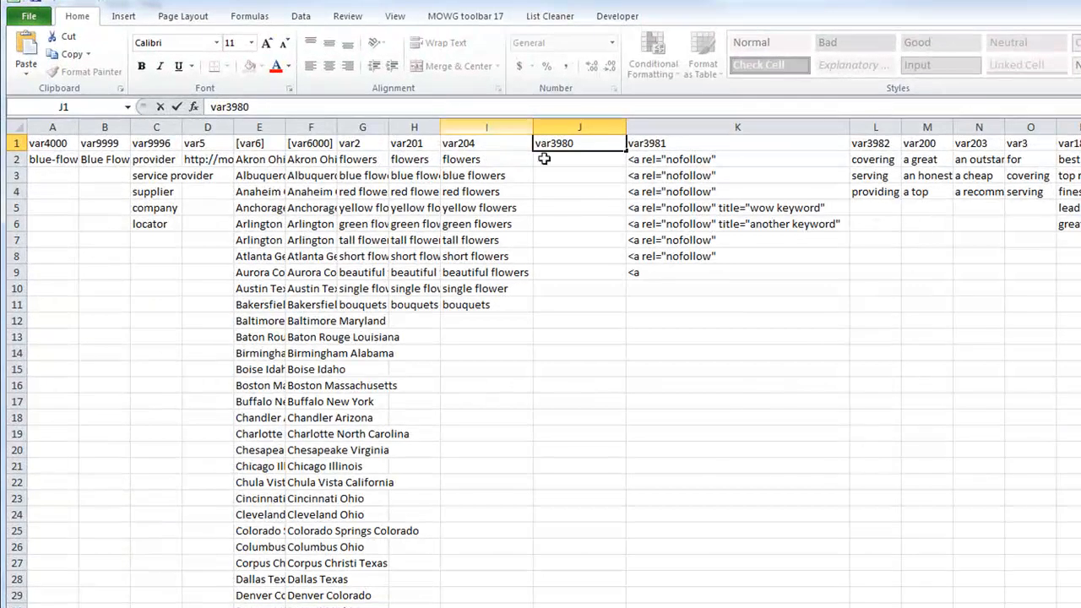
pyautogui.click(404, 179)
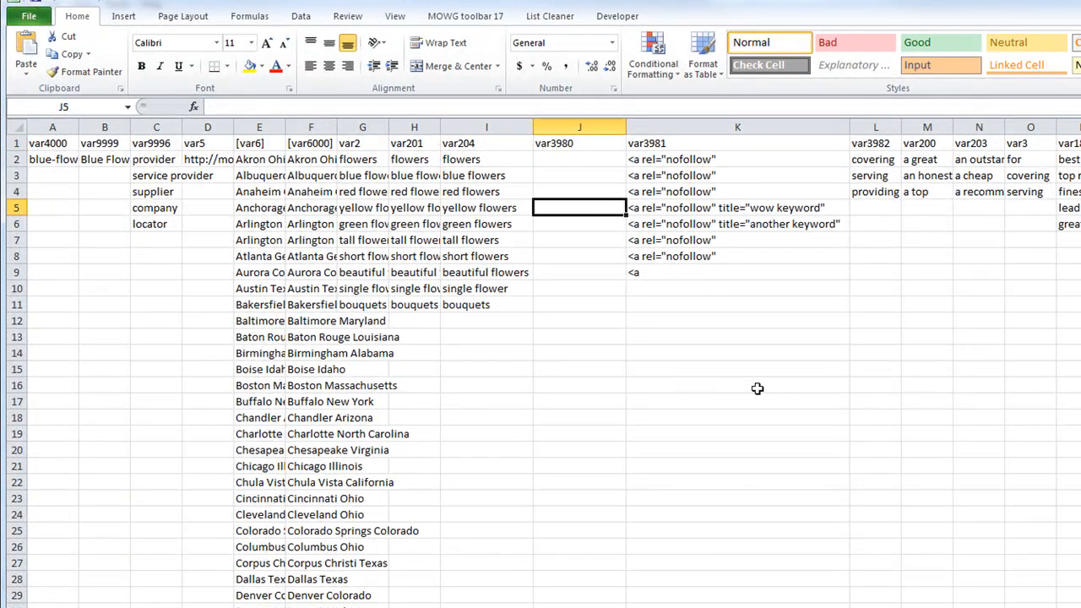
pyautogui.hotkey('ctrl', 'f')
pyautogui.write('39')
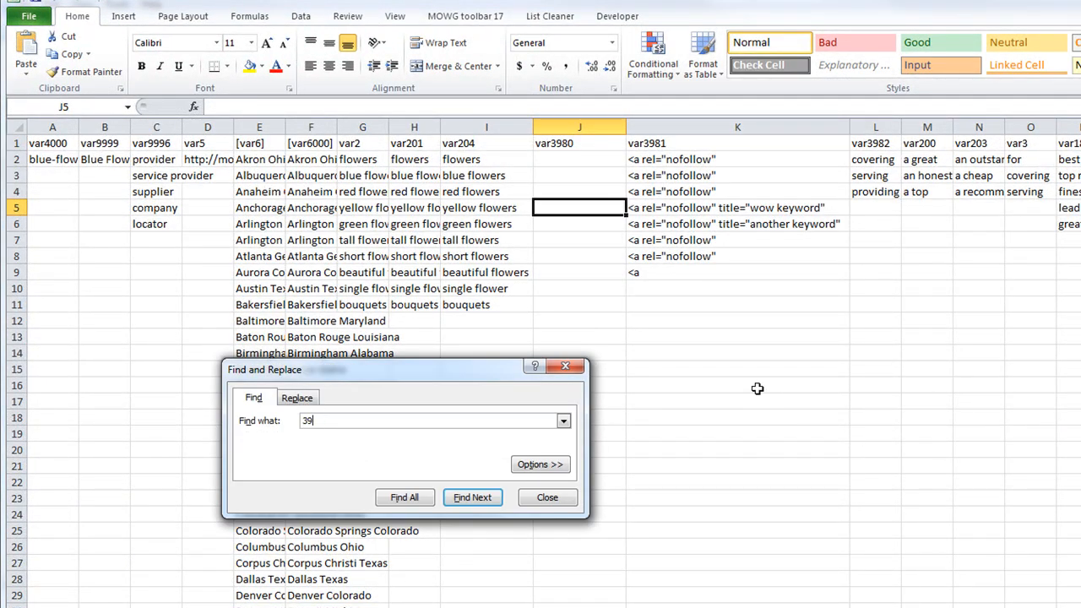
pyautogui.write('80')
pyautogui.click(415, 496)
pyautogui.click(564, 365)
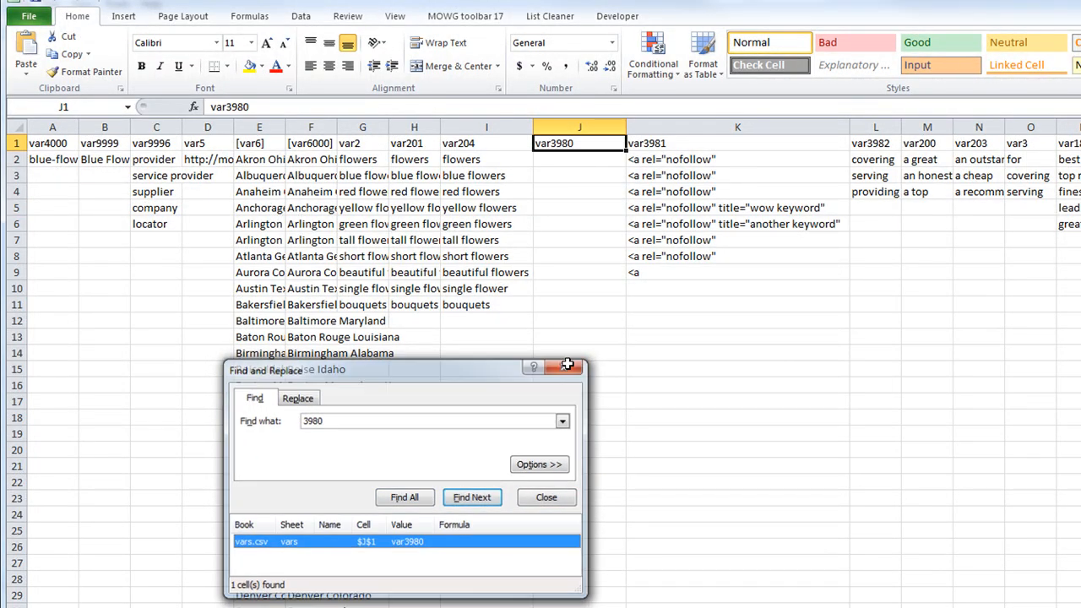
# Copy the var3981 values from K2:K9 into the var3980 column starting at J2, and widen column J to fit its contents.
pyautogui.moveTo(664, 155); pyautogui.dragTo(666, 274)
pyautogui.rightClick(679, 254)
pyautogui.click(731, 284)
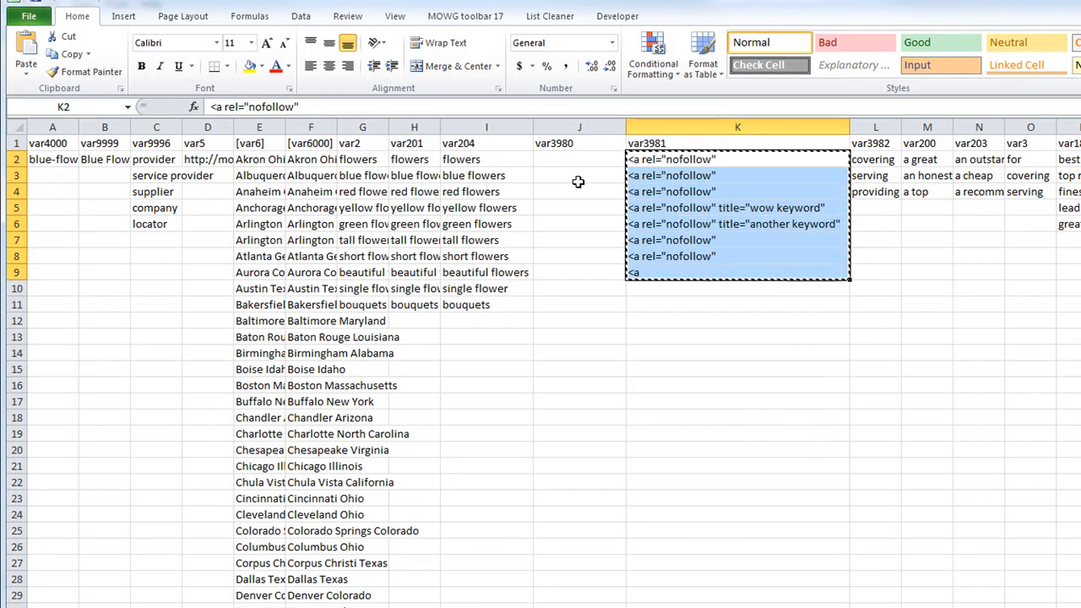
pyautogui.rightClick(582, 160)
pyautogui.click(614, 225)
pyautogui.click(693, 383)
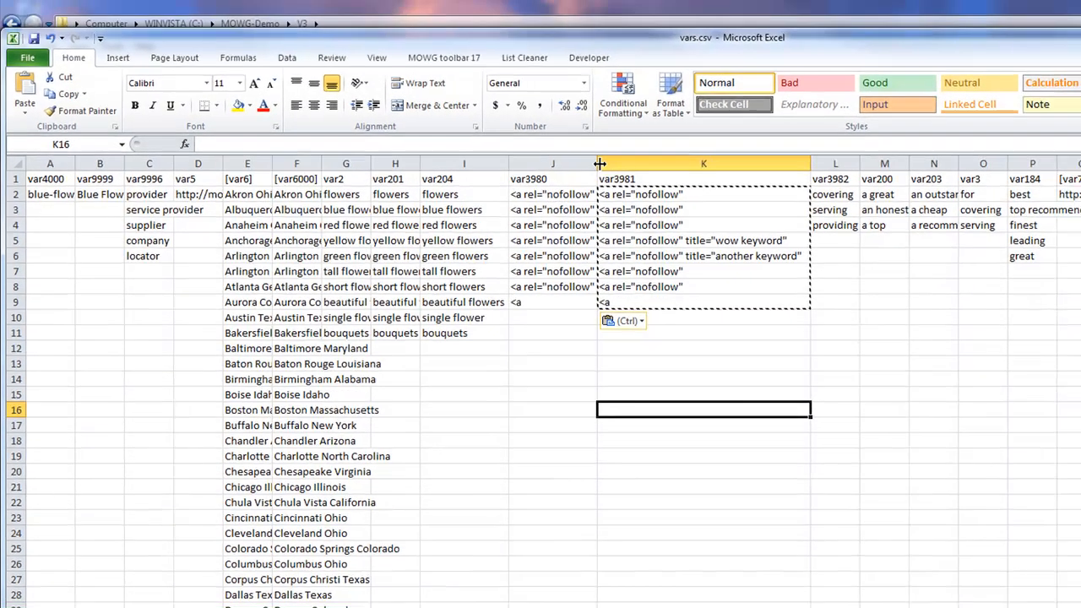
pyautogui.doubleClick(626, 127)
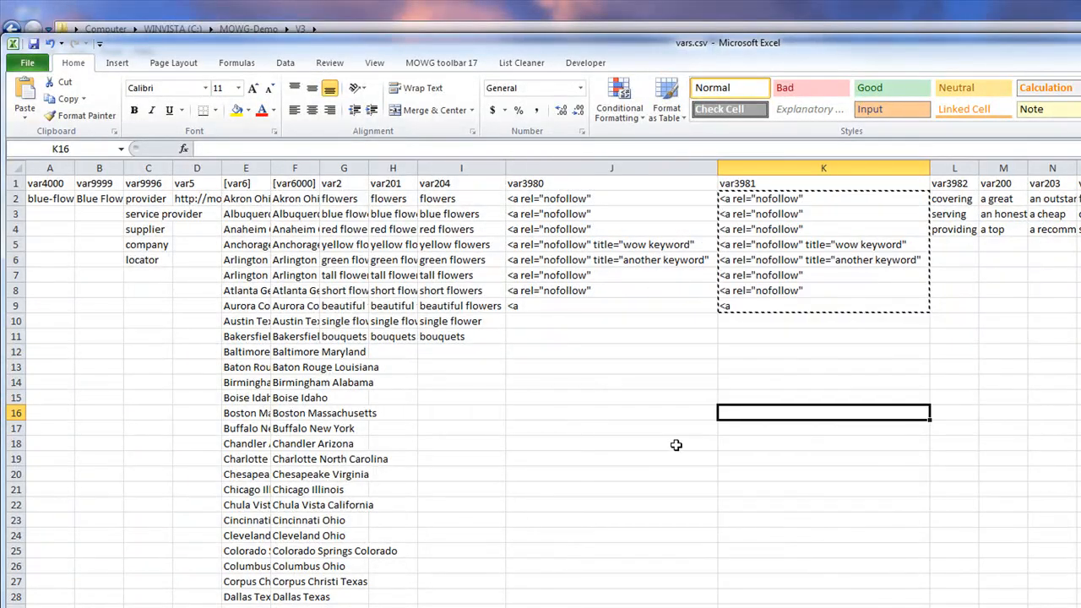
pyautogui.click(635, 350)
pyautogui.press('Escape')
pyautogui.click(647, 441)
# Fill the "<a" value from J9 down through J17 and save vars.csv, keeping the CSV format.
pyautogui.click(617, 309)
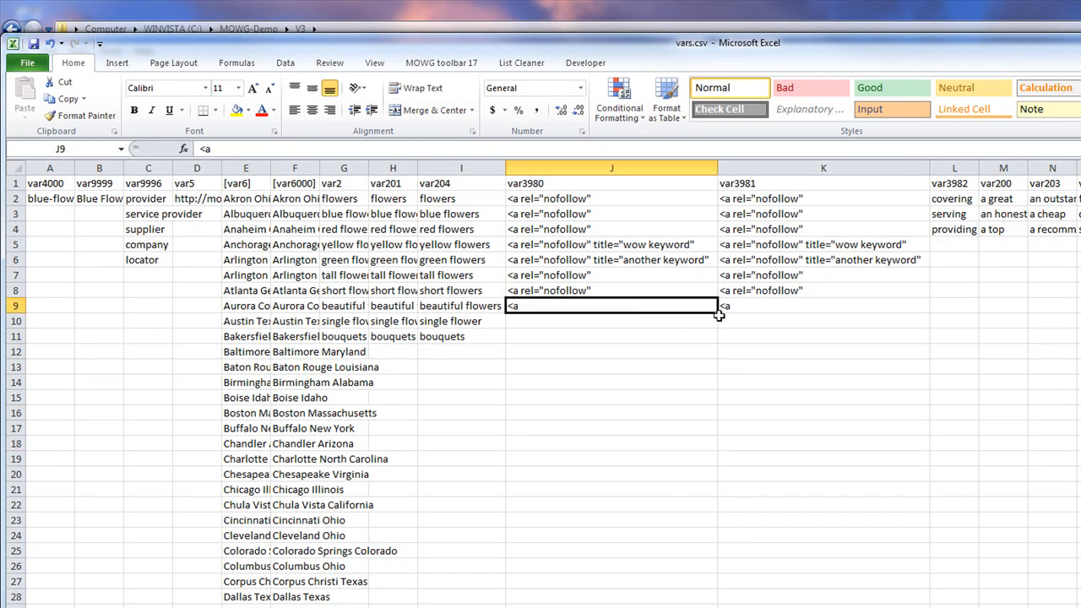
pyautogui.moveTo(717, 310); pyautogui.dragTo(718, 432)
pyautogui.click(647, 550)
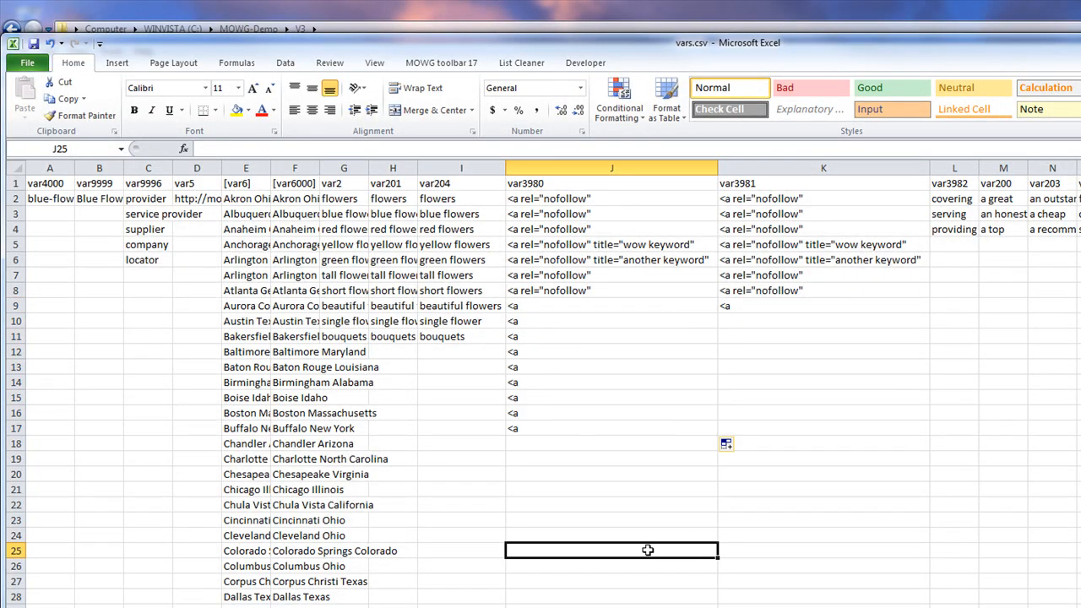
pyautogui.click(33, 43)
pyautogui.click(662, 461)
# Remove title="wow keyword" from cell J5, leaving only the nofollow anchor text.
pyautogui.doubleClick(642, 244)
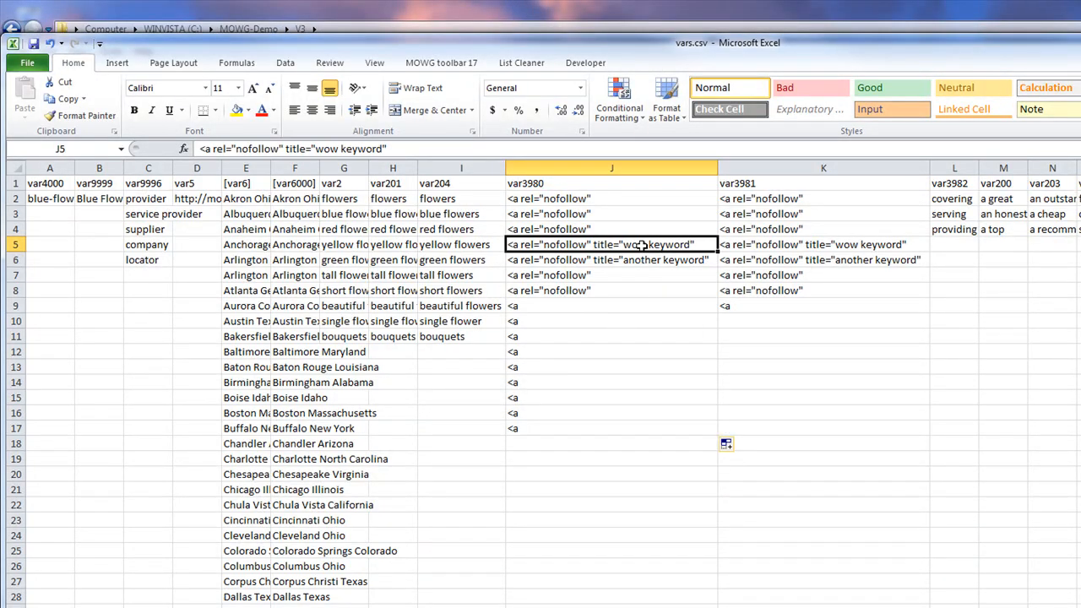
pyautogui.moveTo(694, 245); pyautogui.dragTo(593, 245)
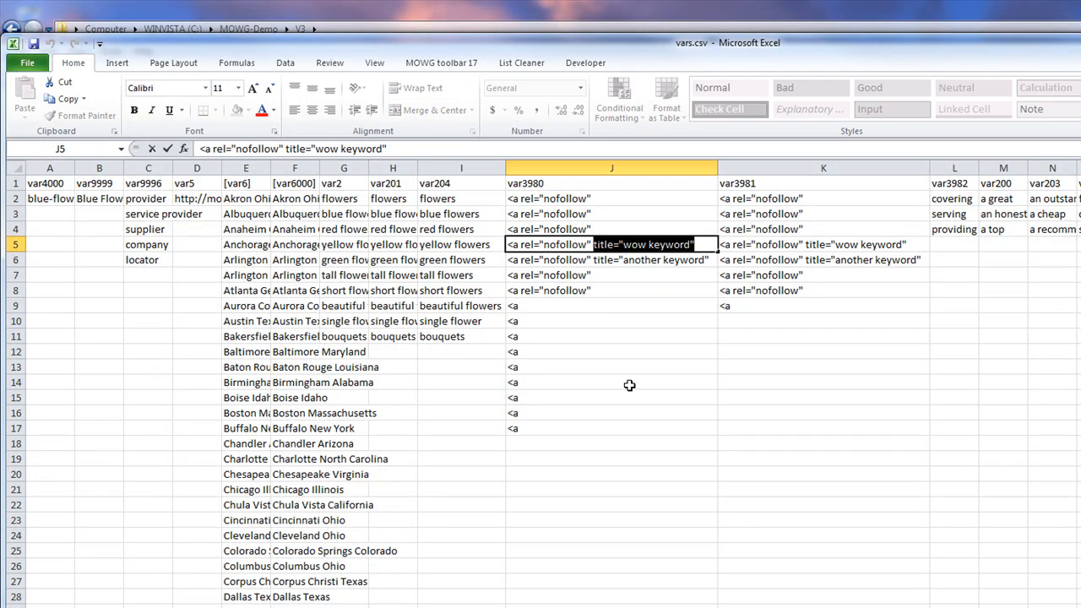
pyautogui.click(647, 245)
pyautogui.moveTo(690, 245); pyautogui.dragTo(623, 245)
pyautogui.moveTo(695, 245); pyautogui.dragTo(594, 245)
pyautogui.press('Delete')
# Remove title="another keyword" from cell J6 so that it holds only <a rel="nofollow".
pyautogui.doubleClick(704, 259)
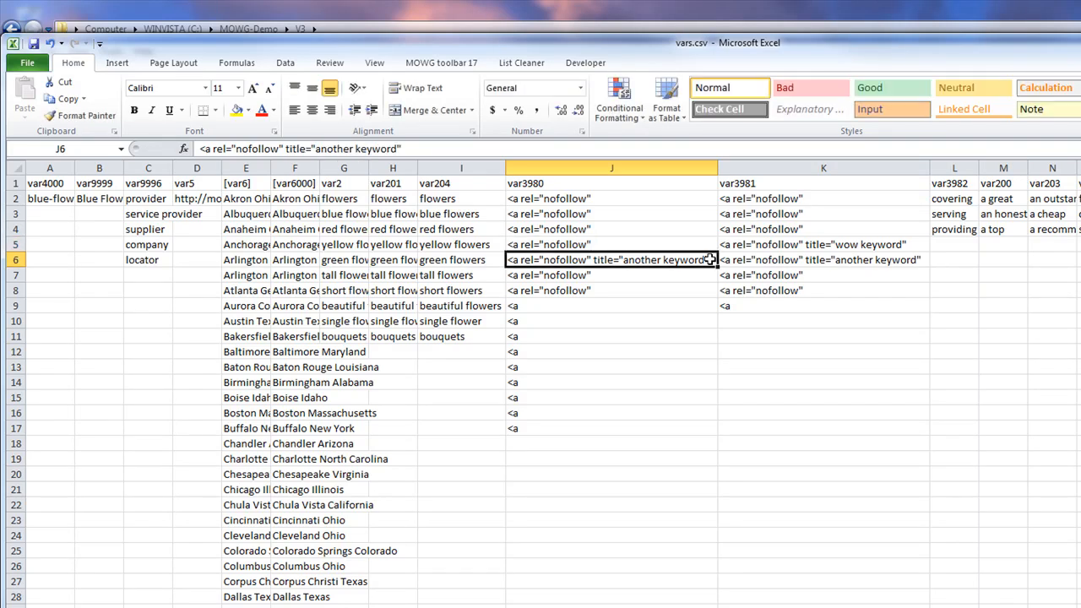
pyautogui.press('BackSpace')
pyautogui.press('BackSpace')
pyautogui.press('BackSpace')
pyautogui.press('BackSpace')
pyautogui.press('BackSpace')
pyautogui.press('BackSpace')
pyautogui.press('BackSpace')
pyautogui.press('BackSpace')
pyautogui.press('BackSpace')
pyautogui.press('BackSpace')
pyautogui.press('BackSpace')
pyautogui.press('BackSpace')
pyautogui.press('BackSpace')
pyautogui.press('BackSpace')
pyautogui.press('BackSpace')
pyautogui.press('BackSpace')
pyautogui.press('BackSpace')
pyautogui.press('BackSpace')
pyautogui.press('BackSpace')
pyautogui.press('BackSpace')
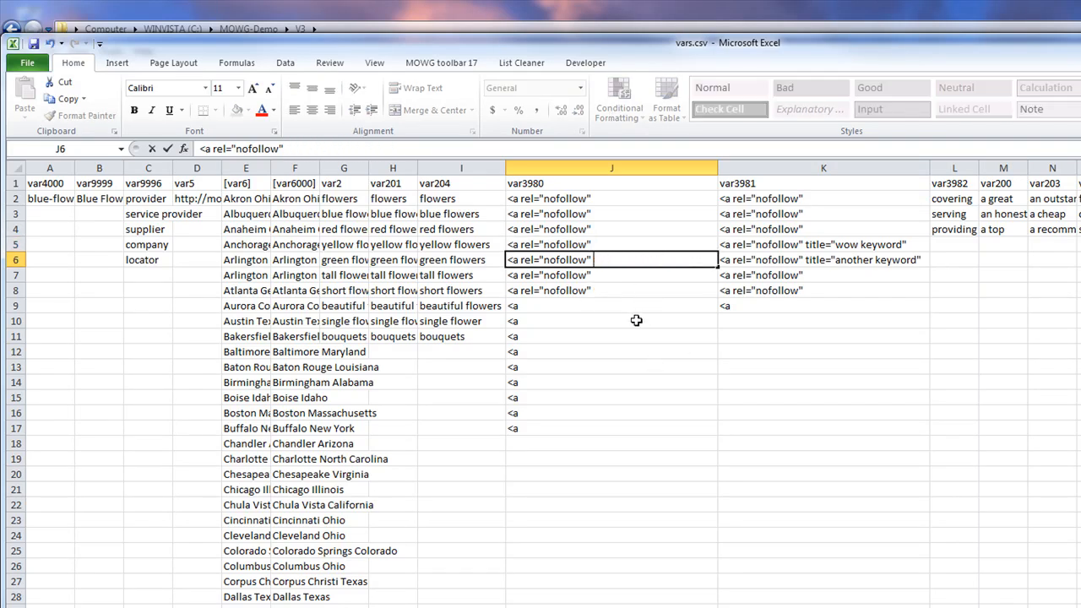
pyautogui.click(632, 325)
pyautogui.click(634, 413)
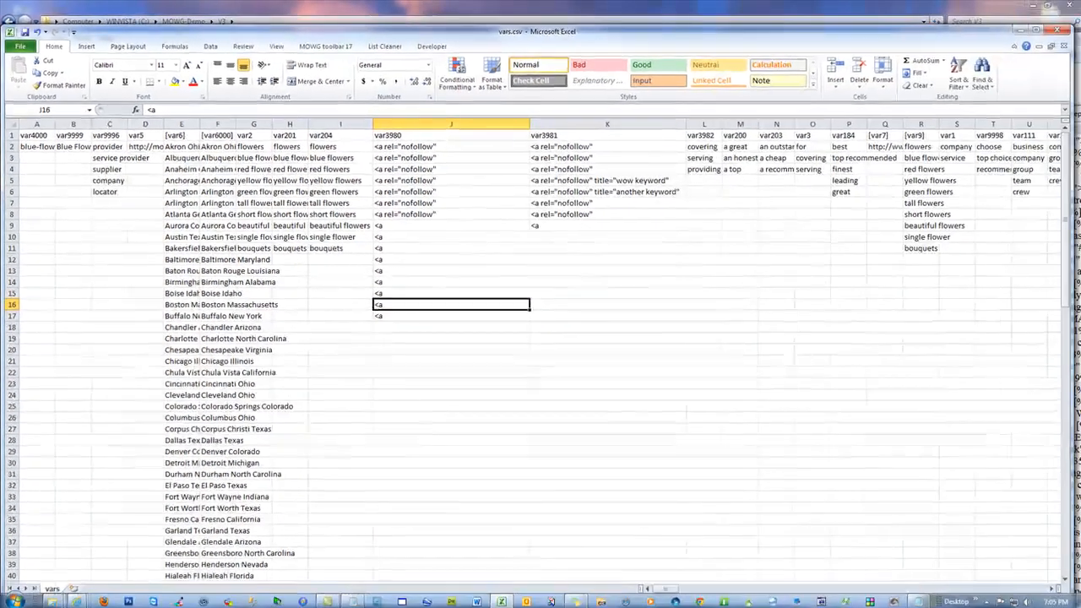
# In index.html, replace the <A that opens the Introduction navigation link with the placeholder [%var3980%].
pyautogui.moveTo(1076, 110); pyautogui.dragTo(202, 53)
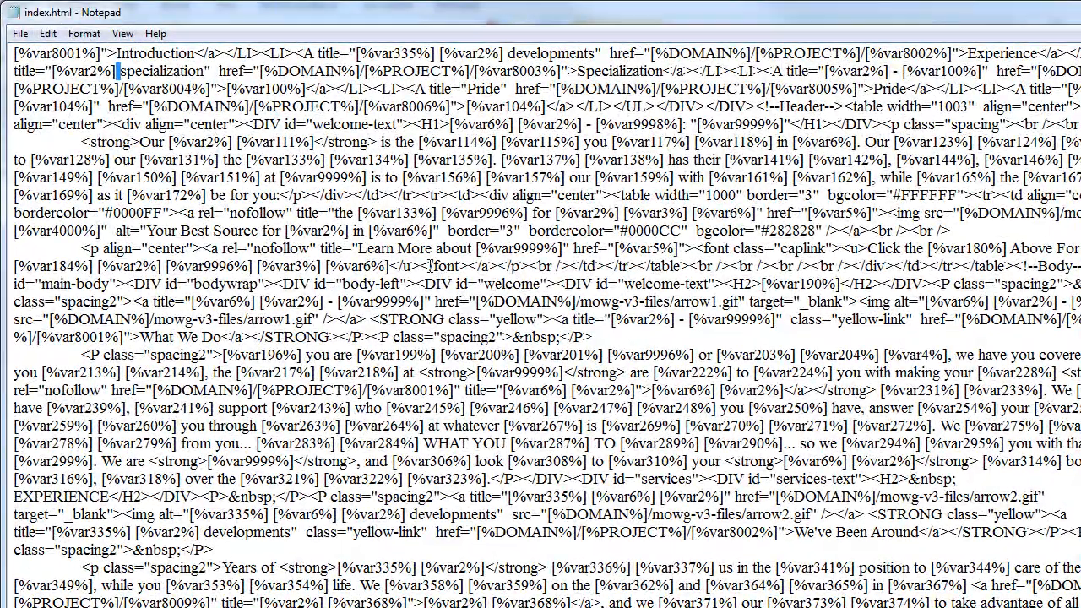
pyautogui.click(591, 179)
pyautogui.scroll(4, 872, 297)
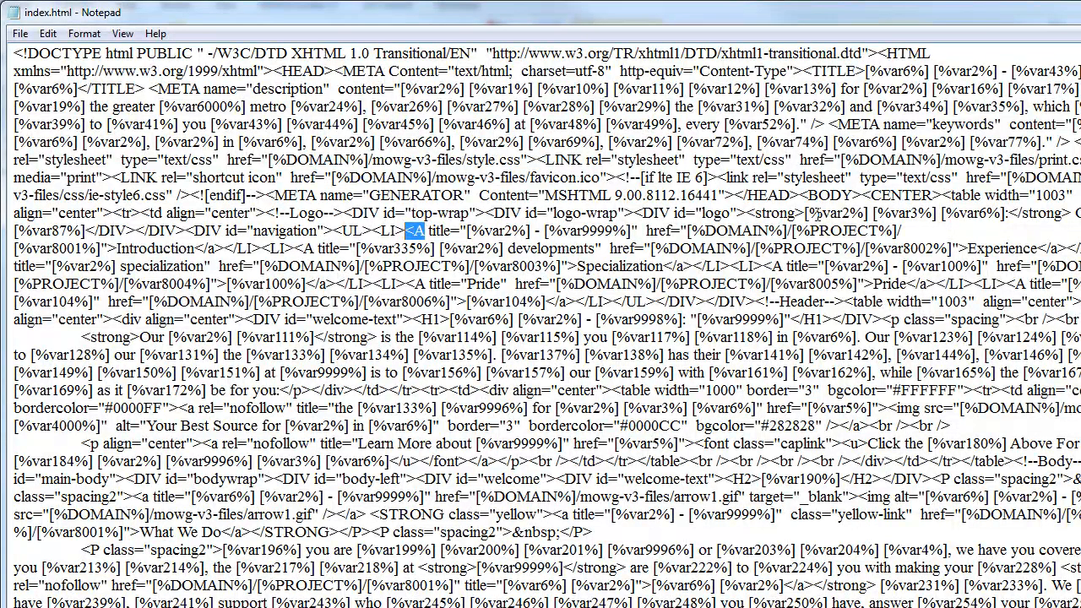
pyautogui.moveTo(205, 248); pyautogui.dragTo(215, 248)
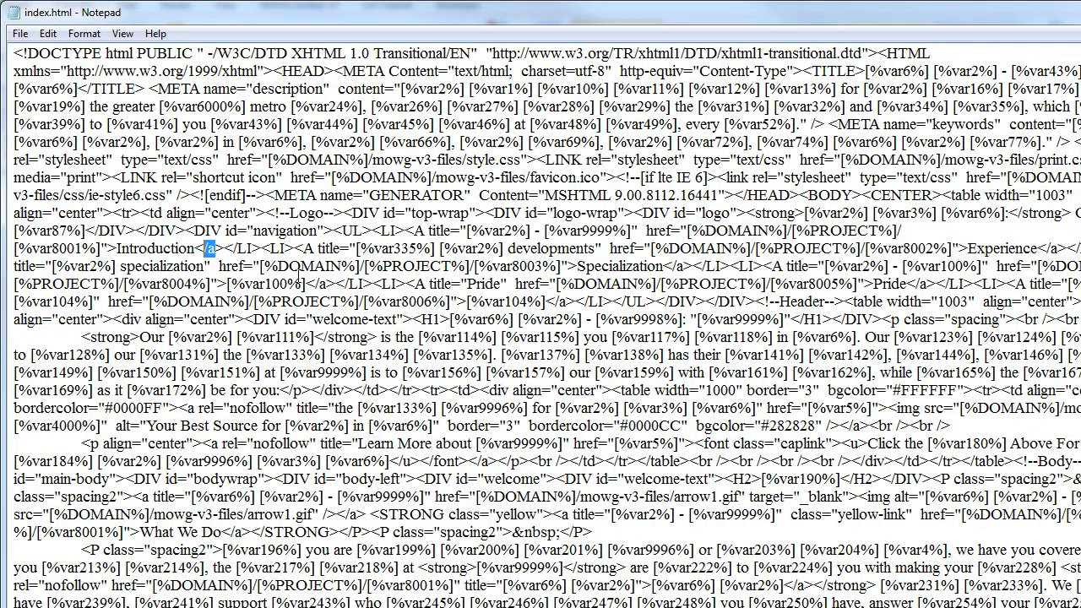
pyautogui.moveTo(425, 231); pyautogui.dragTo(415, 231)
pyautogui.moveTo(422, 19); pyautogui.dragTo(948, 106)
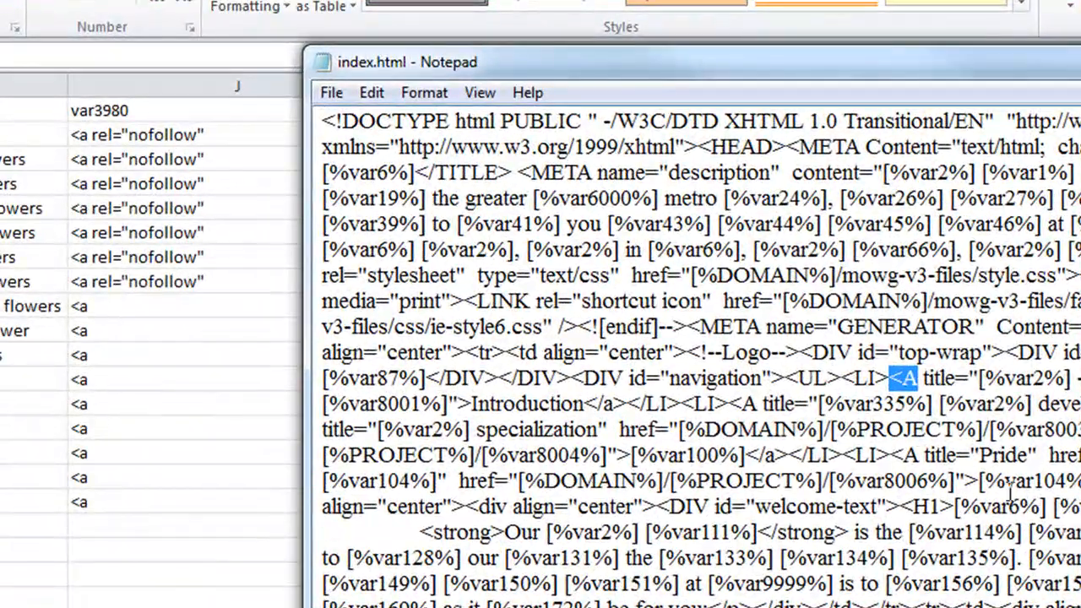
pyautogui.write('[%')
pyautogui.write('var')
pyautogui.write('3980')
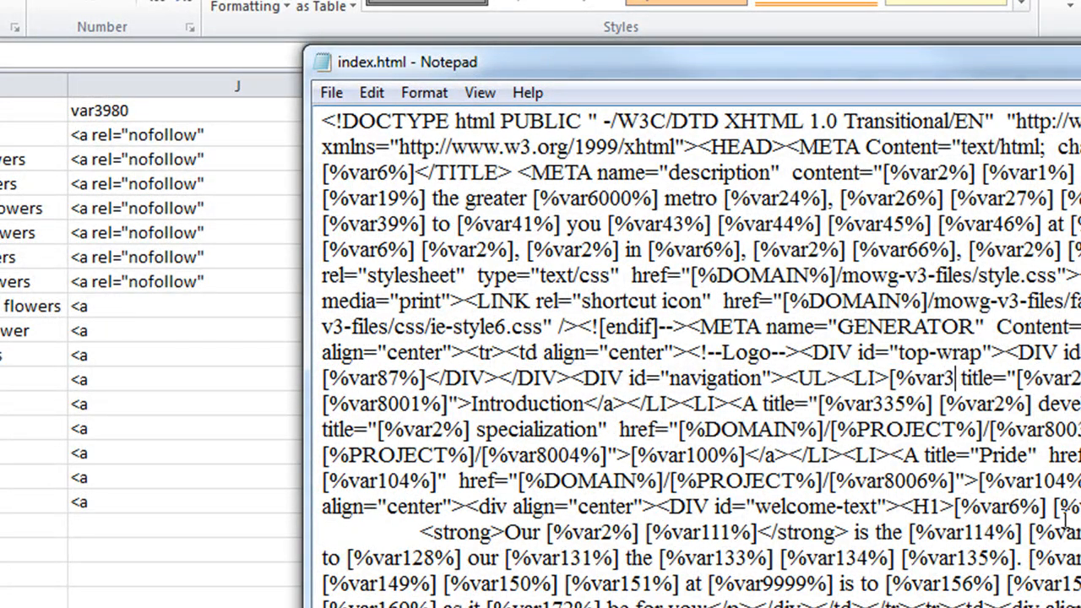
pyautogui.write('%')
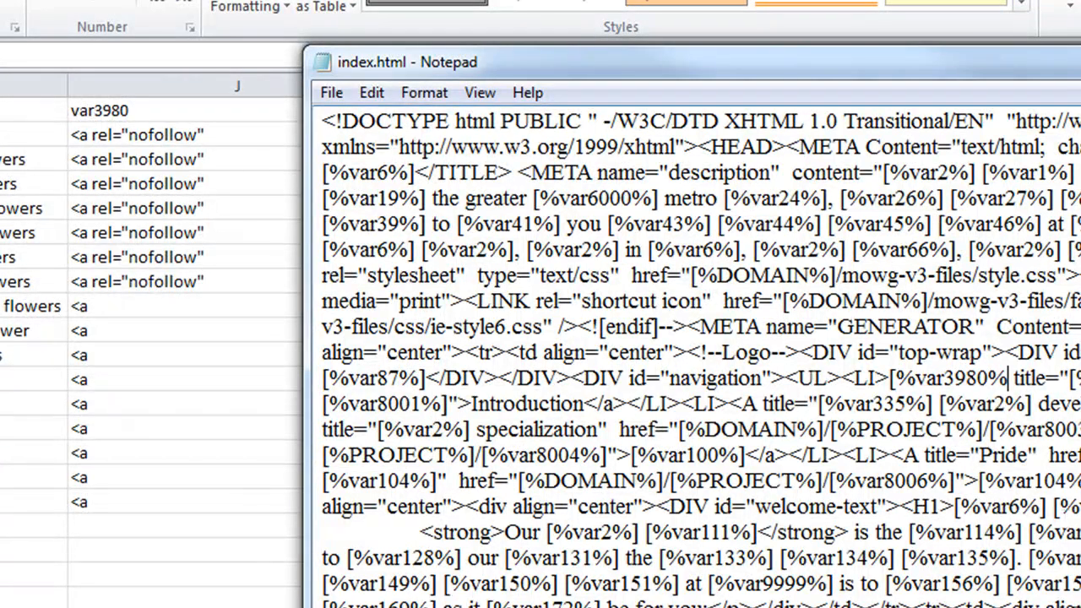
pyautogui.write(']')
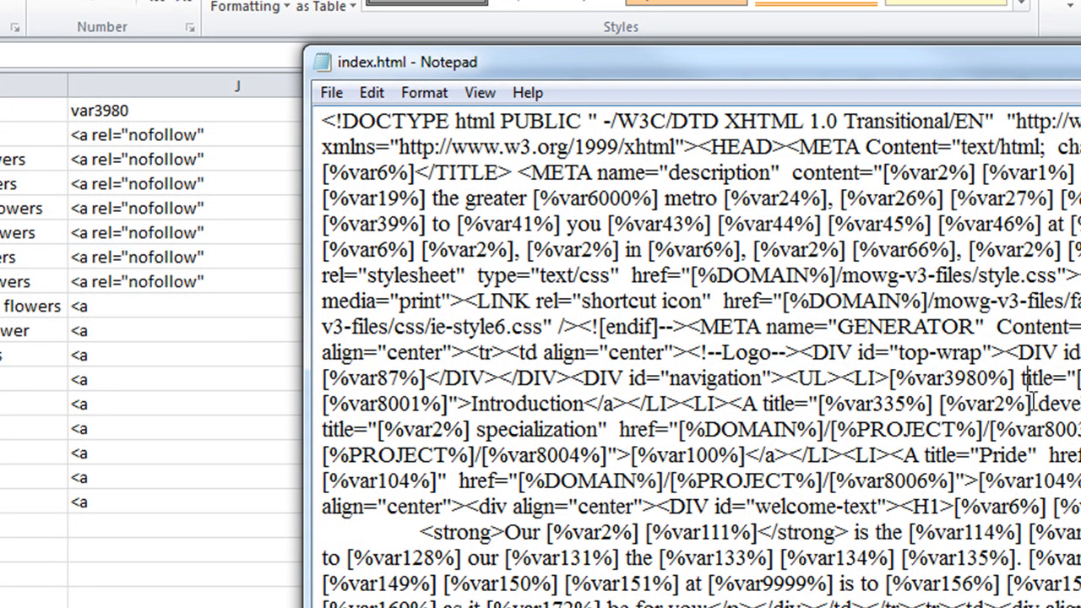
# Return to vars.csv, save it in CSV format and close it without saving a second time.
pyautogui.hotkey('alt', 'Tab')
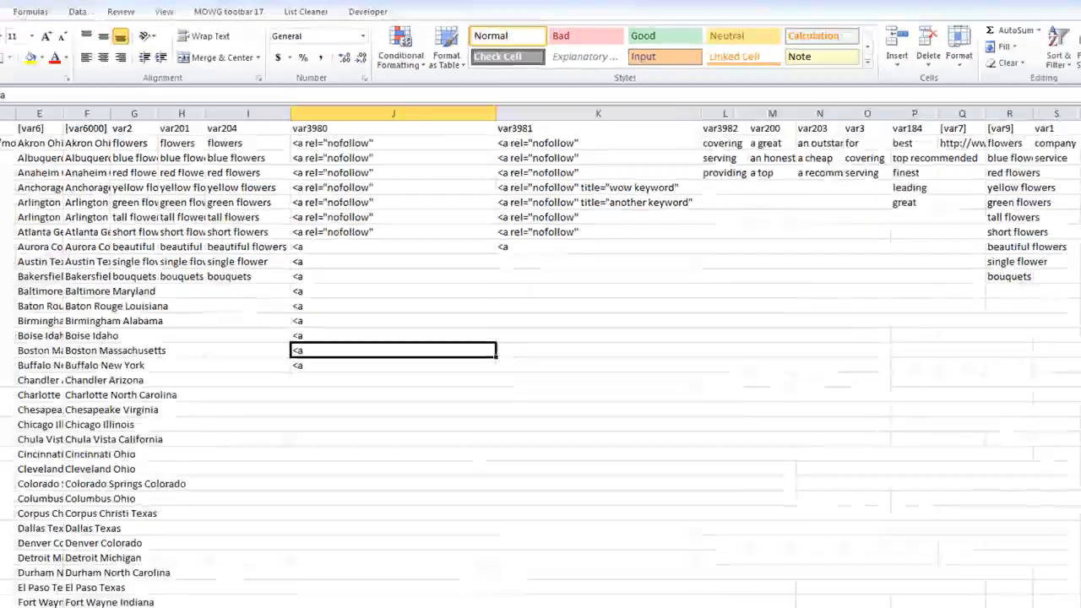
pyautogui.hotkey('ctrl', 's')
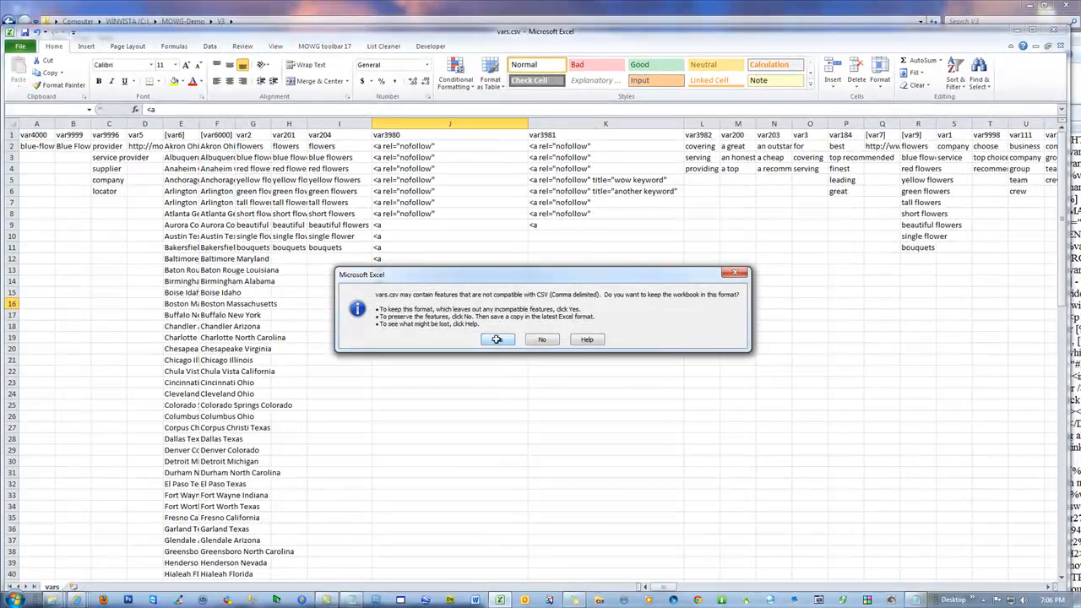
pyautogui.click(351, 550)
pyautogui.click(1053, 30)
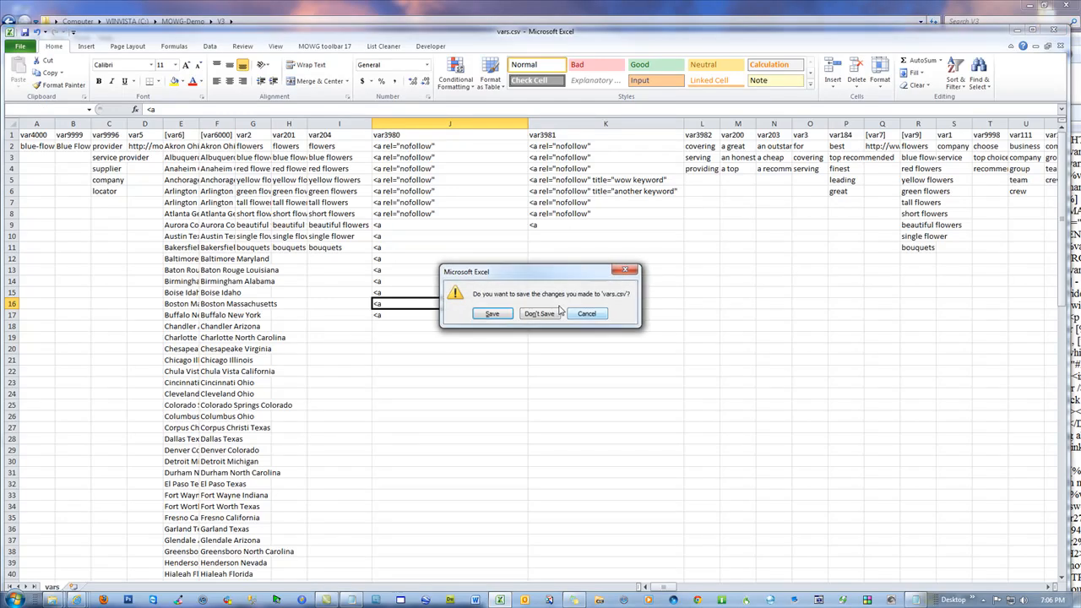
pyautogui.click(541, 314)
# Close index.html and save its changes.
pyautogui.moveTo(743, 118); pyautogui.dragTo(329, 14)
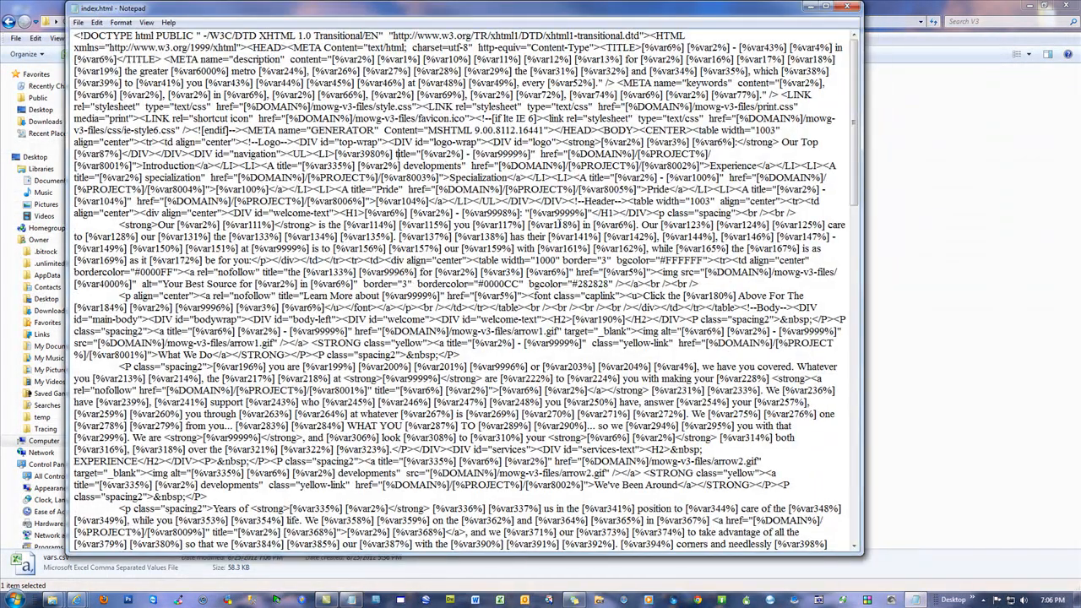
pyautogui.click(847, 8)
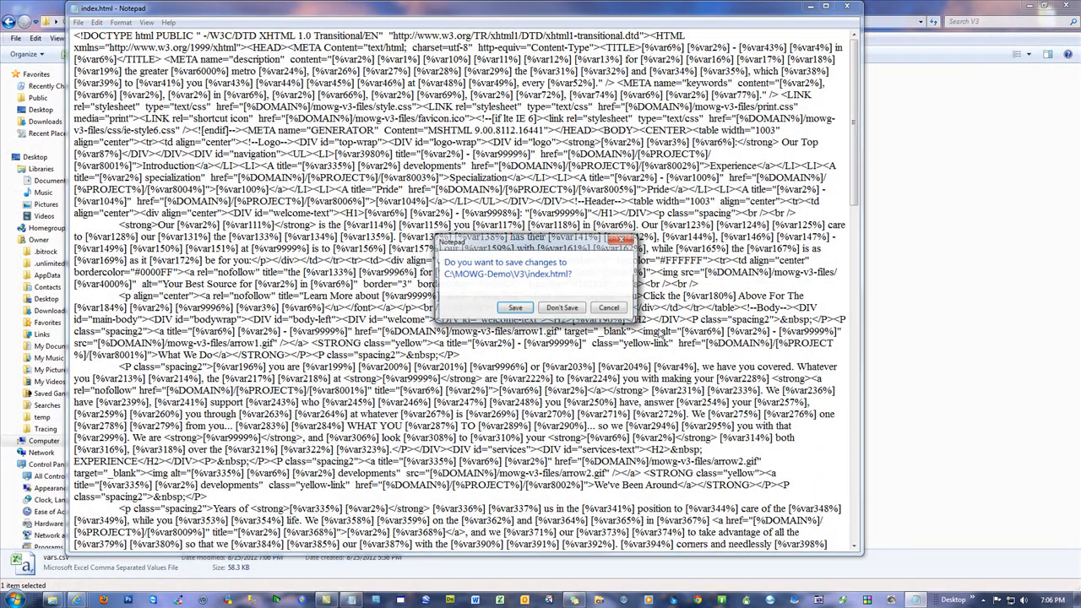
pyautogui.click(532, 314)
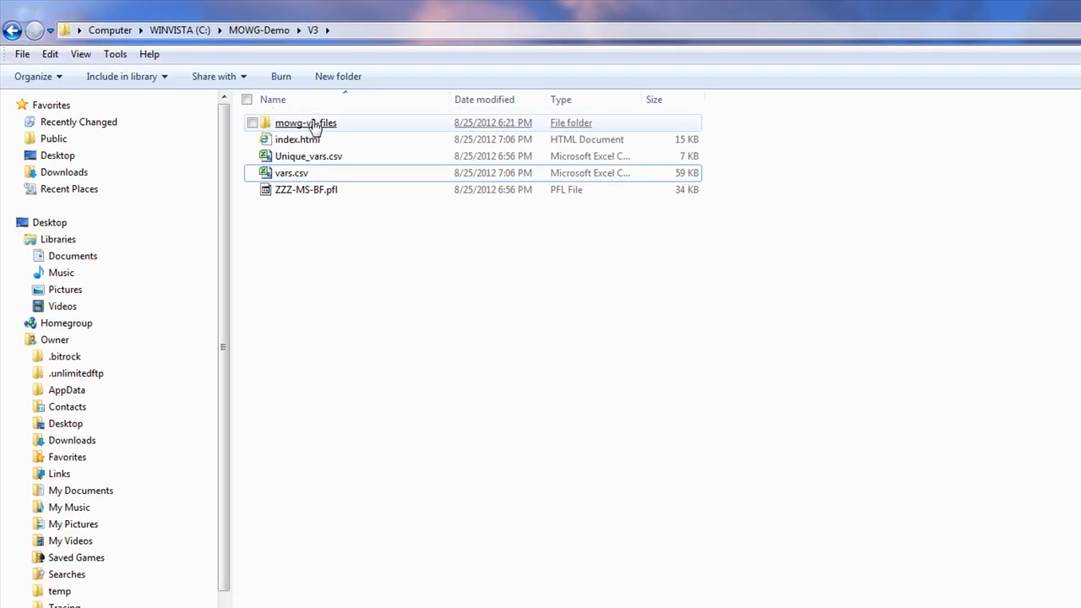
# View the contents of the mowg-v3-files folder and return to the V3 folder.
pyautogui.doubleClick(312, 125)
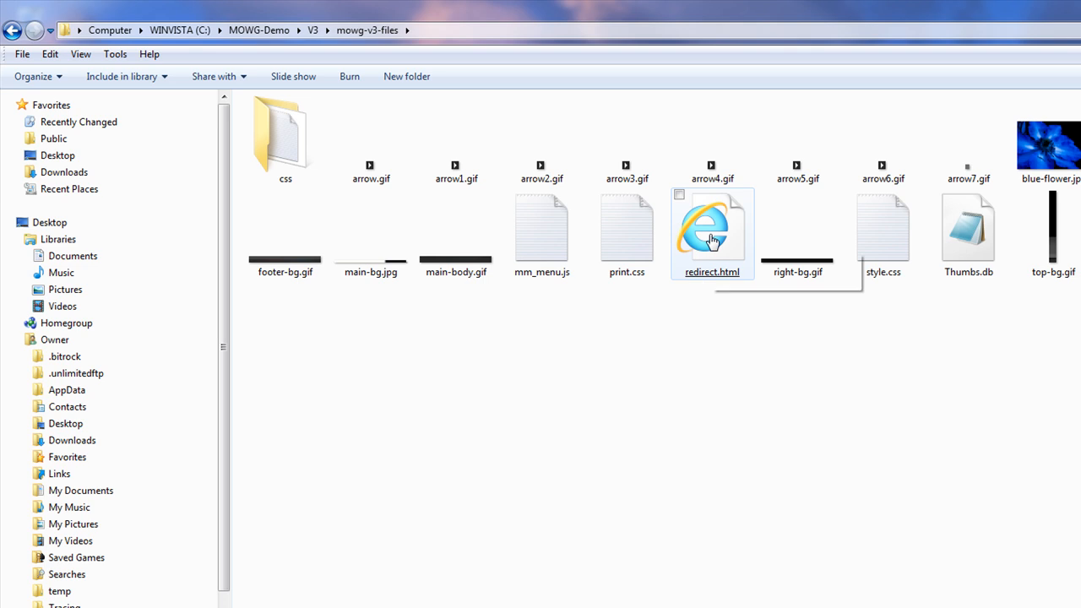
pyautogui.click(312, 30)
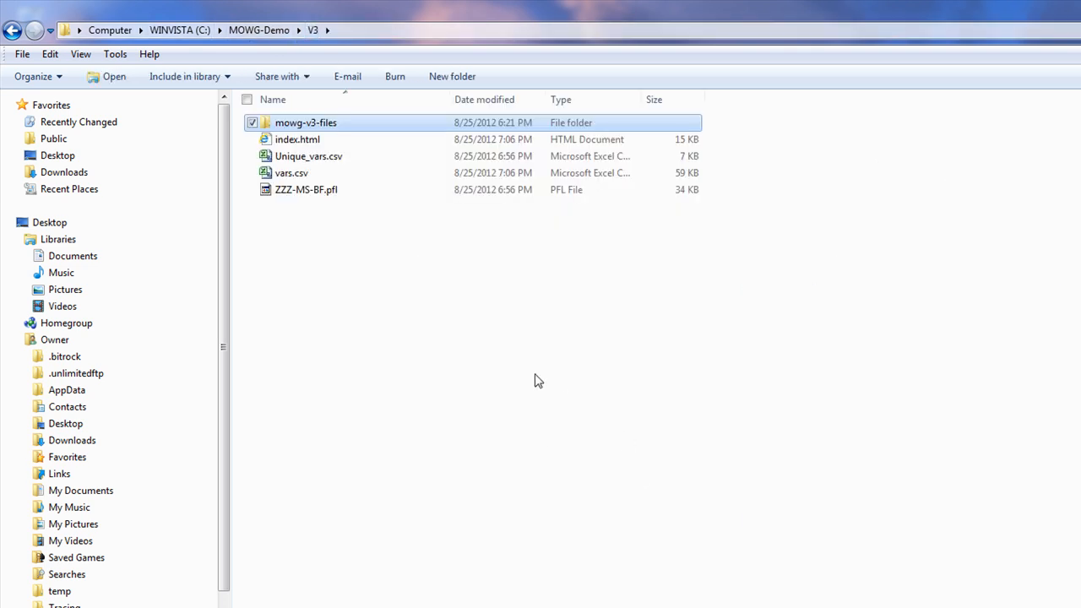